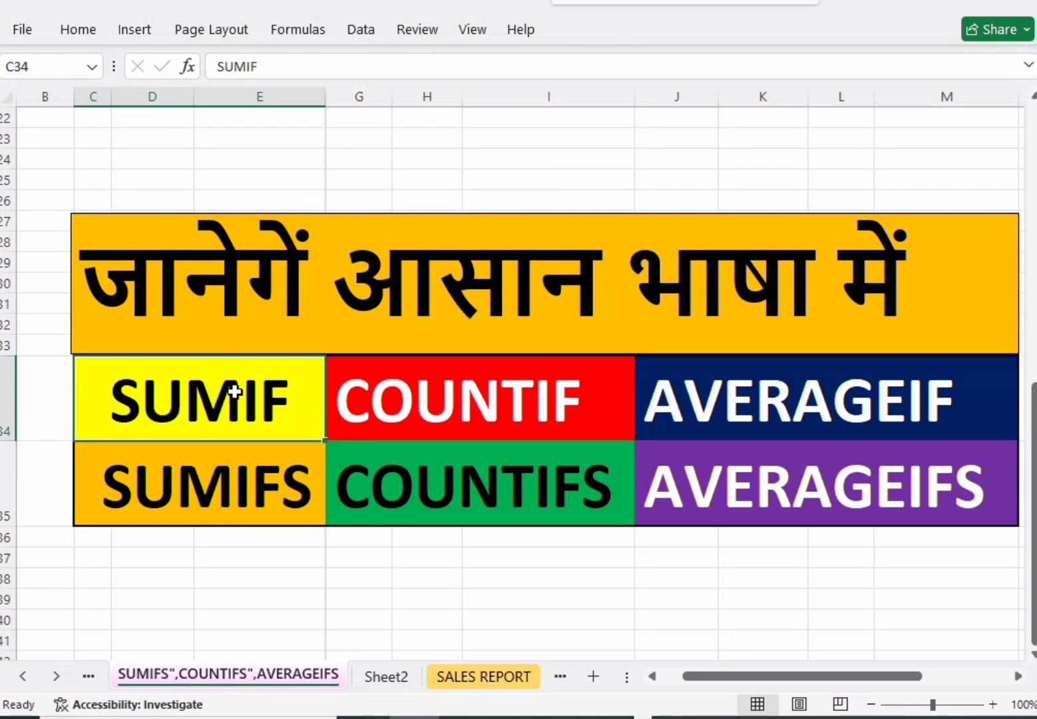
# Step: Examine the banner and the SUMIF, COUNTIF, AVERAGEIF, SUMIFS, COUNTIFS and AVERAGEIFS title cells in rows 27 to 35
pyautogui.click(428, 414)
pyautogui.click(746, 409)
pyautogui.click(269, 478)
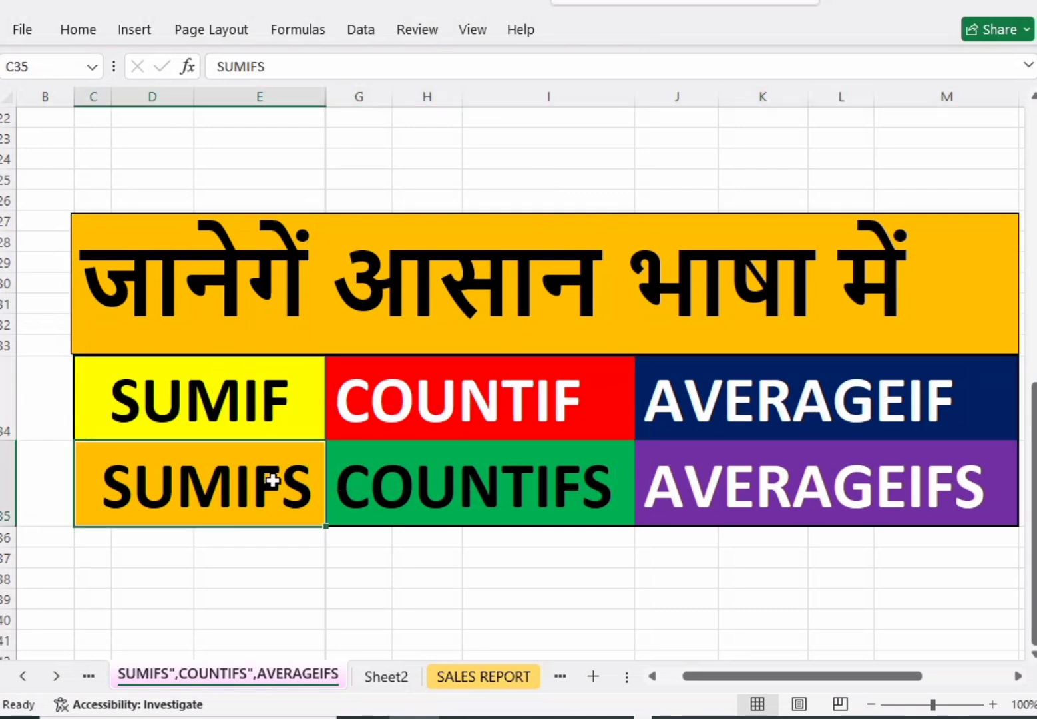
pyautogui.click(470, 505)
pyautogui.click(731, 491)
pyautogui.scroll(5, 551, 444)
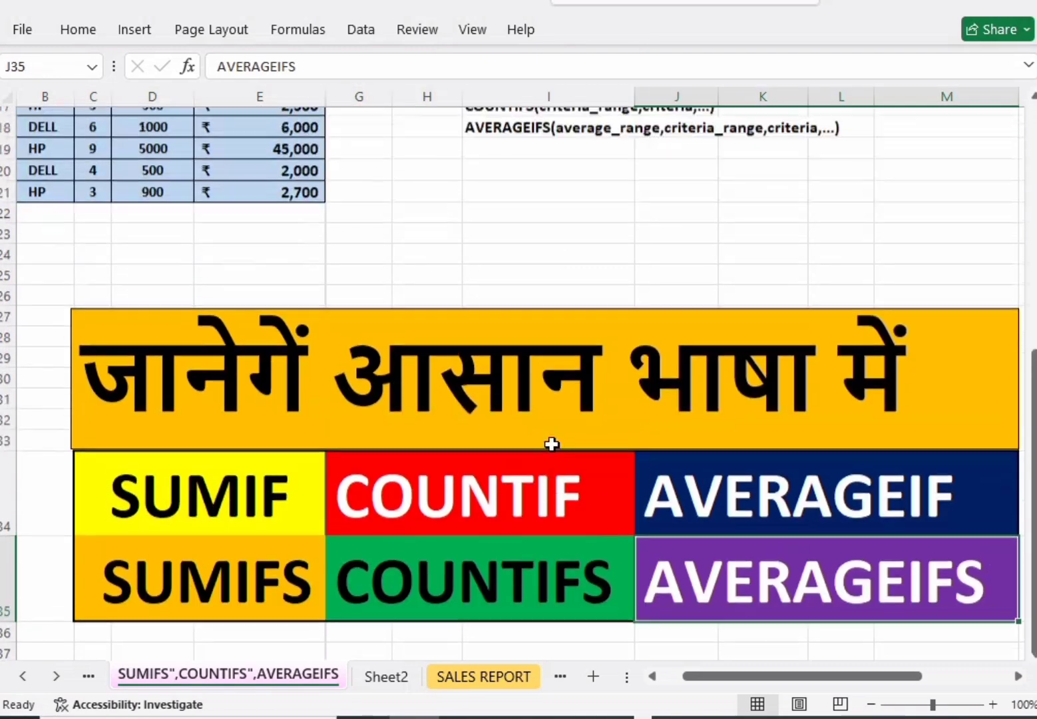
pyautogui.scroll(-5, 451, 430)
pyautogui.scroll(3, 451, 431)
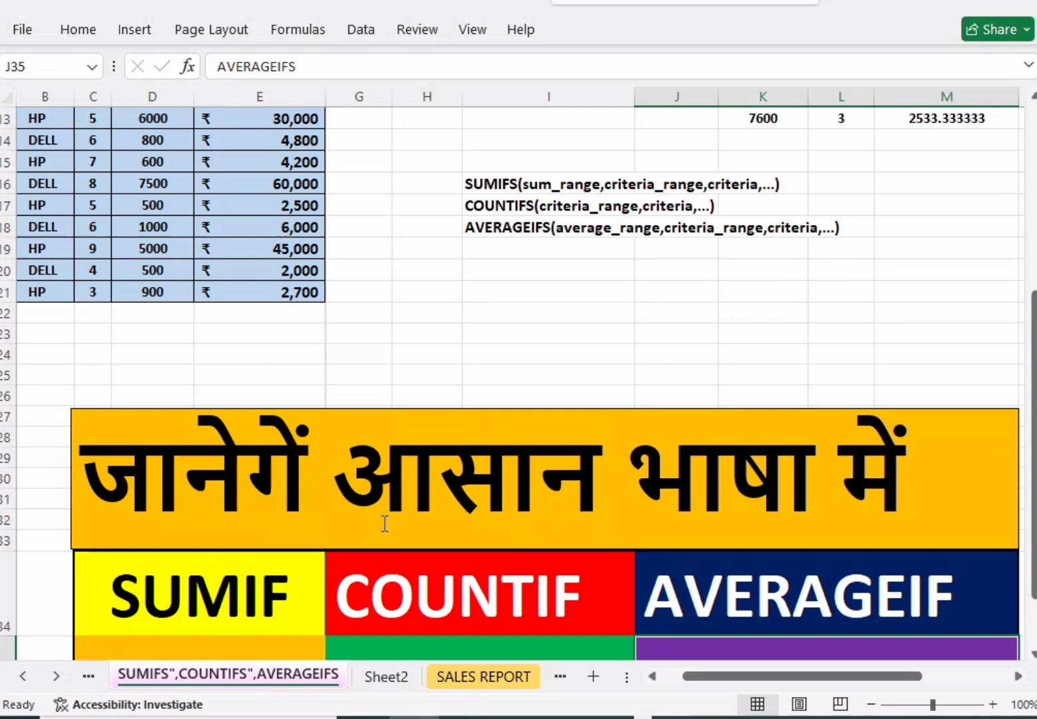
pyautogui.click(273, 583)
pyautogui.click(454, 589)
pyautogui.click(683, 597)
pyautogui.scroll(-3, 394, 523)
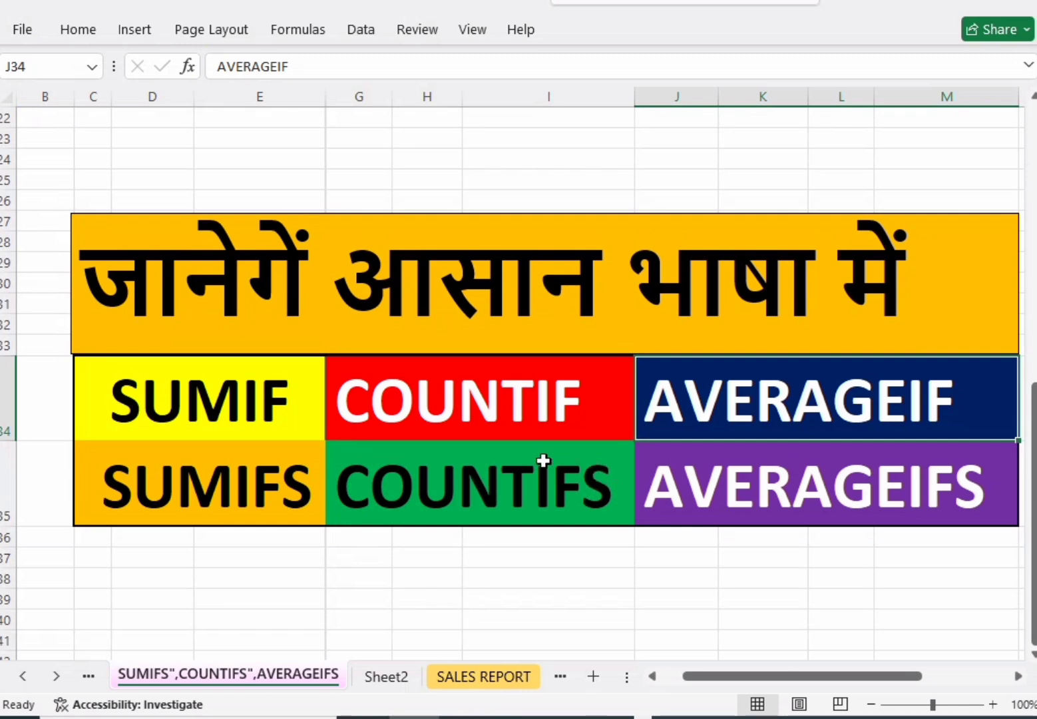
pyautogui.click(296, 397)
pyautogui.click(463, 397)
pyautogui.press('Right')
pyautogui.click(247, 498)
pyautogui.click(455, 489)
pyautogui.click(717, 473)
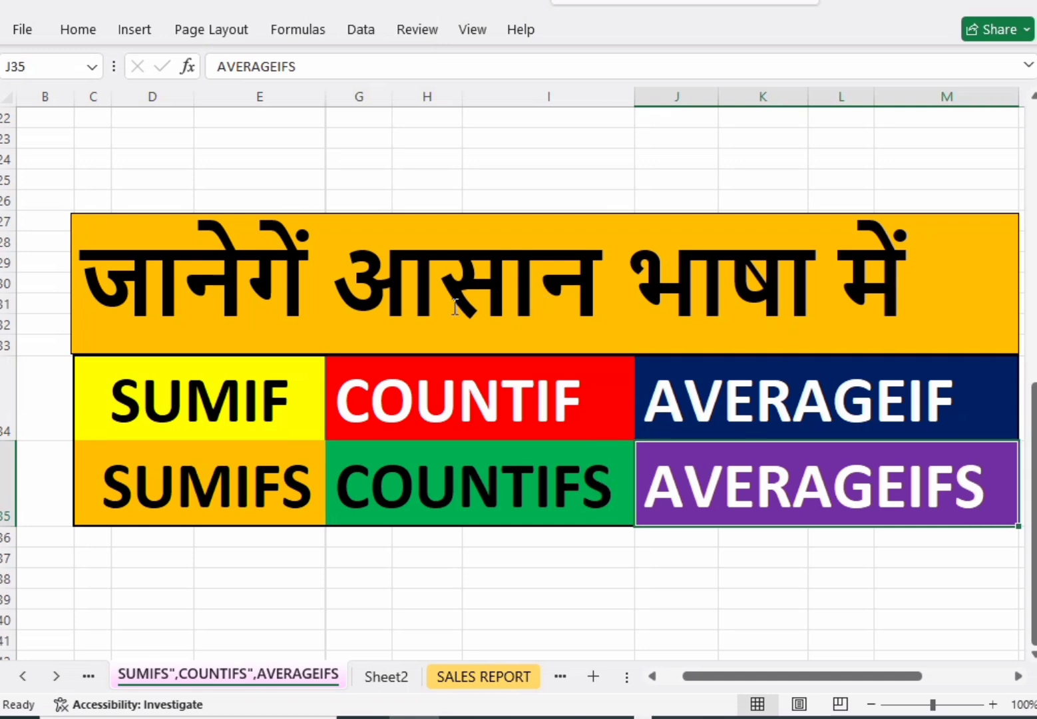
pyautogui.click(229, 300)
pyautogui.moveTo(230, 299); pyautogui.dragTo(626, 296)
pyautogui.click(544, 551)
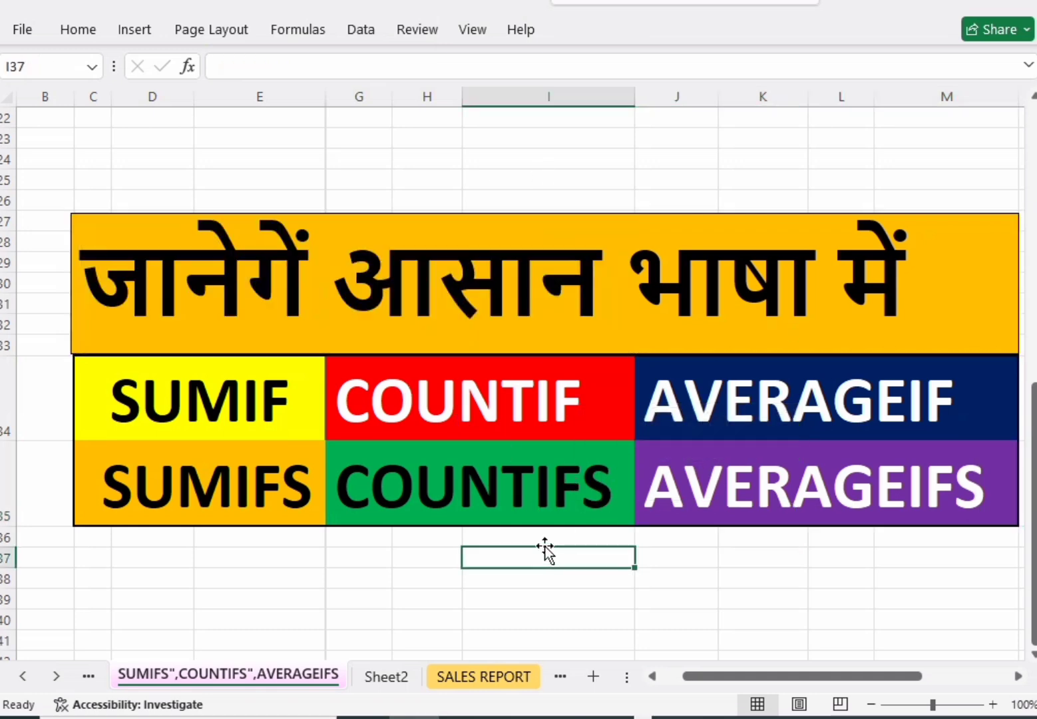
# Step: Try a larger font size on the whole product sales table in A1:E21
pyautogui.scroll(7, 531, 487)
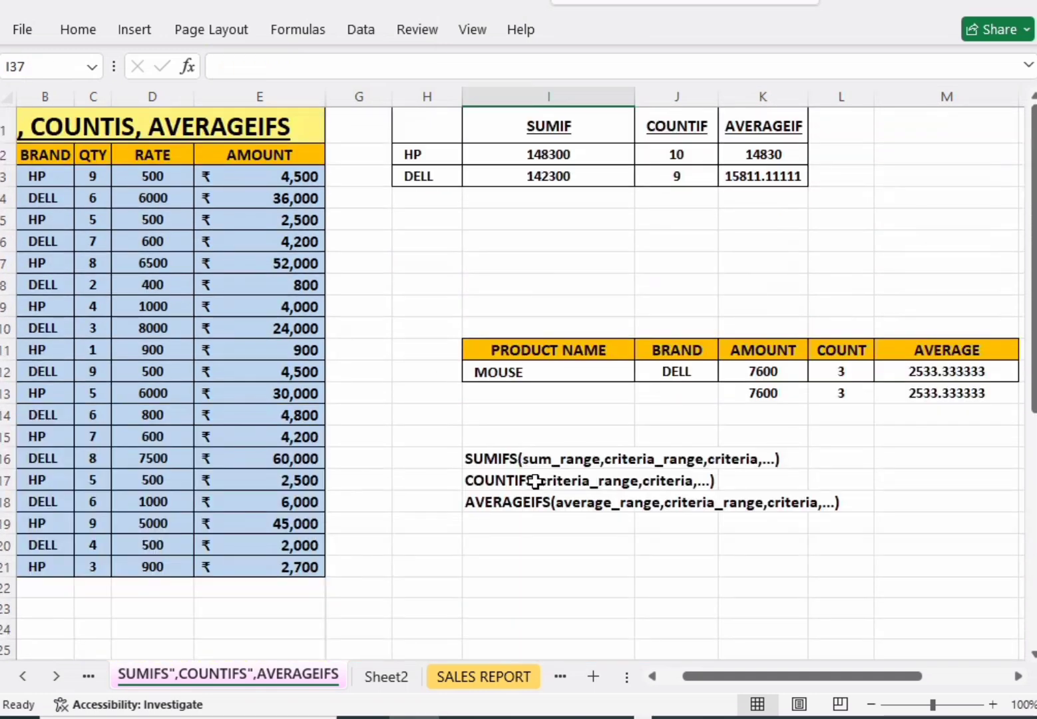
pyautogui.moveTo(696, 676); pyautogui.dragTo(621, 675)
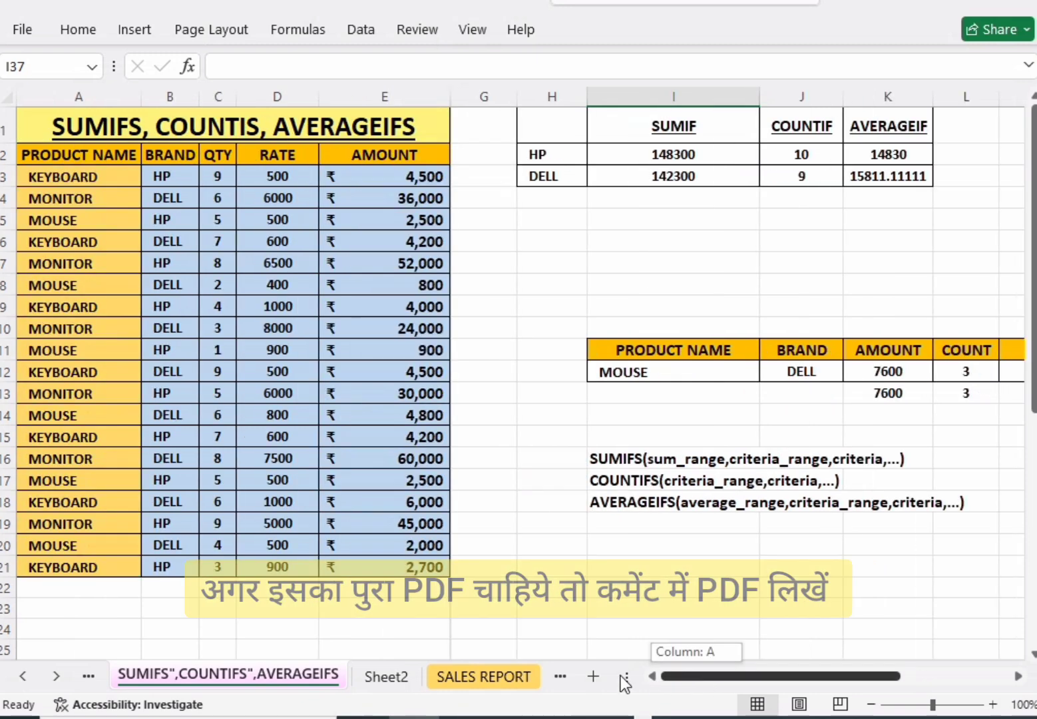
pyautogui.hotkey('ctrl', 'Home')
pyautogui.moveTo(214, 218)
pyautogui.mouseDown()
pyautogui.moveTo(366, 525)
pyautogui.moveTo(366, 566)
pyautogui.mouseUp()
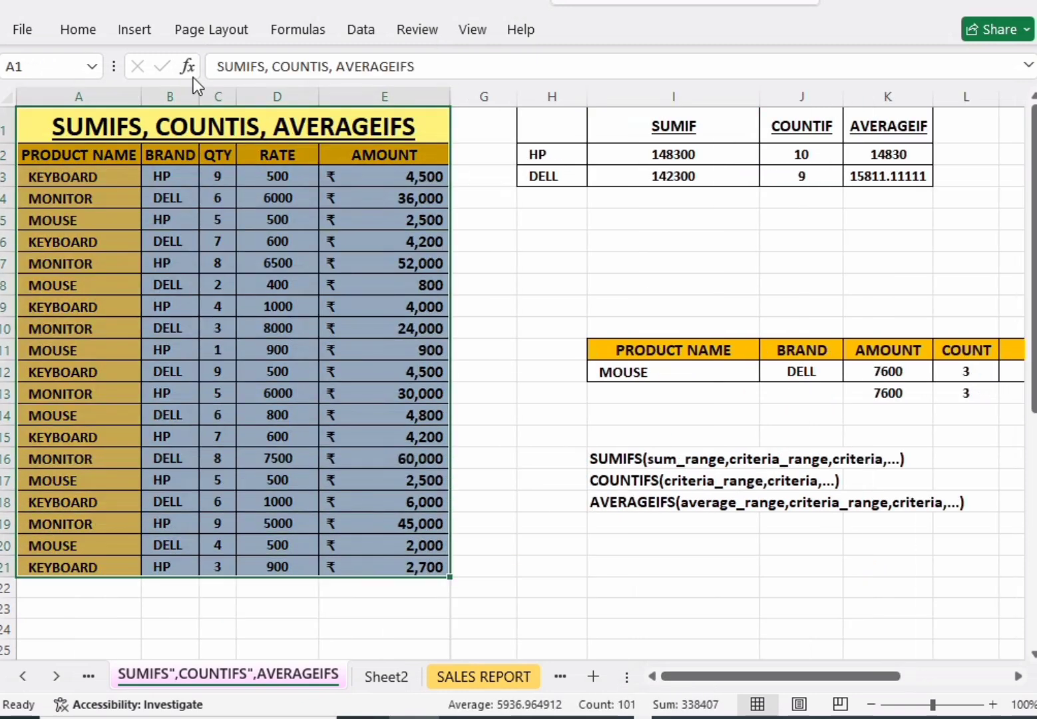
pyautogui.click(76, 29)
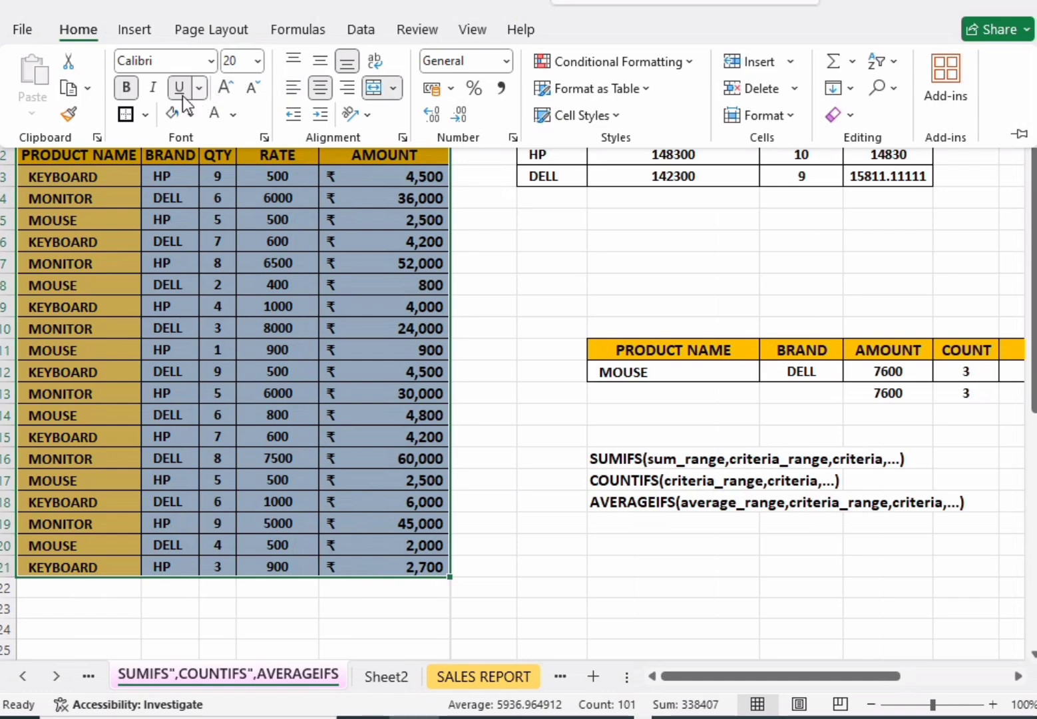
pyautogui.click(224, 88)
pyautogui.click(499, 236)
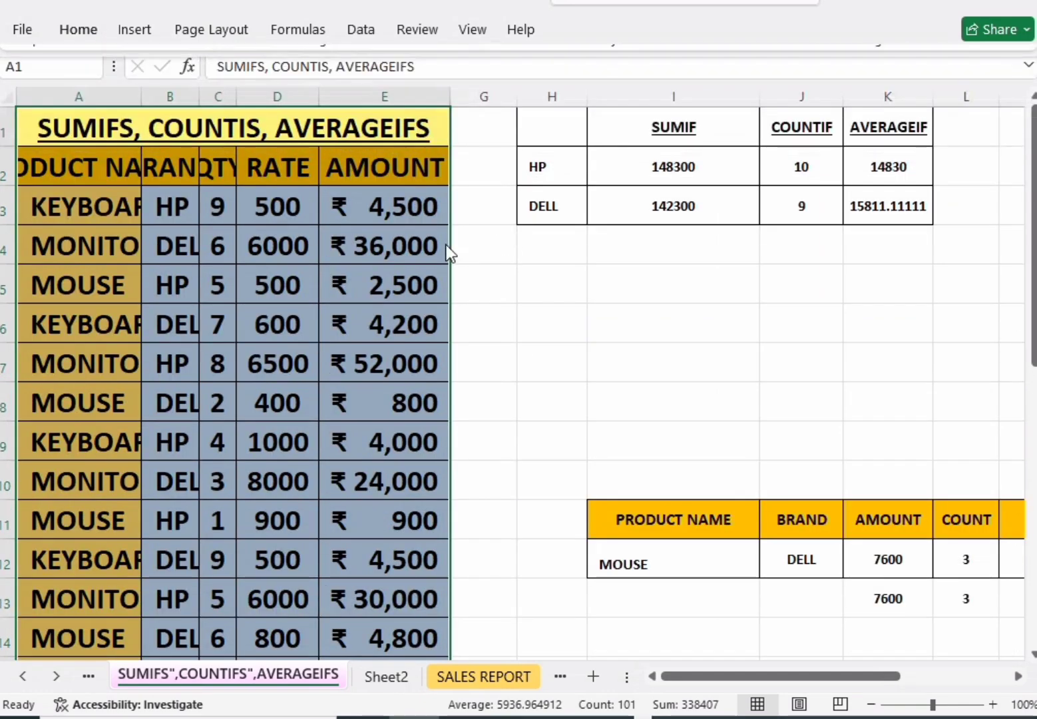
pyautogui.scroll(-2, 446, 253)
pyautogui.scroll(2, 447, 243)
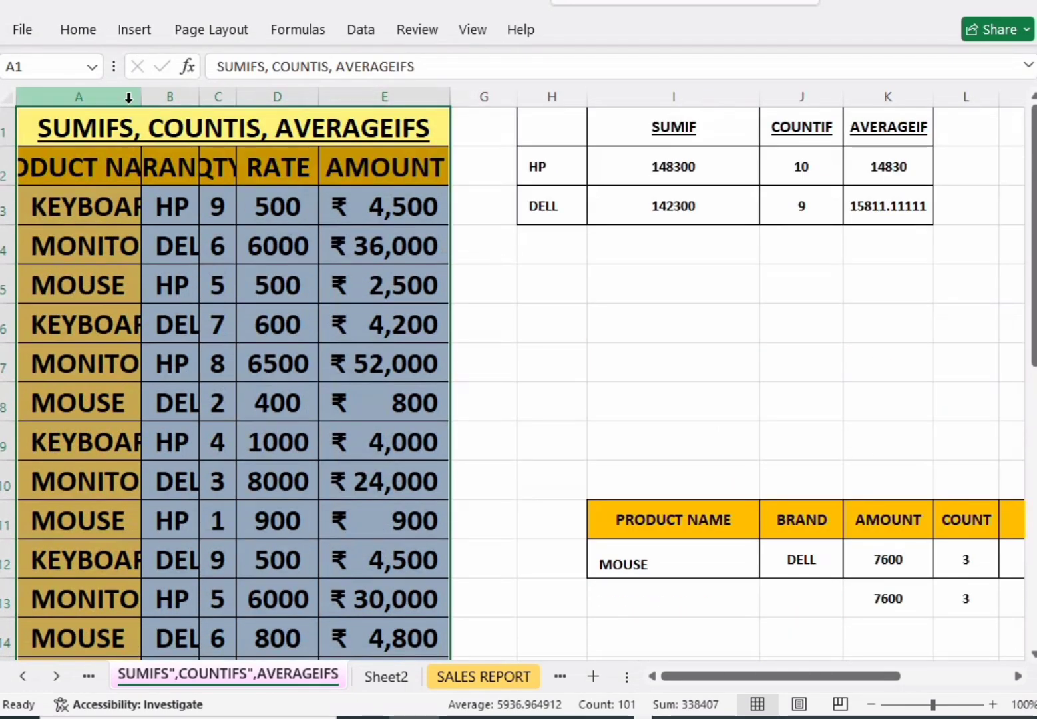
pyautogui.hotkey('ctrl', 'z')
pyautogui.click(352, 236)
pyautogui.click(502, 215)
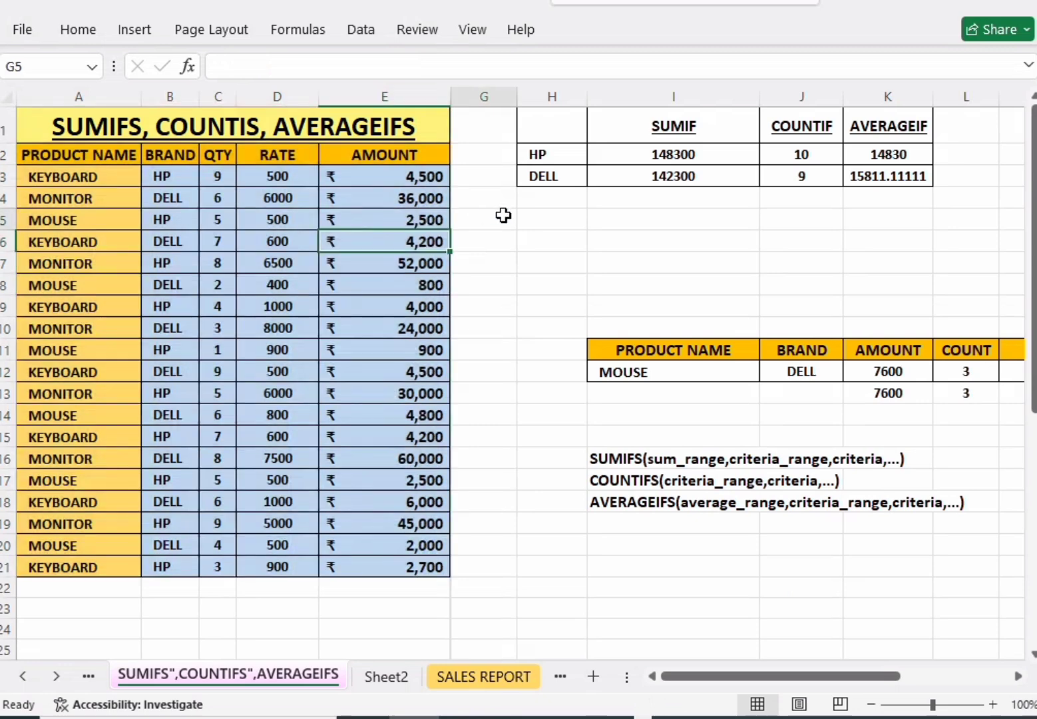
# Step: Examine the SUMIF summary table and each column of the sales table, from PRODUCT NAME to AMOUNT
pyautogui.click(612, 117)
pyautogui.click(563, 118)
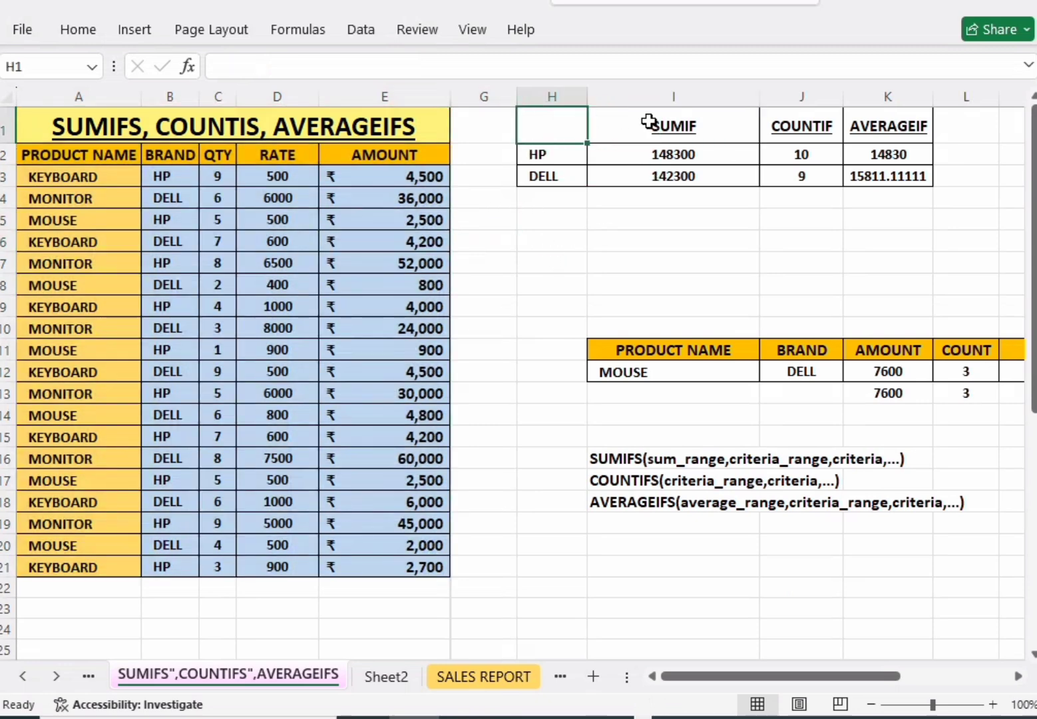
pyautogui.click(647, 122)
pyautogui.click(603, 234)
pyautogui.click(251, 178)
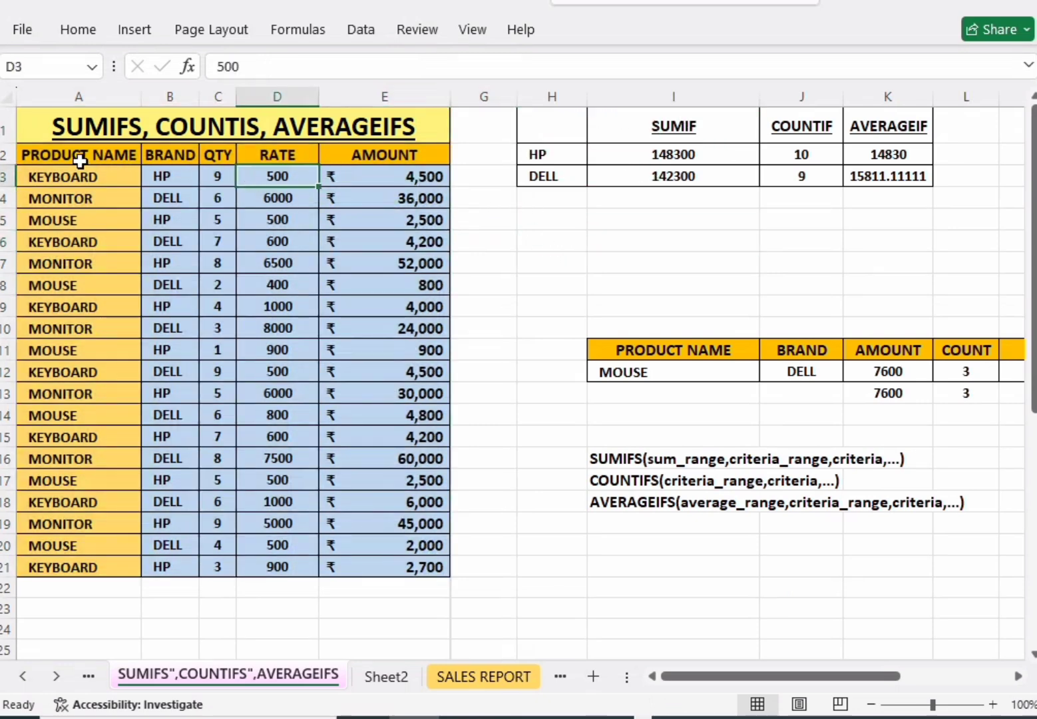
pyautogui.moveTo(80, 160); pyautogui.dragTo(123, 565)
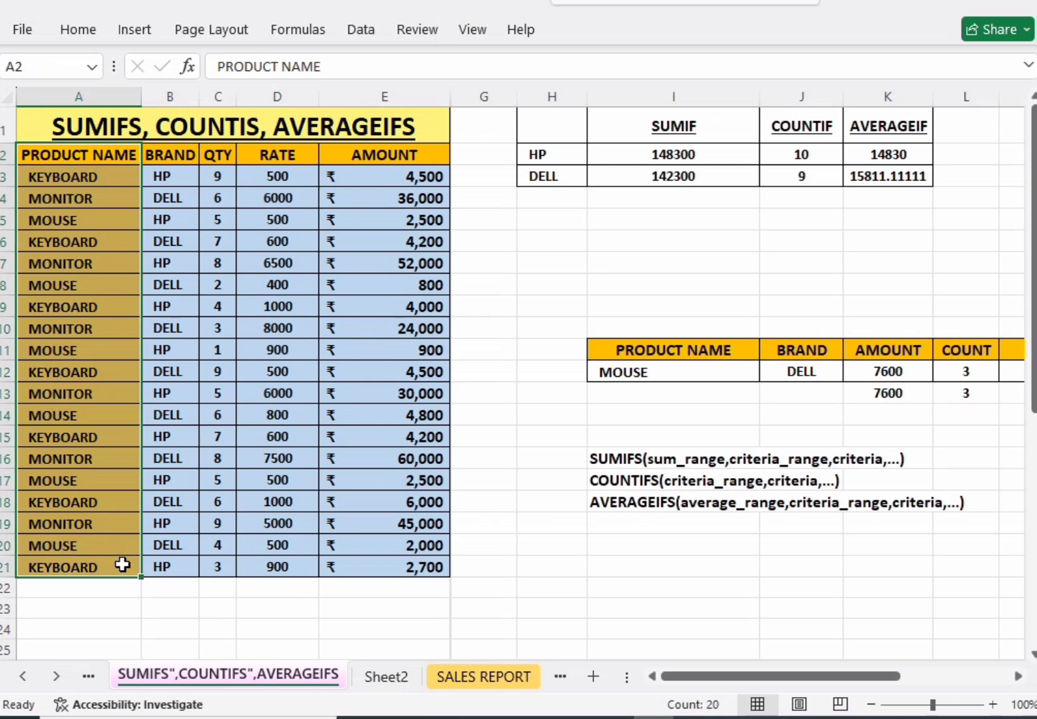
pyautogui.moveTo(168, 164); pyautogui.dragTo(187, 560)
pyautogui.moveTo(217, 155); pyautogui.dragTo(218, 481)
pyautogui.moveTo(283, 152); pyautogui.dragTo(273, 523)
pyautogui.moveTo(362, 163); pyautogui.dragTo(431, 563)
pyautogui.click(518, 262)
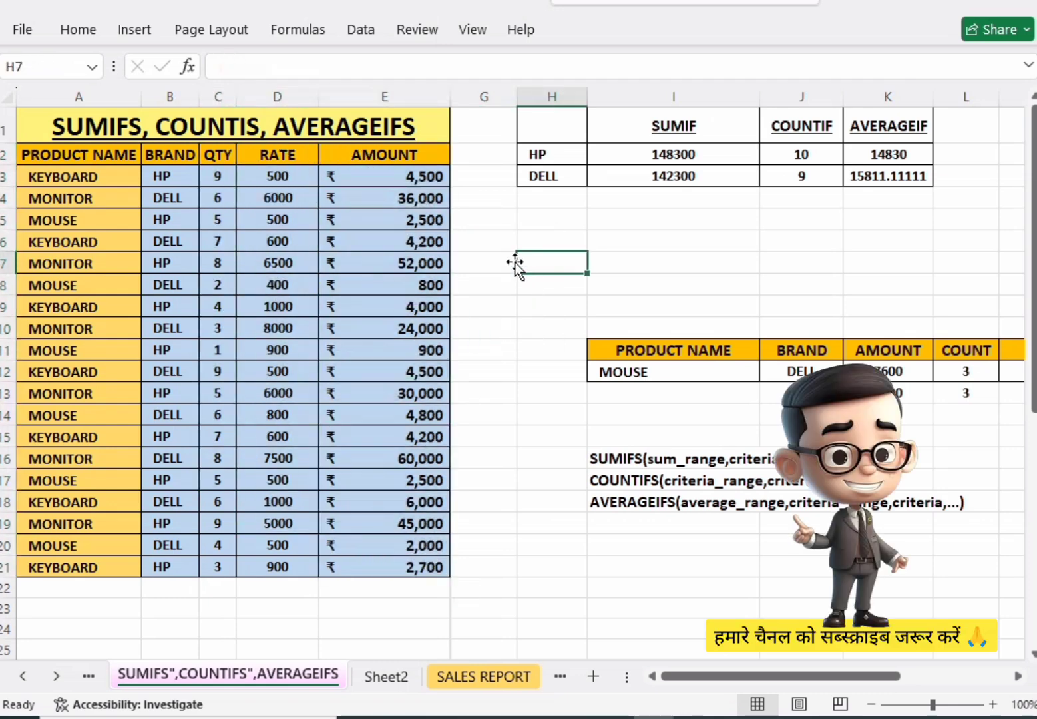
pyautogui.click(157, 172)
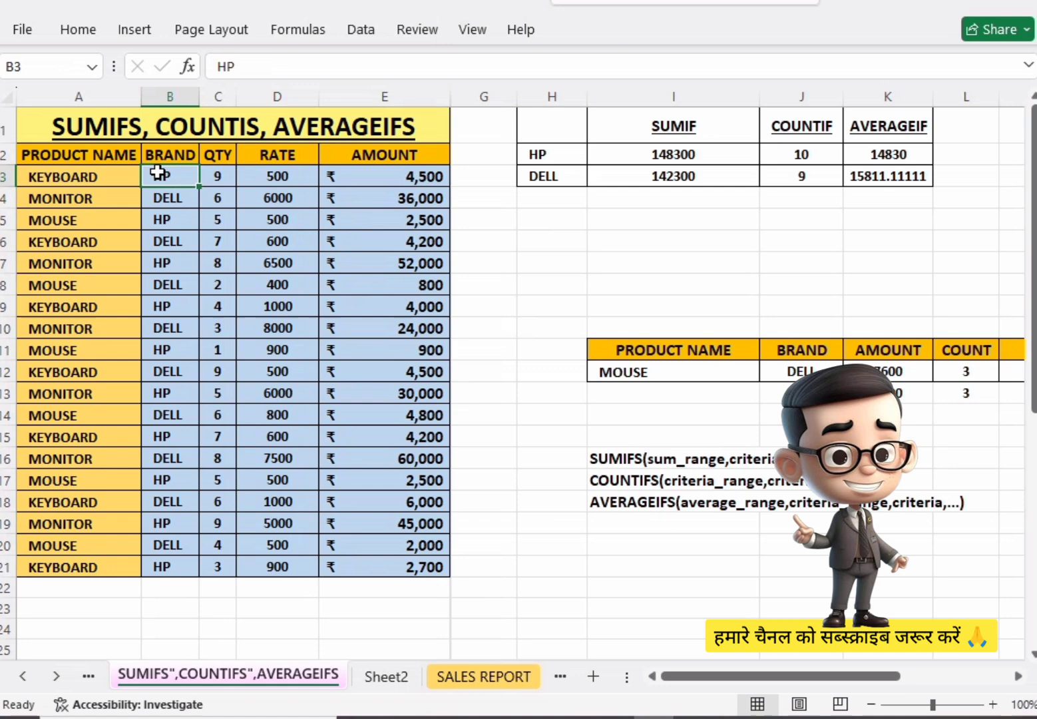
pyautogui.click(215, 176)
# Step: Enter the formula =C3*D3 in cell E3 and fill it down the AMOUNT column to E21
pyautogui.click(393, 175)
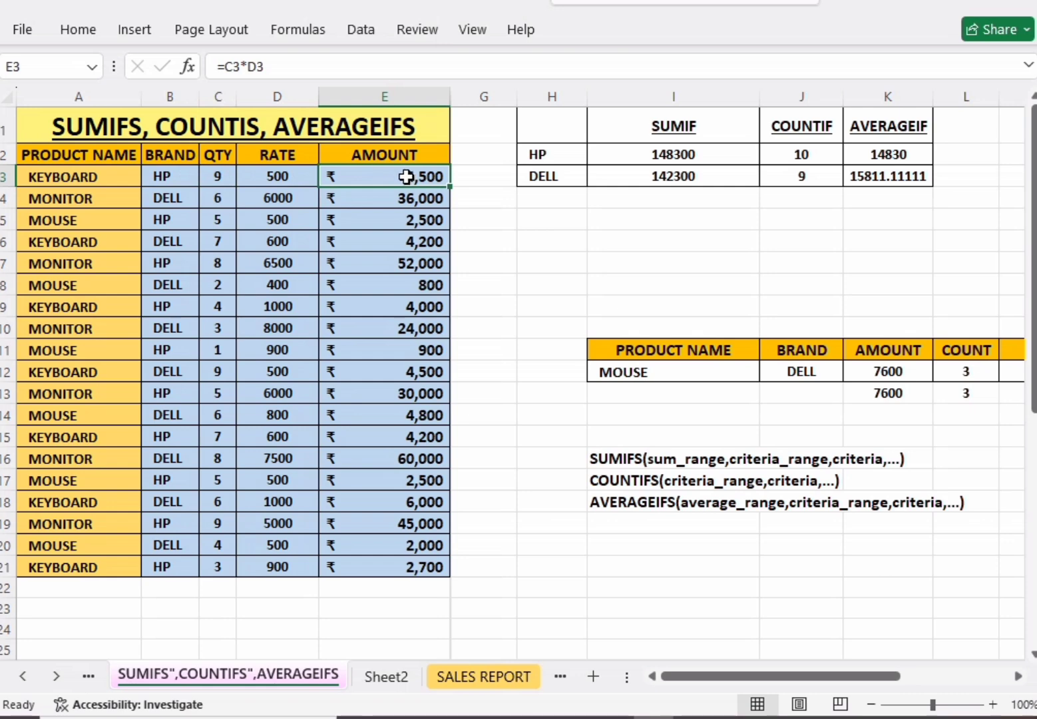
pyautogui.write('=')
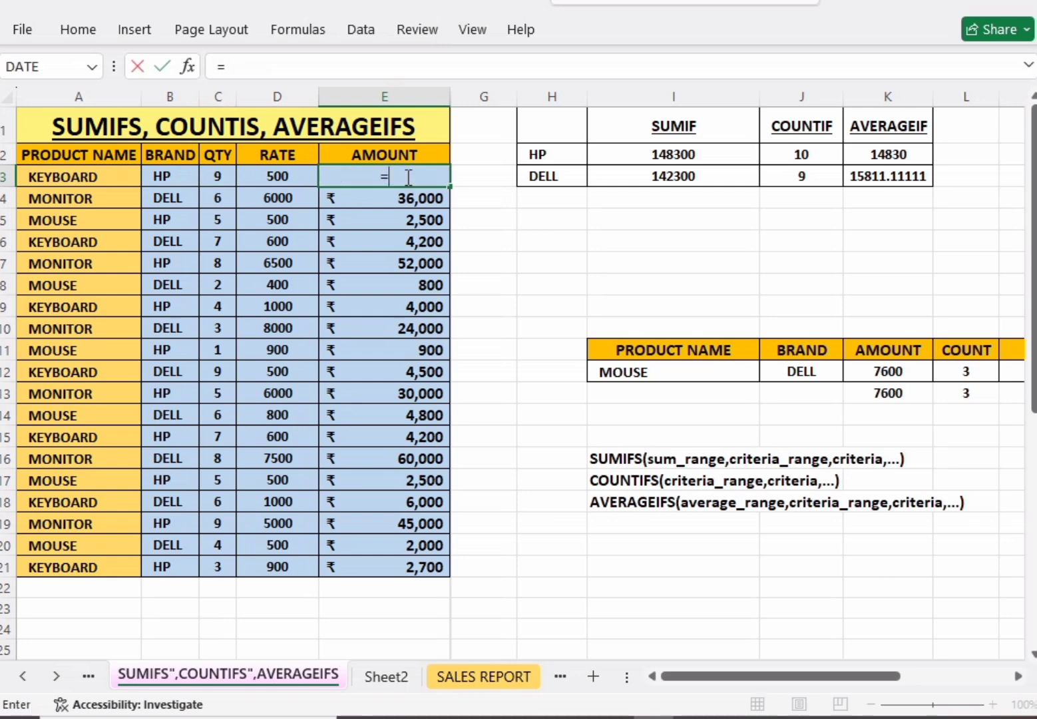
pyautogui.click(212, 176)
pyautogui.write('*')
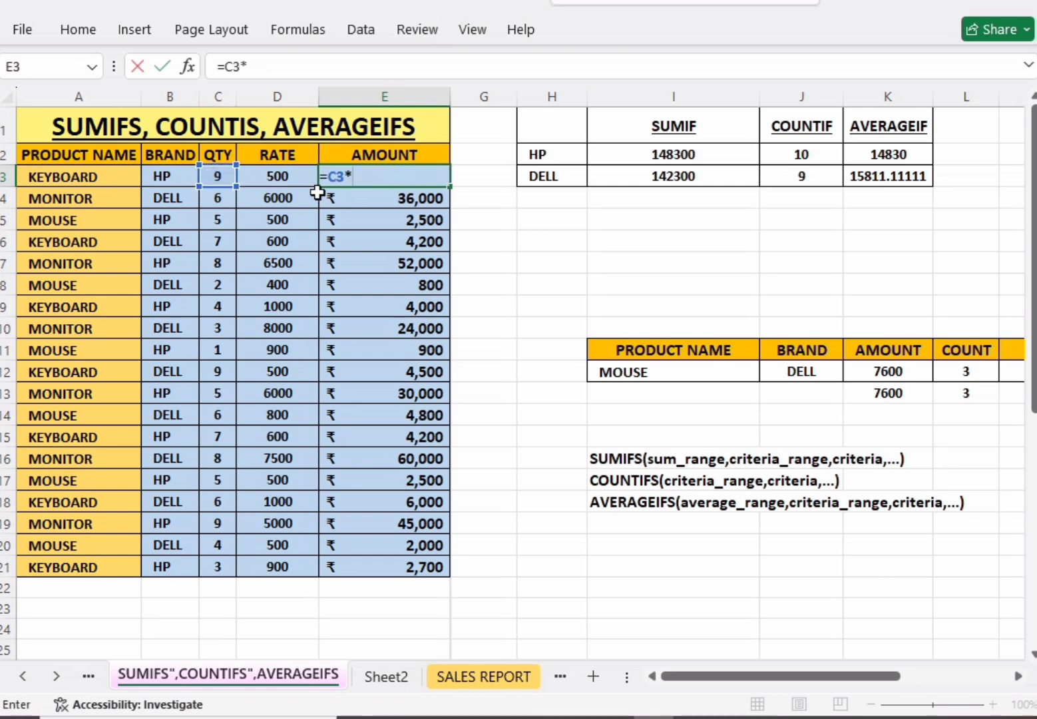
pyautogui.click(291, 180)
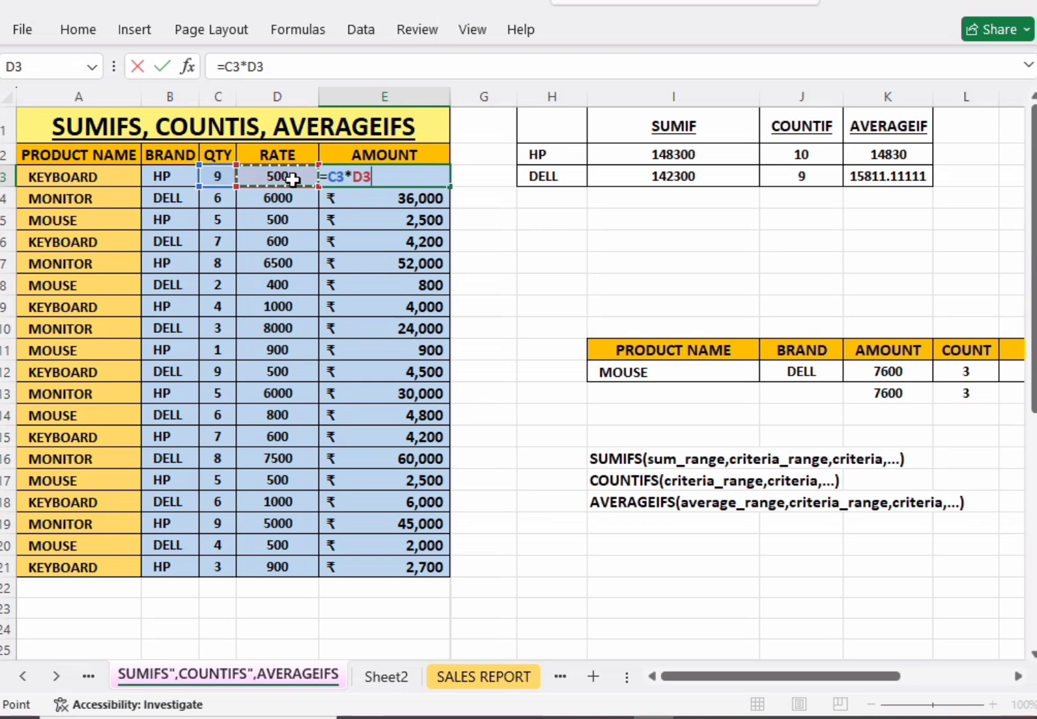
pyautogui.press('Return')
pyautogui.click(440, 172)
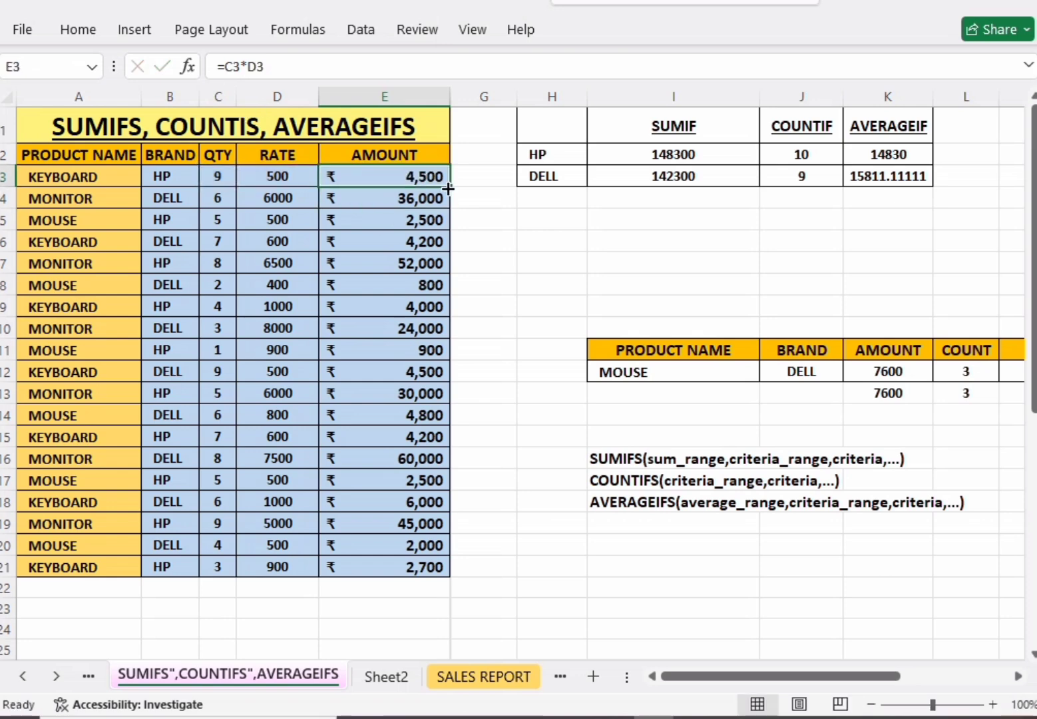
pyautogui.moveTo(447, 189); pyautogui.dragTo(431, 566)
pyautogui.click(529, 312)
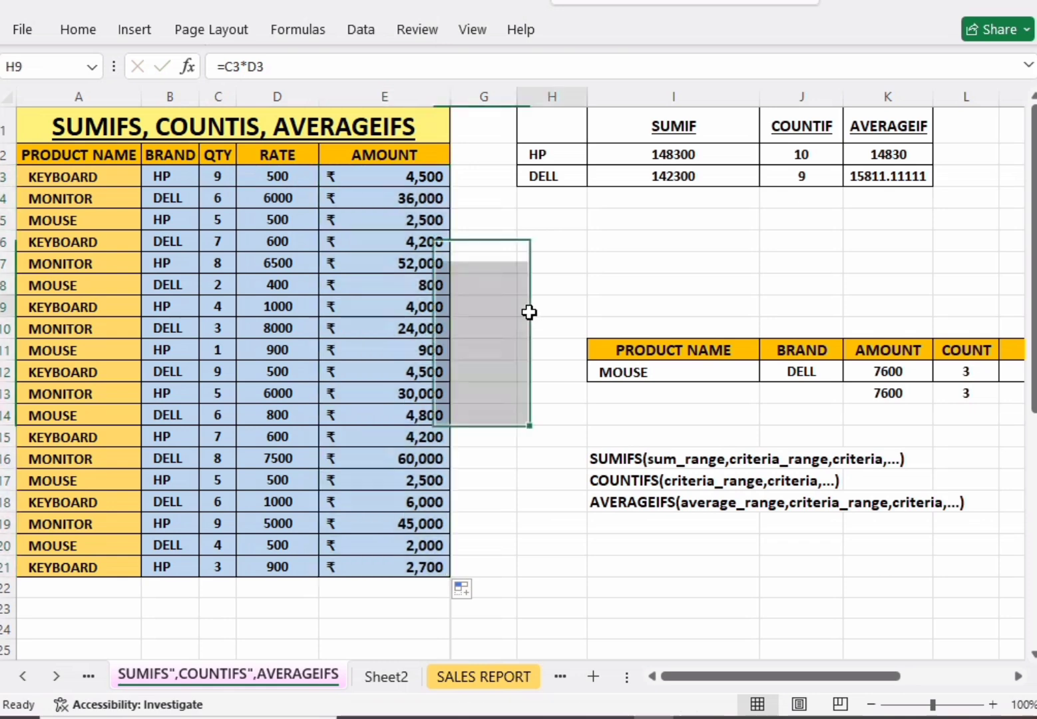
# Step: Copy the BRAND header from B2 into cell H5
pyautogui.click(618, 226)
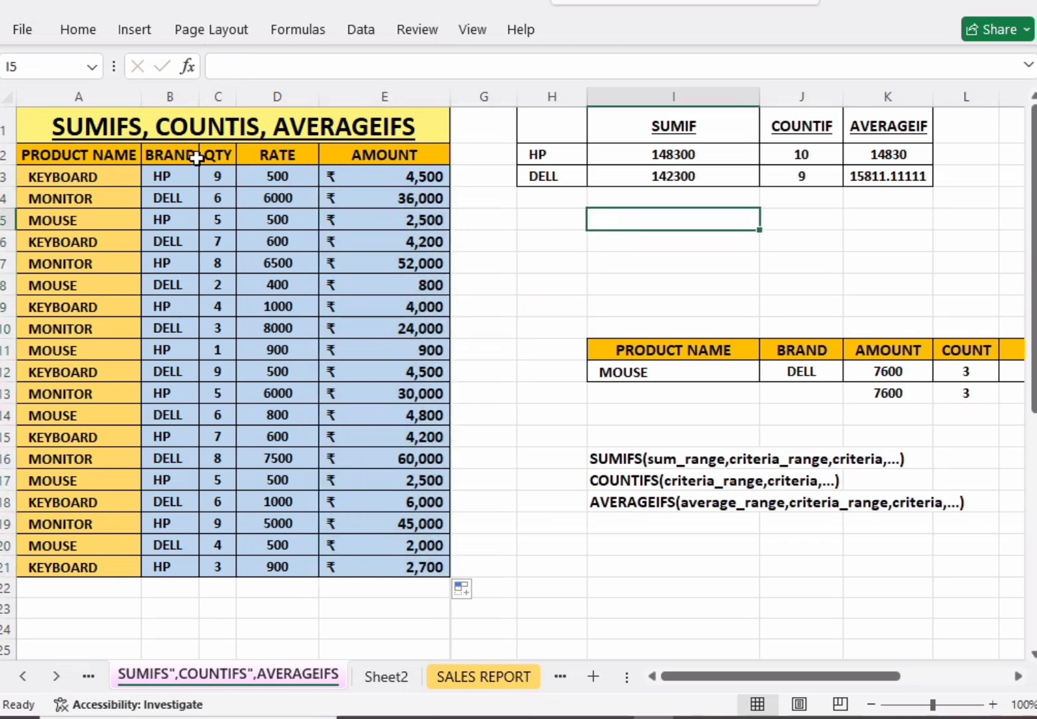
pyautogui.click(109, 156)
pyautogui.click(165, 154)
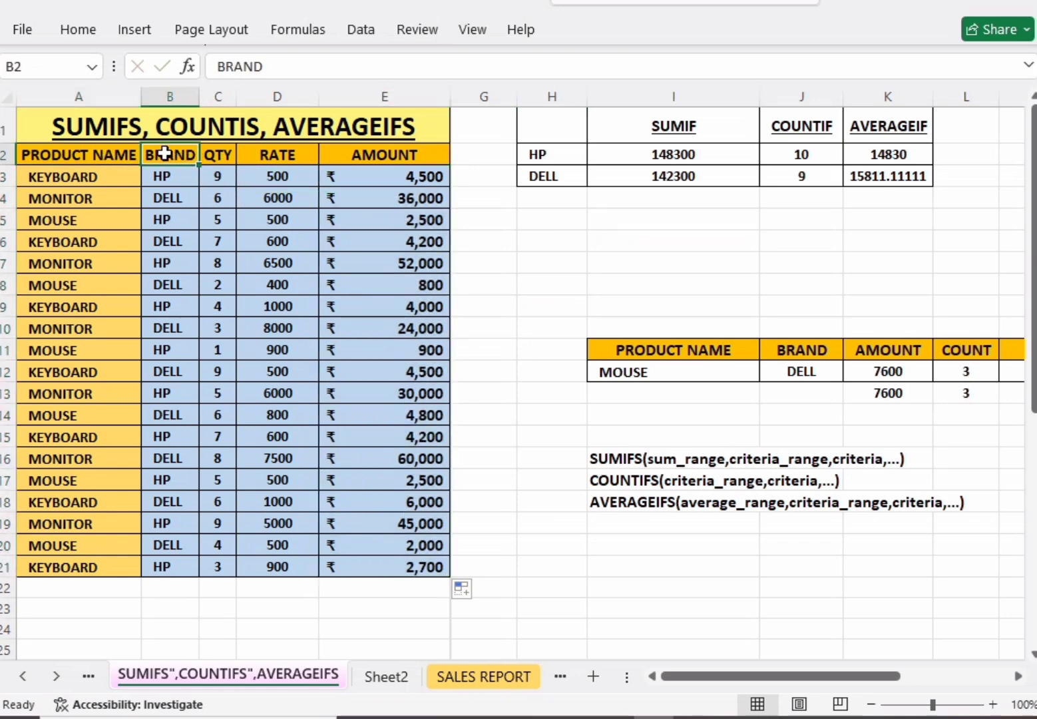
pyautogui.hotkey('ctrl', 'c')
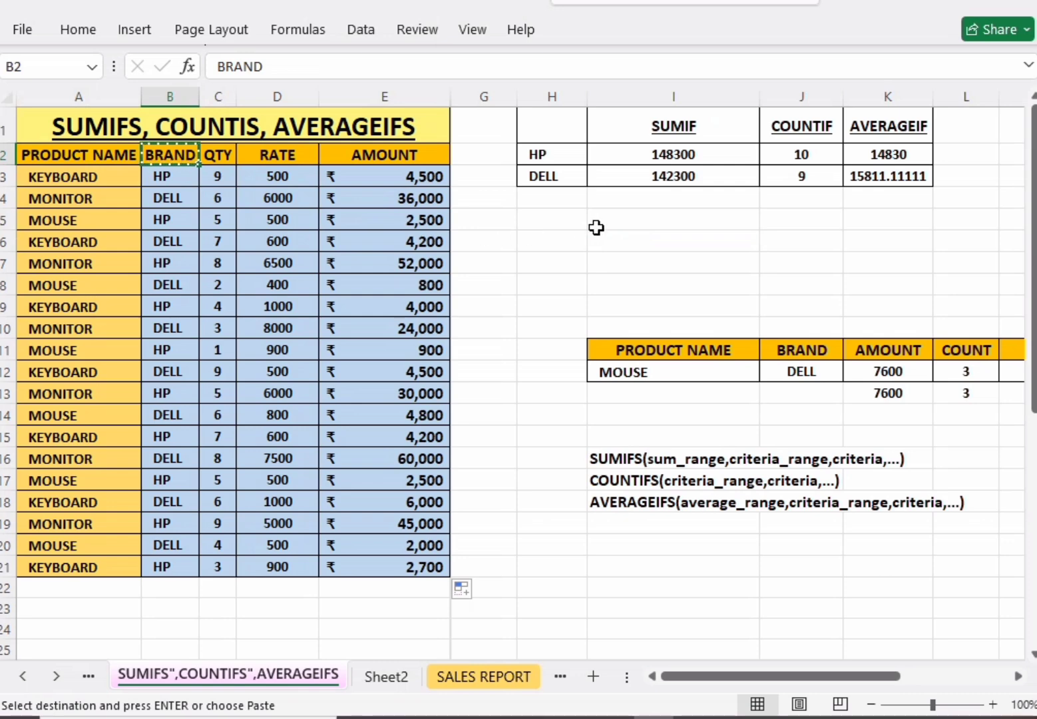
pyautogui.click(567, 221)
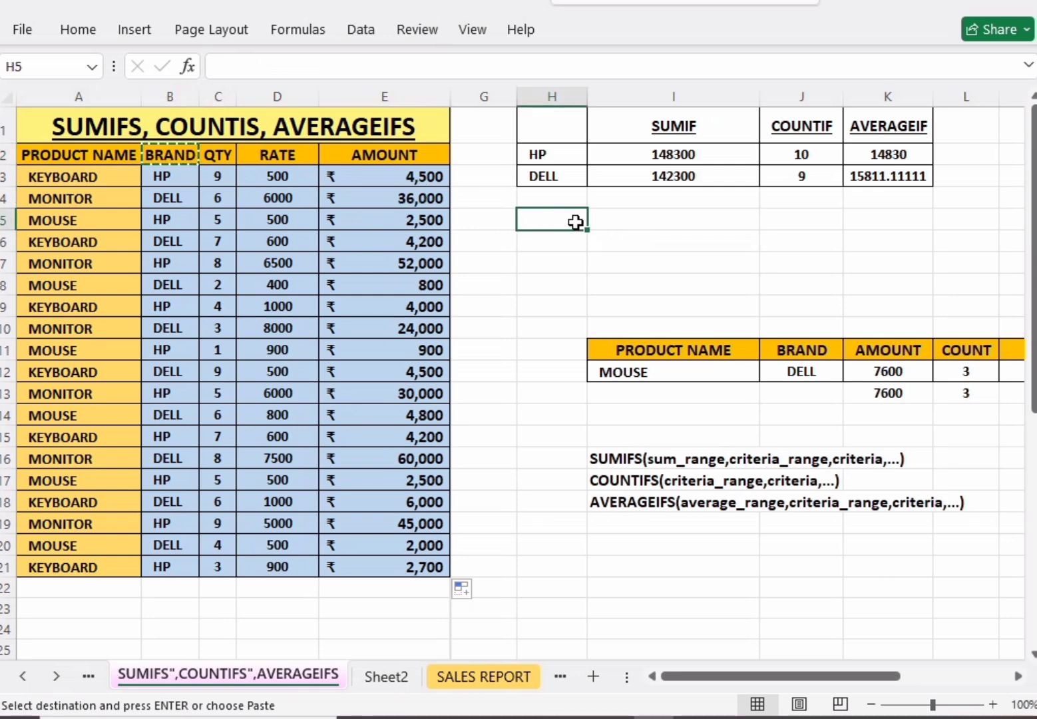
pyautogui.hotkey('ctrl', 'v')
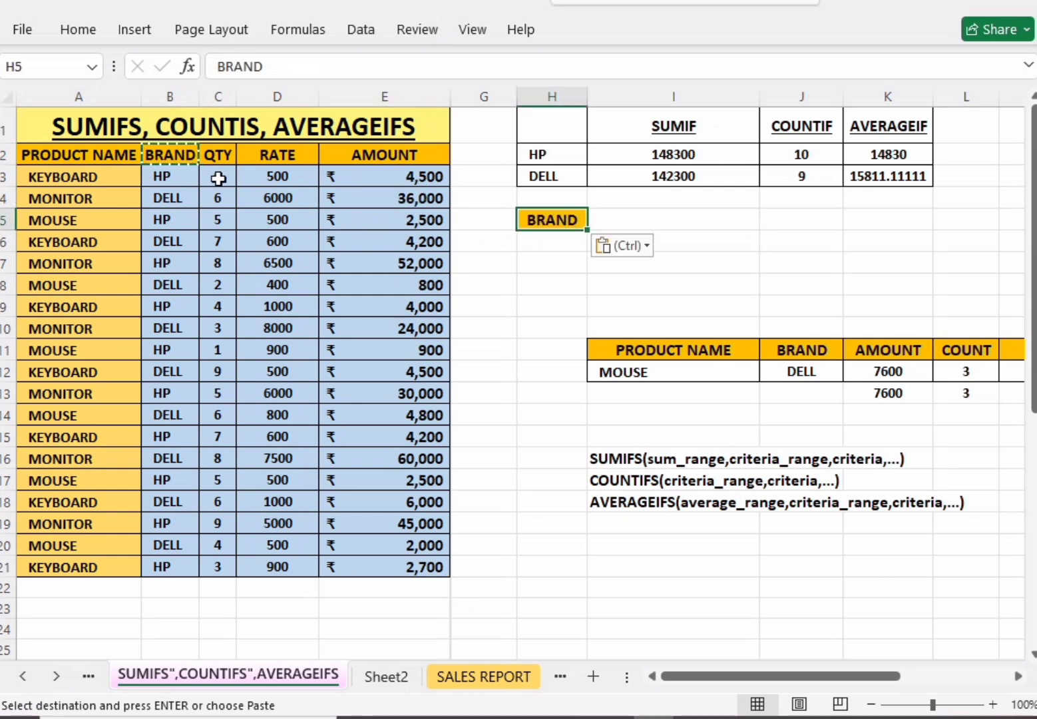
# Step: Copy the AMOUNT header from E2 into cell I5, beside the BRAND header, and close the Clipboard pane
pyautogui.click(372, 156)
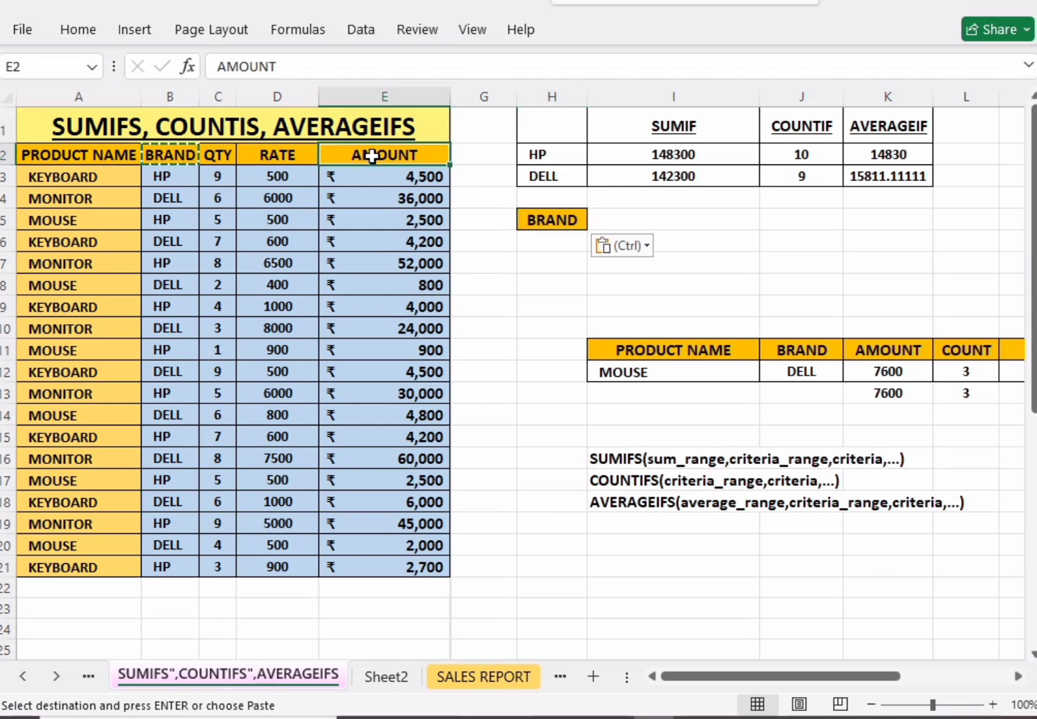
pyautogui.hotkey('ctrl', 'c')
pyautogui.hotkey('ctrl', 'c')
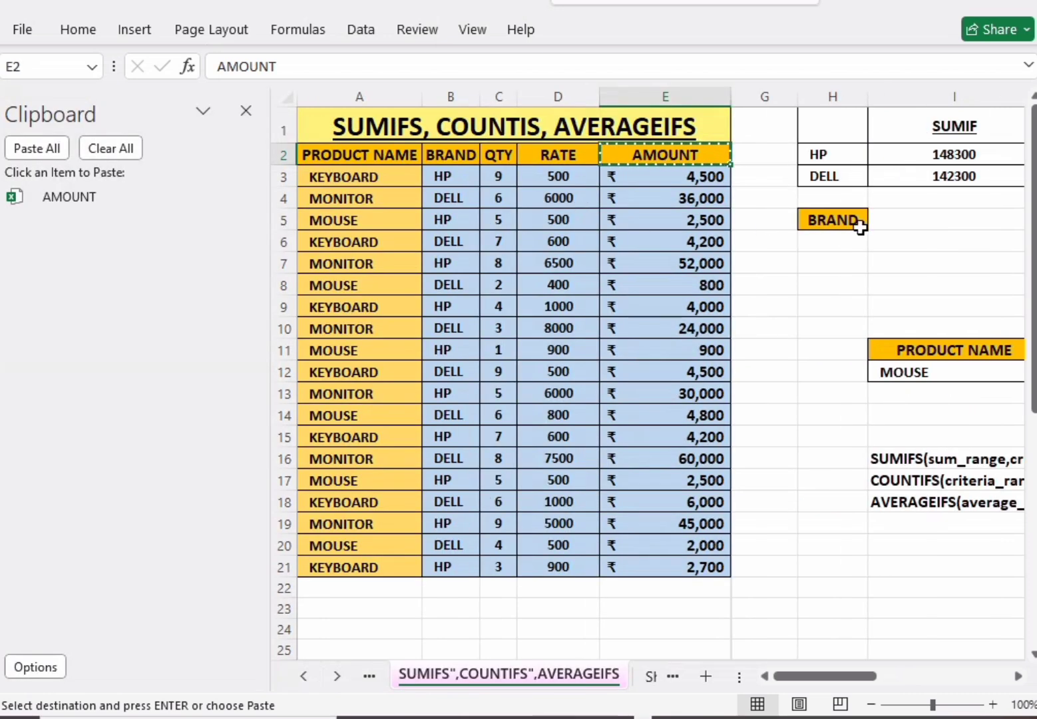
pyautogui.click(910, 221)
pyautogui.hotkey('ctrl', 'v')
pyautogui.hscroll(3, 898, 218)
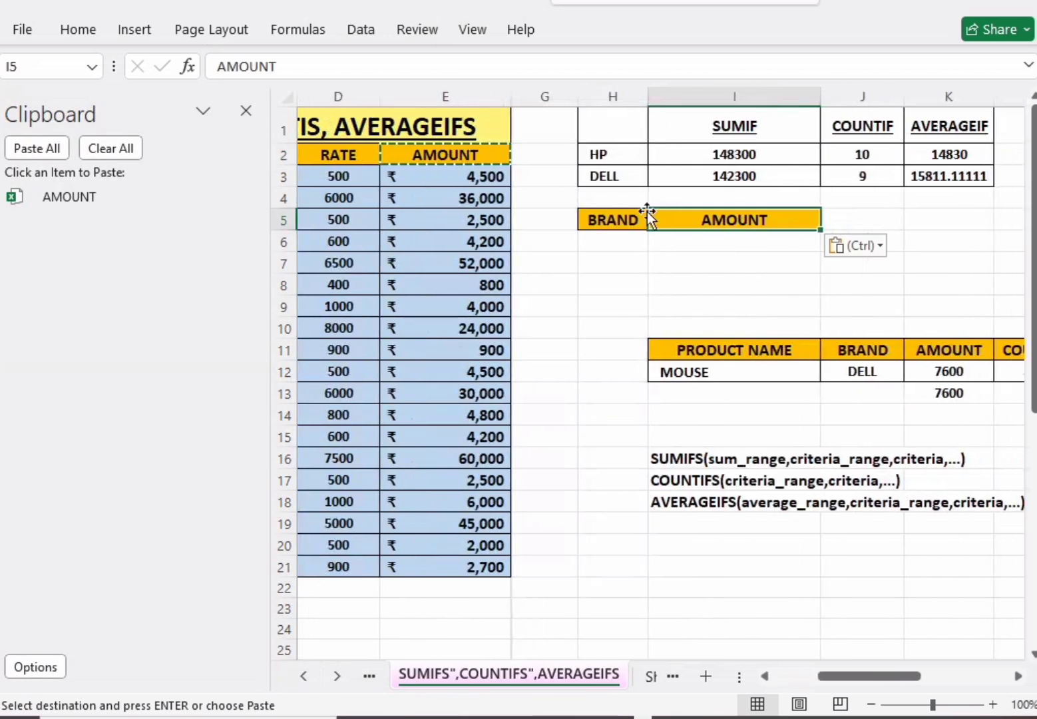
pyautogui.click(260, 113)
pyautogui.click(497, 277)
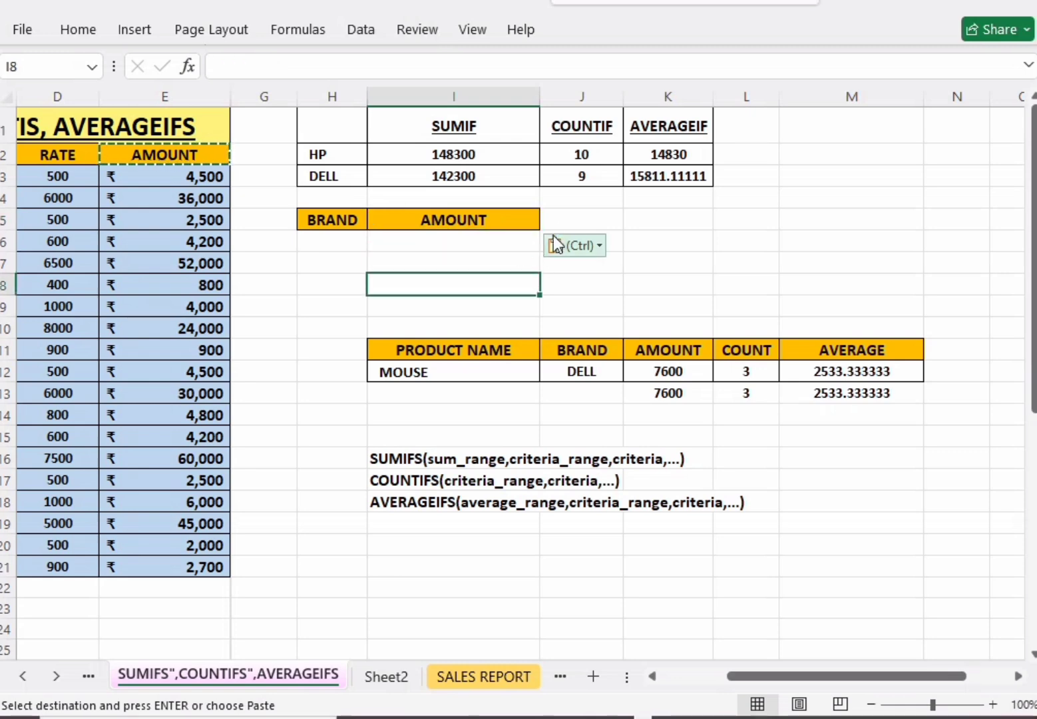
# Step: Cancel the pending copy and enter the headers COUNT in J5 and AVERAGE in K5 beside AMOUNT
pyautogui.click(552, 220)
pyautogui.click(626, 266)
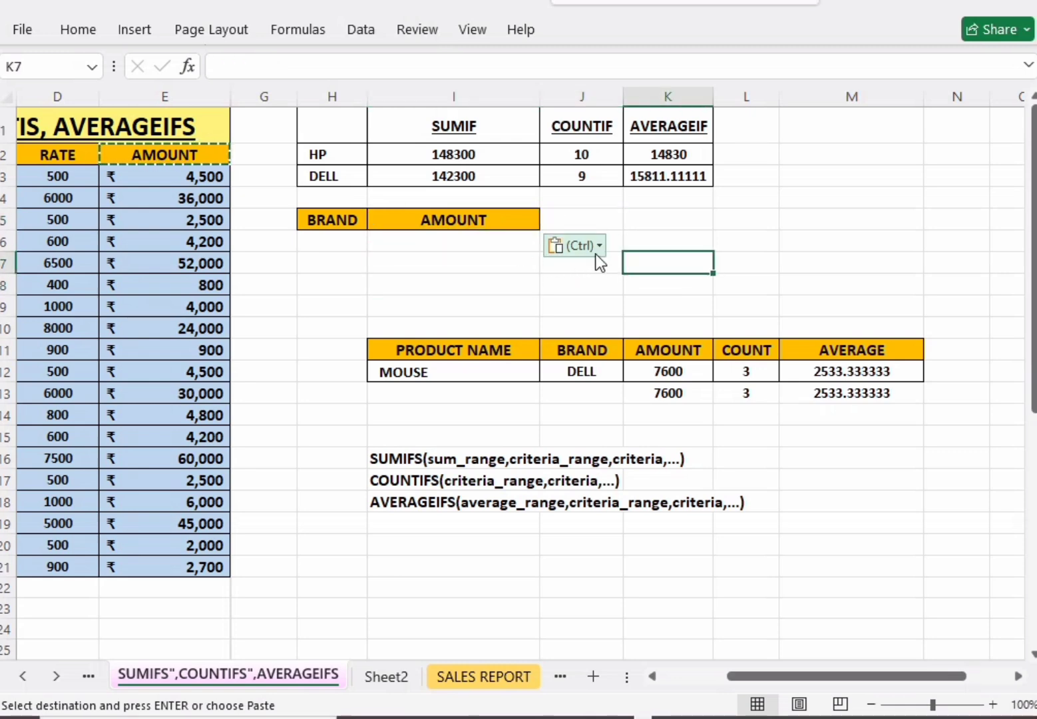
pyautogui.click(598, 253)
pyautogui.press('Escape')
pyautogui.click(566, 221)
pyautogui.press('Escape')
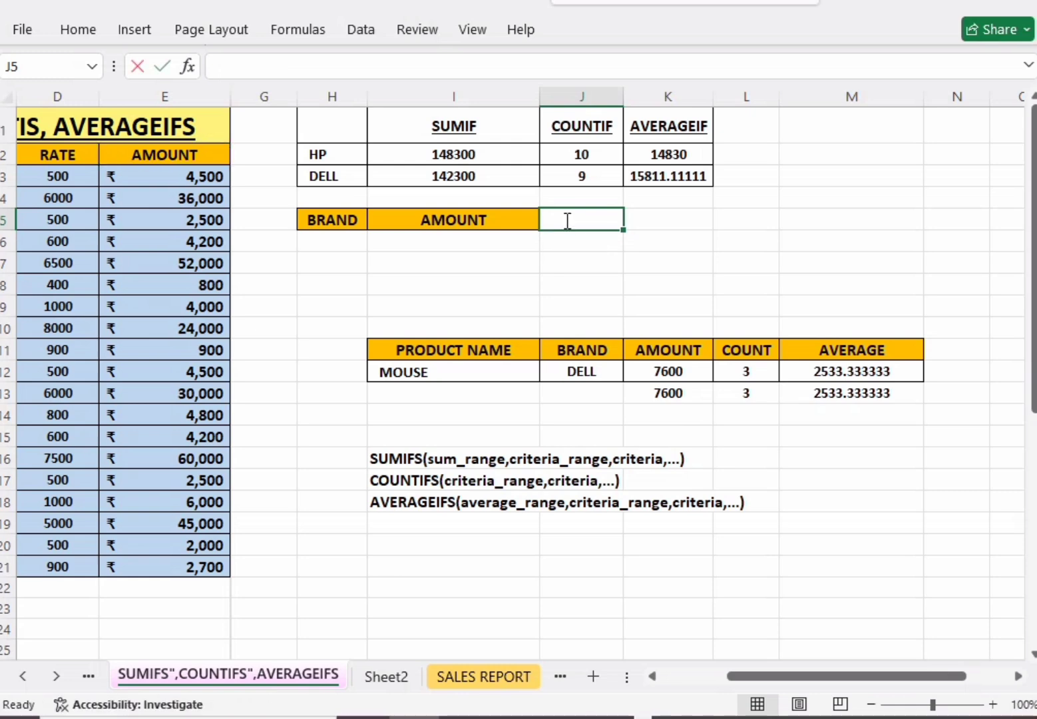
pyautogui.write('COUNT')
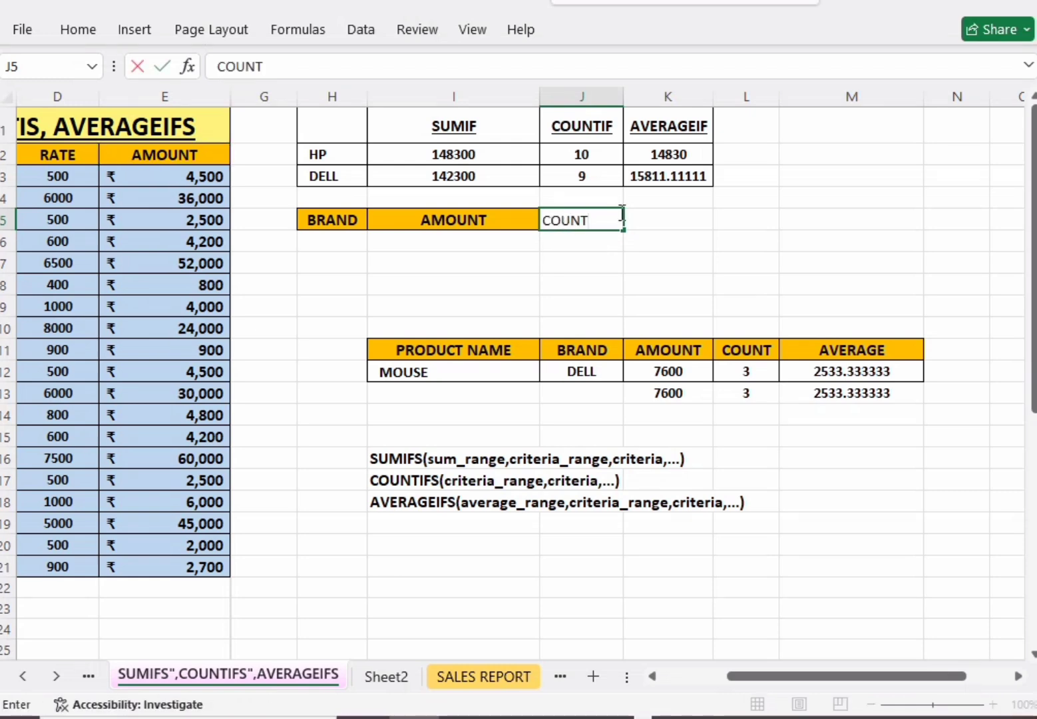
pyautogui.click(672, 222)
pyautogui.write('A')
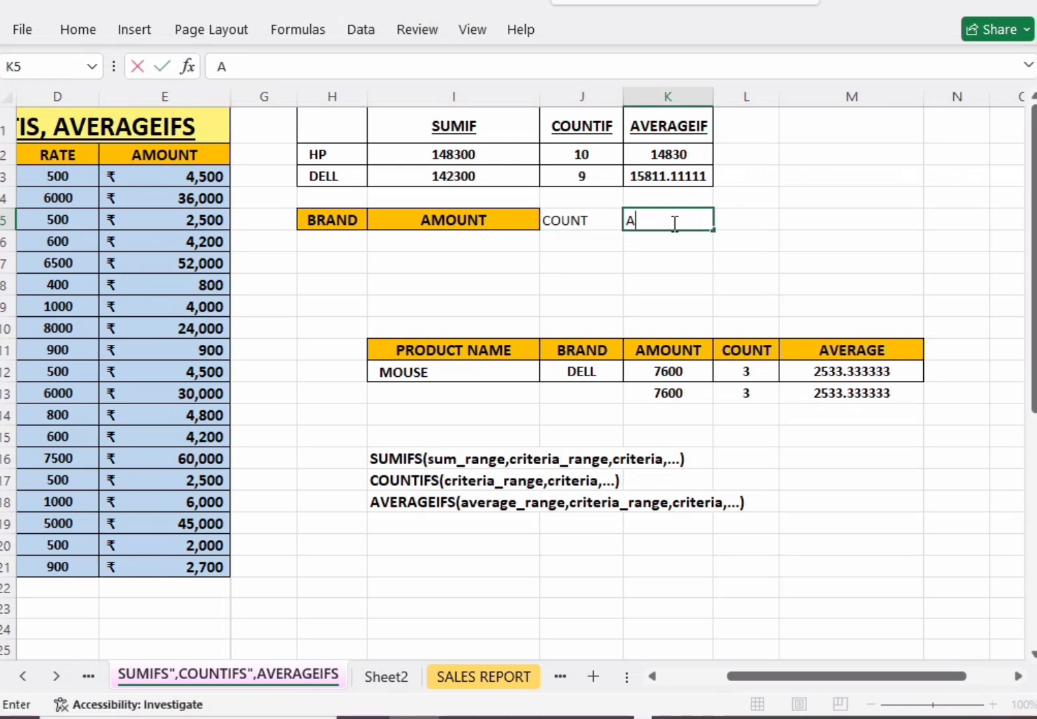
pyautogui.write('VERAGE')
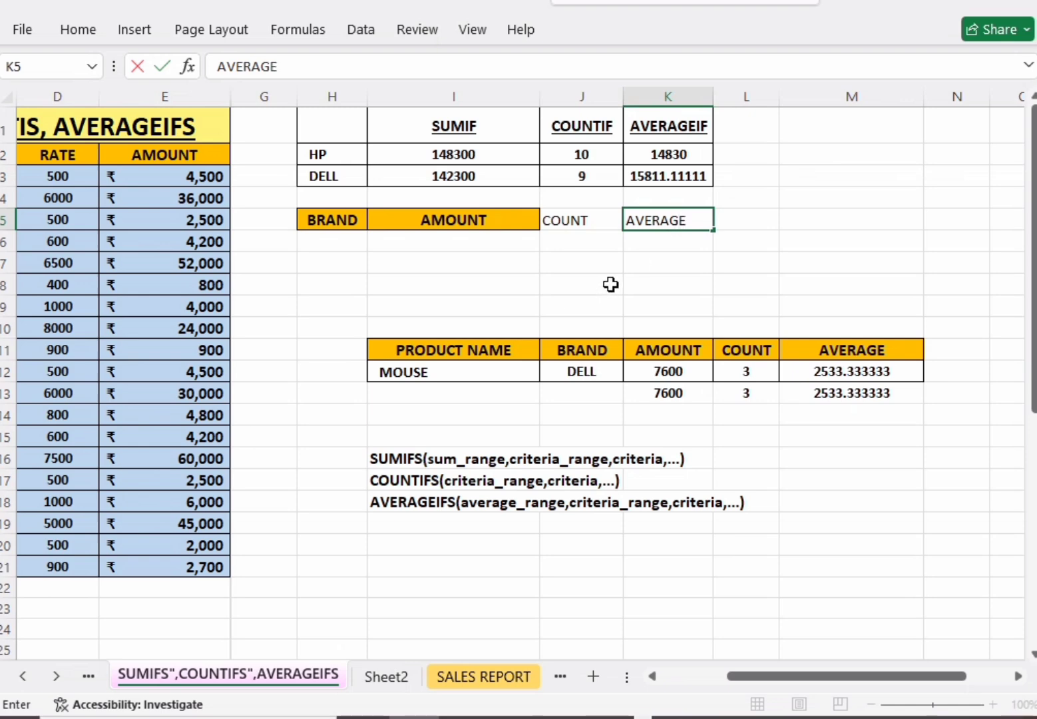
pyautogui.click(668, 289)
pyautogui.click(439, 214)
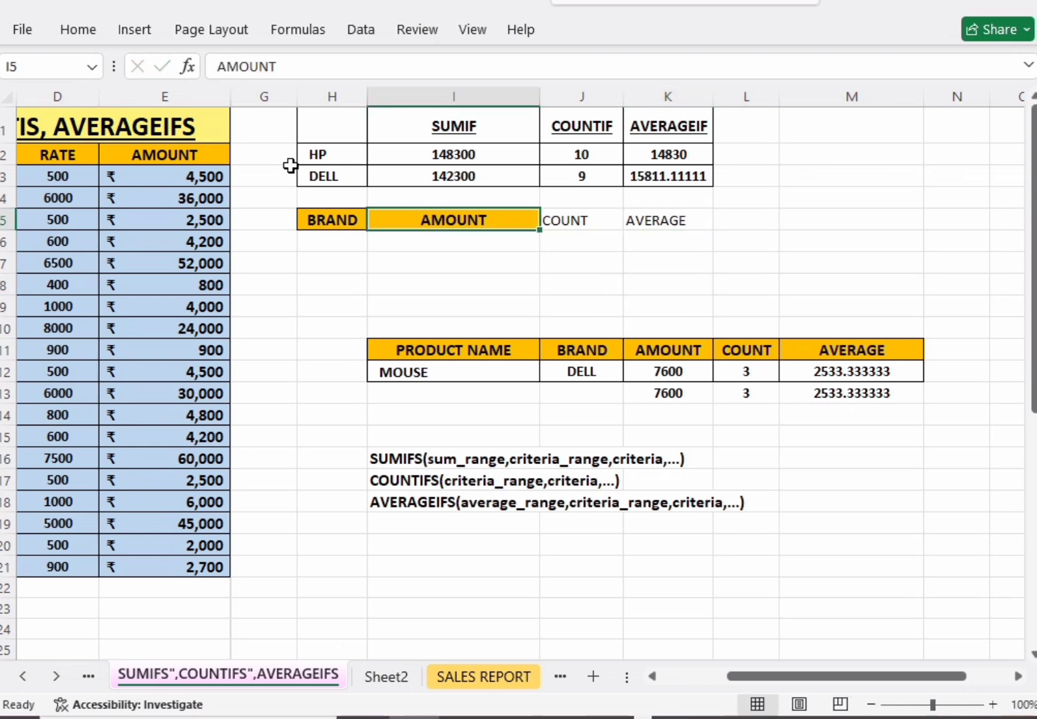
pyautogui.click(91, 38)
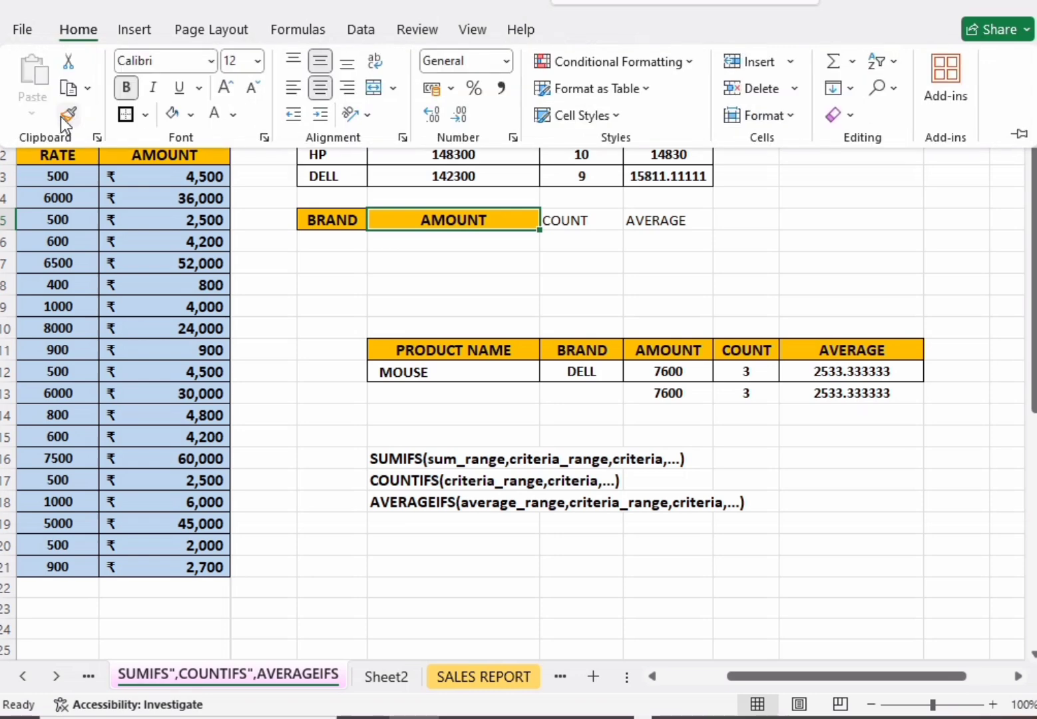
pyautogui.click(68, 114)
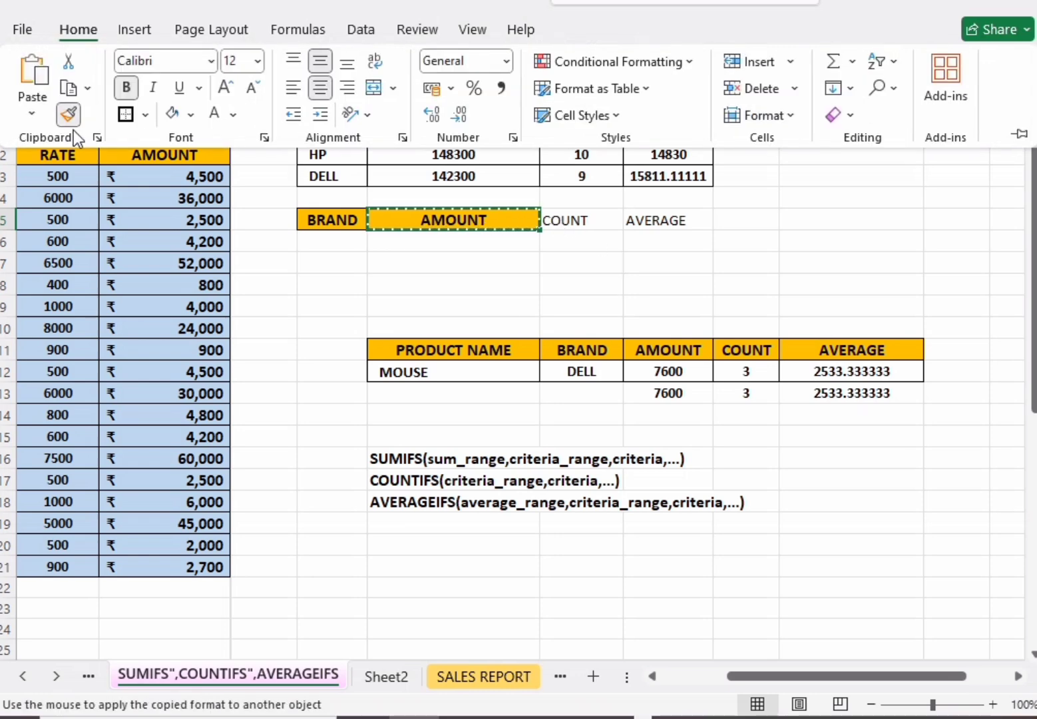
pyautogui.click(68, 113)
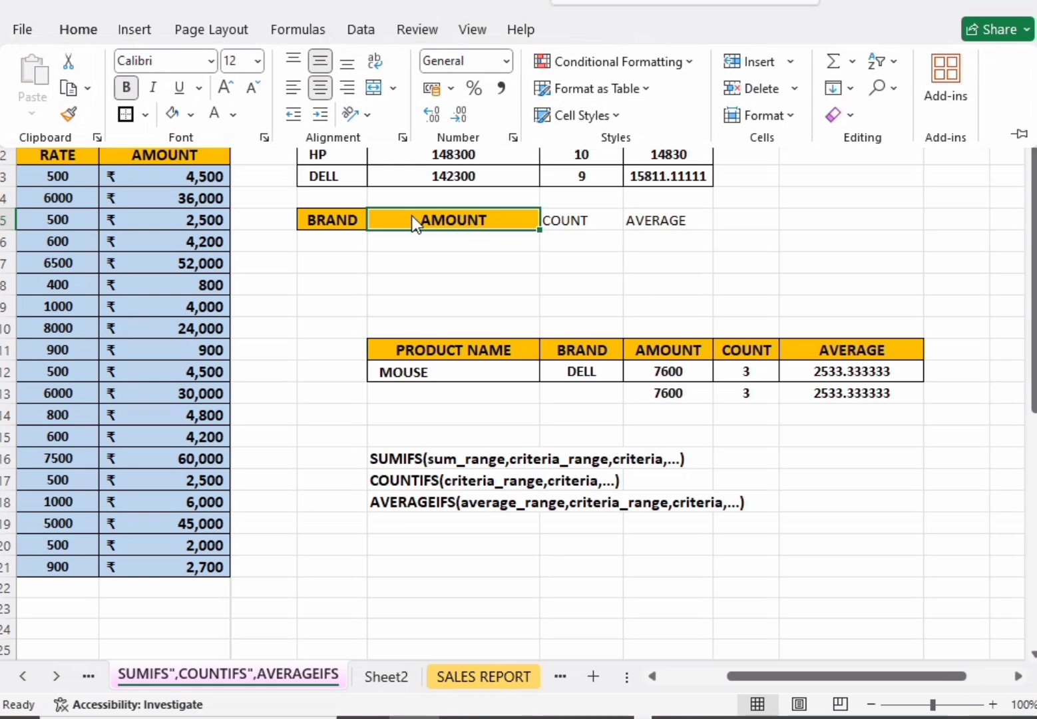
pyautogui.click(411, 215)
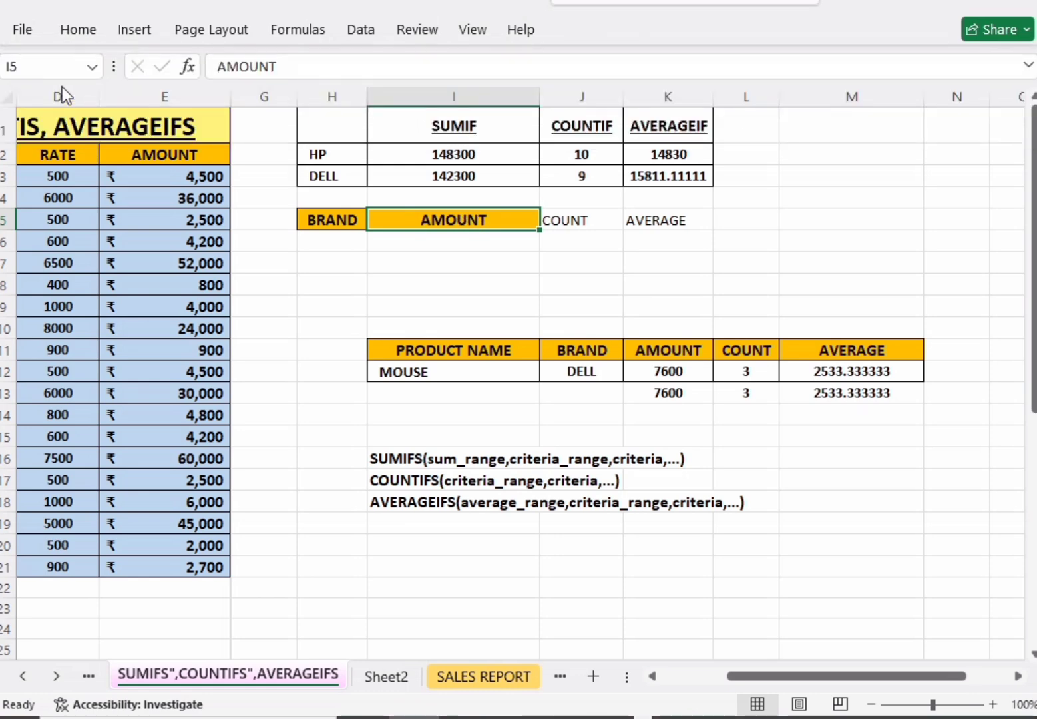
pyautogui.click(78, 29)
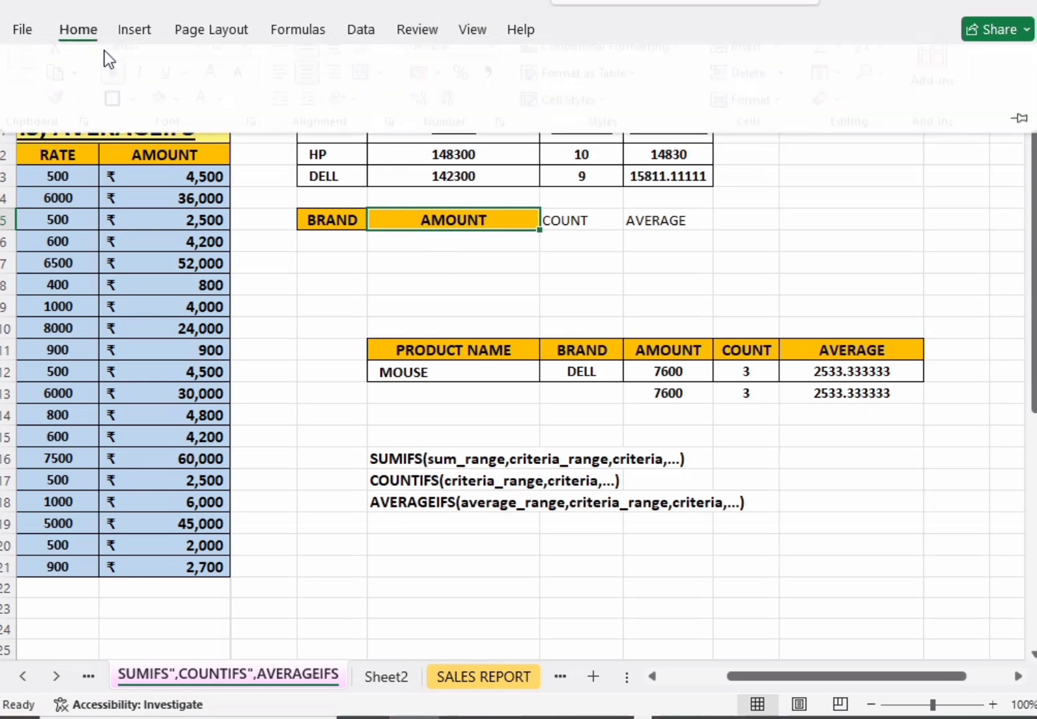
pyautogui.click(406, 262)
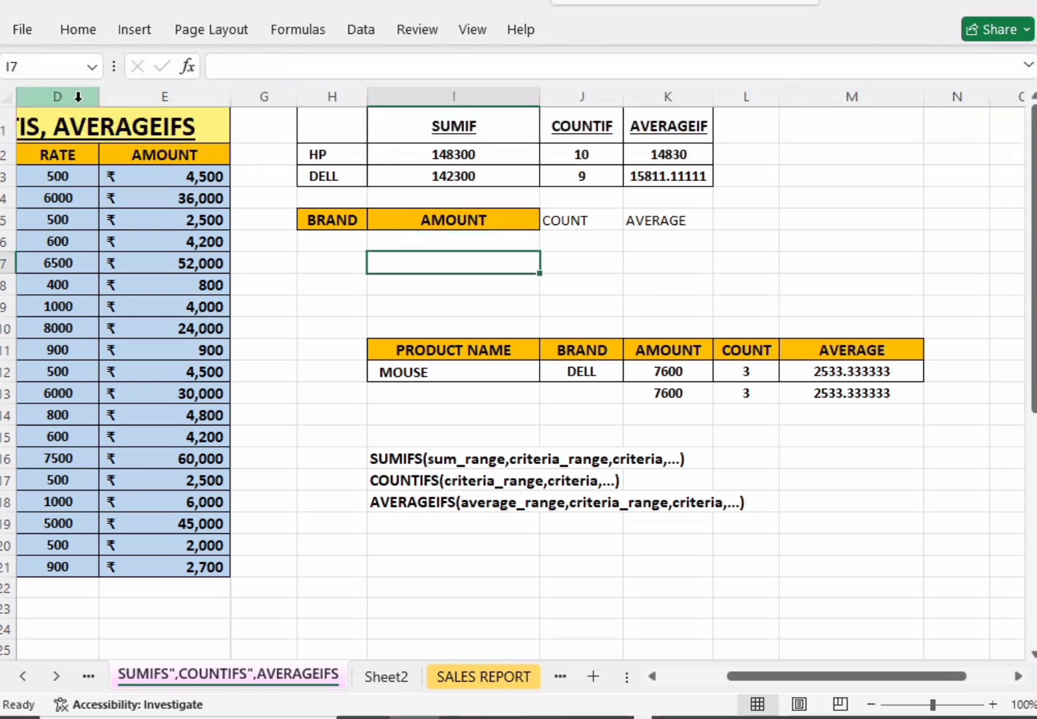
# Step: Copy the AMOUNT header's formatting from I5 onto the COUNT and AVERAGE headers in J5:K5
pyautogui.click(427, 218)
pyautogui.click(87, 31)
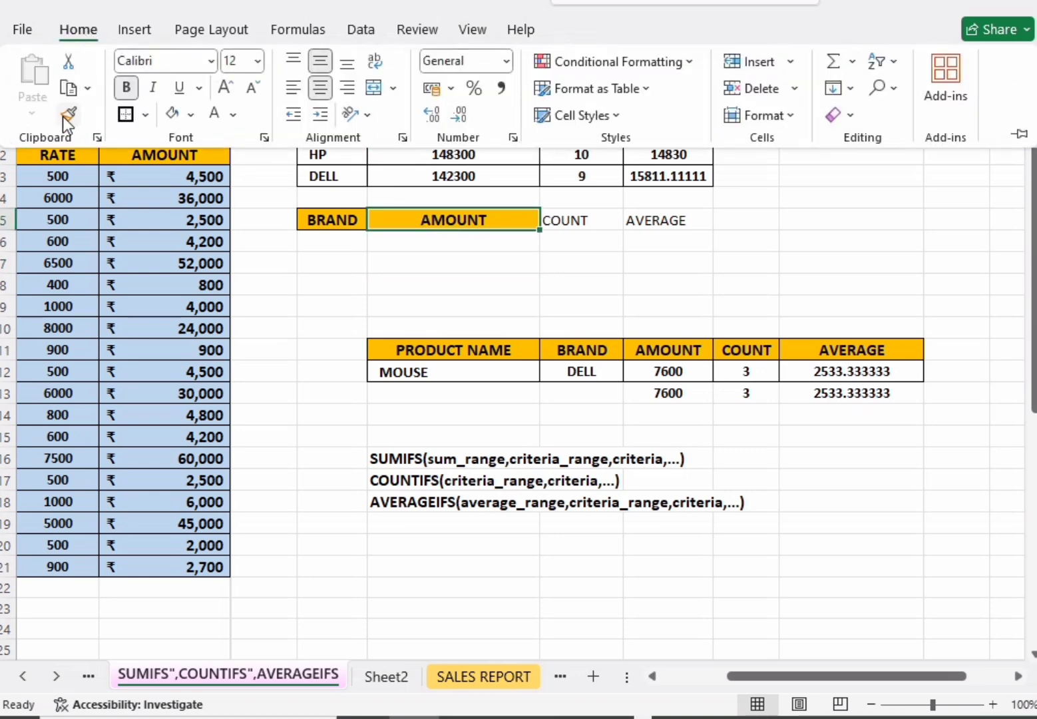
pyautogui.click(68, 115)
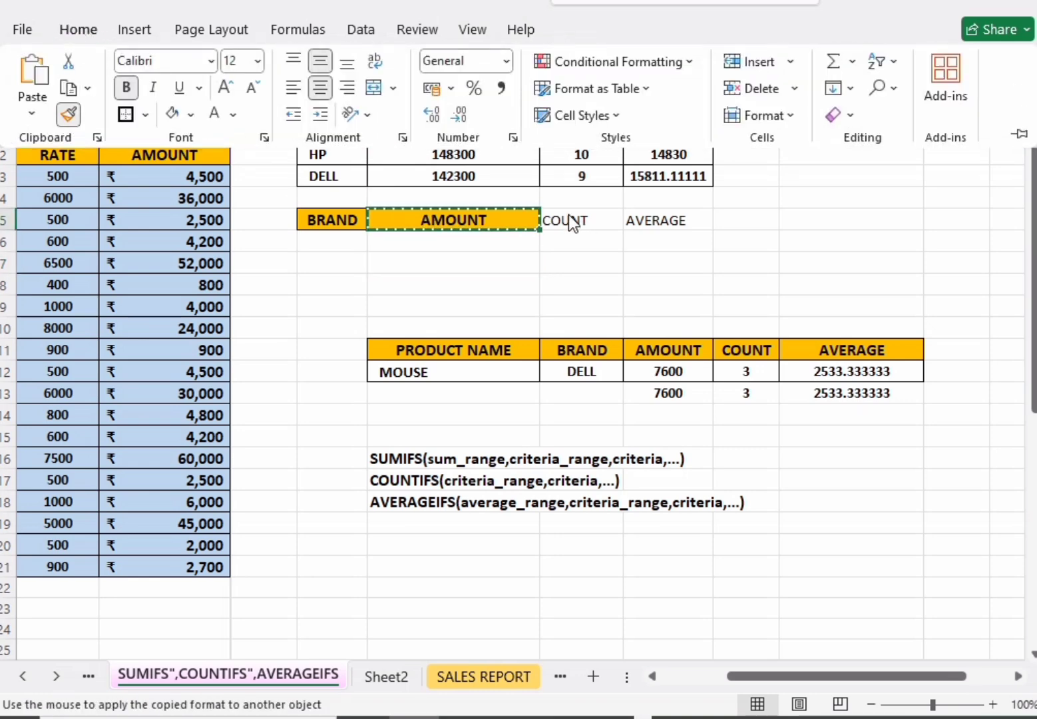
pyautogui.moveTo(586, 214); pyautogui.dragTo(675, 211)
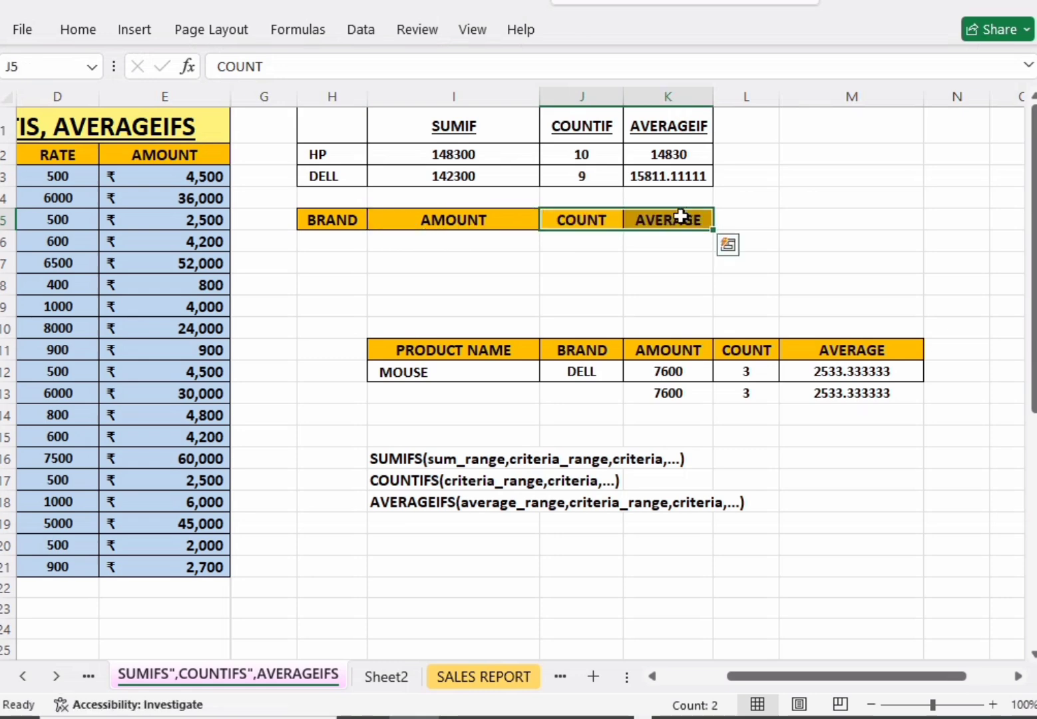
pyautogui.click(600, 279)
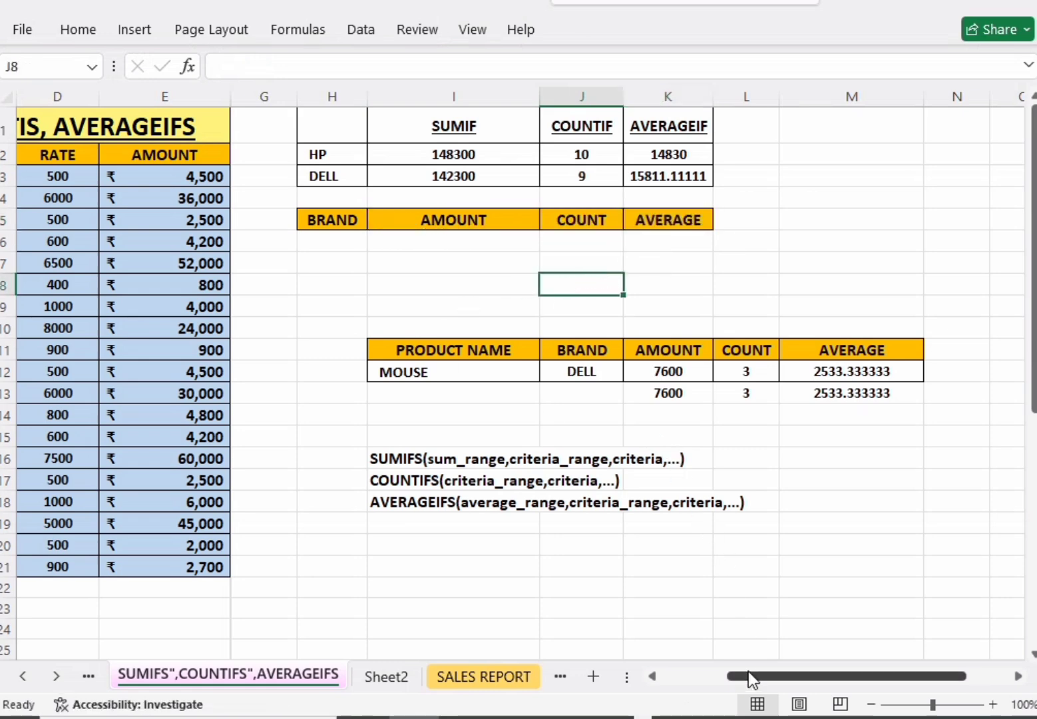
# Step: Examine the product choices in the PRODUCT NAME drop-down list in cell I12
pyautogui.moveTo(747, 673); pyautogui.dragTo(678, 673)
pyautogui.moveTo(553, 241); pyautogui.dragTo(573, 253)
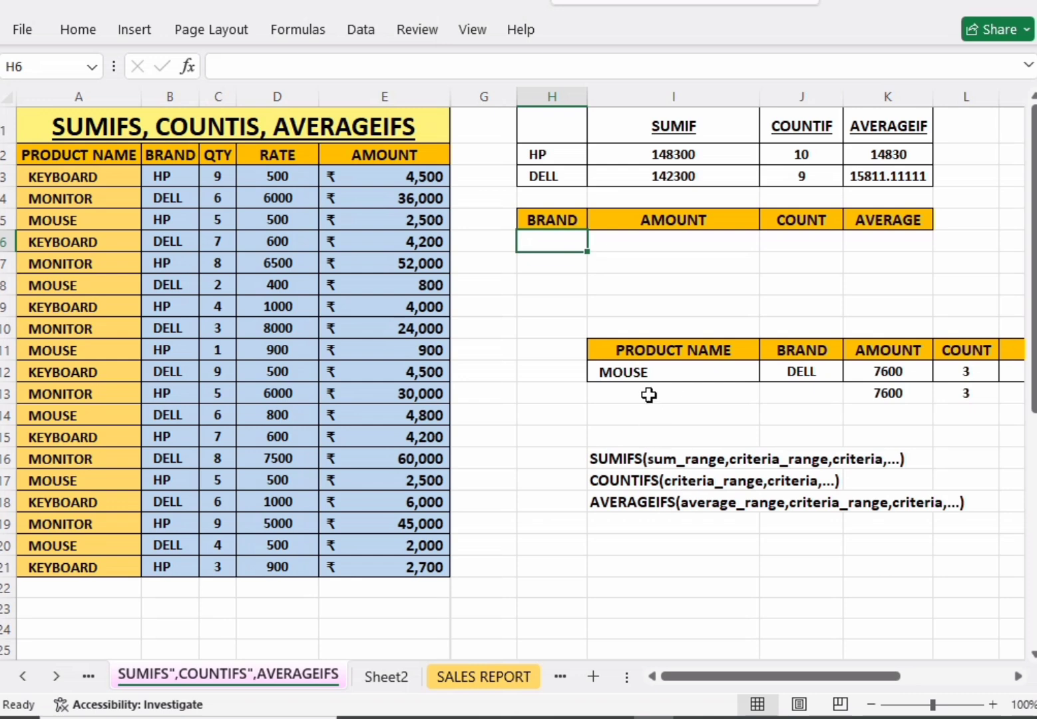
pyautogui.click(641, 375)
pyautogui.click(768, 372)
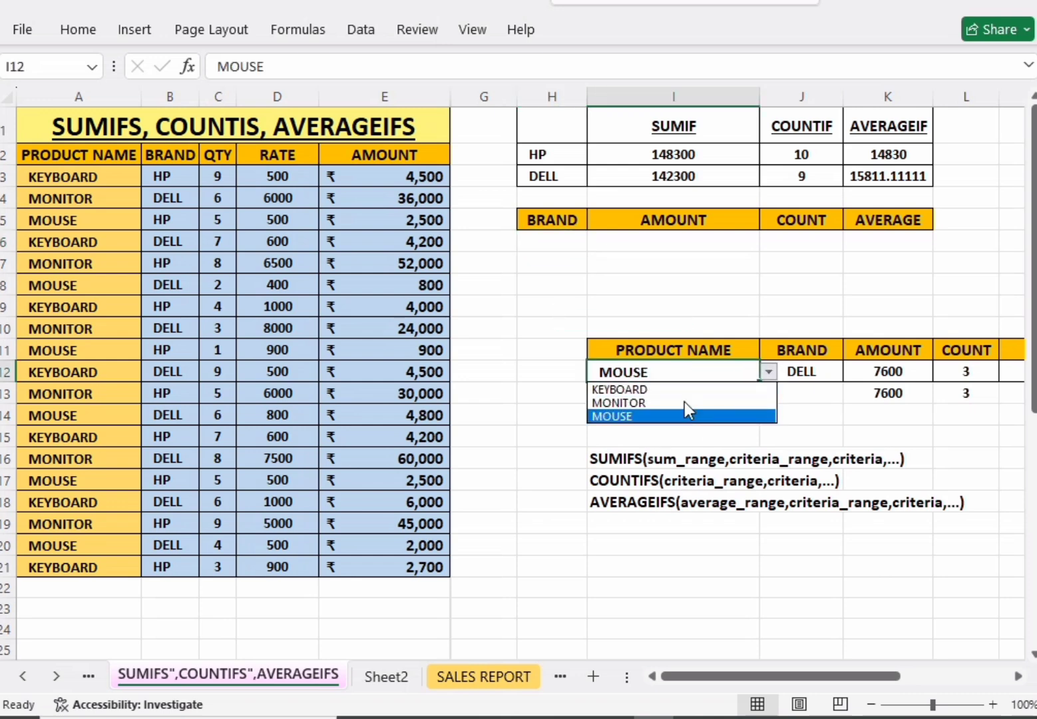
pyautogui.click(541, 234)
pyautogui.click(543, 237)
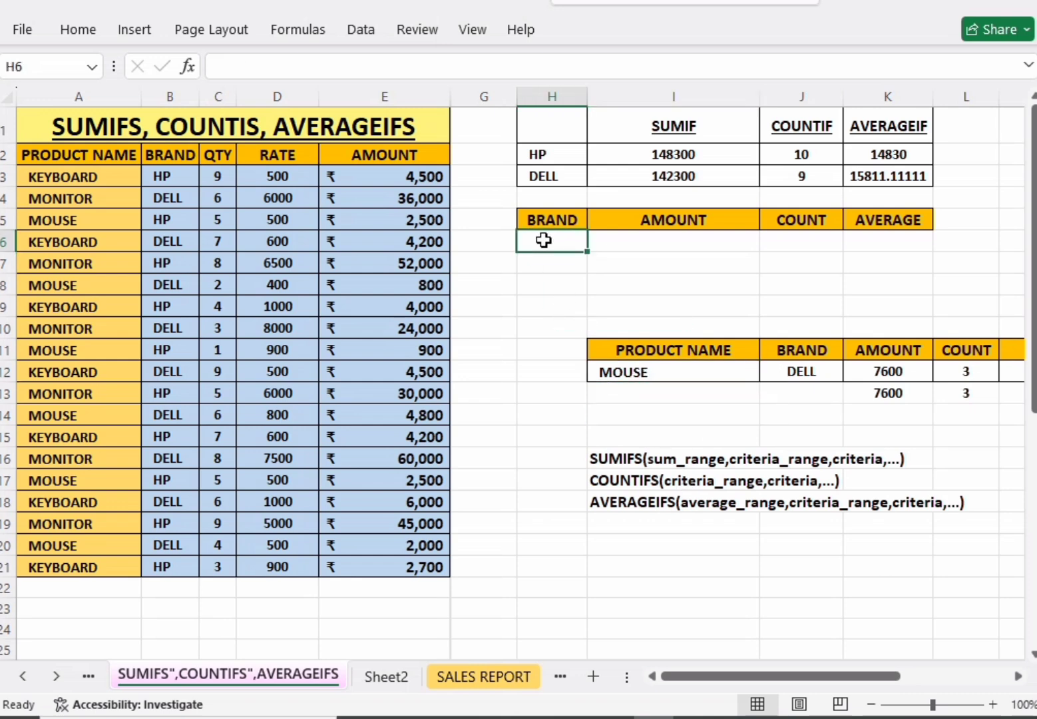
# Step: Add data validation to cell H7 that allows a List with the source =$B$3:$B$4
pyautogui.click(550, 268)
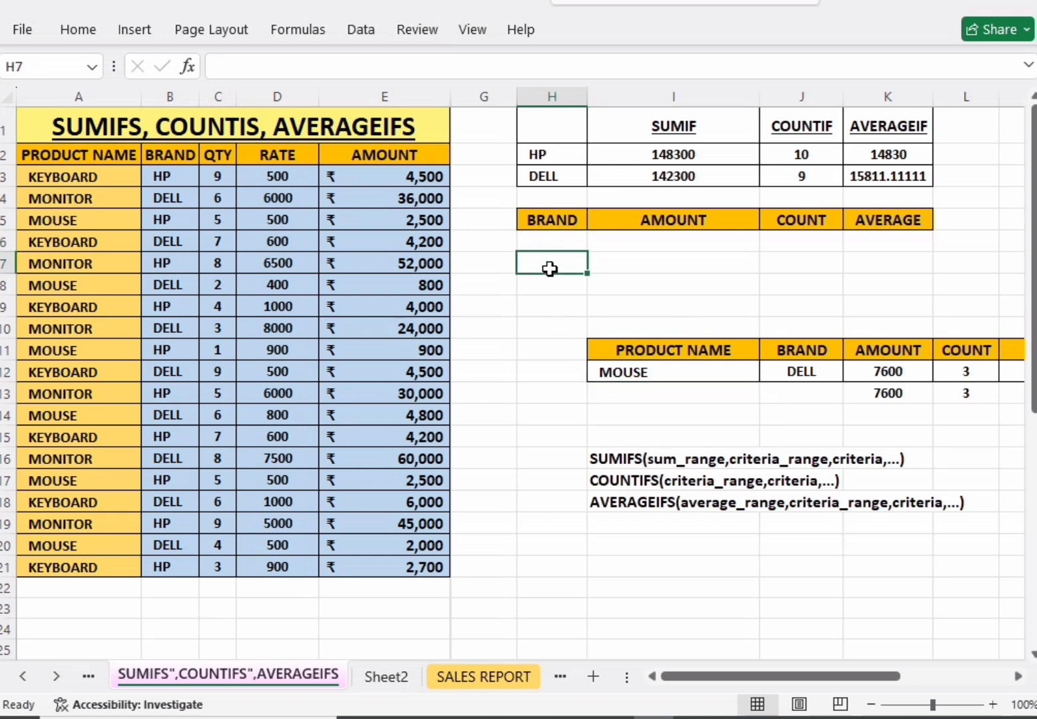
pyautogui.click(362, 30)
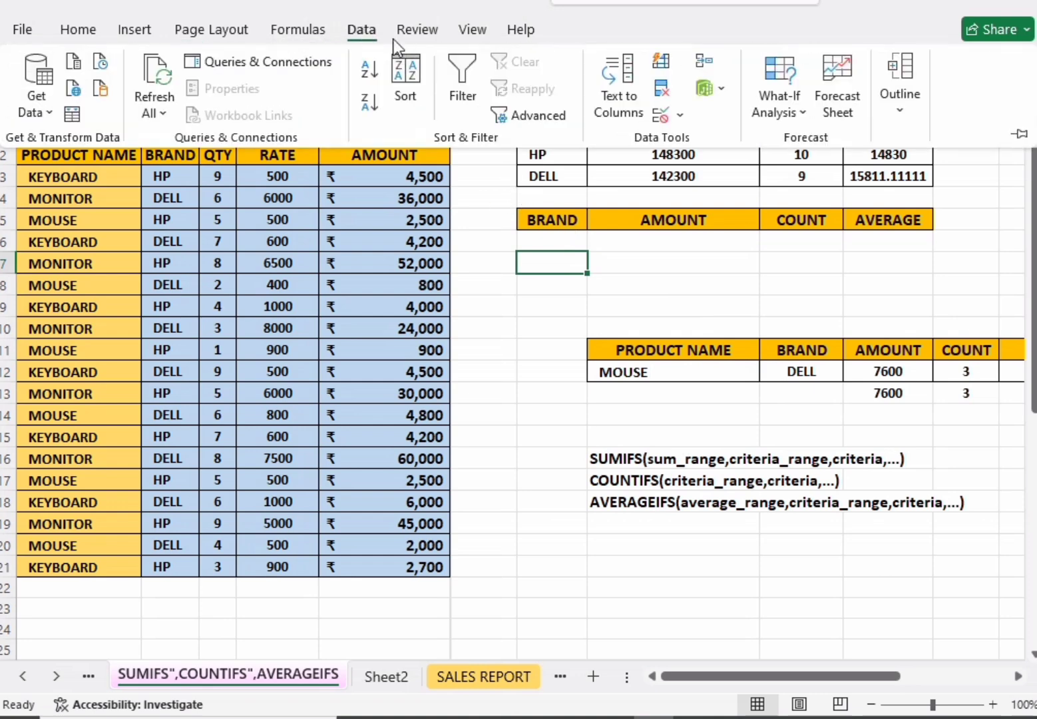
pyautogui.click(675, 115)
pyautogui.click(715, 146)
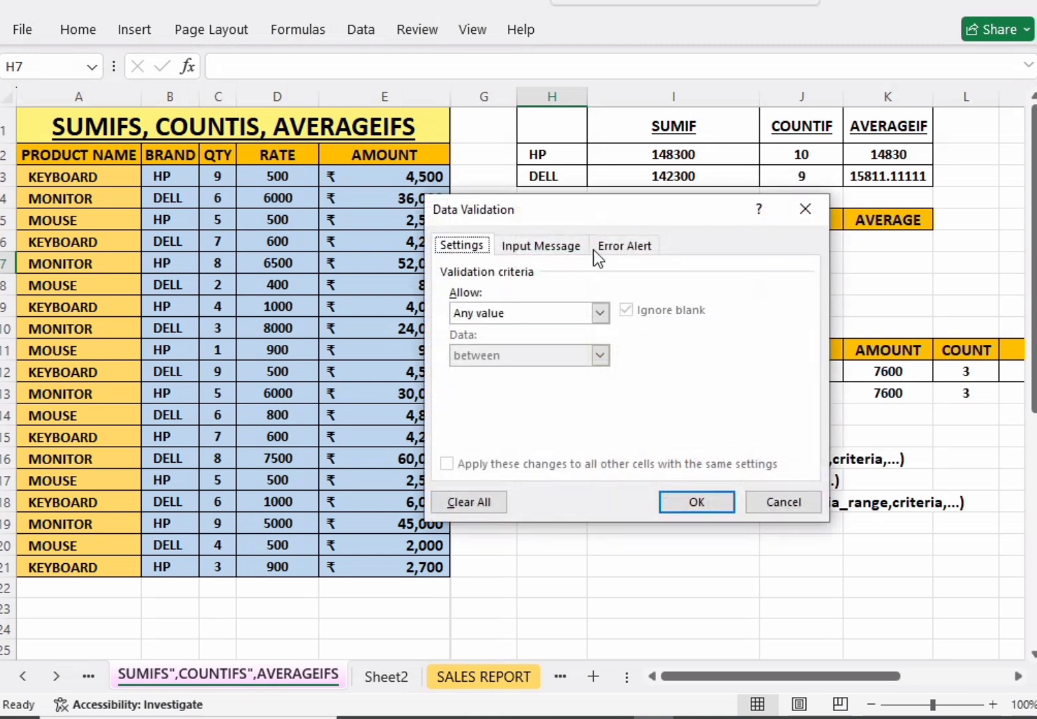
pyautogui.click(572, 316)
pyautogui.click(487, 374)
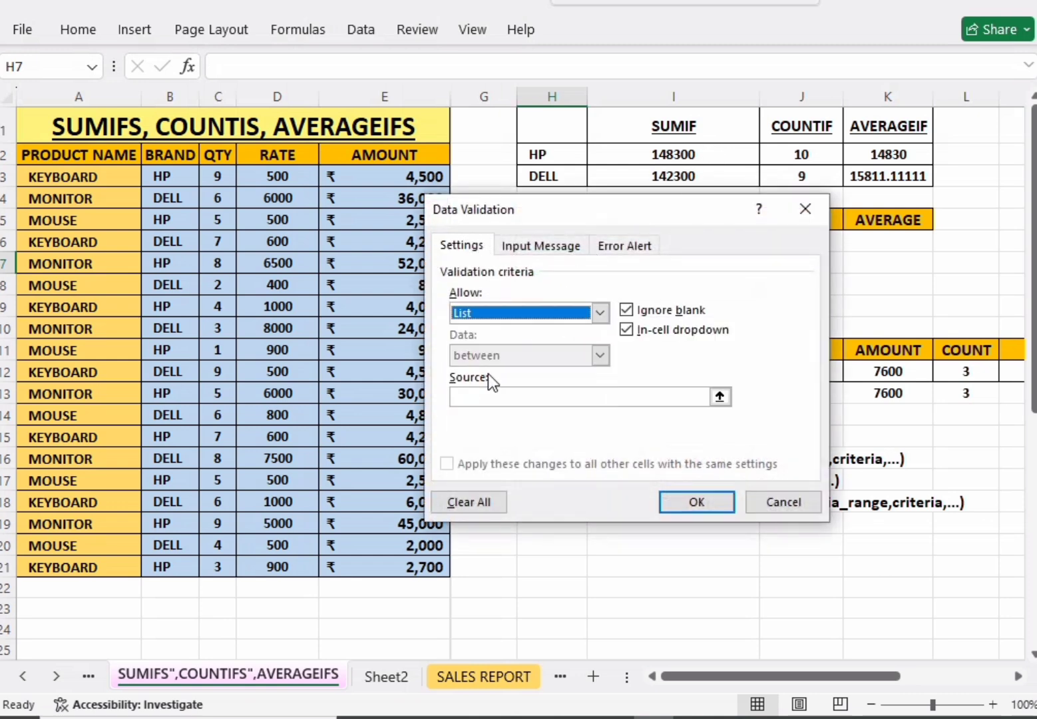
pyautogui.click(501, 400)
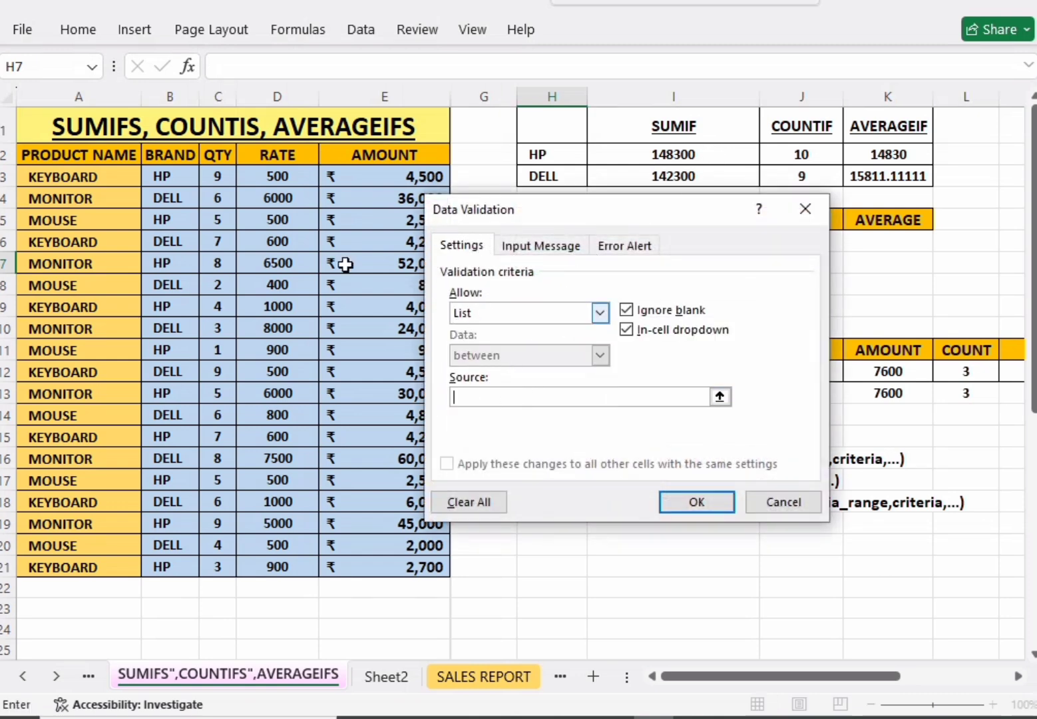
pyautogui.moveTo(163, 179); pyautogui.dragTo(167, 374)
pyautogui.moveTo(167, 179); pyautogui.dragTo(173, 201)
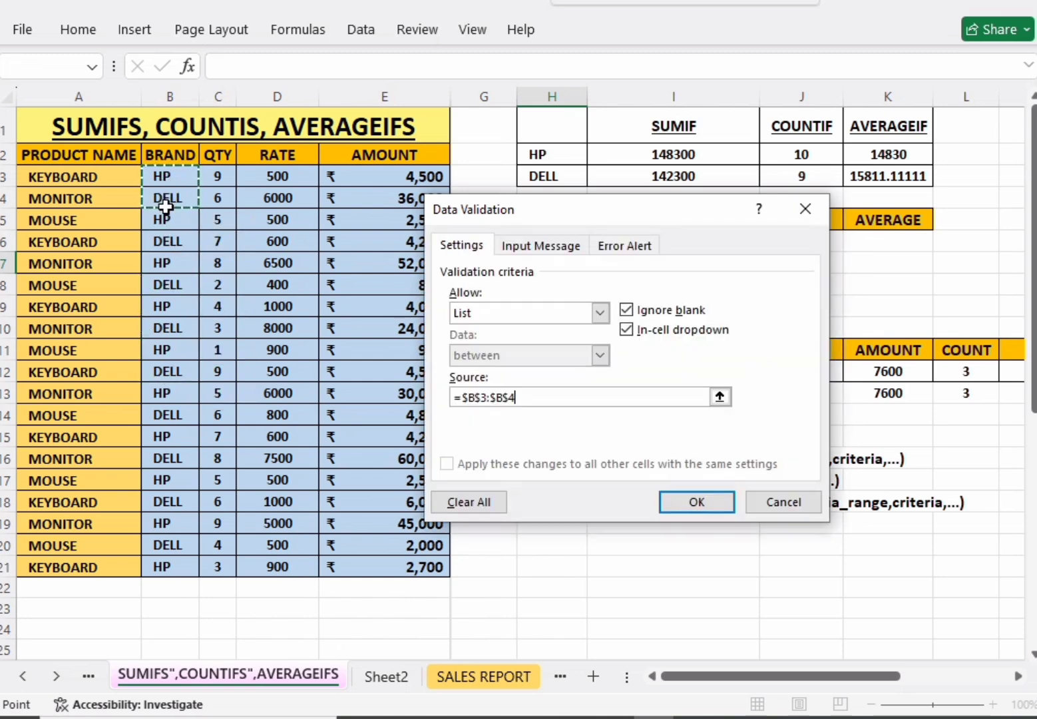
pyautogui.click(685, 502)
# Step: Choose DELL from the drop-down list in H7 and move that cell up to H6, directly below BRAND
pyautogui.click(597, 264)
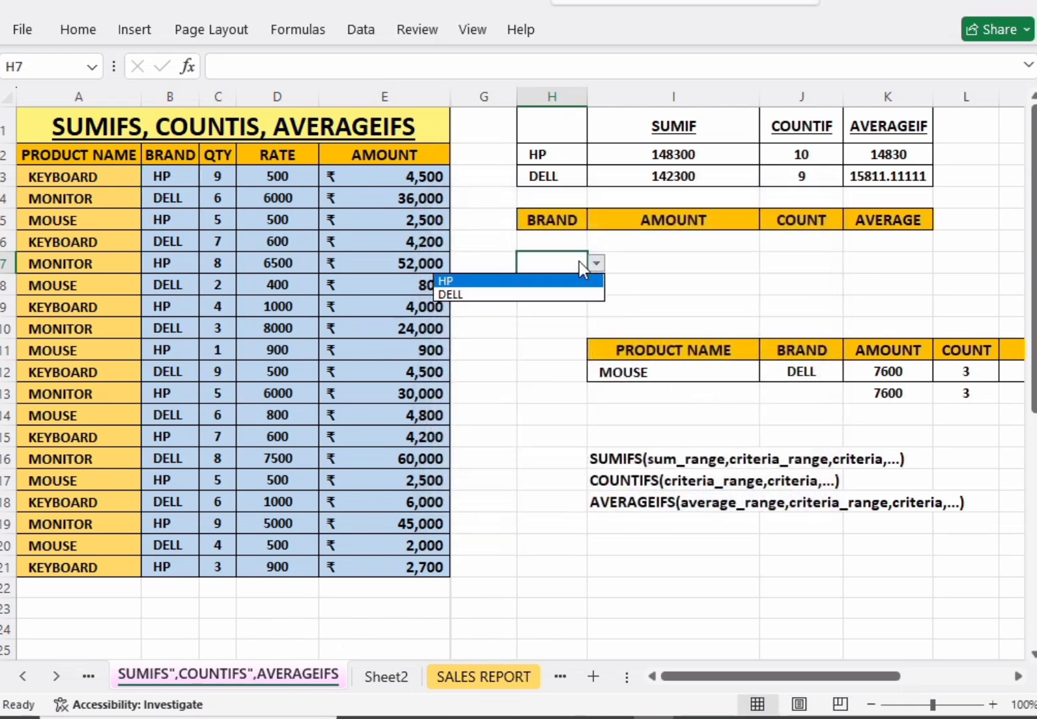
pyautogui.click(565, 294)
pyautogui.click(555, 242)
pyautogui.click(556, 263)
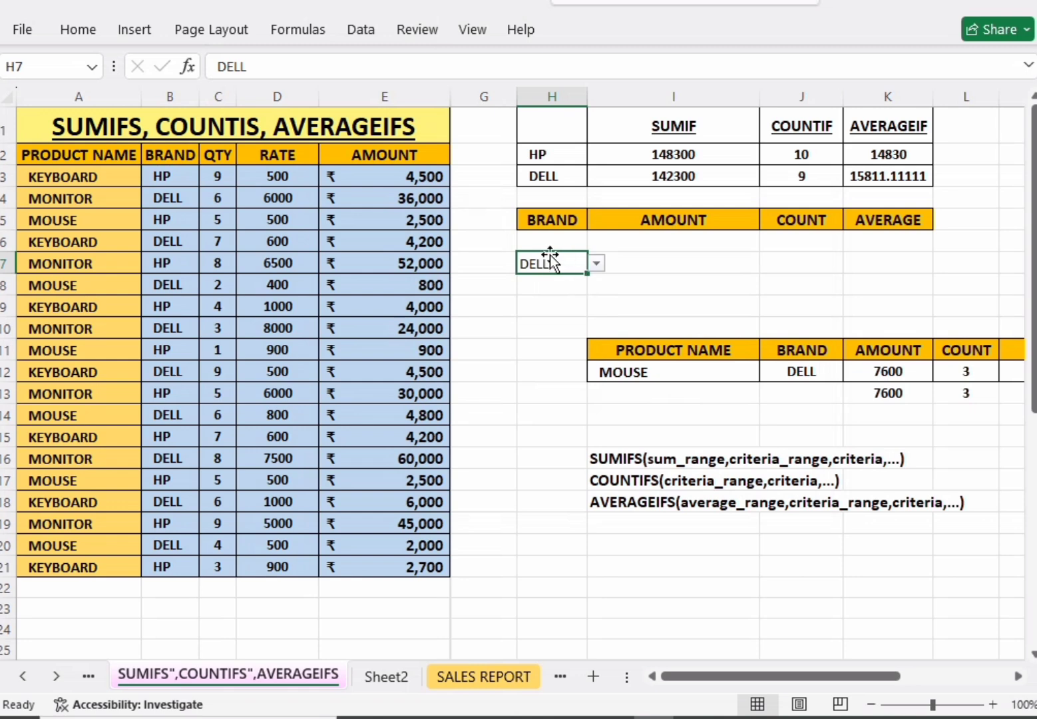
pyautogui.moveTo(556, 275); pyautogui.dragTo(558, 243)
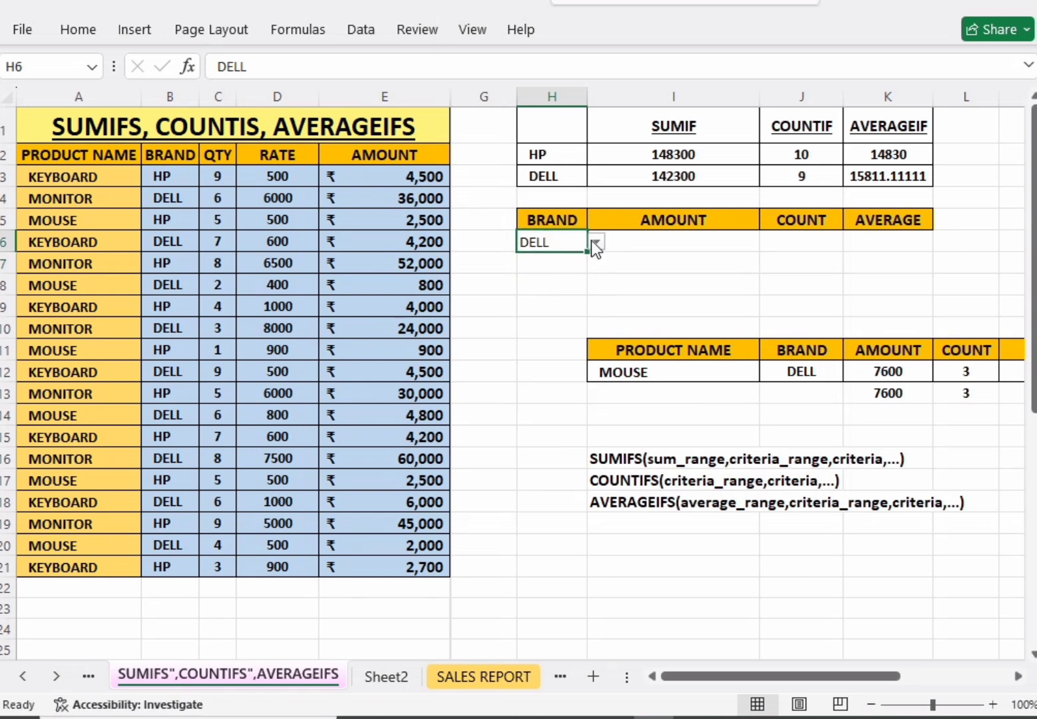
# Step: Test the brand drop-down list in H6 by choosing HP and switching it back to DELL
pyautogui.click(595, 243)
pyautogui.click(513, 259)
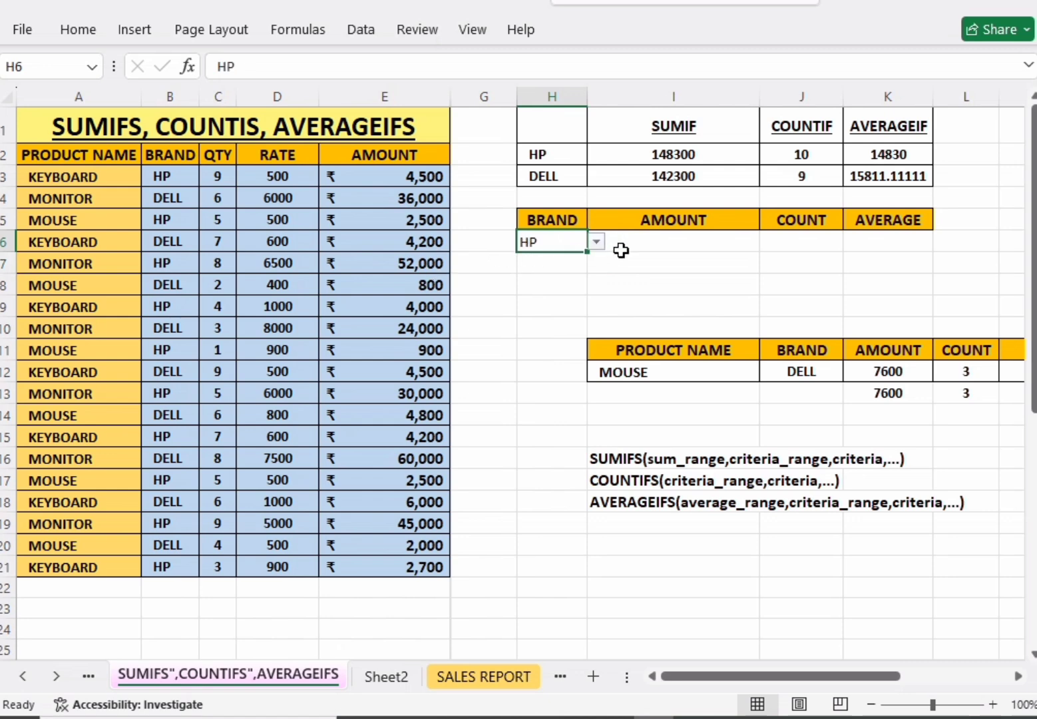
pyautogui.click(645, 241)
pyautogui.click(546, 241)
pyautogui.click(596, 243)
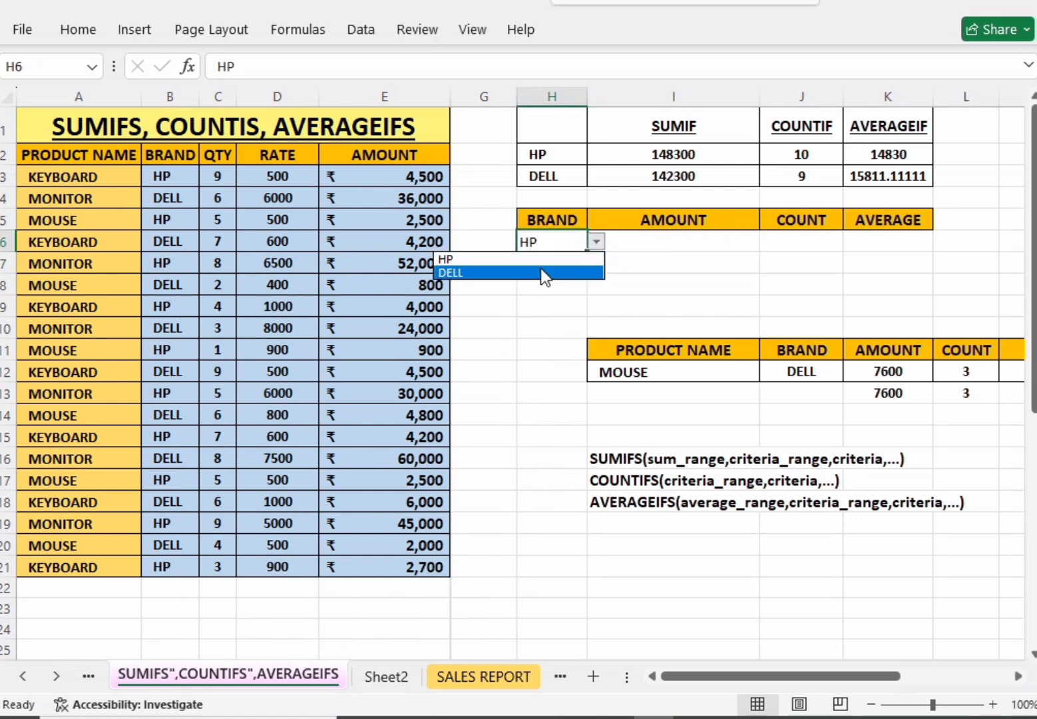
pyautogui.click(540, 269)
pyautogui.click(642, 242)
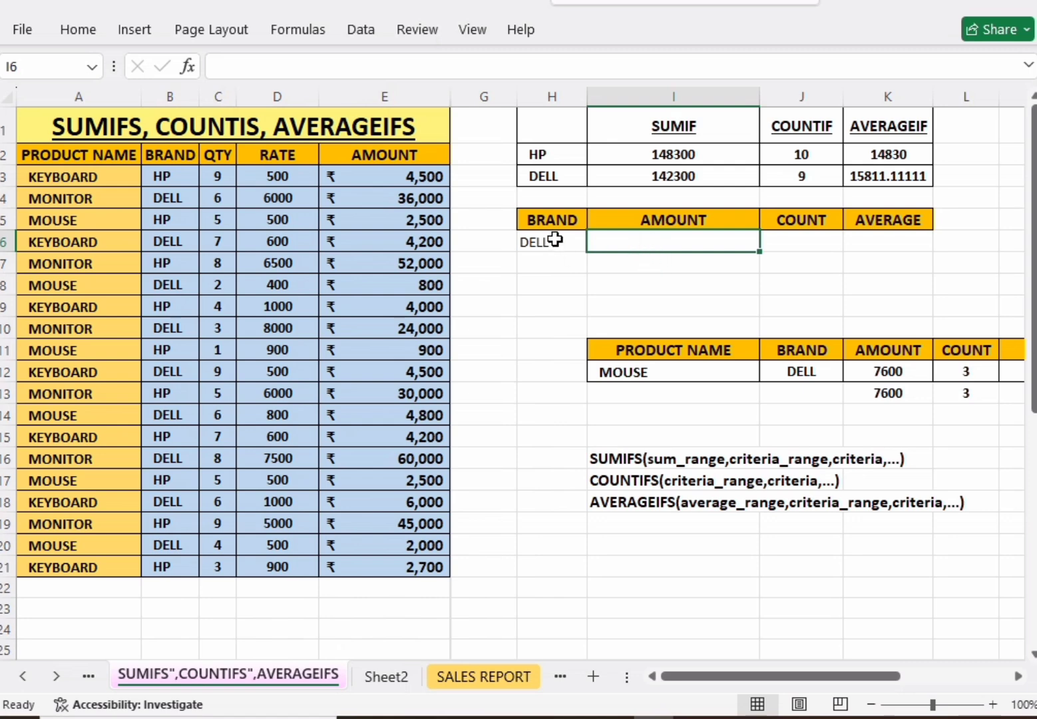
# Step: Total the DELL amounts in cell H8 with the formula =SUM(E4,E6,E8,E10,E12,E14,E16,E18,E20)
pyautogui.click(612, 266)
pyautogui.click(580, 269)
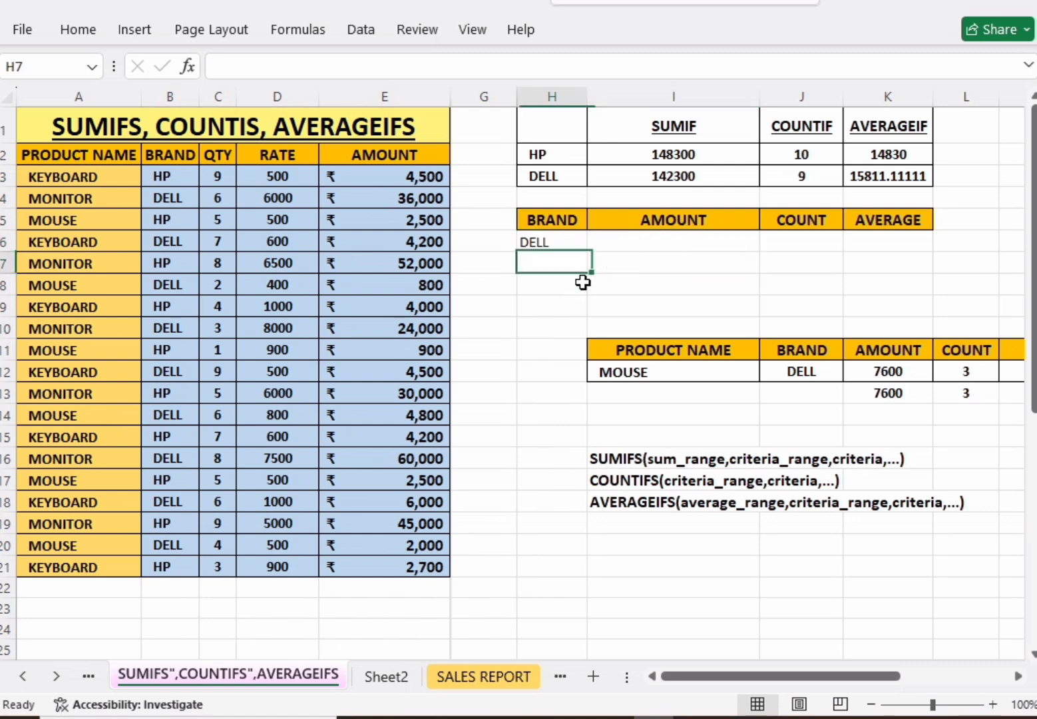
pyautogui.click(591, 270)
pyautogui.click(570, 286)
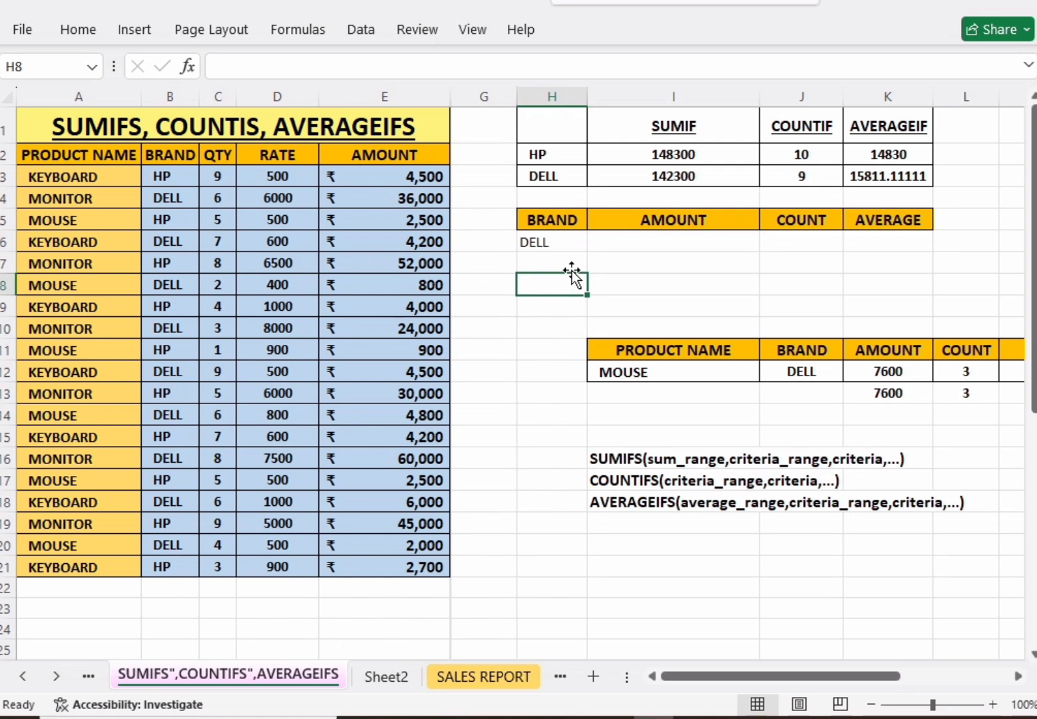
pyautogui.write('=')
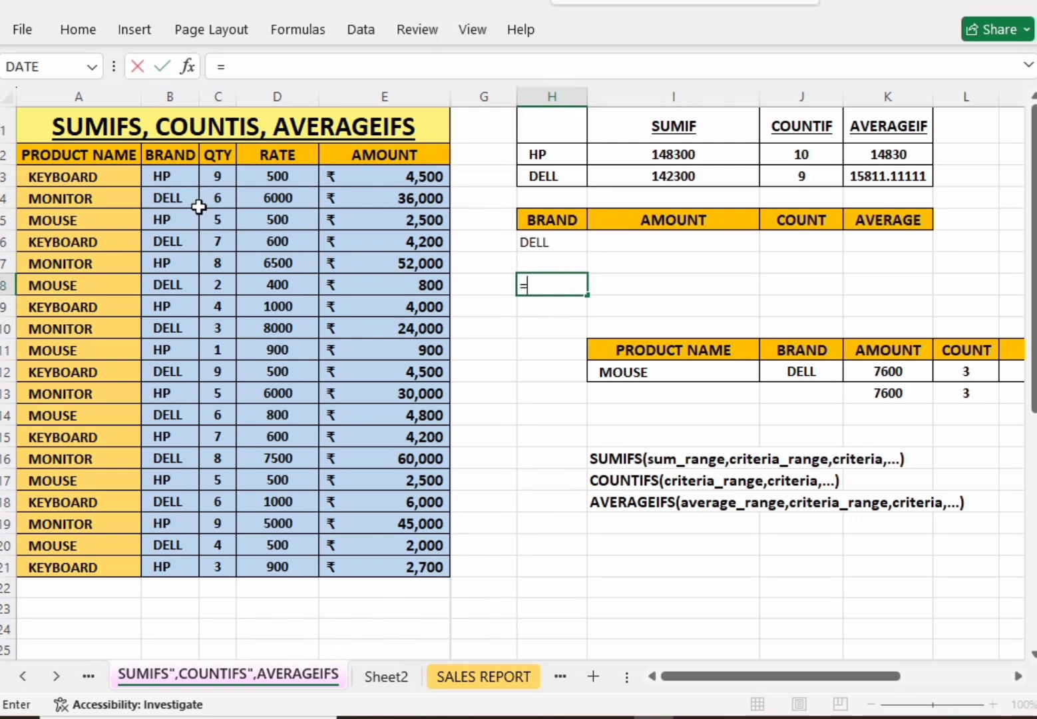
pyautogui.click(396, 200)
pyautogui.press('BackSpace')
pyautogui.press('BackSpace')
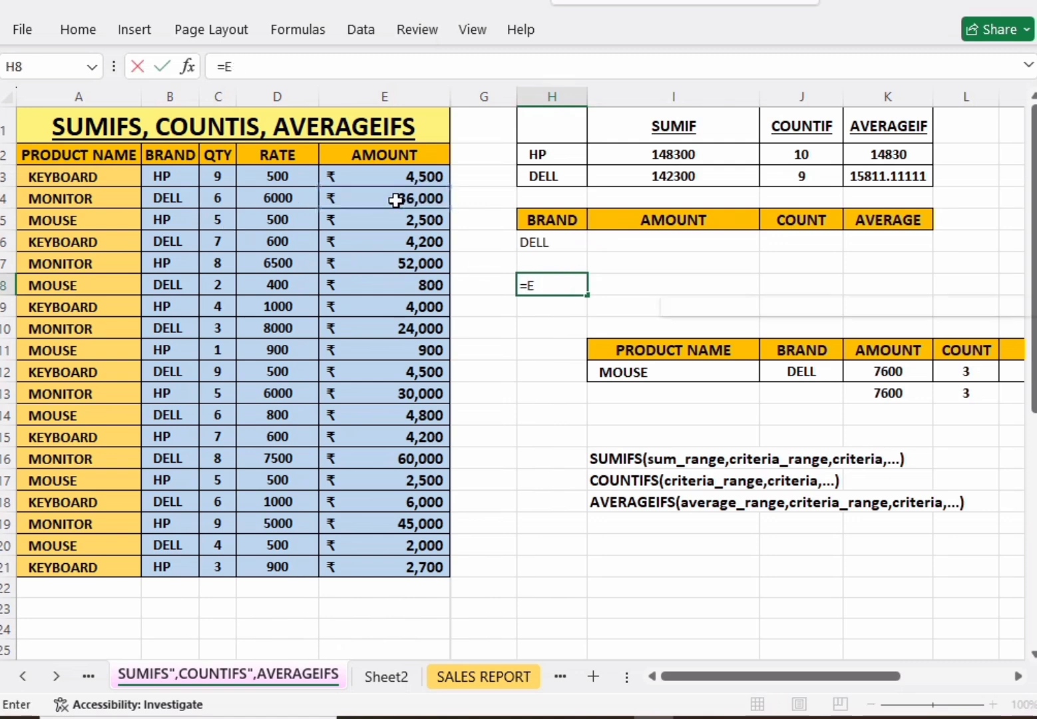
pyautogui.write('SUM(')
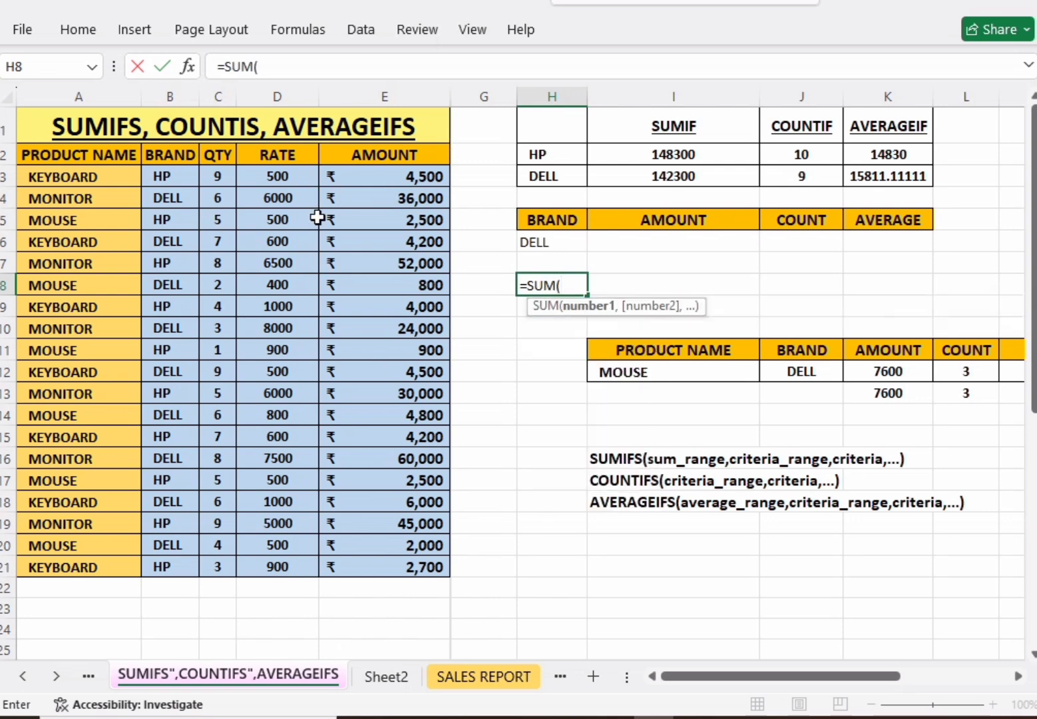
pyautogui.click(374, 201)
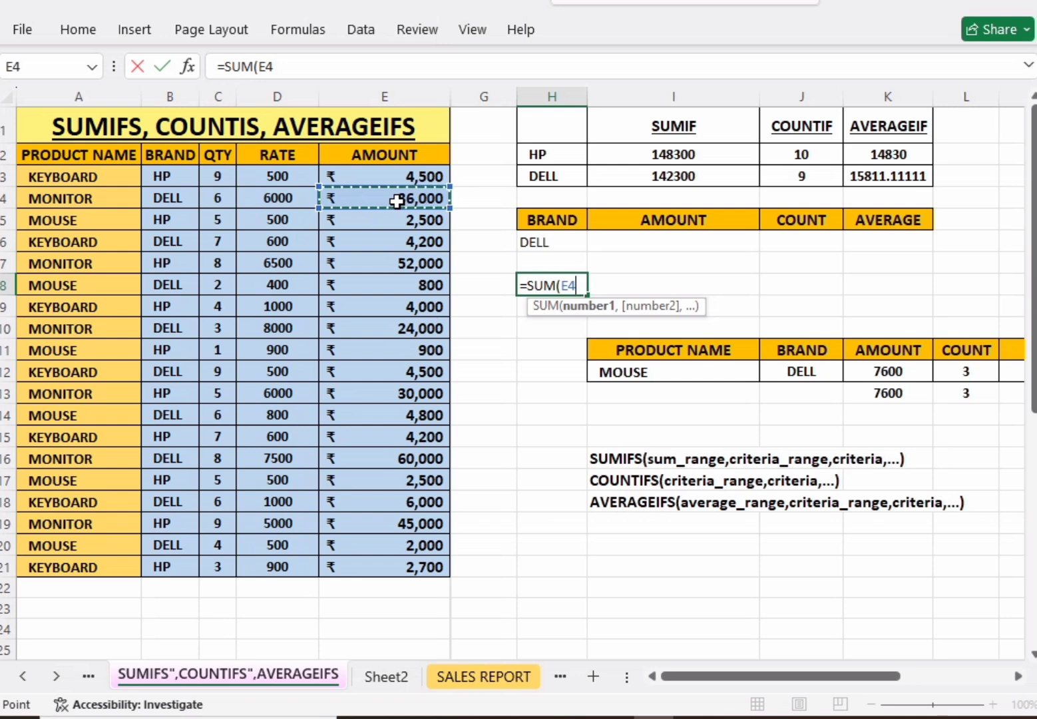
pyautogui.write(',')
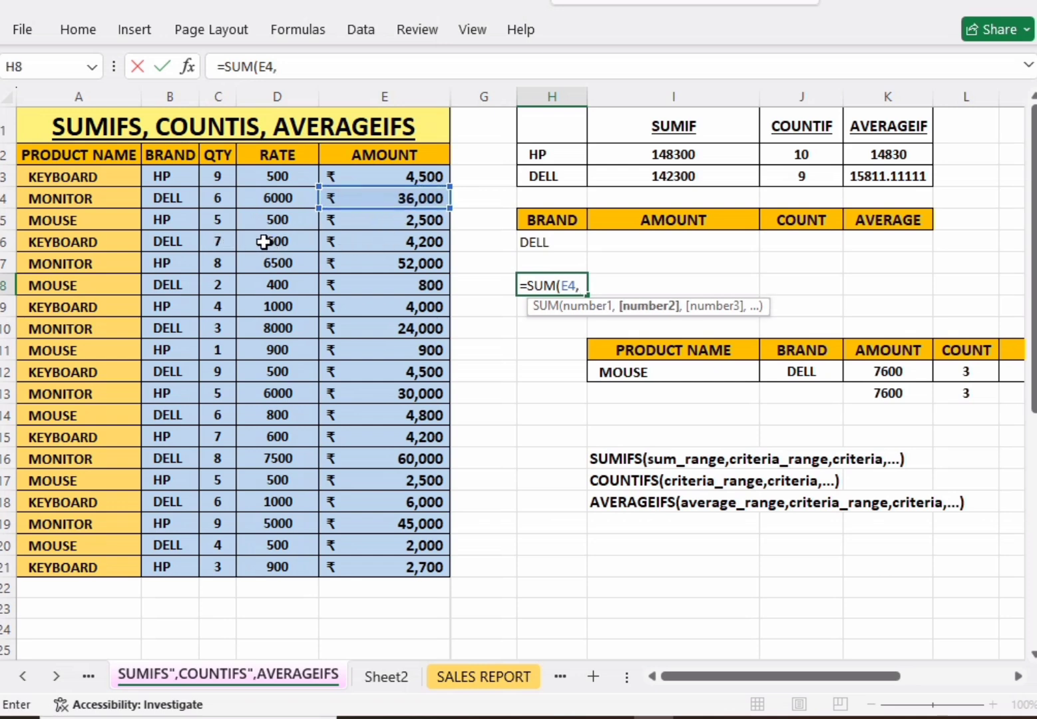
pyautogui.click(389, 247)
pyautogui.write(',')
pyautogui.click(400, 284)
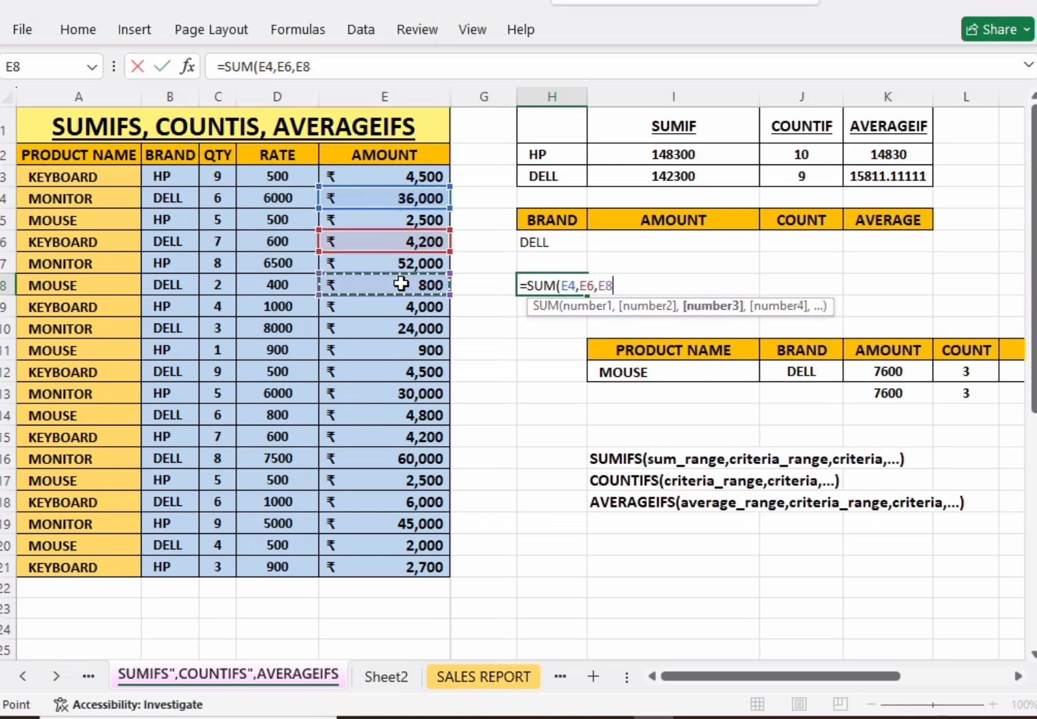
pyautogui.write(',')
pyautogui.click(370, 328)
pyautogui.write(',')
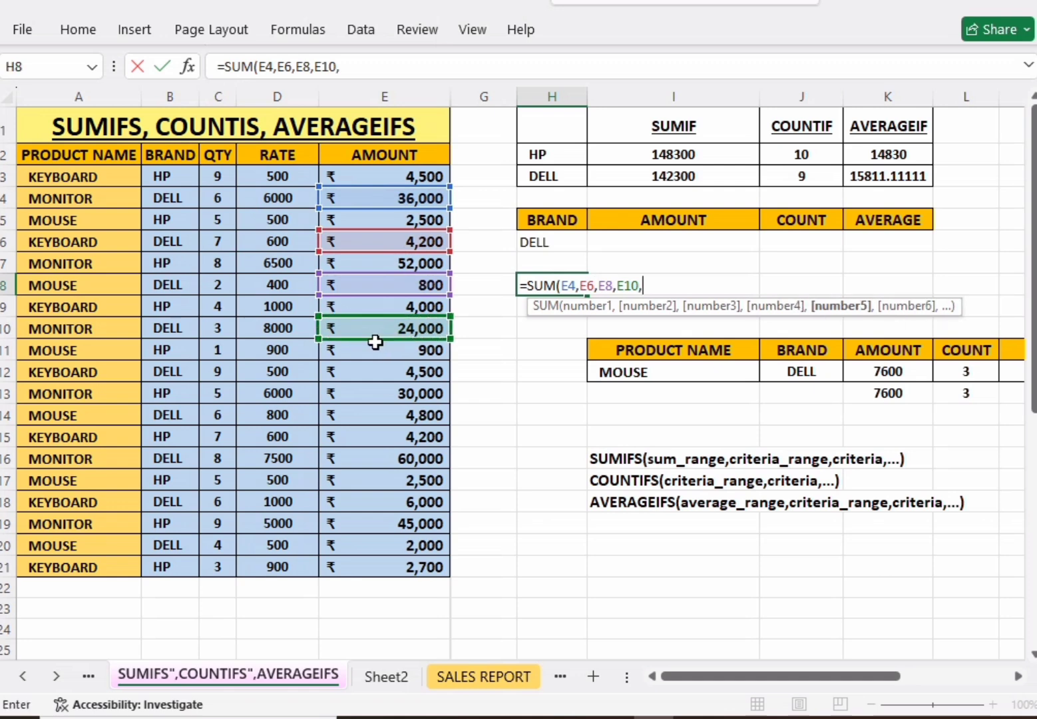
pyautogui.click(380, 366)
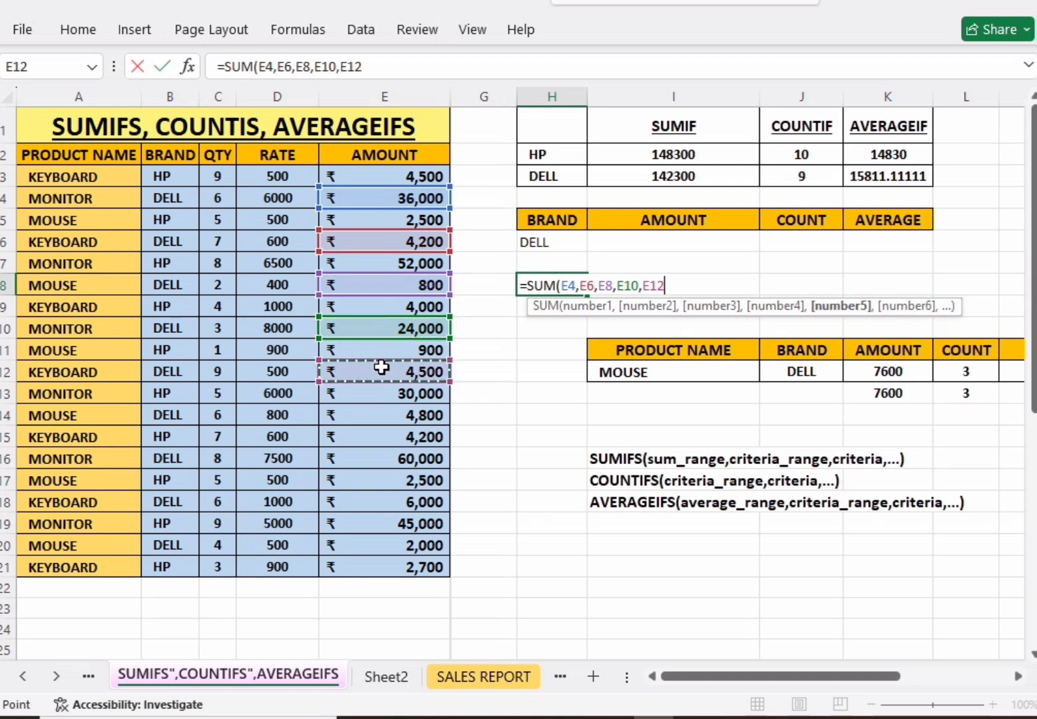
pyautogui.click(387, 415)
pyautogui.write(',')
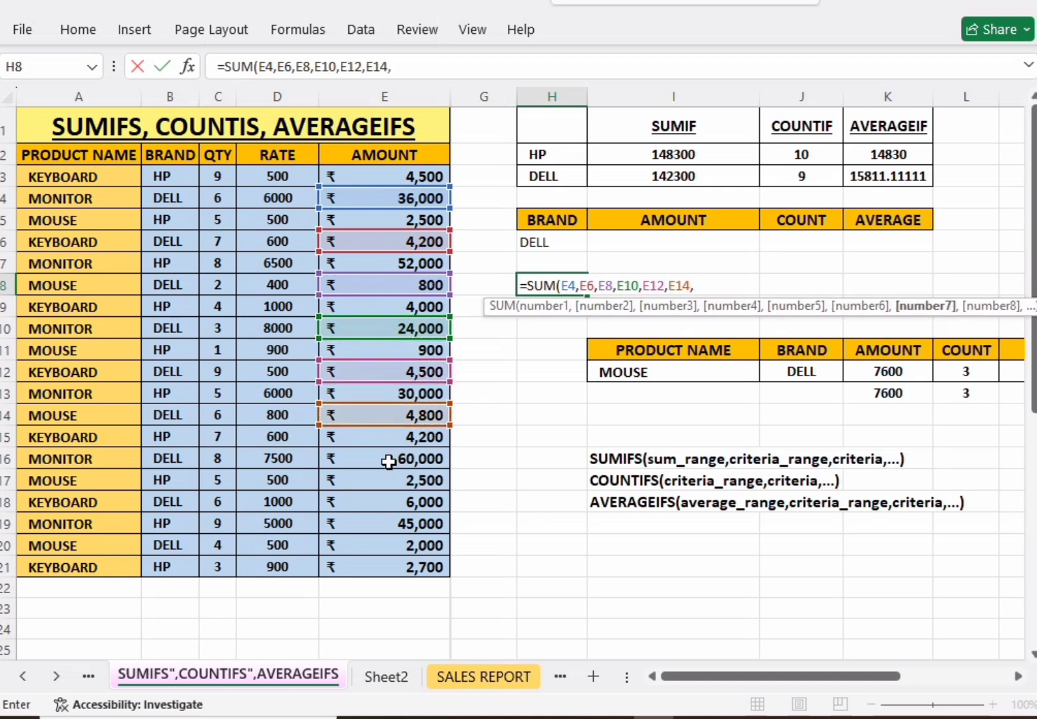
pyautogui.click(388, 460)
pyautogui.write(',')
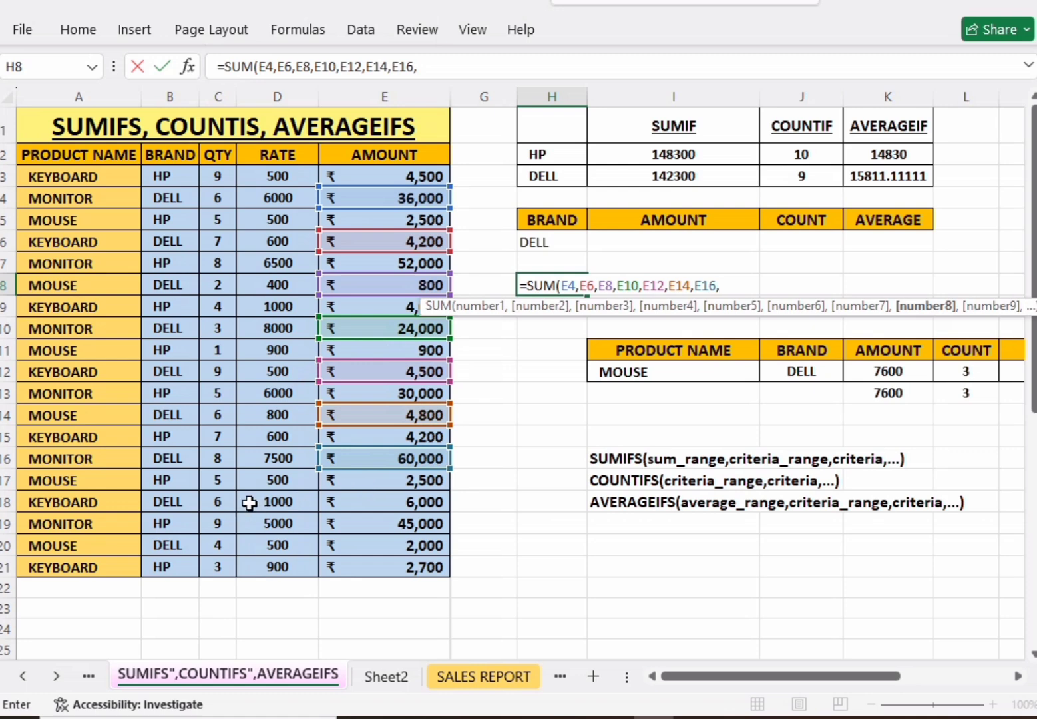
pyautogui.click(363, 495)
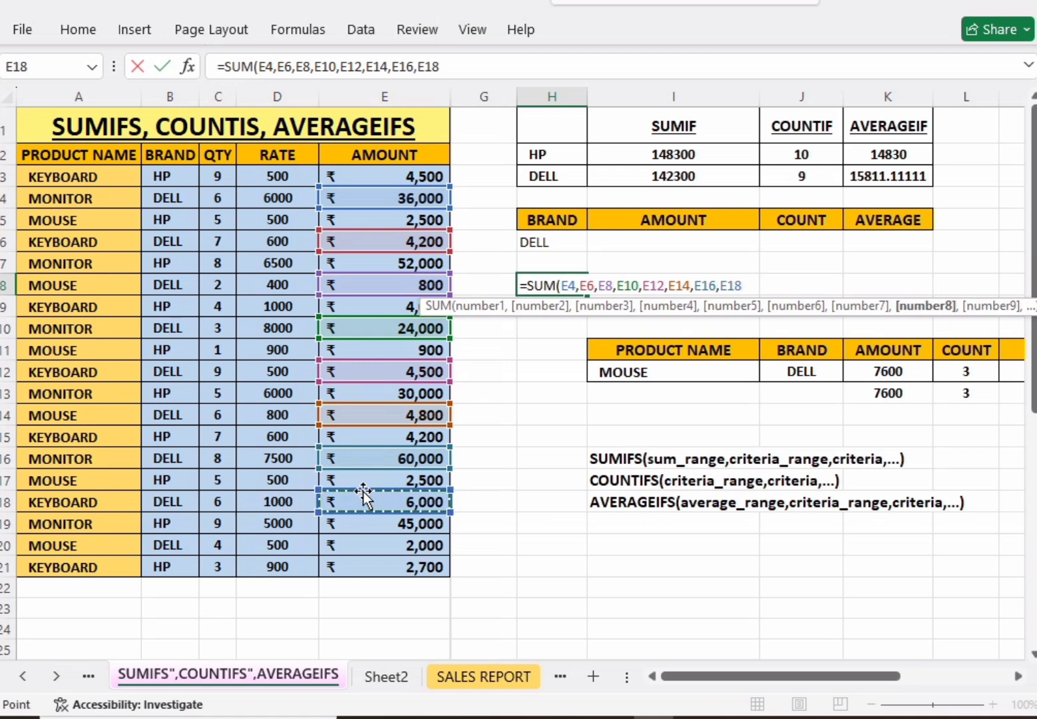
pyautogui.write(',')
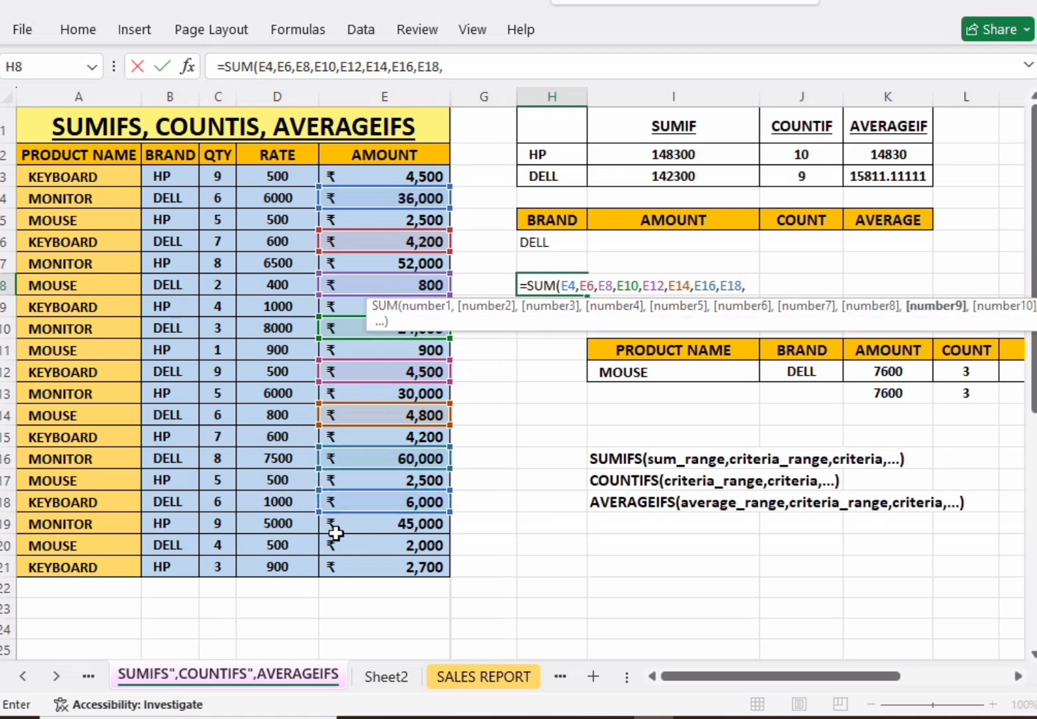
pyautogui.click(358, 542)
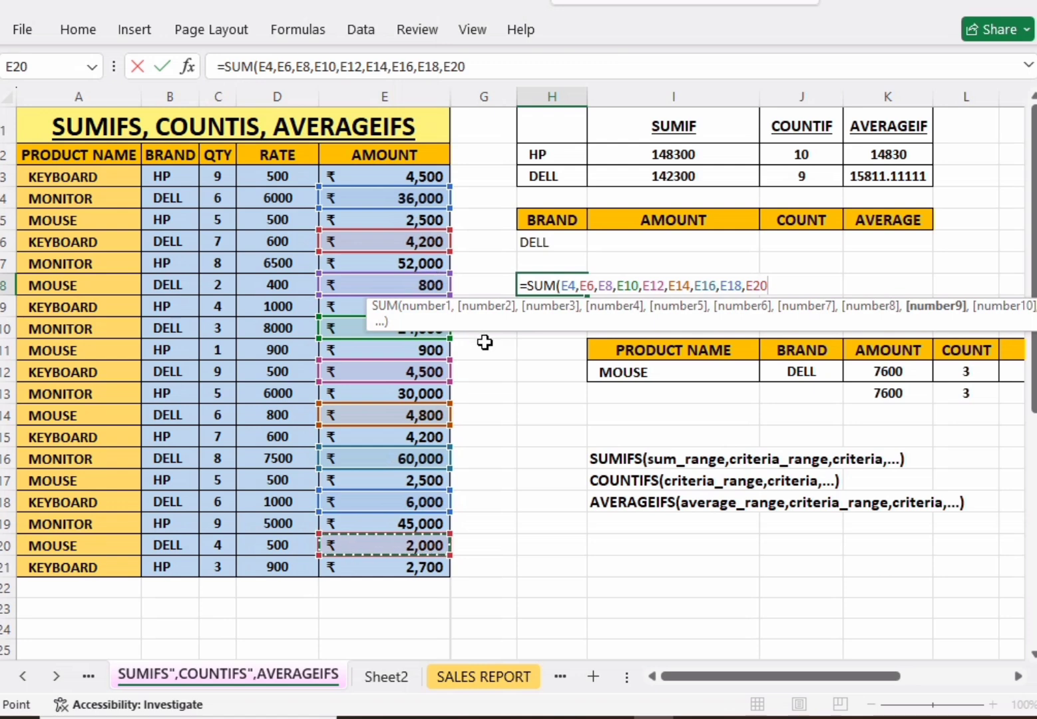
pyautogui.press('Return')
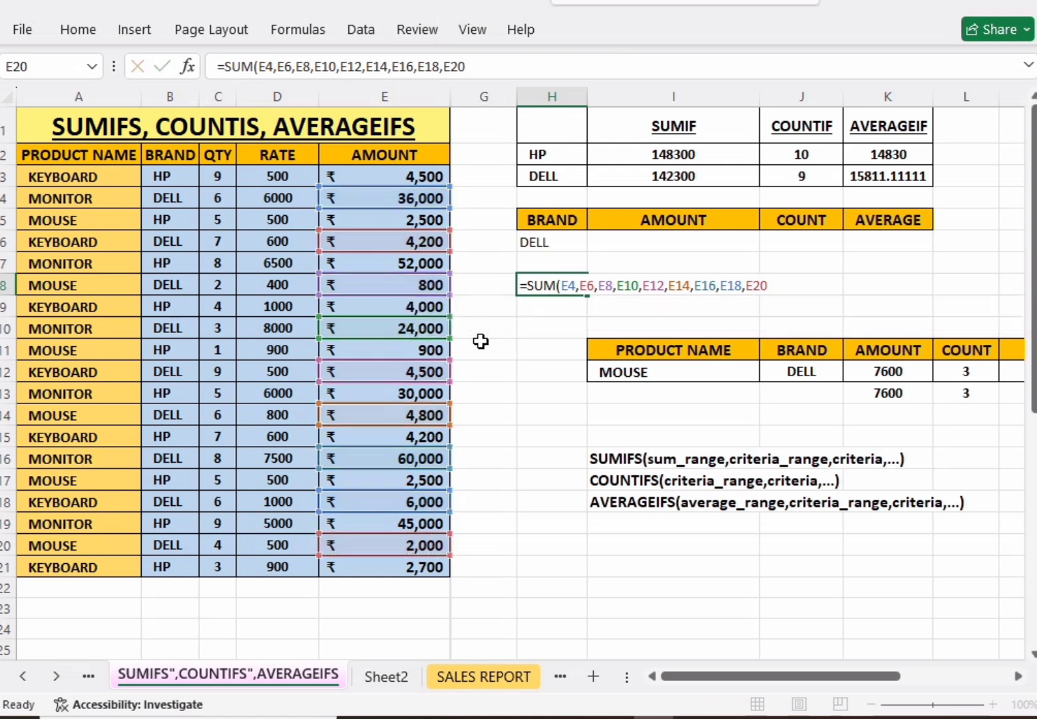
# Step: Widen column H slightly and check the DELL total and its formula in H8
pyautogui.moveTo(585, 99); pyautogui.dragTo(597, 98)
pyautogui.click(553, 322)
pyautogui.click(556, 284)
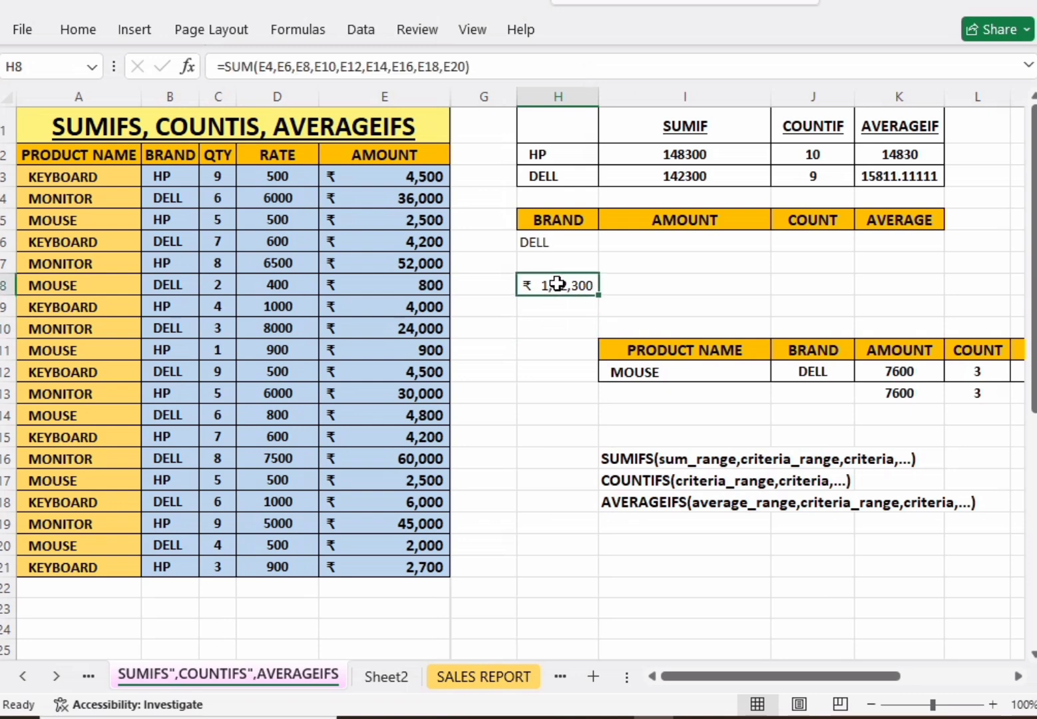
pyautogui.click(556, 344)
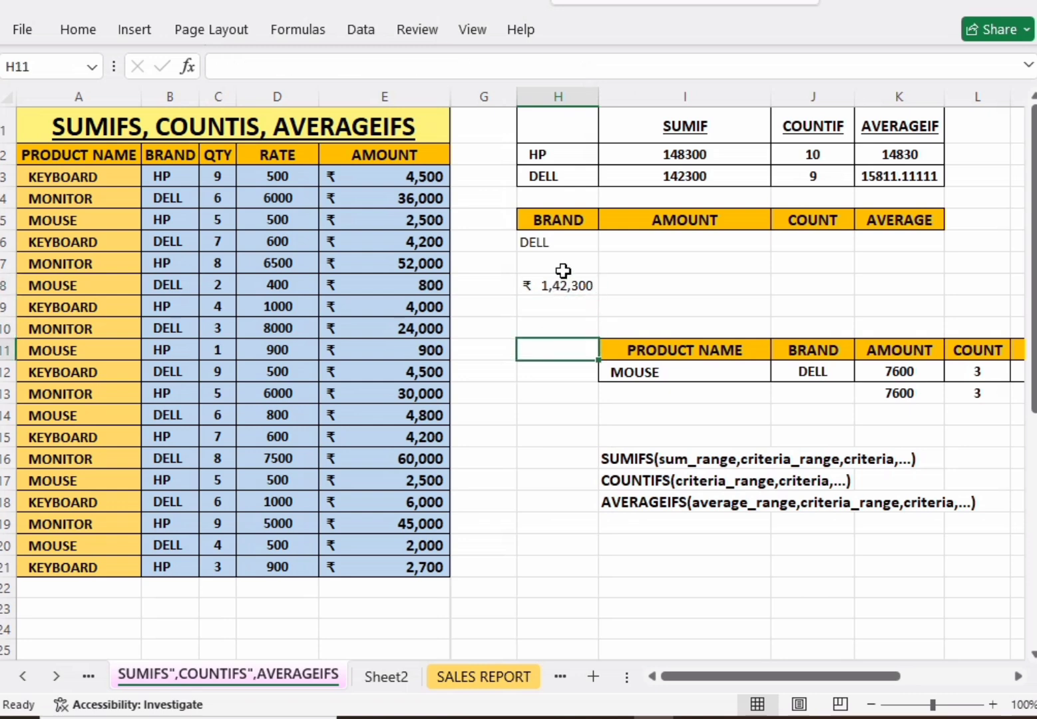
# Step: Switch the brand in H6 to HP and back to DELL, reviewing the empty AMOUNT, COUNT and AVERAGE cells beside it
pyautogui.click(556, 241)
pyautogui.click(665, 238)
pyautogui.click(585, 238)
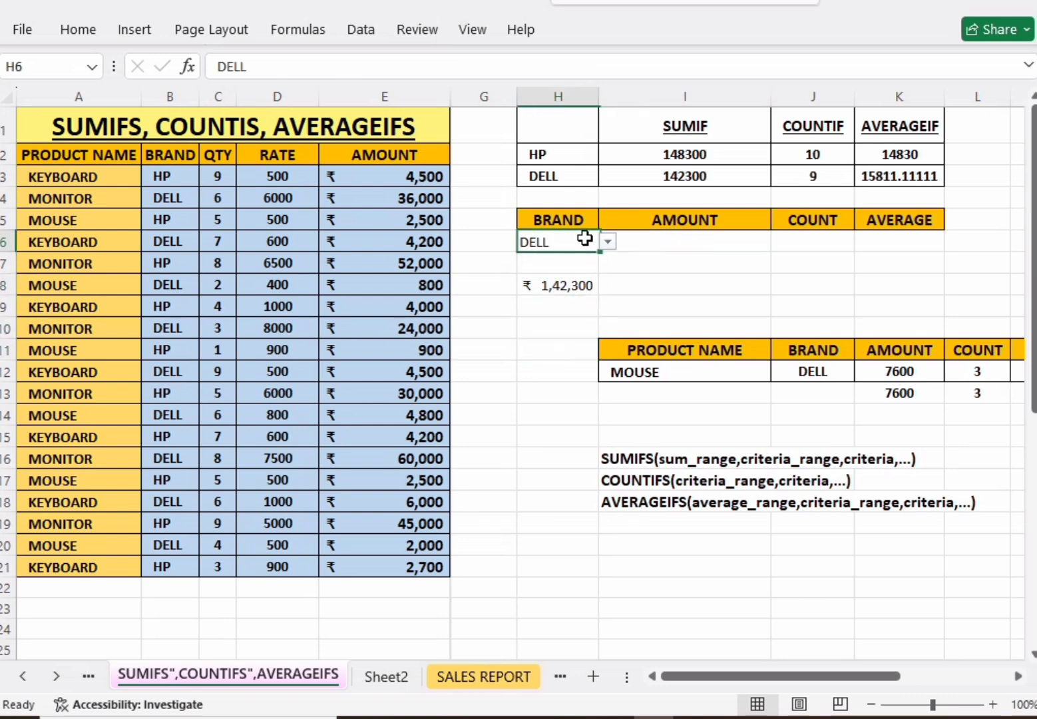
pyautogui.click(608, 244)
pyautogui.click(542, 256)
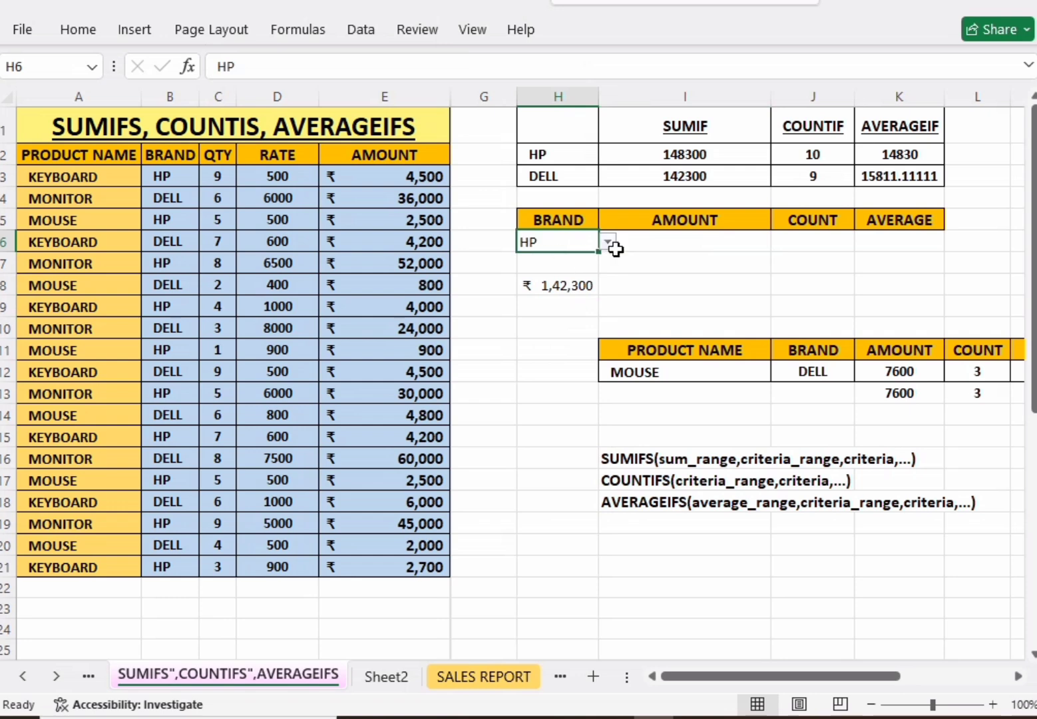
pyautogui.click(640, 246)
pyautogui.click(557, 238)
pyautogui.click(611, 238)
pyautogui.click(589, 241)
pyautogui.click(607, 241)
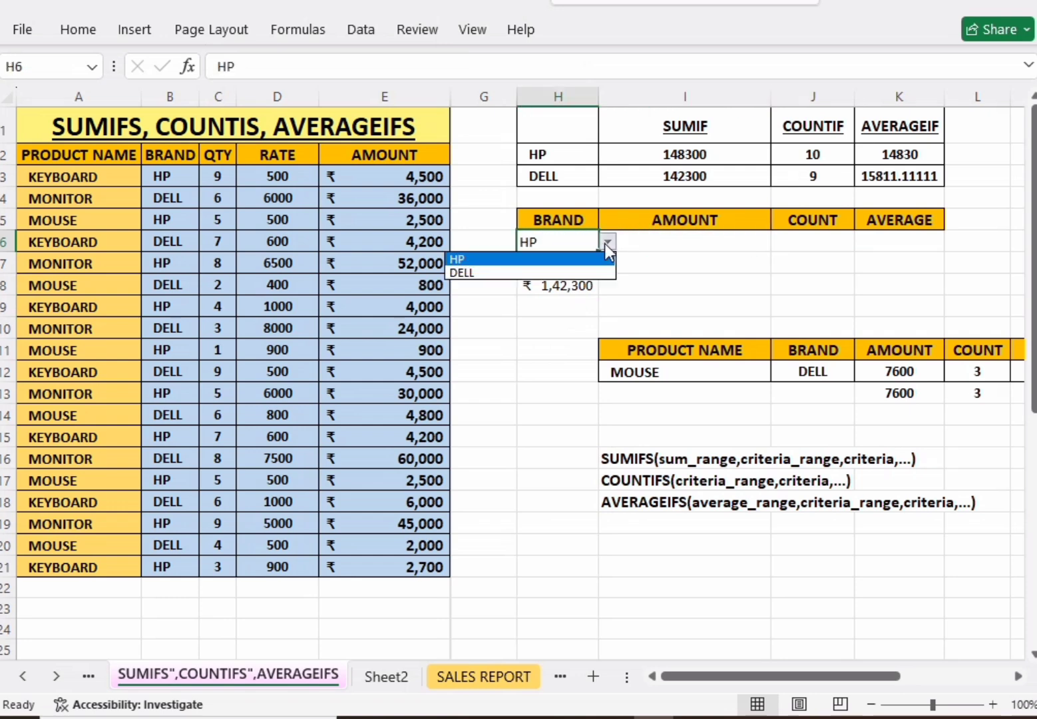
pyautogui.click(561, 270)
pyautogui.click(652, 242)
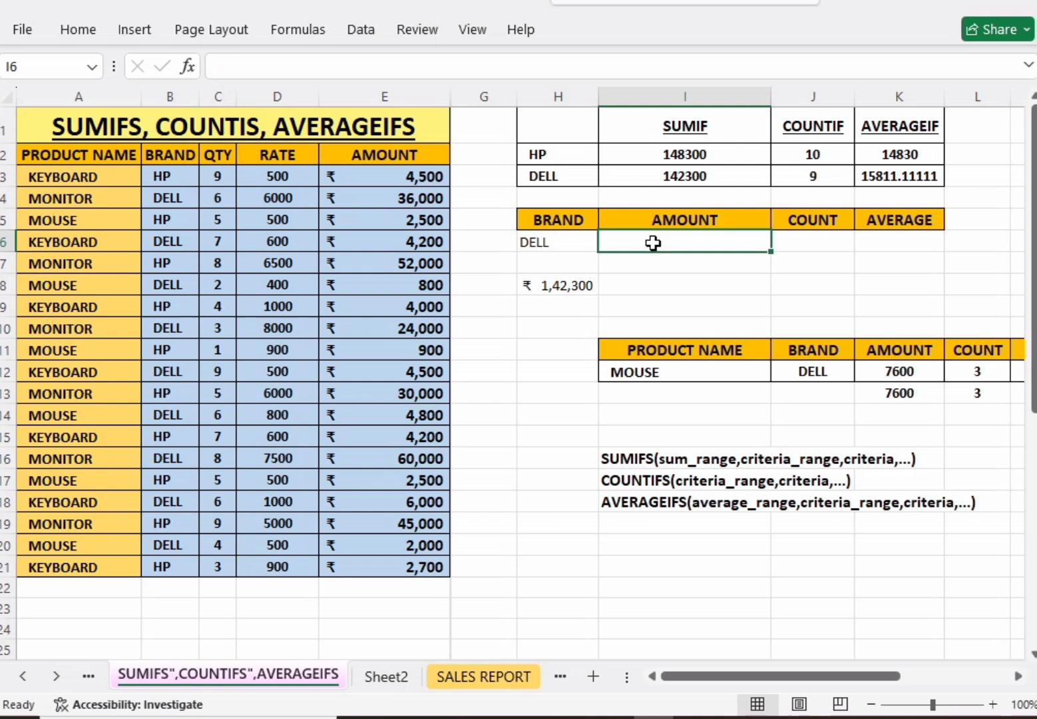
pyautogui.click(801, 240)
pyautogui.click(884, 236)
pyautogui.click(729, 237)
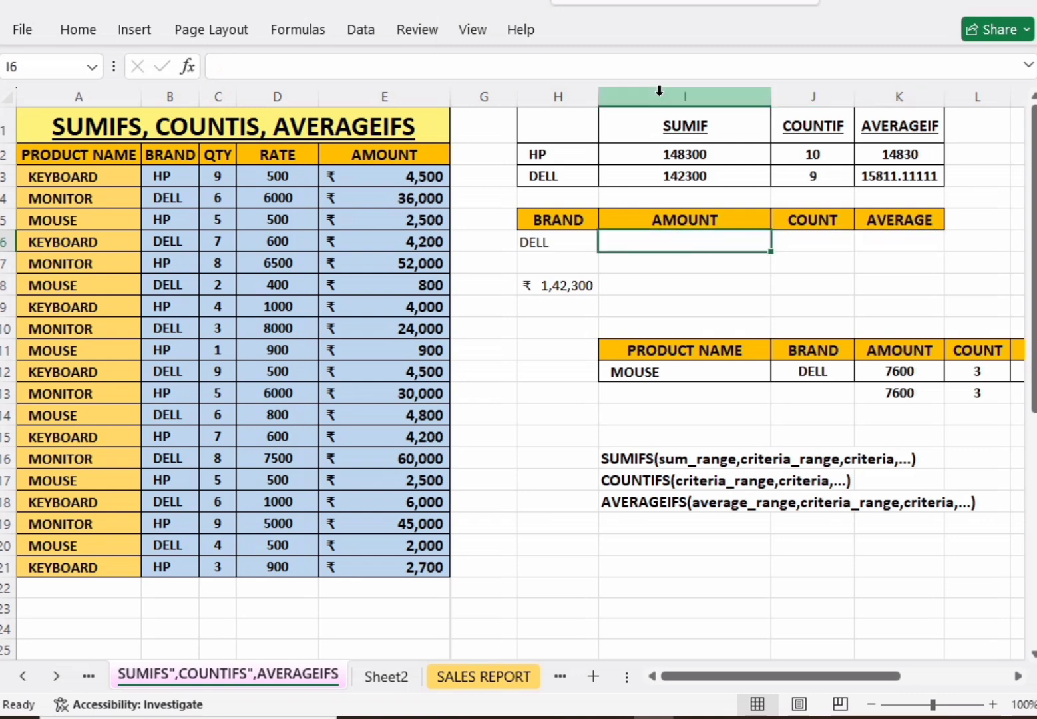
pyautogui.write('=SUM')
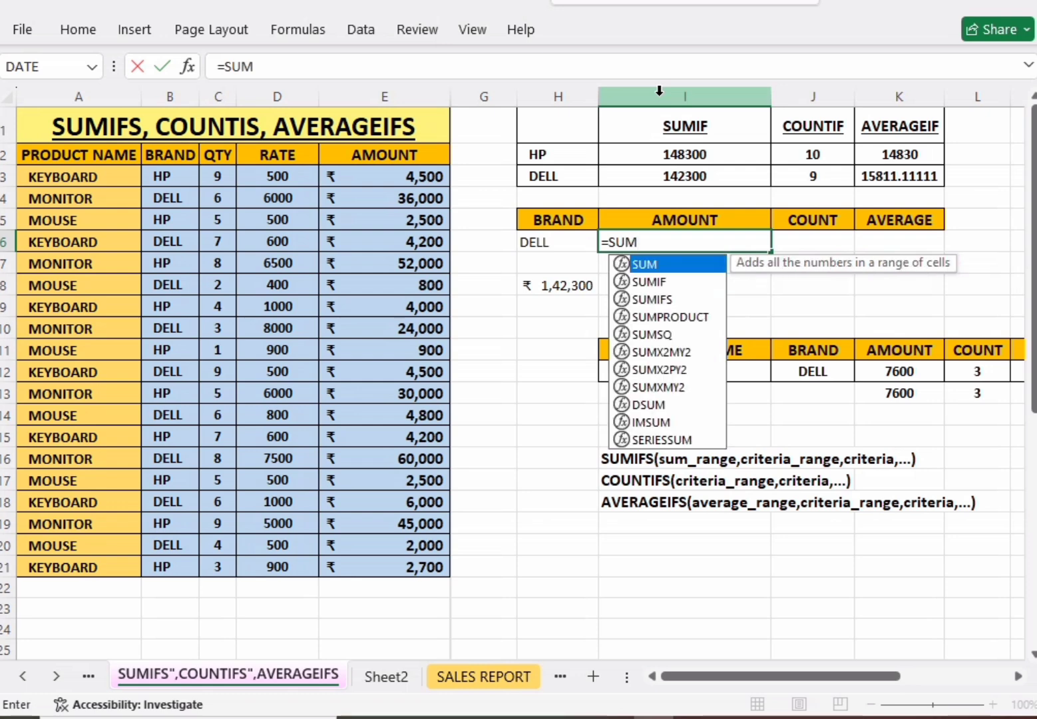
pyautogui.write('IFIF')
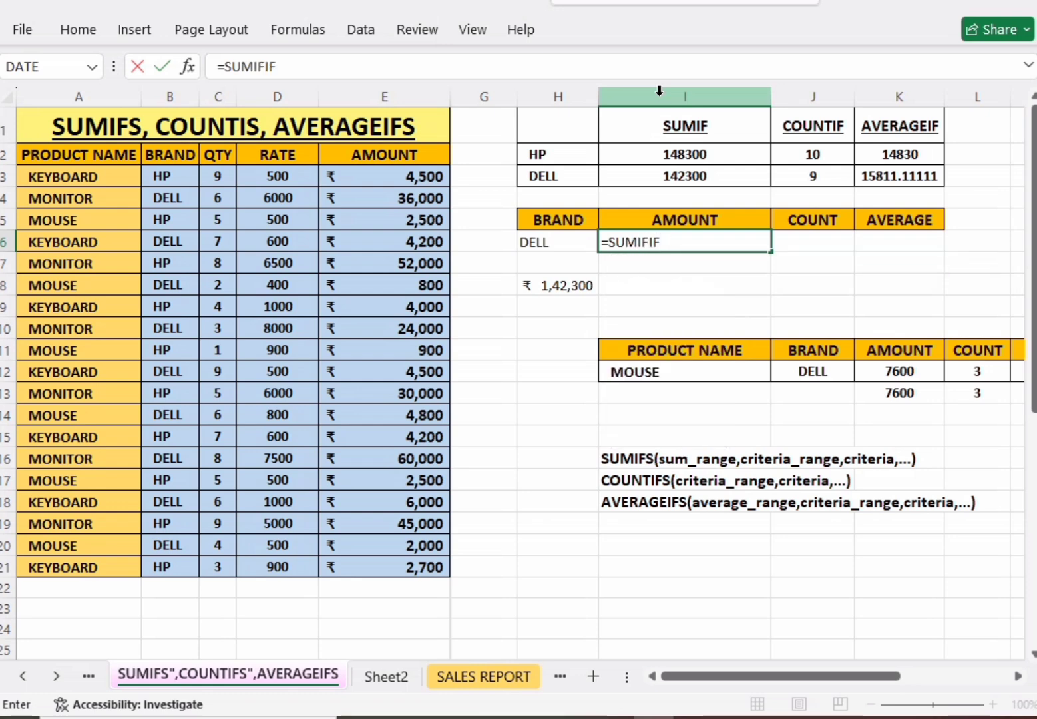
pyautogui.press('Return')
pyautogui.press('Up')
# Step: Enter =SUMIF(B2:B21,H6,E2:E21) in cell I6 to total the AMOUNT column for the selected brand
pyautogui.write('=SUMIF')
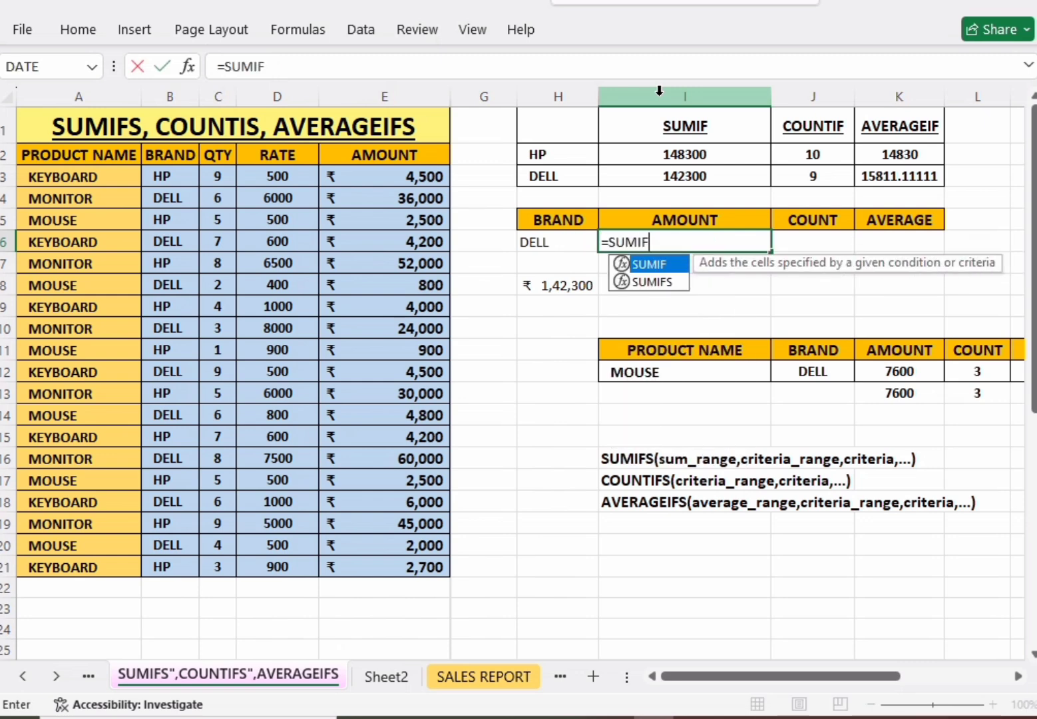
pyautogui.write('(')
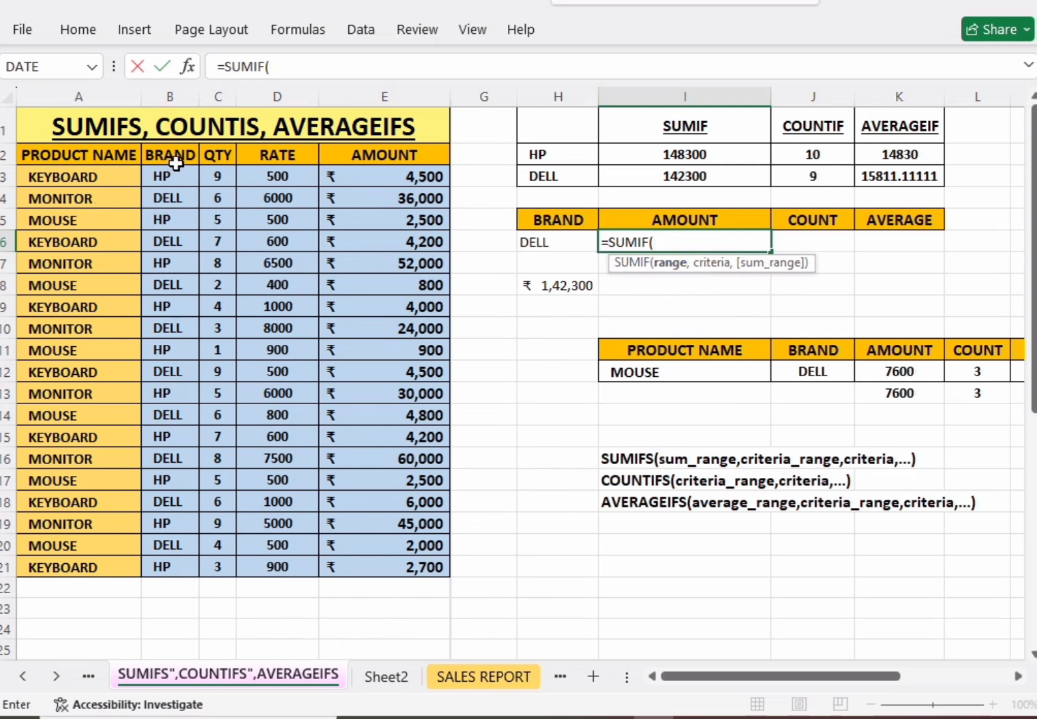
pyautogui.moveTo(171, 156); pyautogui.dragTo(176, 564)
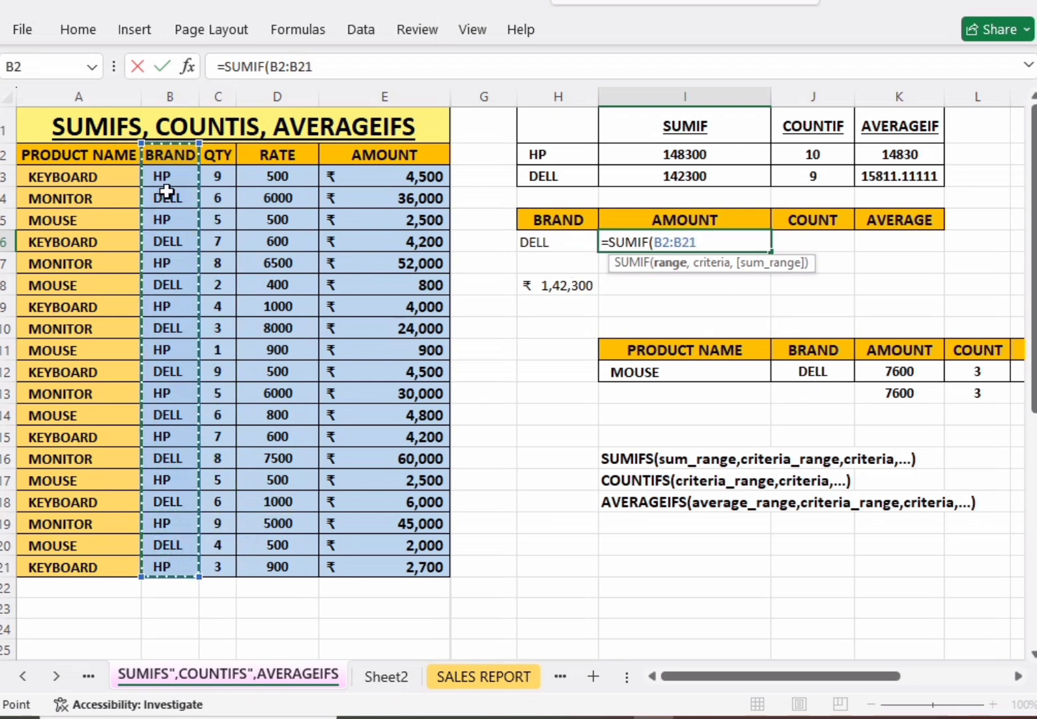
pyautogui.moveTo(166, 178); pyautogui.dragTo(158, 564)
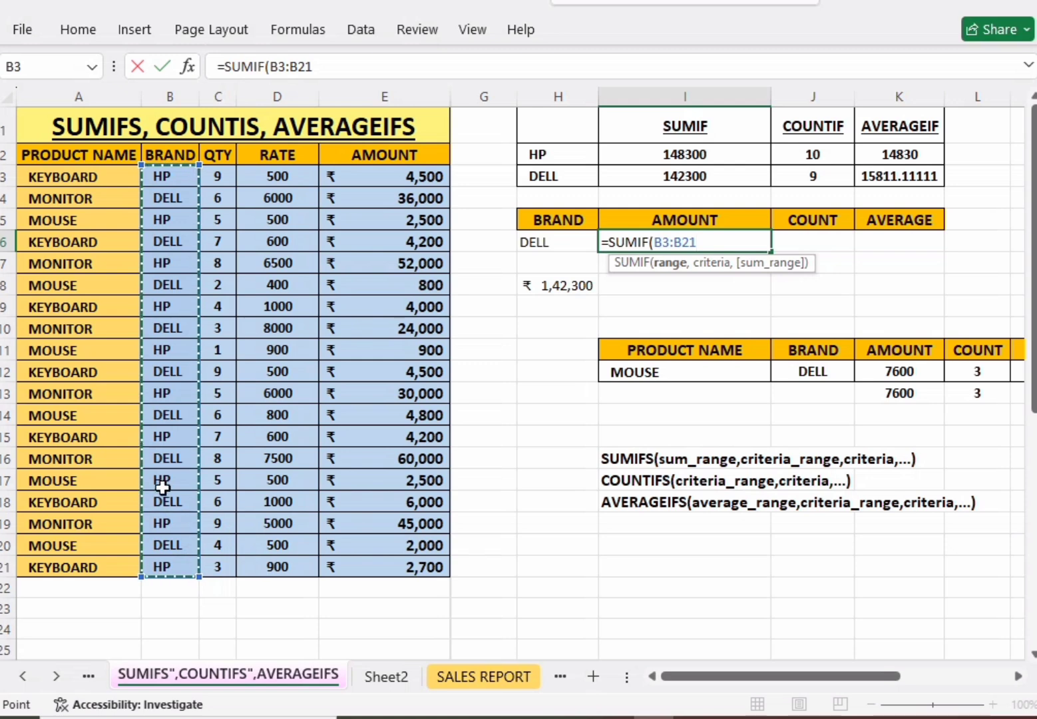
pyautogui.moveTo(159, 154); pyautogui.dragTo(175, 565)
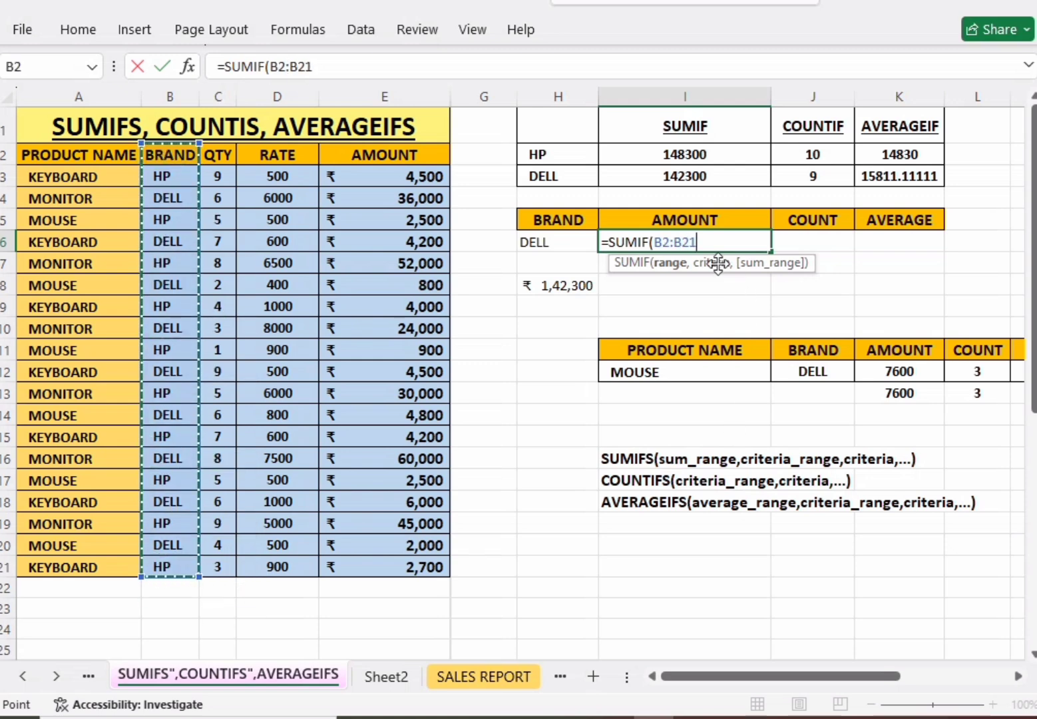
pyautogui.write(',')
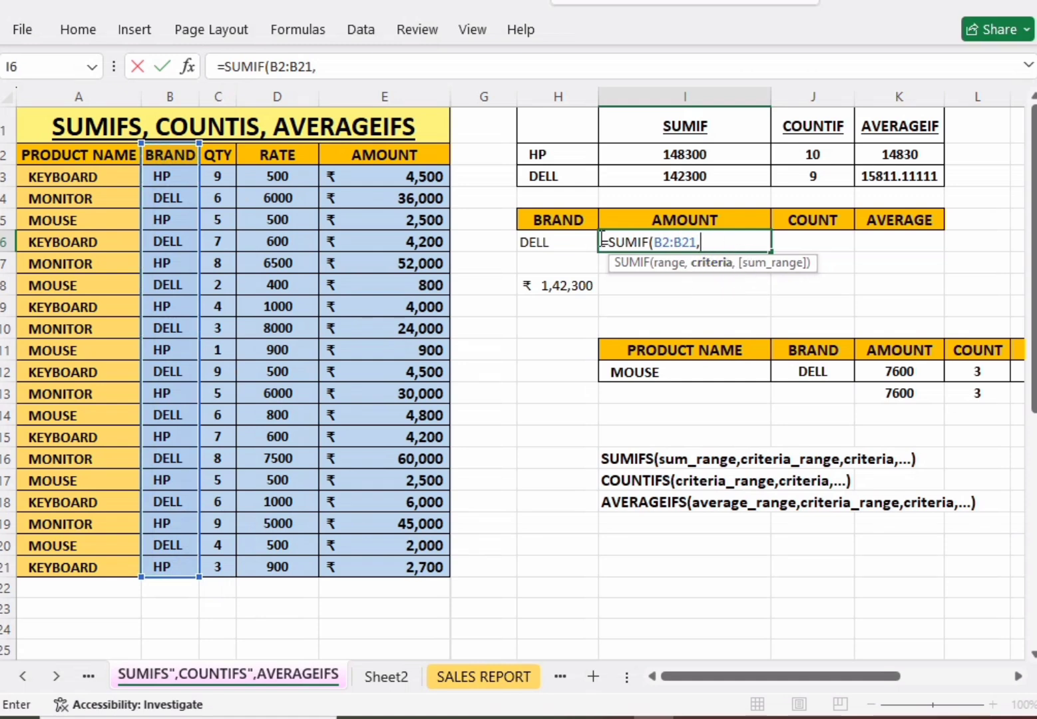
pyautogui.click(551, 243)
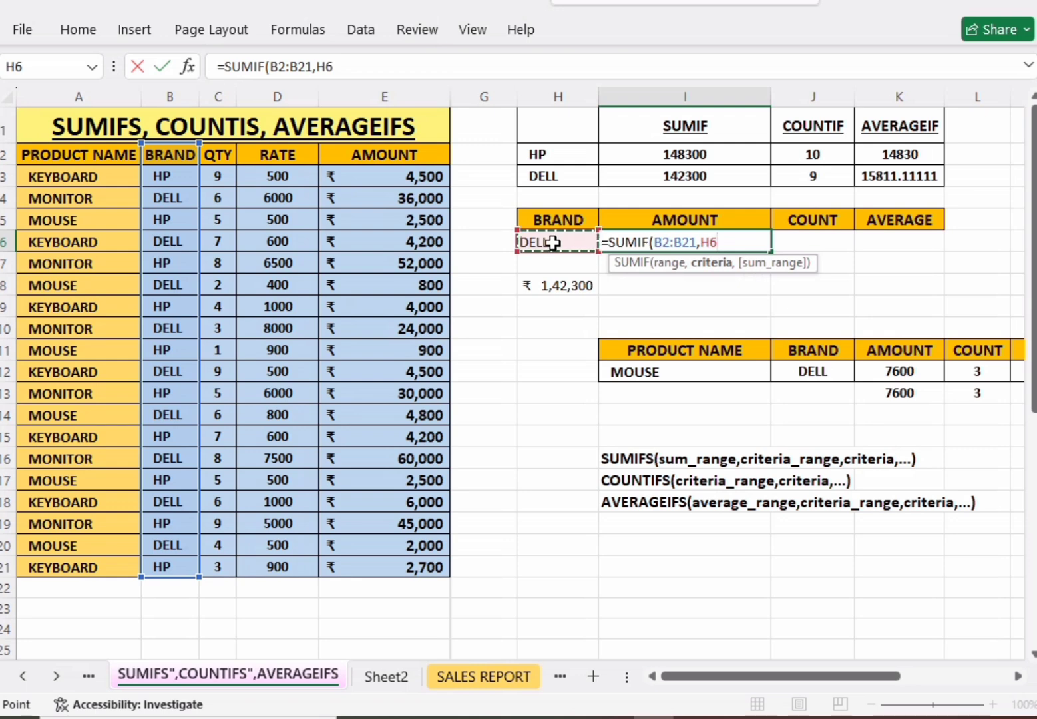
pyautogui.write(',')
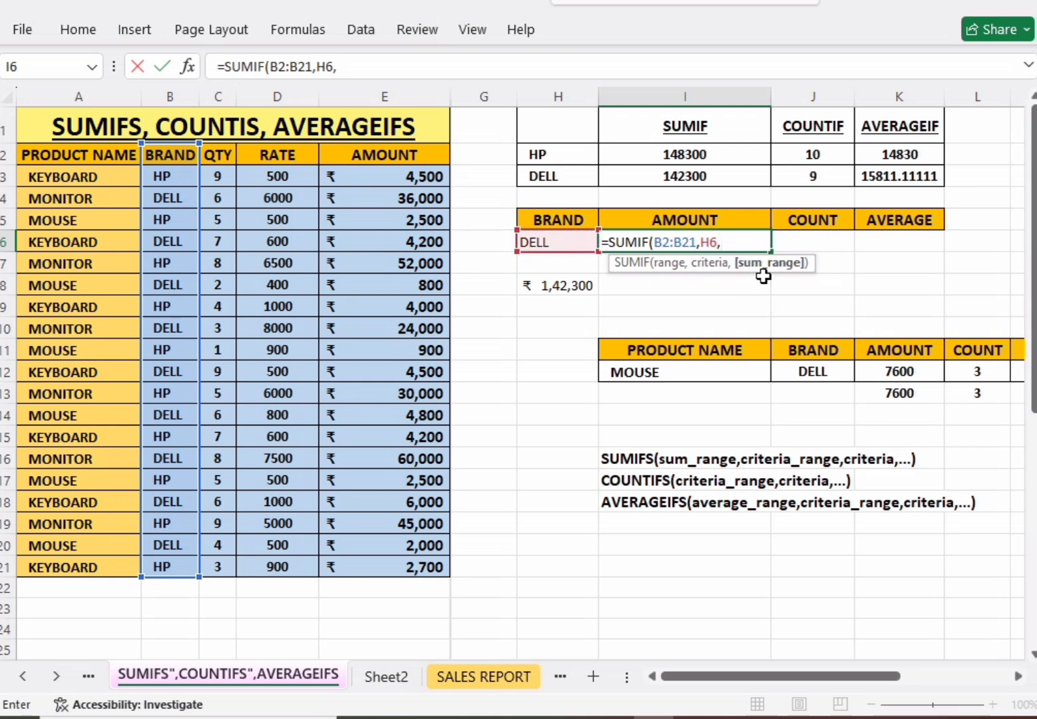
pyautogui.moveTo(381, 156); pyautogui.dragTo(408, 567)
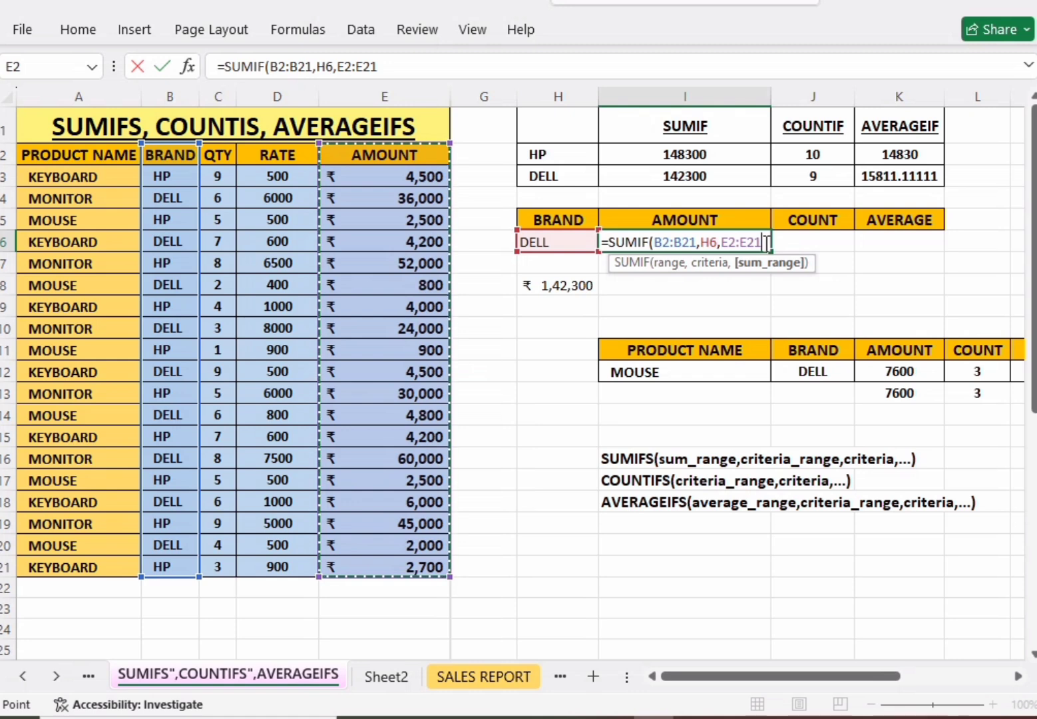
pyautogui.press('Return')
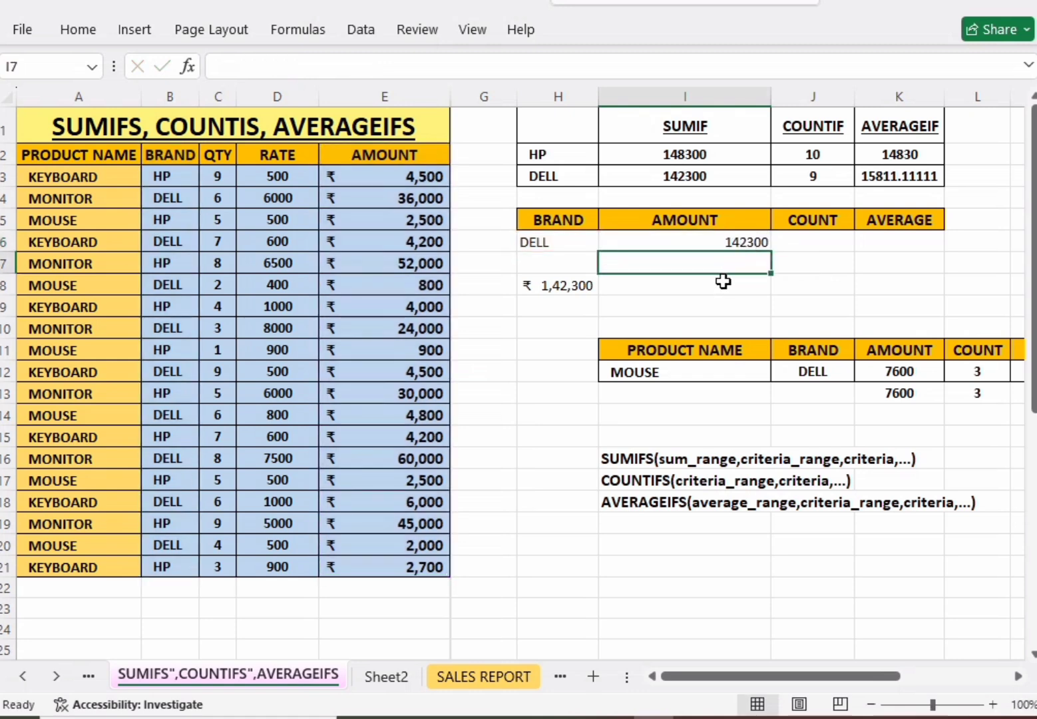
# Step: Compare the SUMIF total in I6 with the manual total in H8 and give I6 the rupee accounting format
pyautogui.click(554, 295)
pyautogui.click(752, 243)
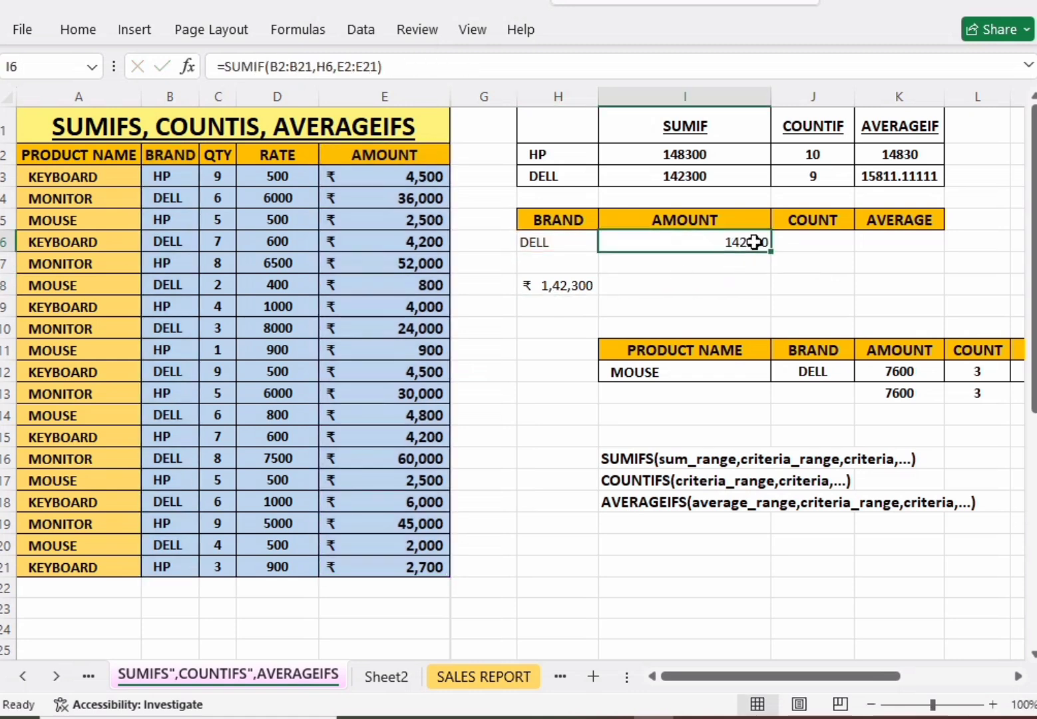
pyautogui.click(571, 285)
pyautogui.click(737, 243)
pyautogui.click(75, 31)
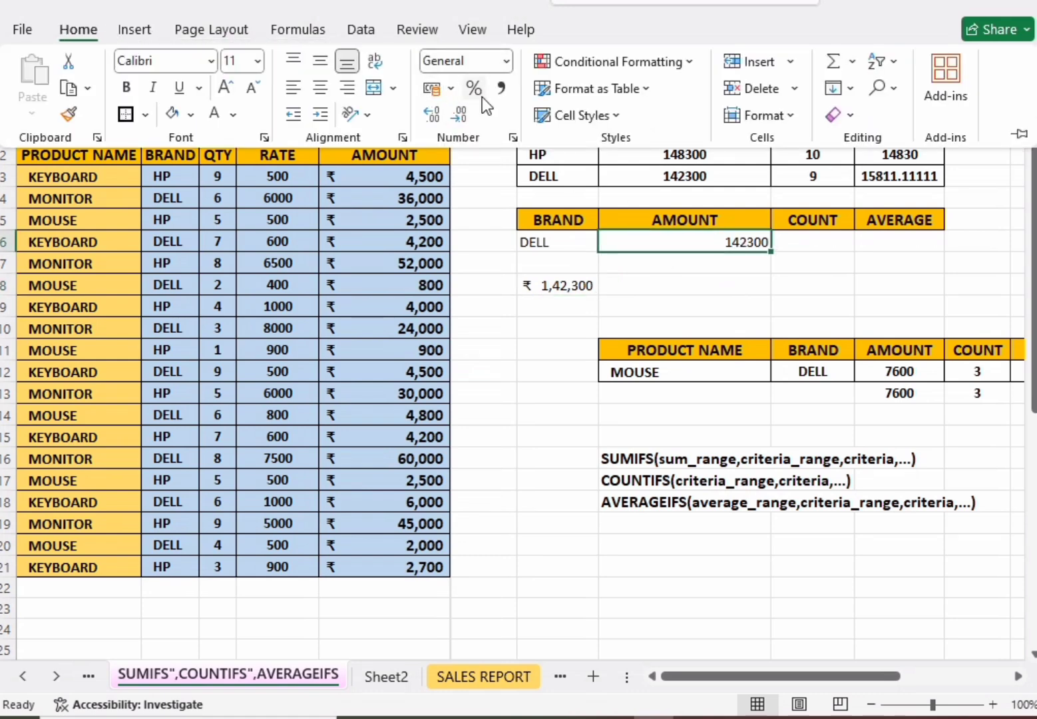
pyautogui.click(449, 88)
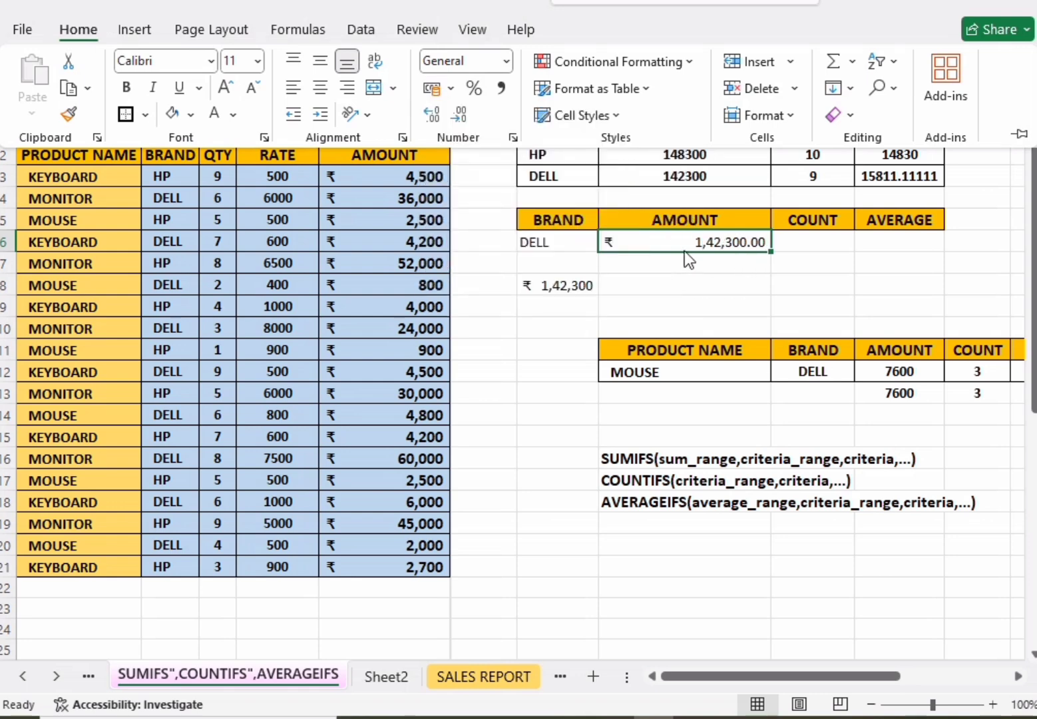
pyautogui.click(685, 250)
pyautogui.click(747, 277)
pyautogui.click(731, 241)
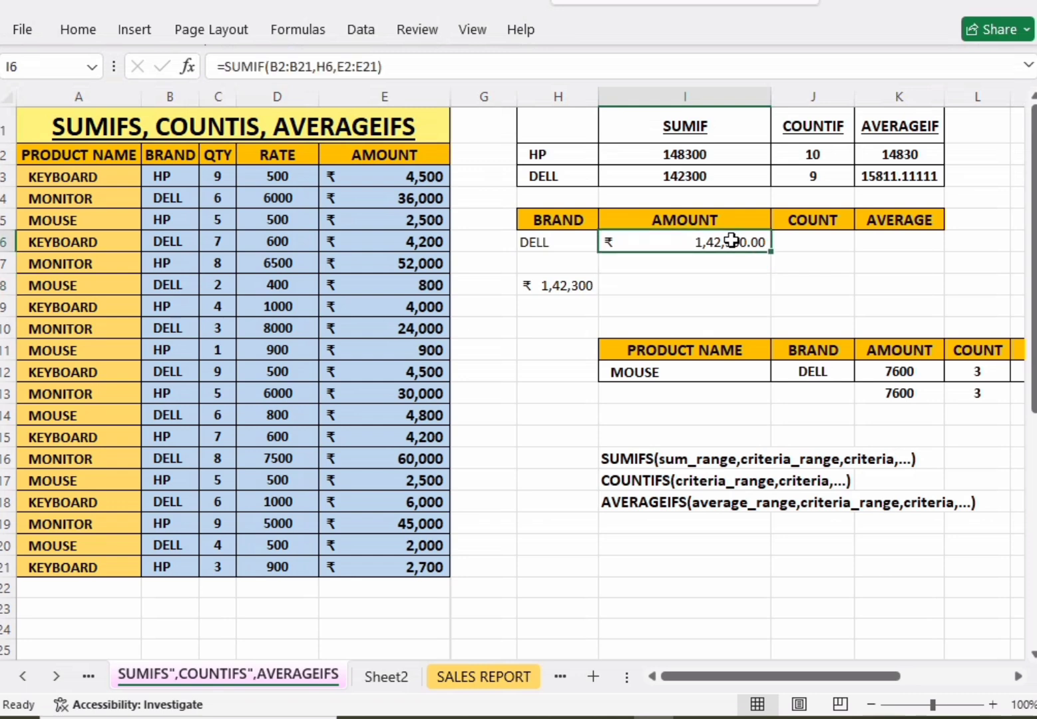
# Step: Switch the brand in H6 to HP and back to DELL to check how the AMOUNT in I6 responds
pyautogui.click(550, 240)
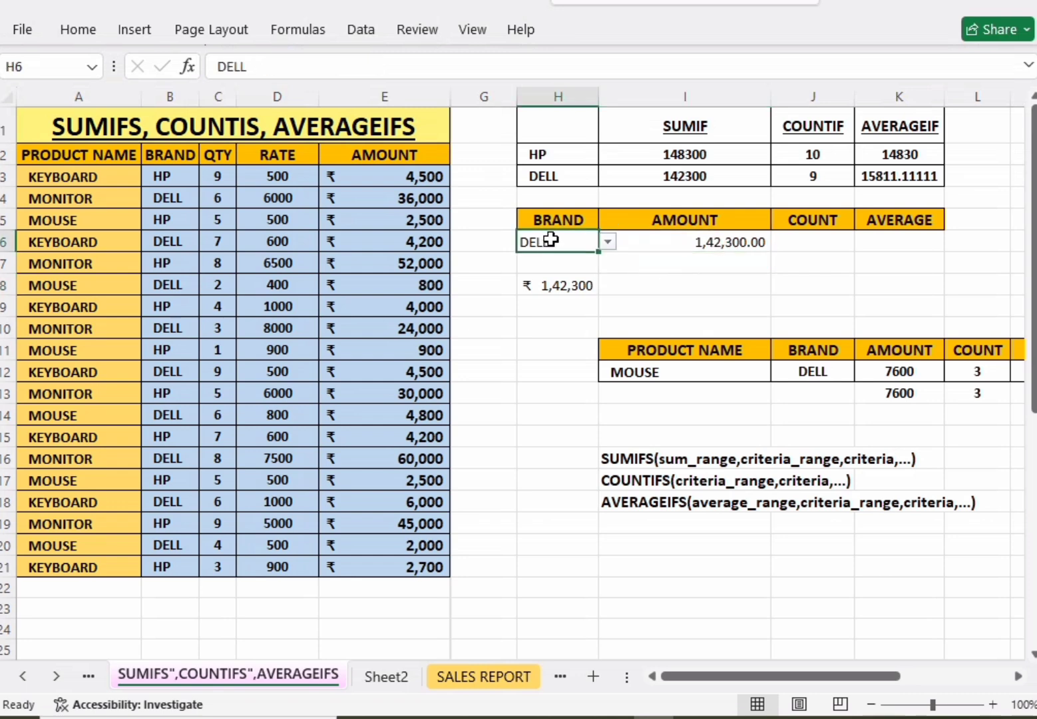
pyautogui.click(609, 242)
pyautogui.click(536, 258)
pyautogui.click(659, 280)
pyautogui.click(561, 242)
pyautogui.click(606, 242)
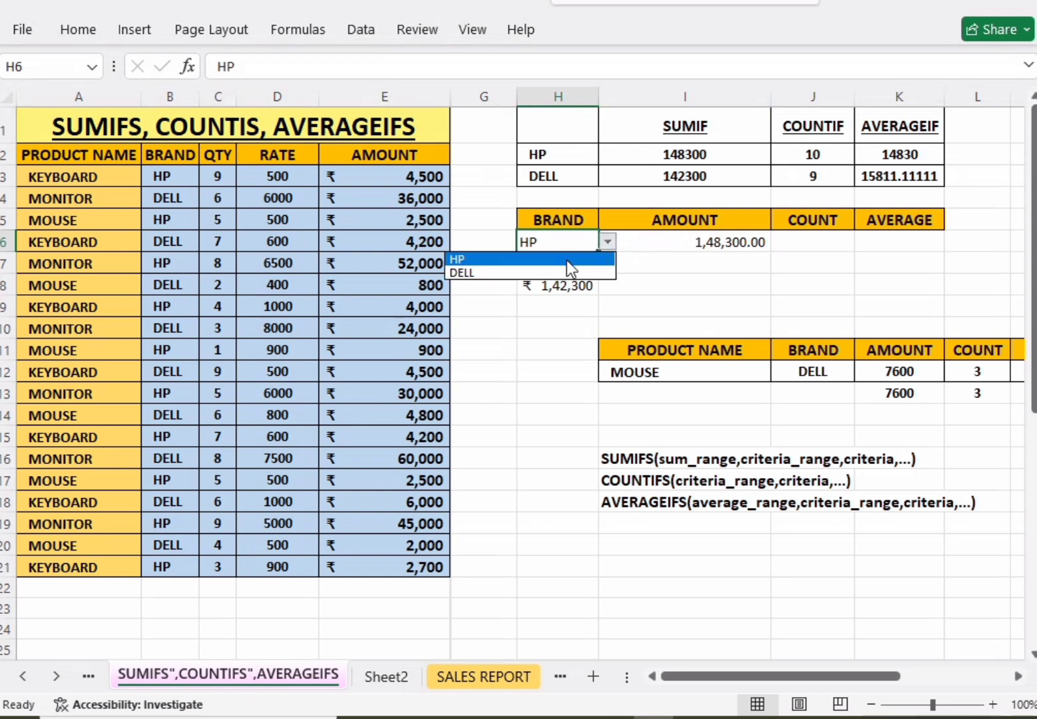
pyautogui.click(532, 272)
pyautogui.click(660, 276)
pyautogui.click(798, 241)
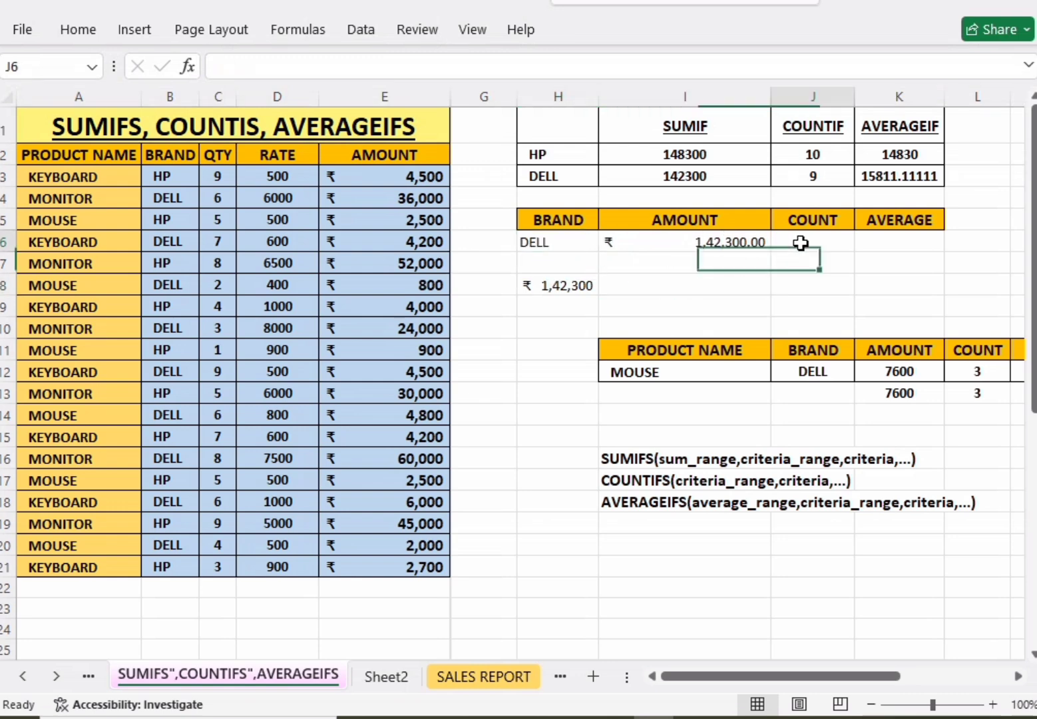
pyautogui.click(565, 247)
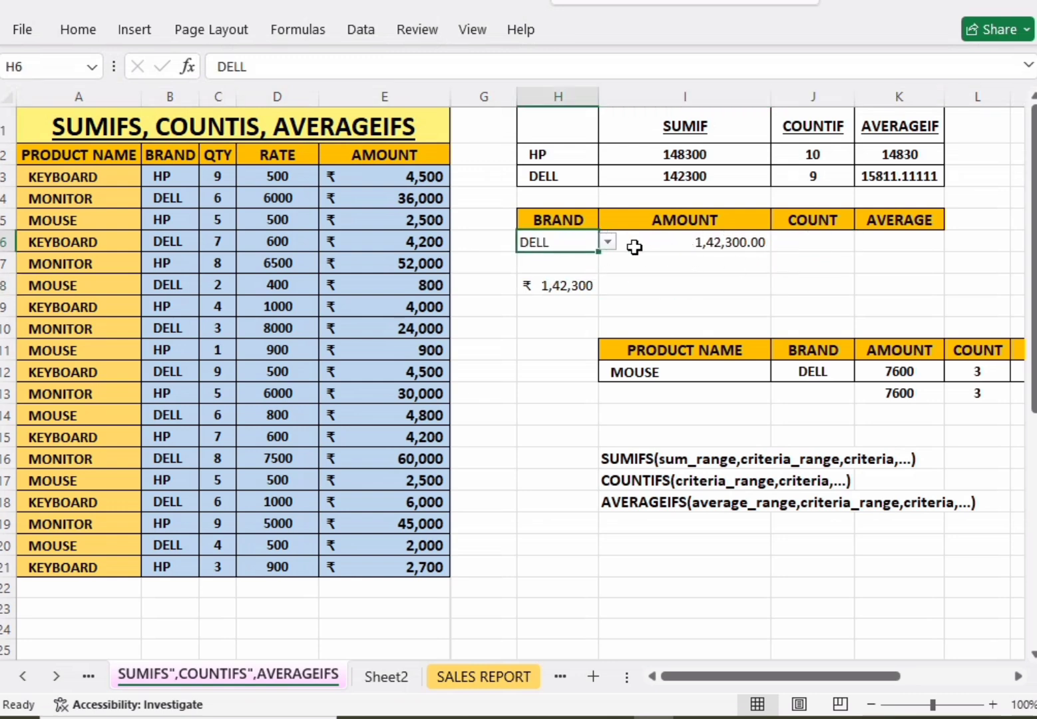
pyautogui.click(791, 241)
pyautogui.click(622, 287)
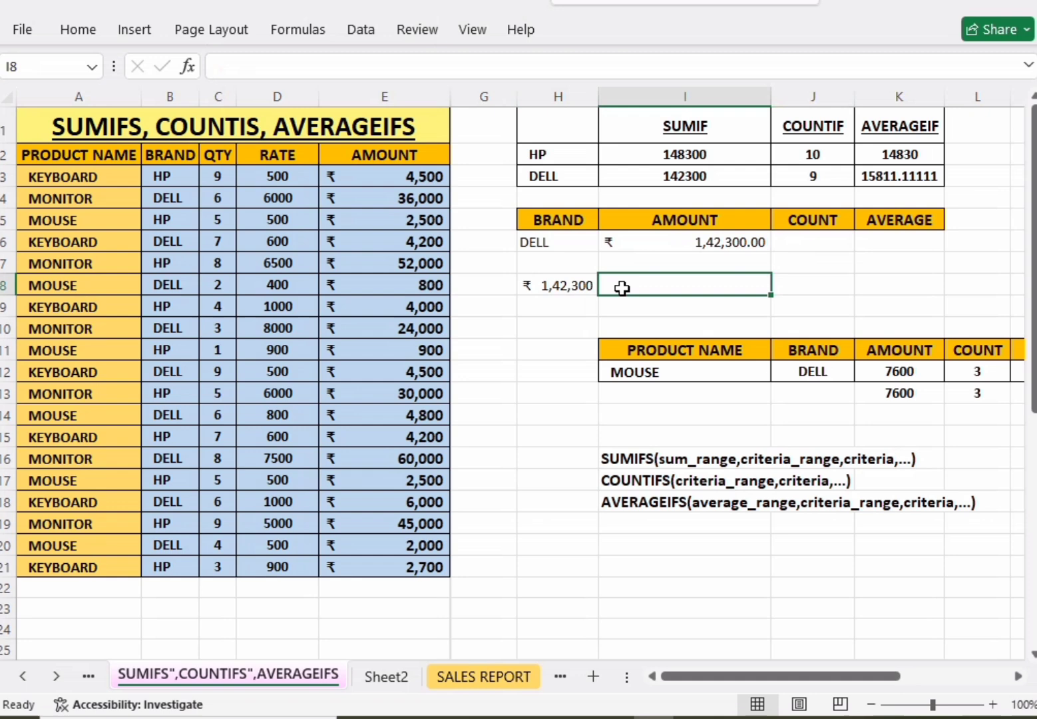
# Step: Count the DELL entries in the BRAND column one by one and enter 9 in cell H9
pyautogui.click(571, 303)
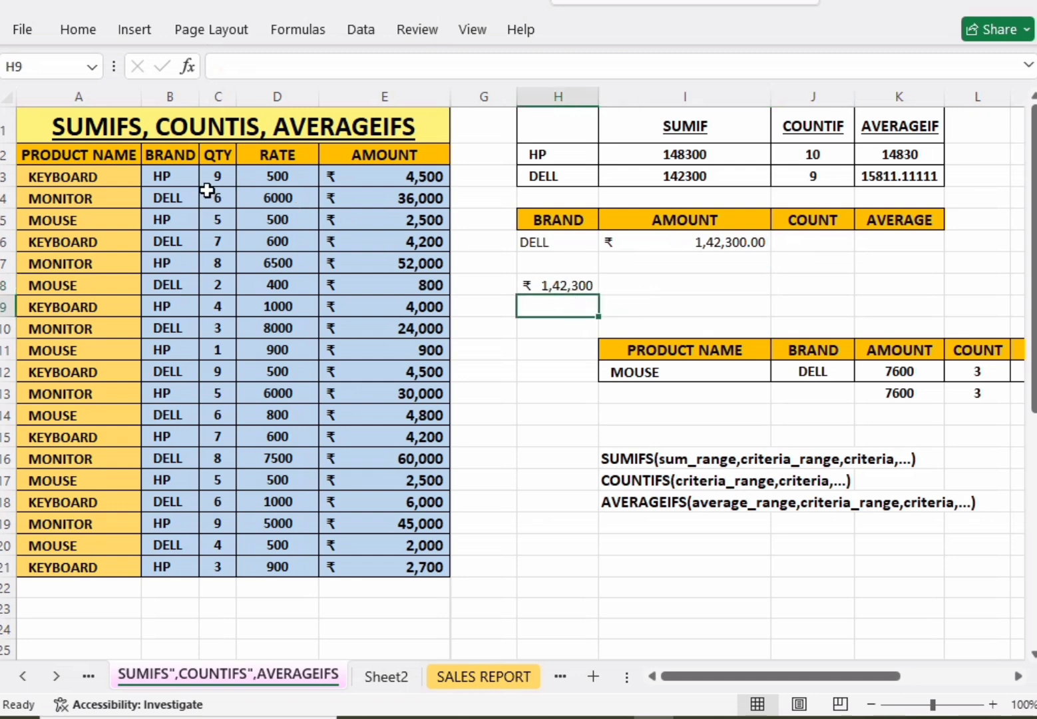
pyautogui.click(170, 198)
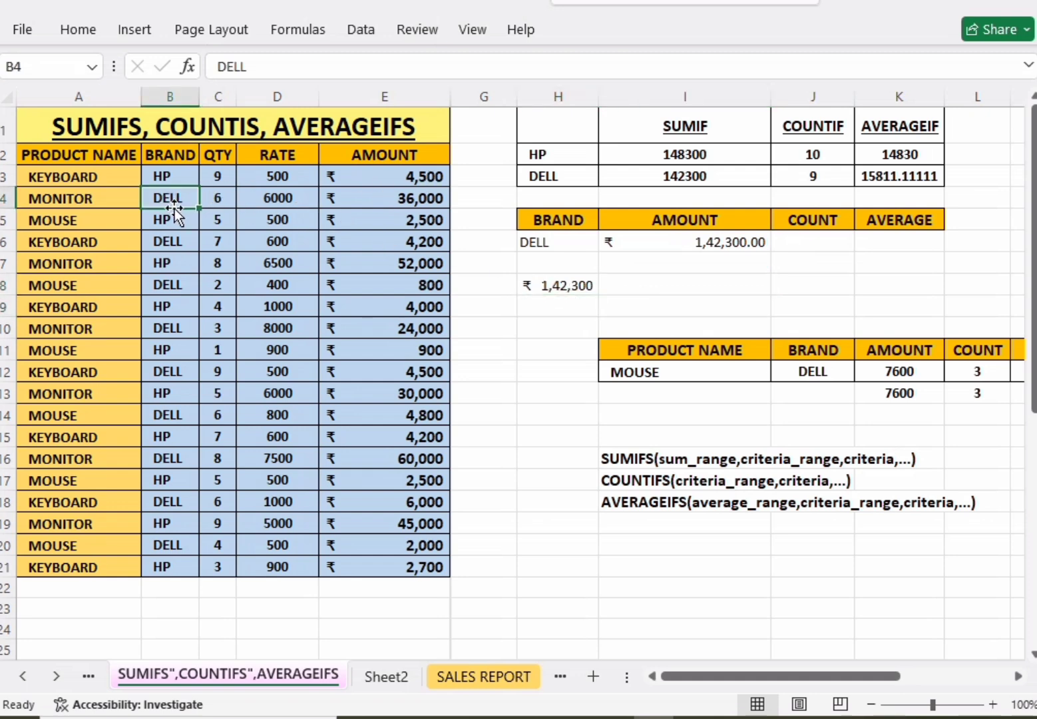
pyautogui.click(168, 242)
pyautogui.click(167, 284)
pyautogui.click(170, 333)
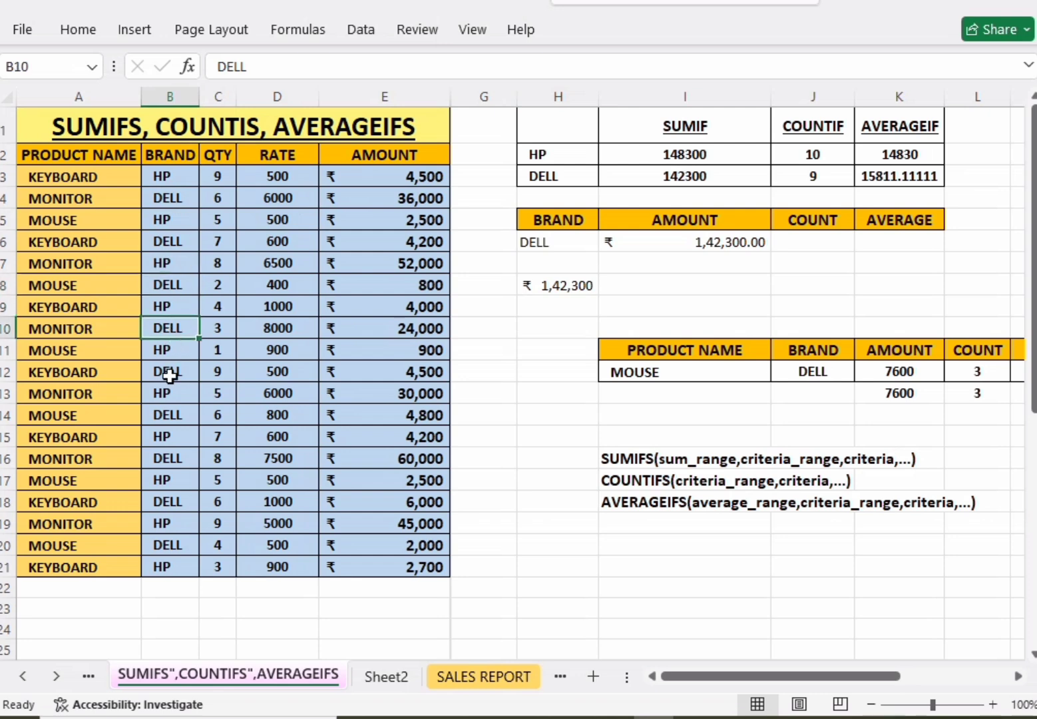
pyautogui.click(167, 373)
pyautogui.click(168, 415)
pyautogui.click(167, 459)
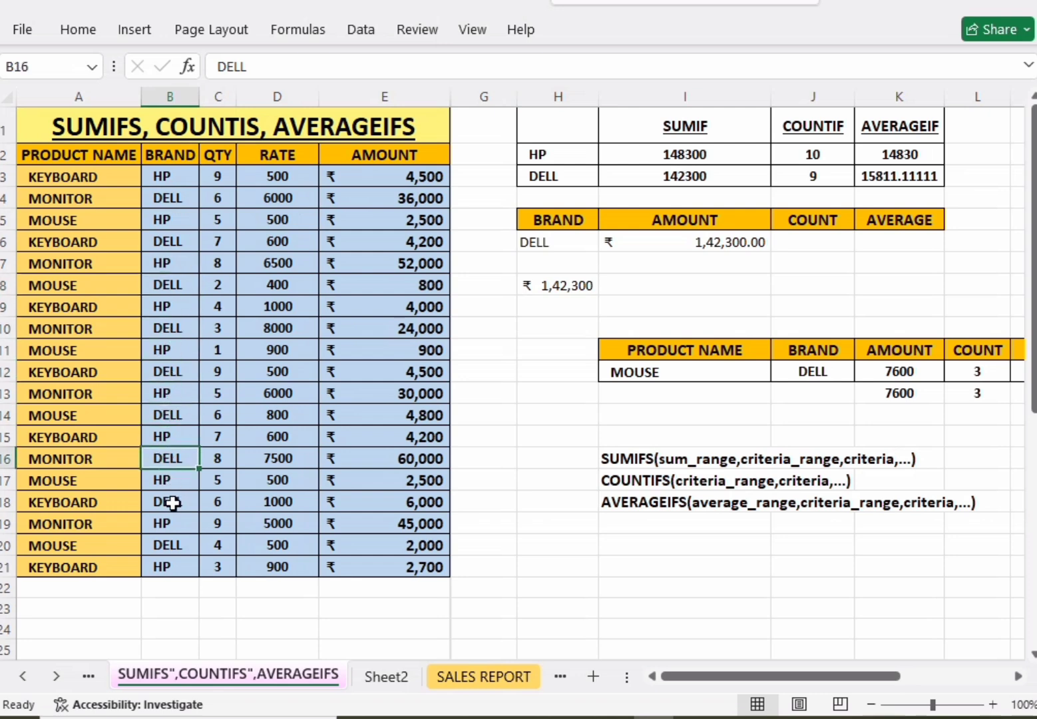
pyautogui.click(167, 501)
pyautogui.click(180, 545)
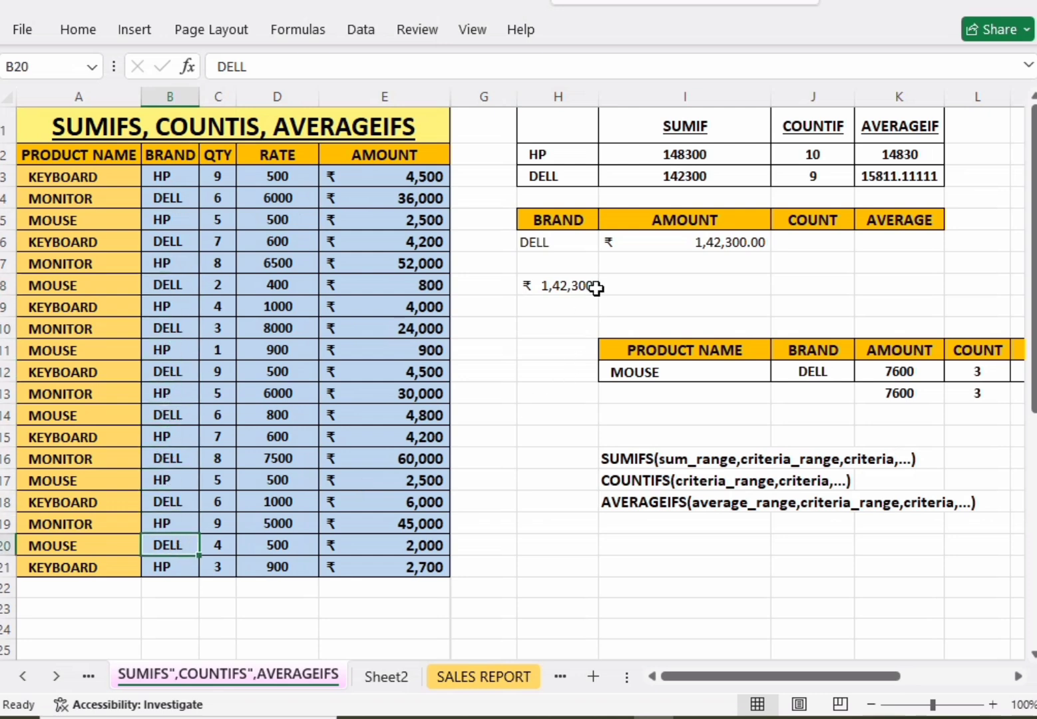
pyautogui.click(549, 302)
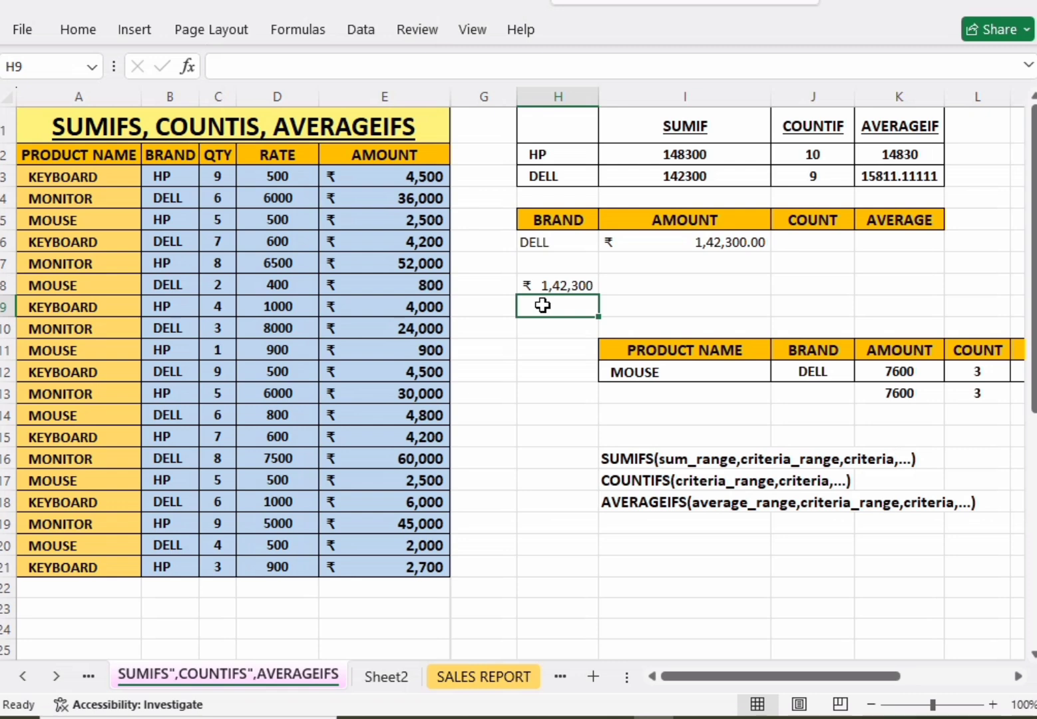
pyautogui.write('9')
pyautogui.press('Return')
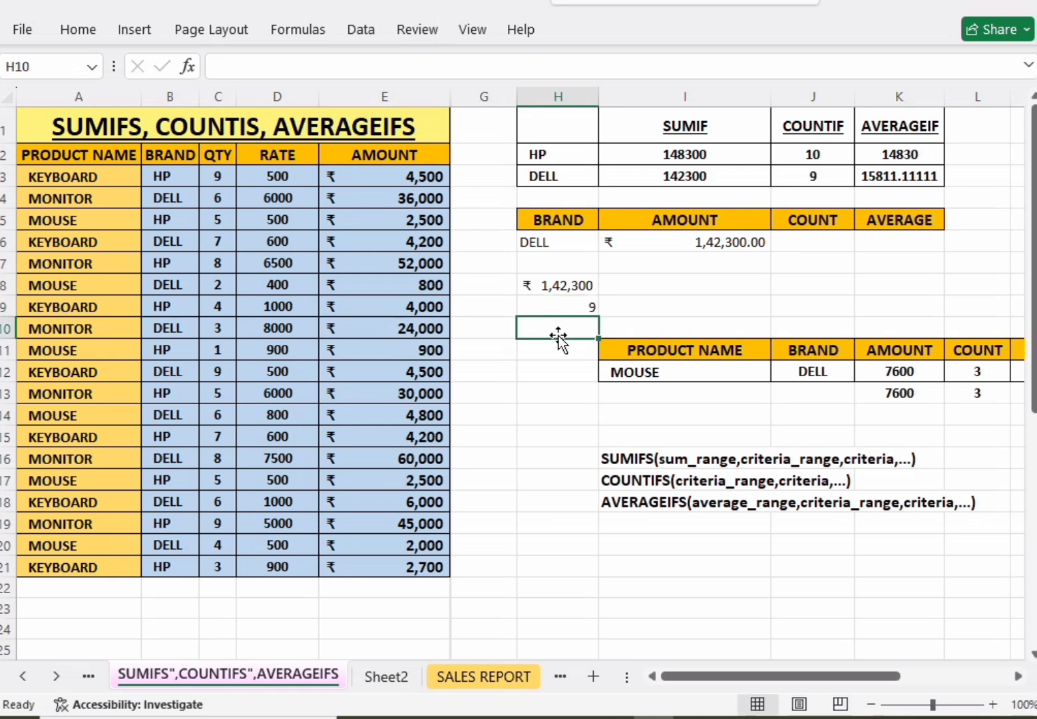
# Step: Enter =COUNTIF(B2:B21,H6) in cell J6 to count the selected brand and compare it with the manual count in H9
pyautogui.click(807, 245)
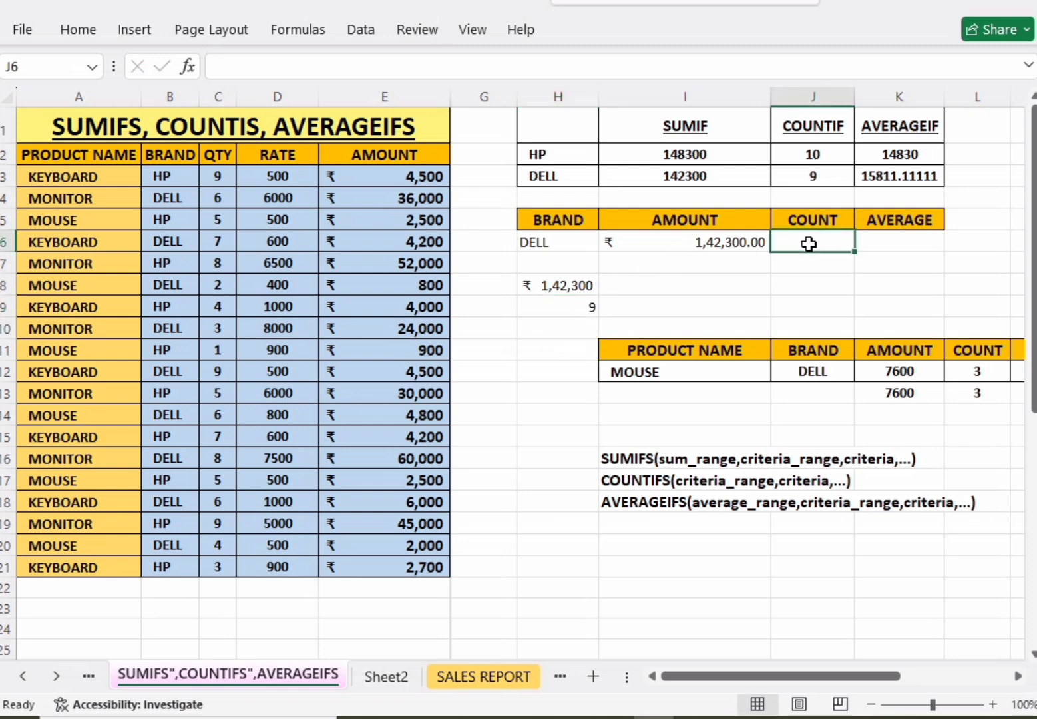
pyautogui.write('=COU')
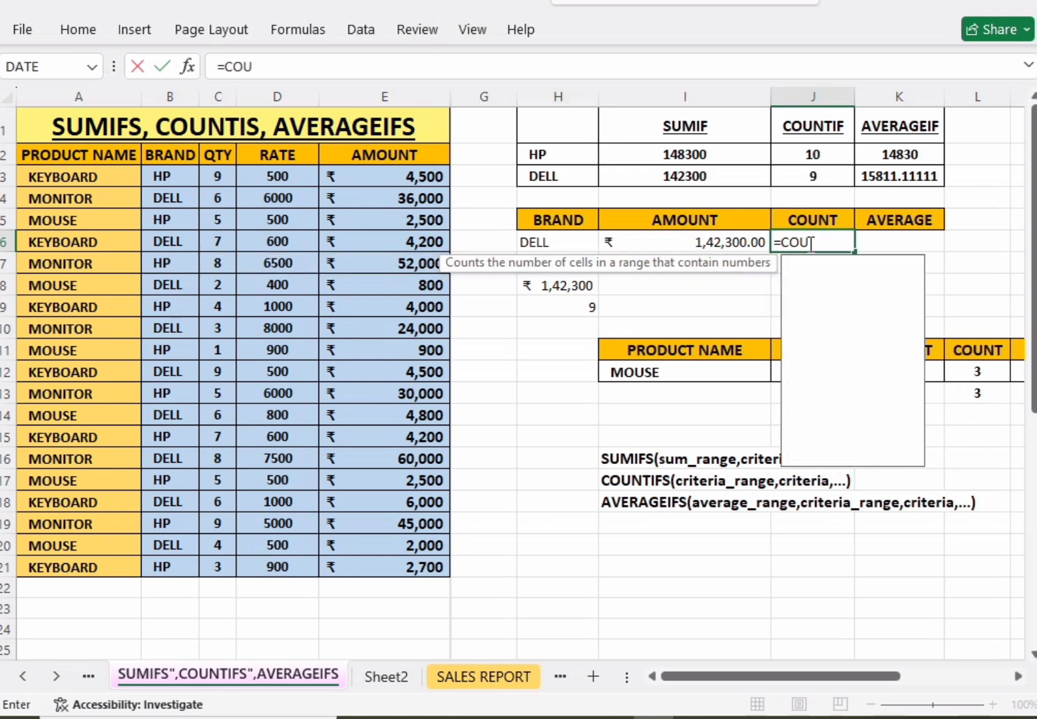
pyautogui.write('NTIF(')
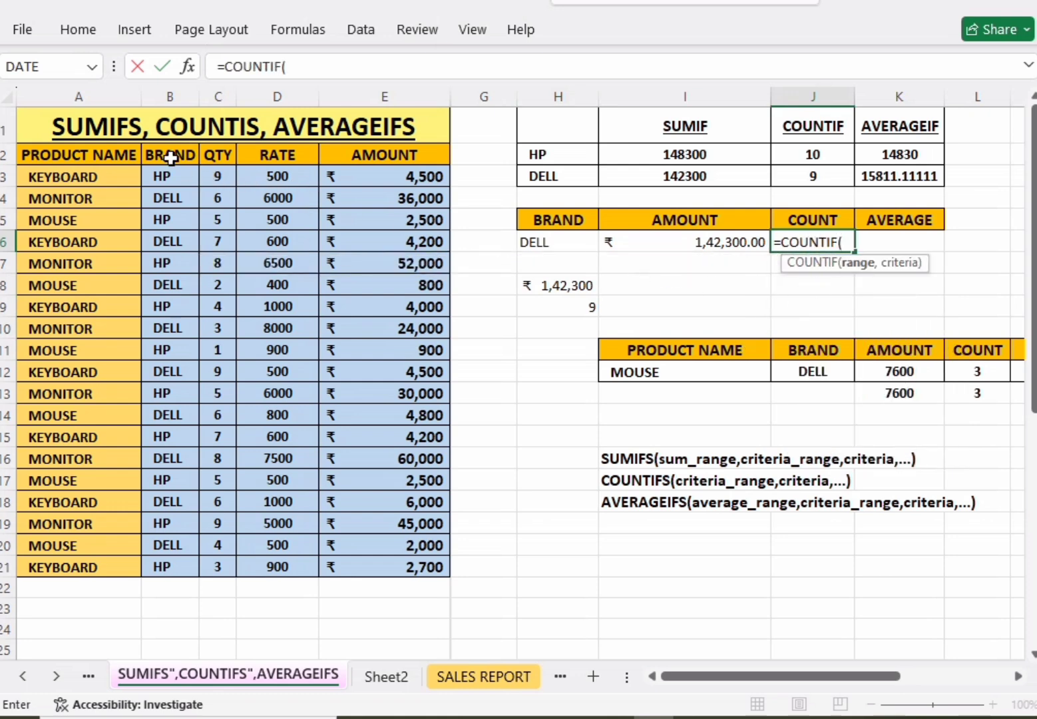
pyautogui.moveTo(170, 157); pyautogui.dragTo(197, 572)
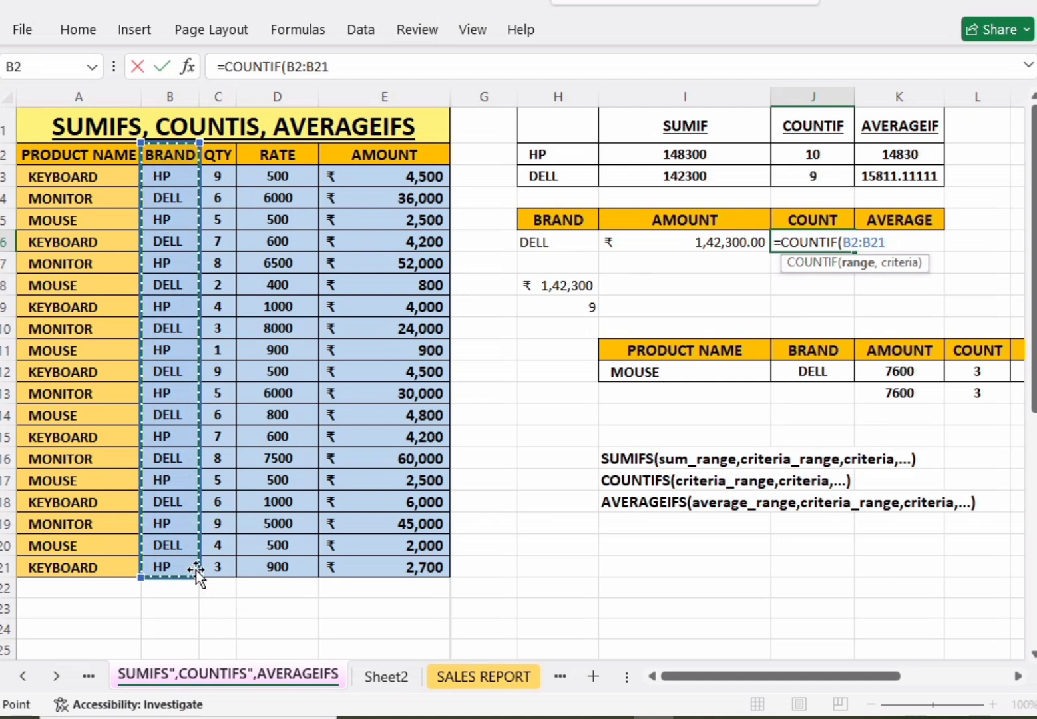
pyautogui.write(',')
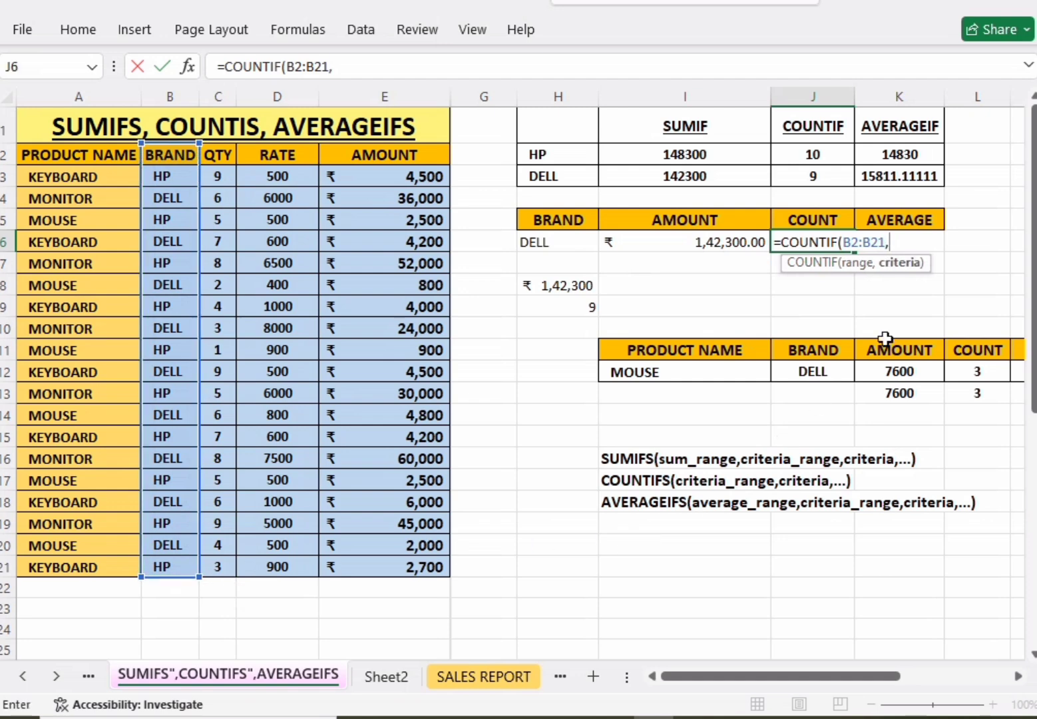
pyautogui.click(552, 242)
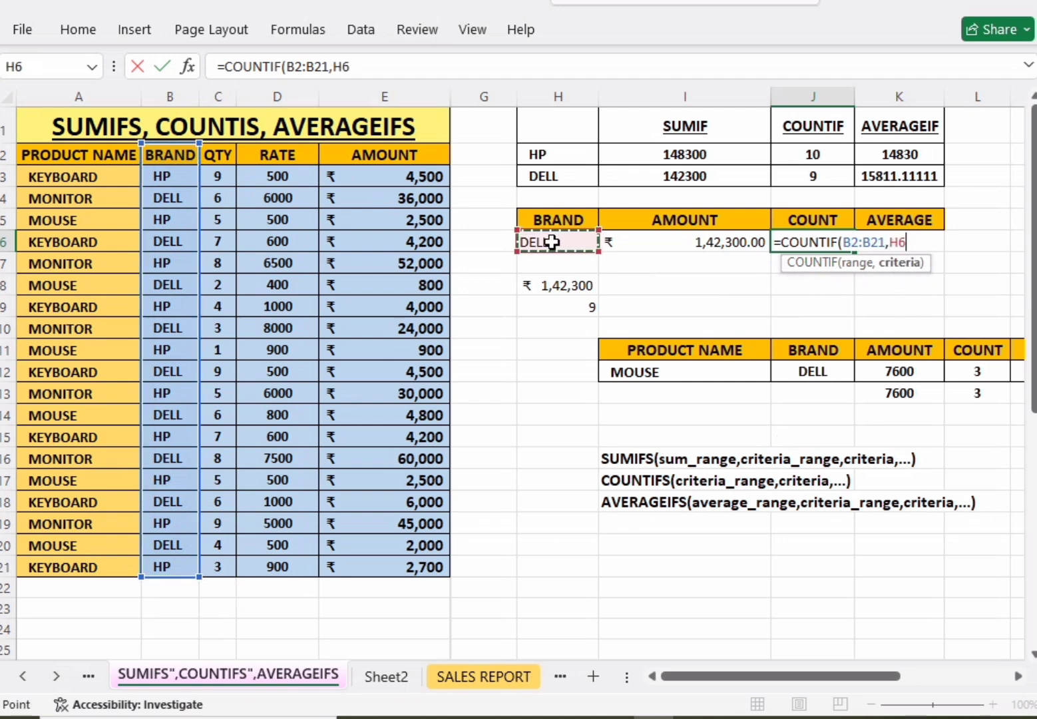
pyautogui.press('Return')
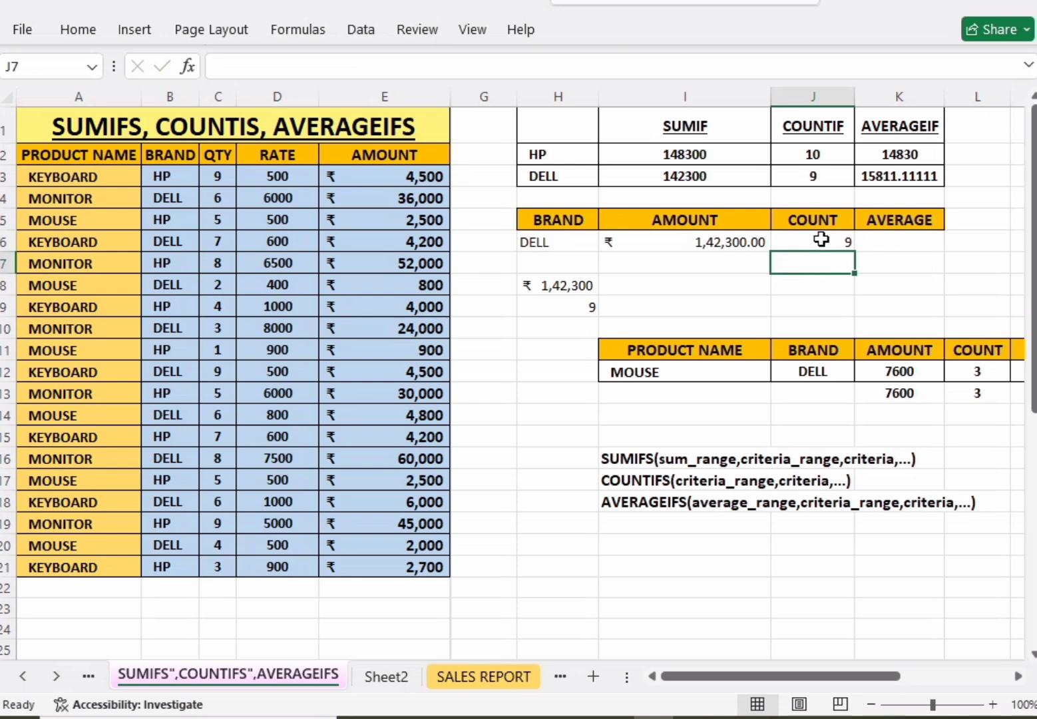
pyautogui.click(585, 310)
pyautogui.click(830, 248)
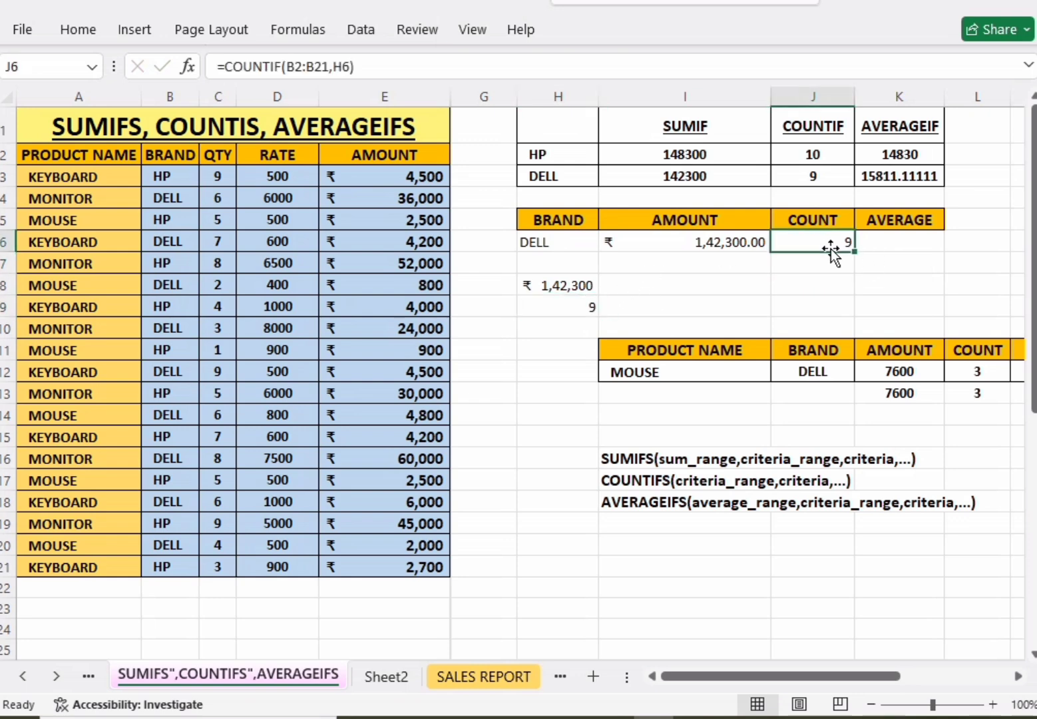
# Step: Calculate the DELL average manually in cell H10 with the formula =H8/H9
pyautogui.click(570, 331)
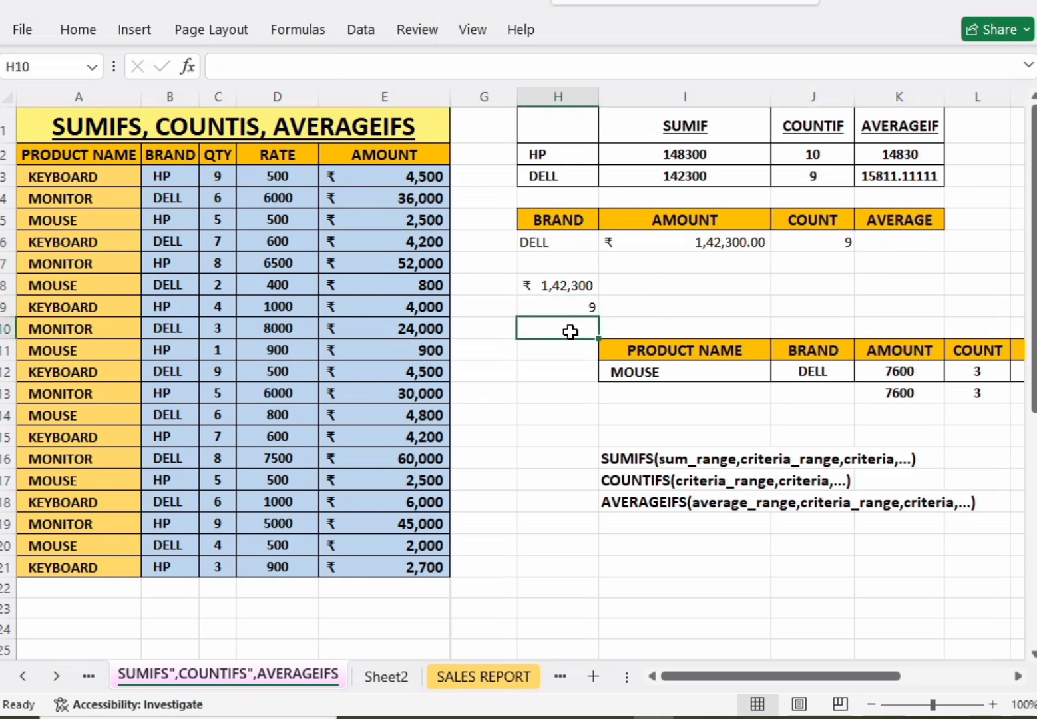
pyautogui.write('=')
pyautogui.click(550, 284)
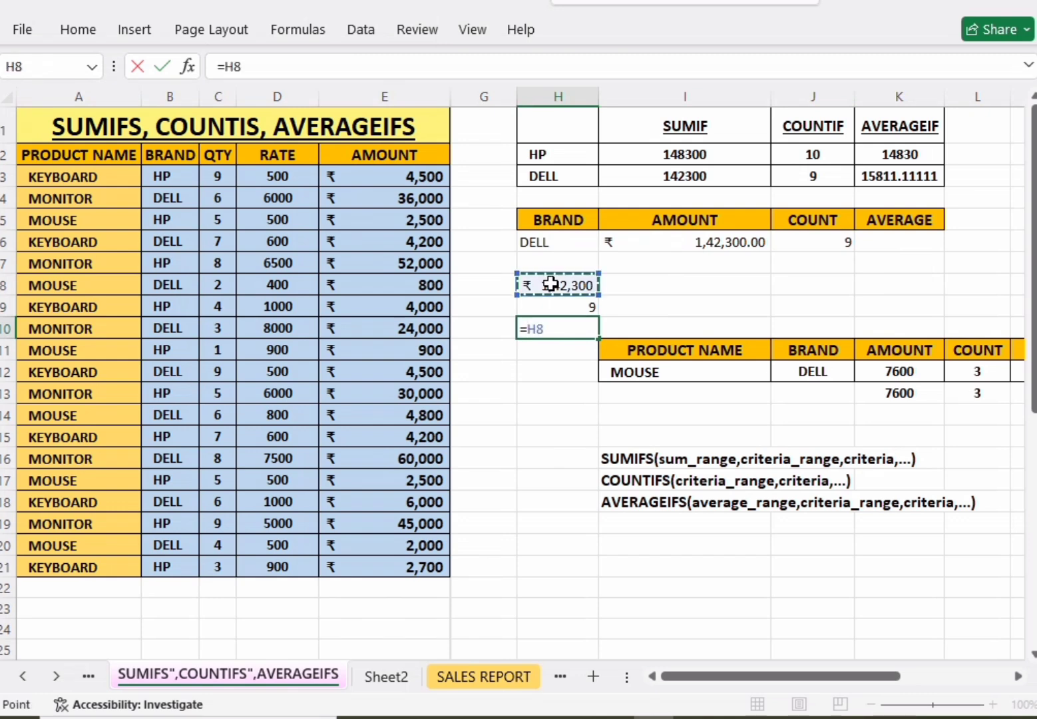
pyautogui.write('/')
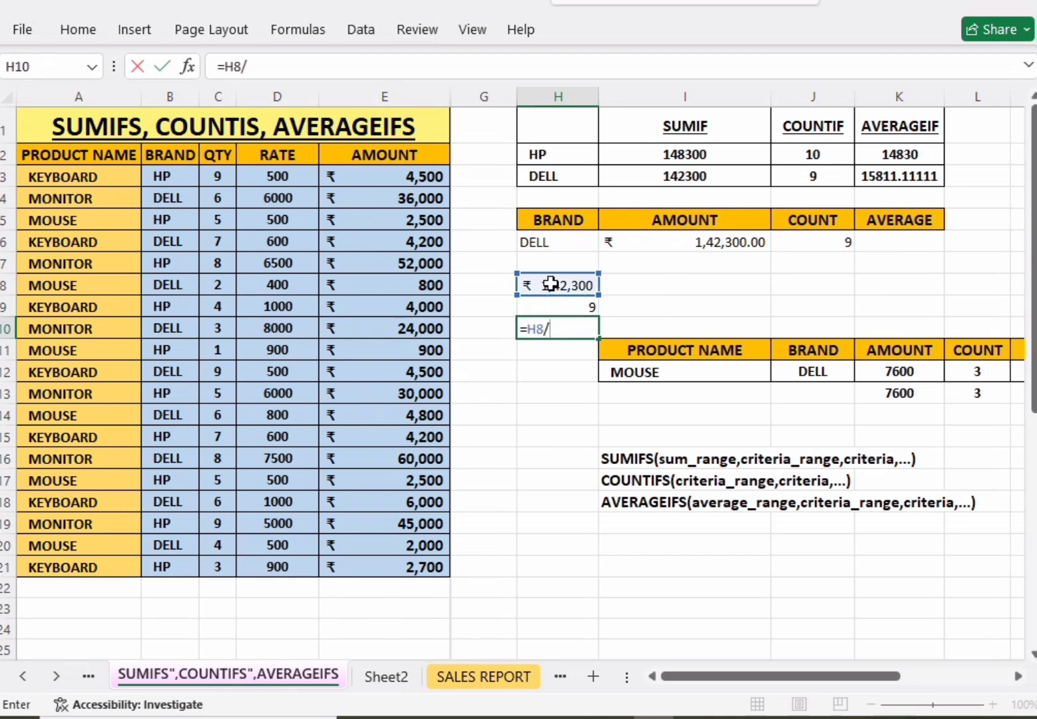
pyautogui.click(577, 308)
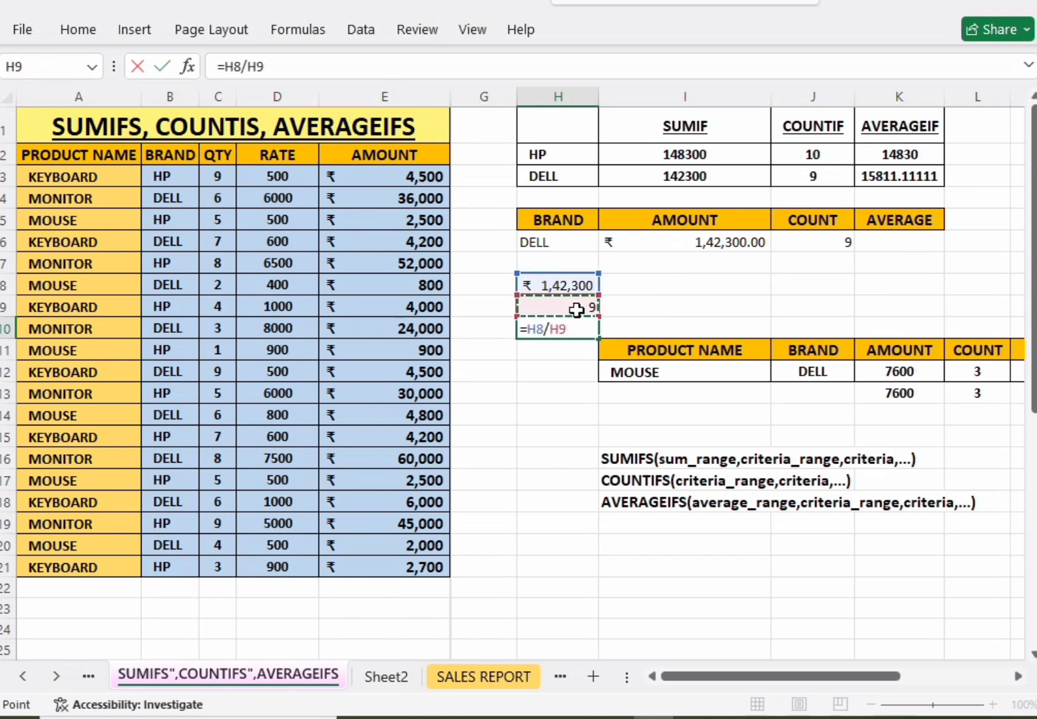
pyautogui.press('Return')
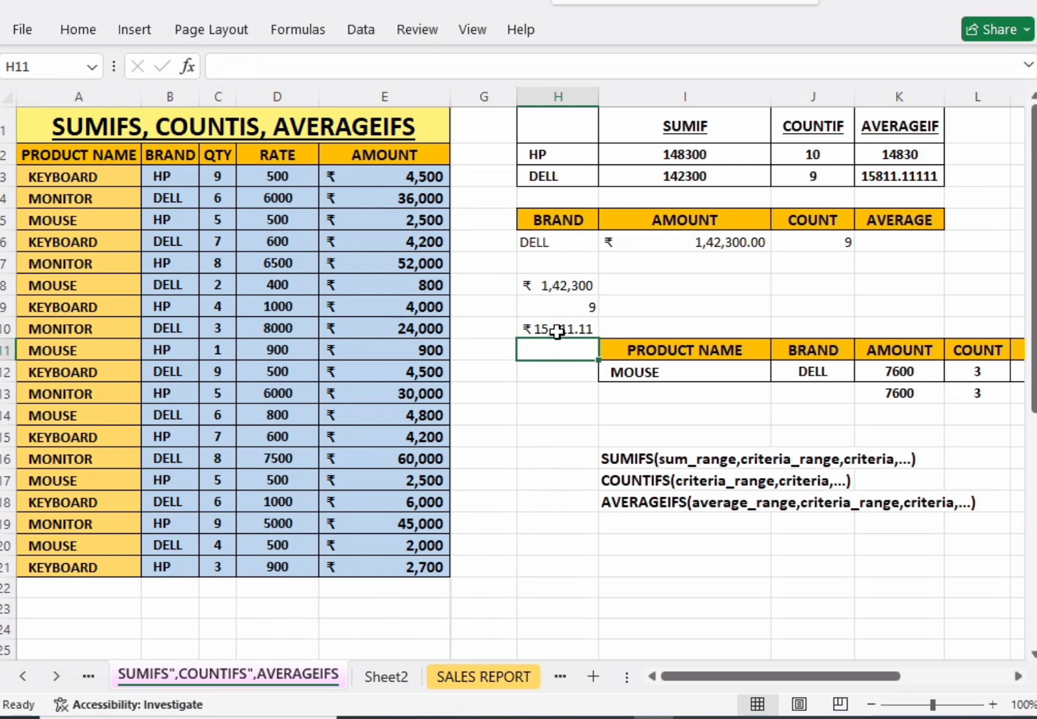
pyautogui.press('Up')
# Step: Enter =AVERAGEIF(B2:B21,H6,E2:E21) in cell K6 to average the selected brand's amounts and compare it with the manual average in H10
pyautogui.click(887, 242)
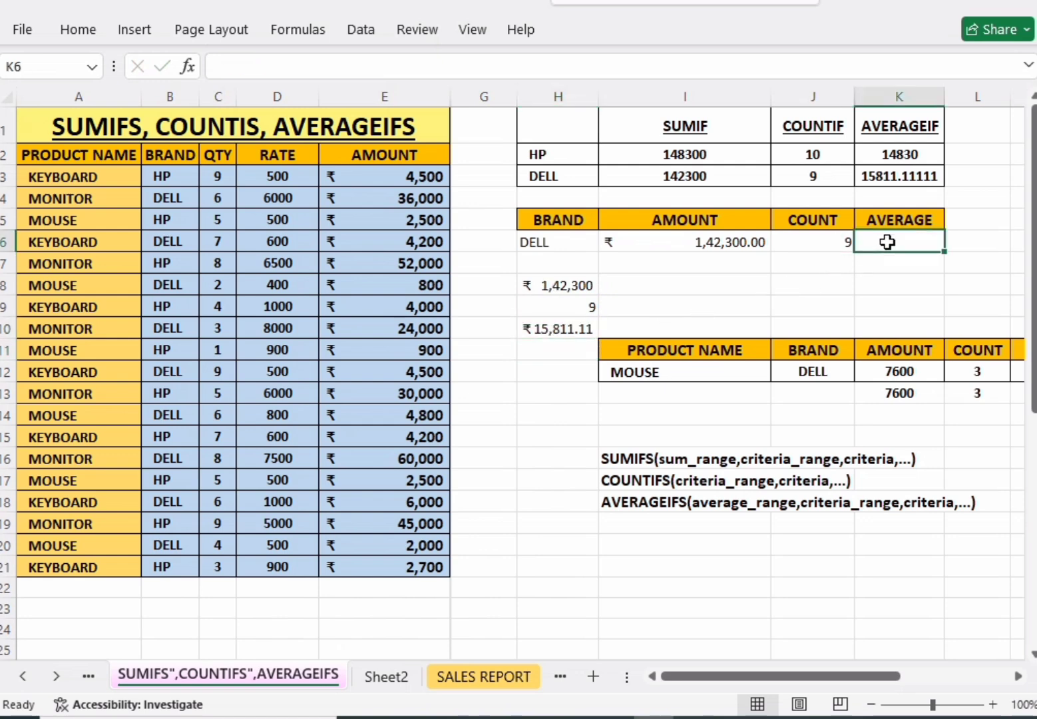
pyautogui.write('=')
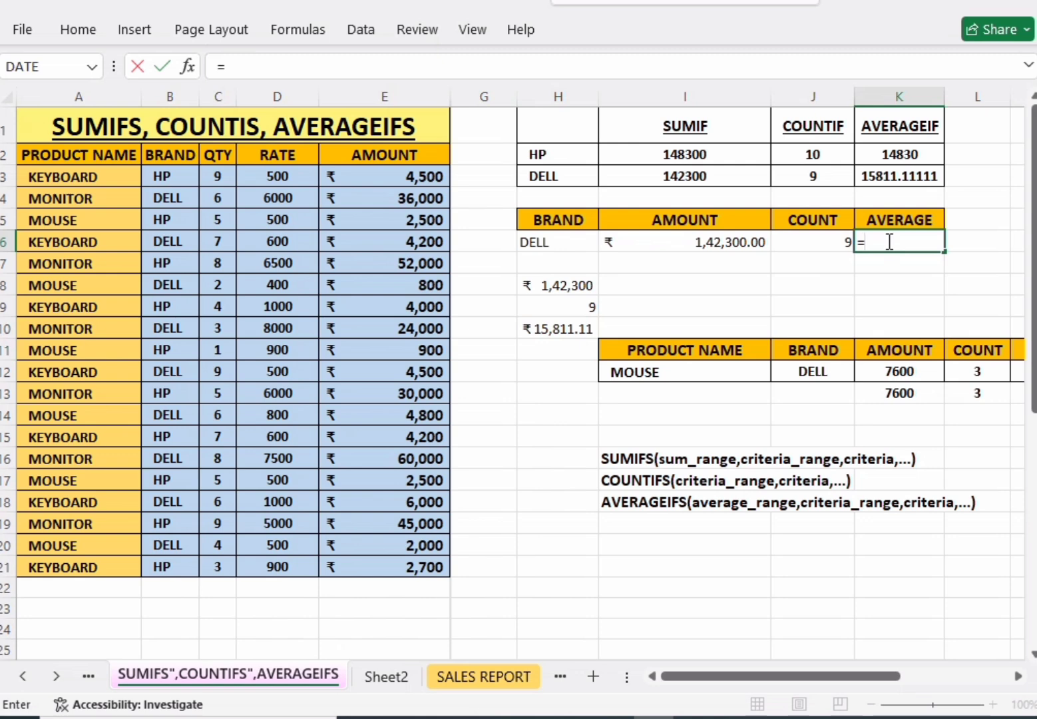
pyautogui.write('AVERAGEIF(')
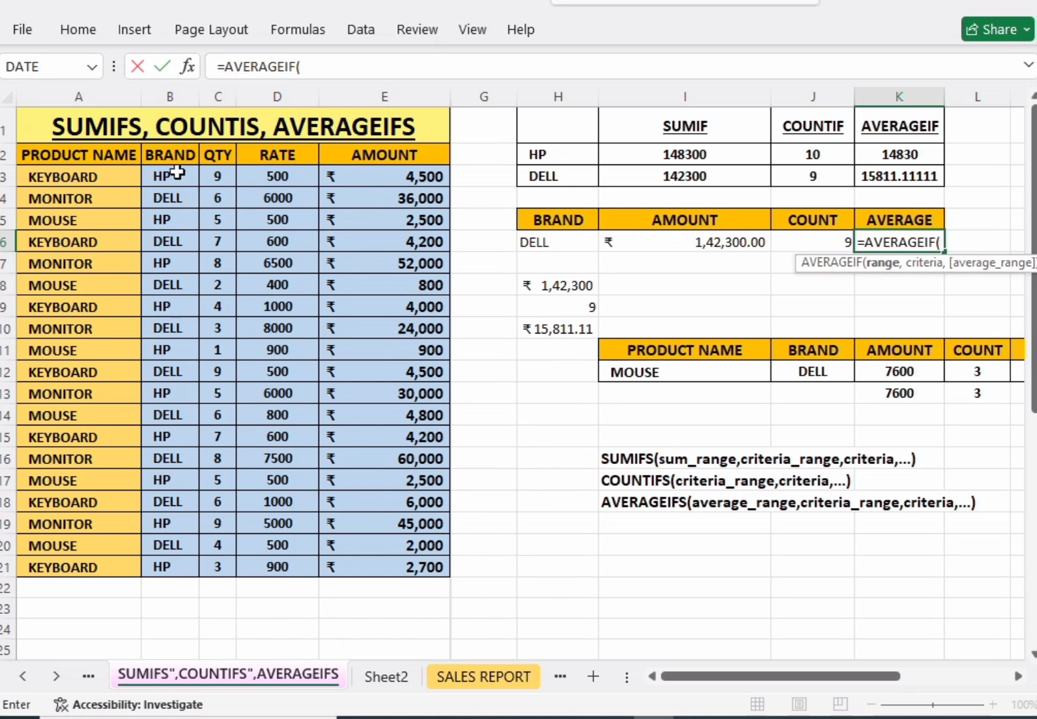
pyautogui.moveTo(177, 154); pyautogui.dragTo(181, 562)
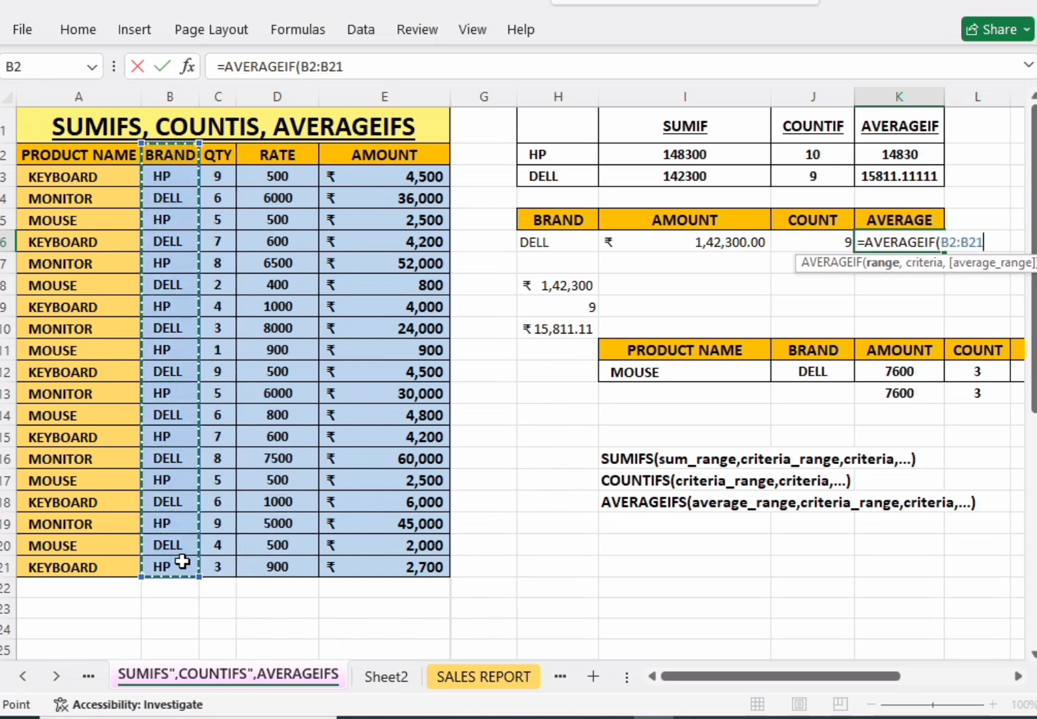
pyautogui.write(',')
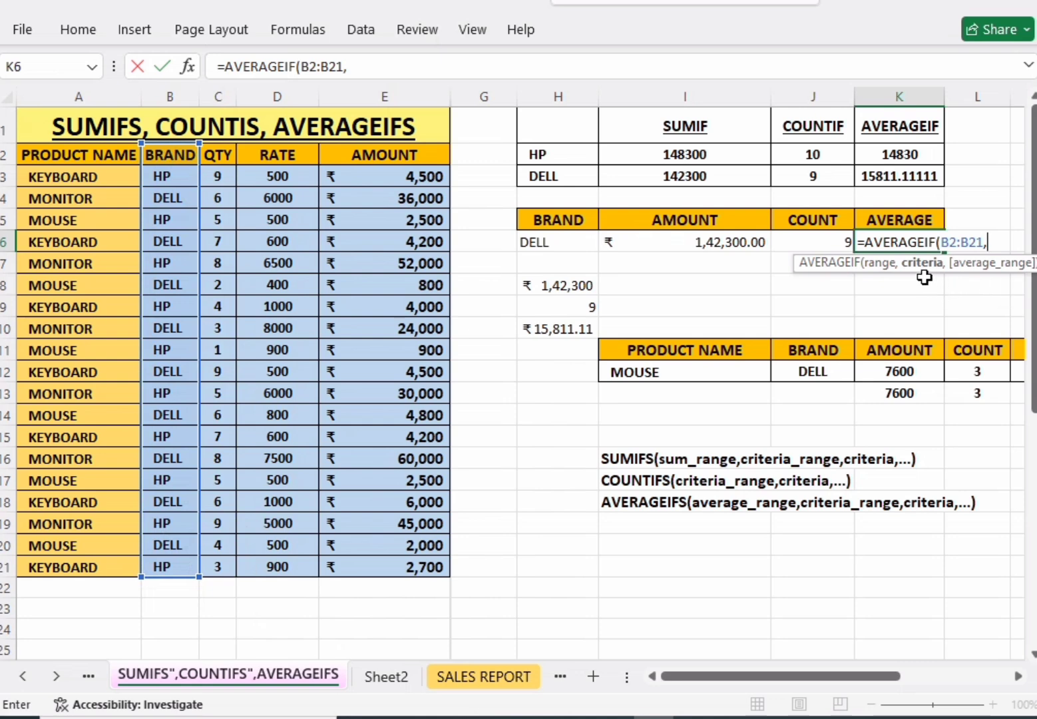
pyautogui.click(544, 241)
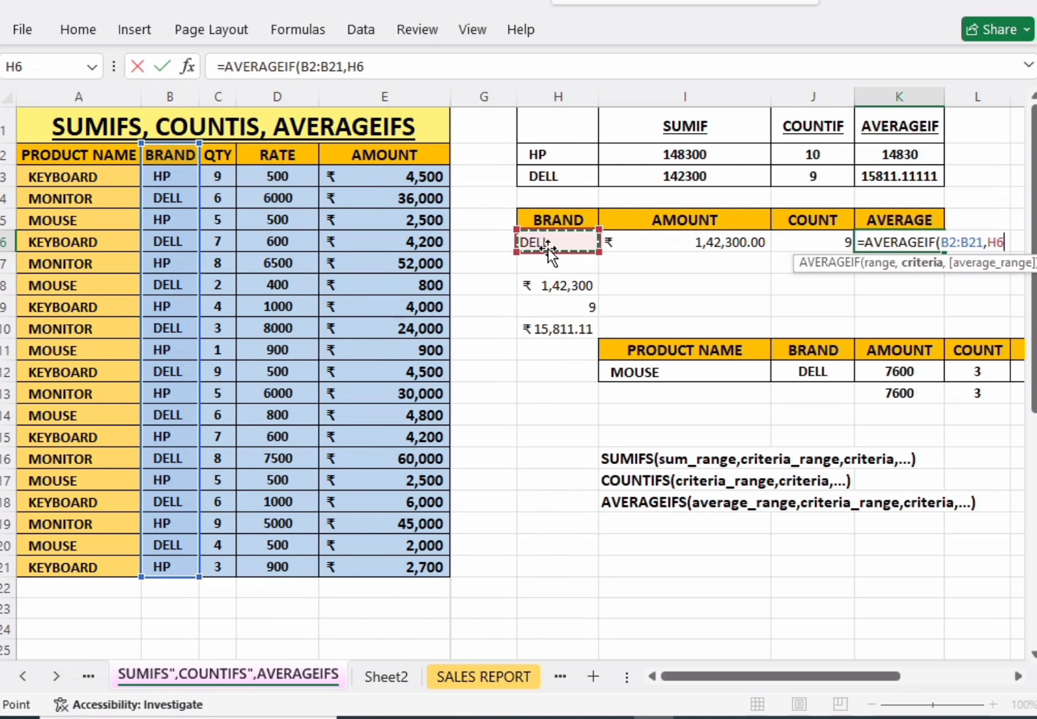
pyautogui.write(',')
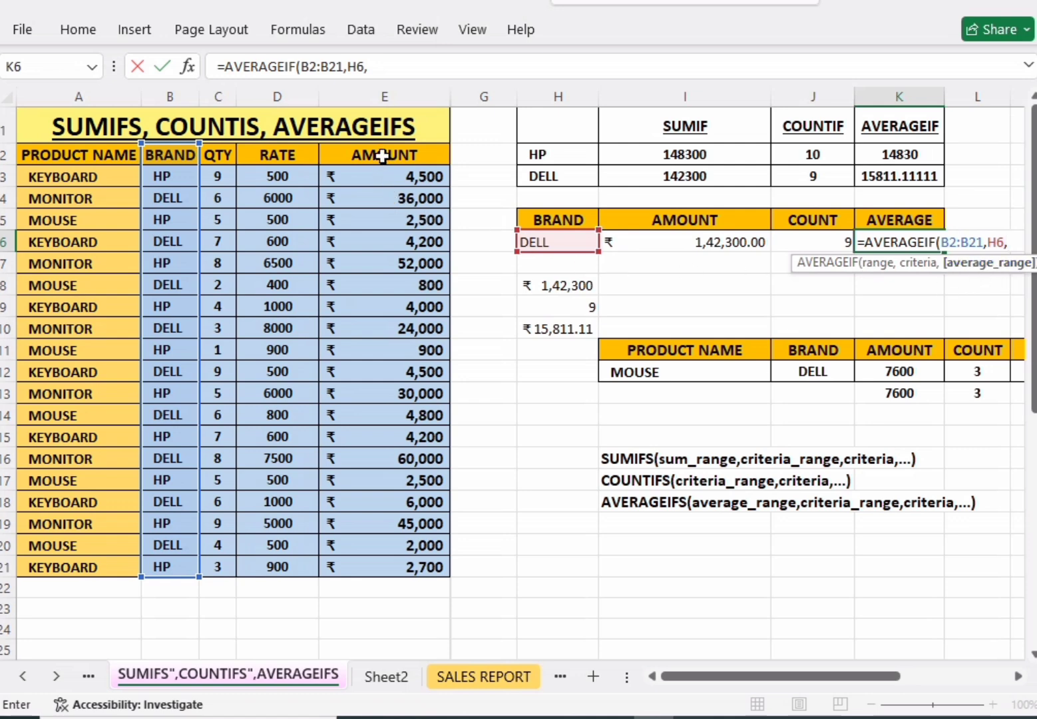
pyautogui.moveTo(382, 155); pyautogui.dragTo(433, 556)
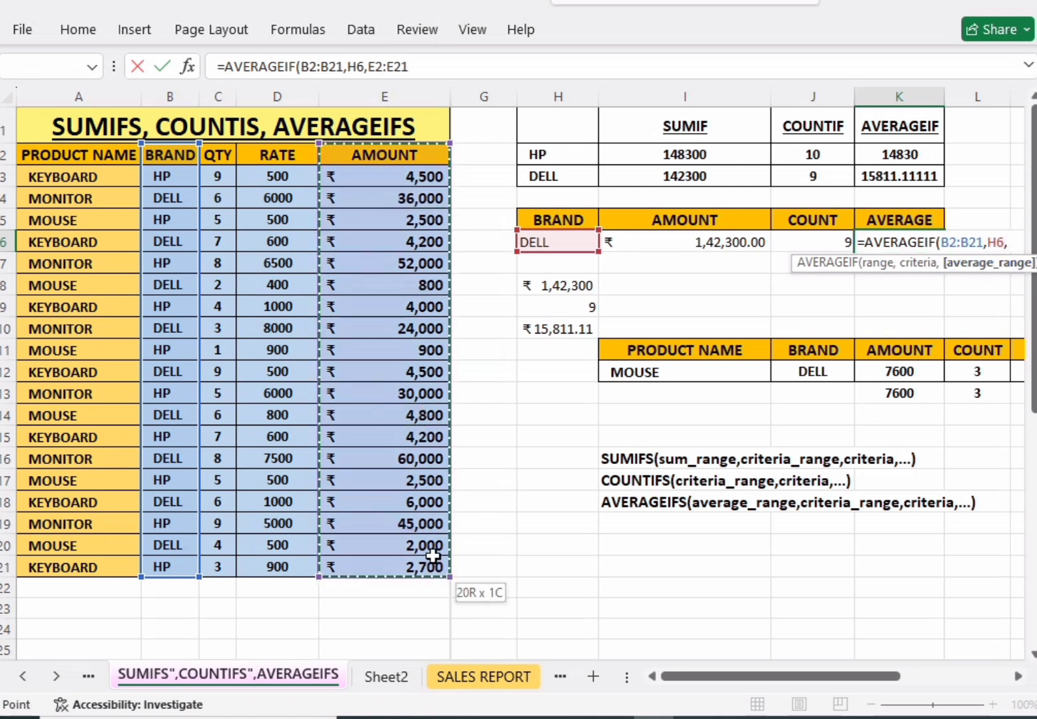
pyautogui.press('Return')
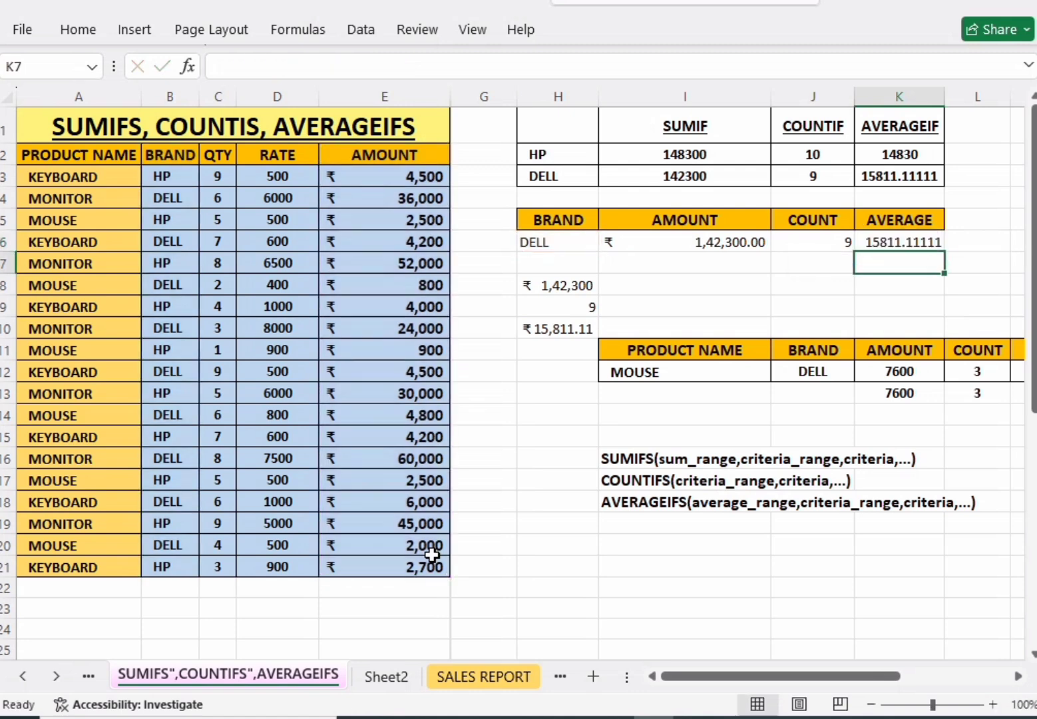
pyautogui.click(899, 242)
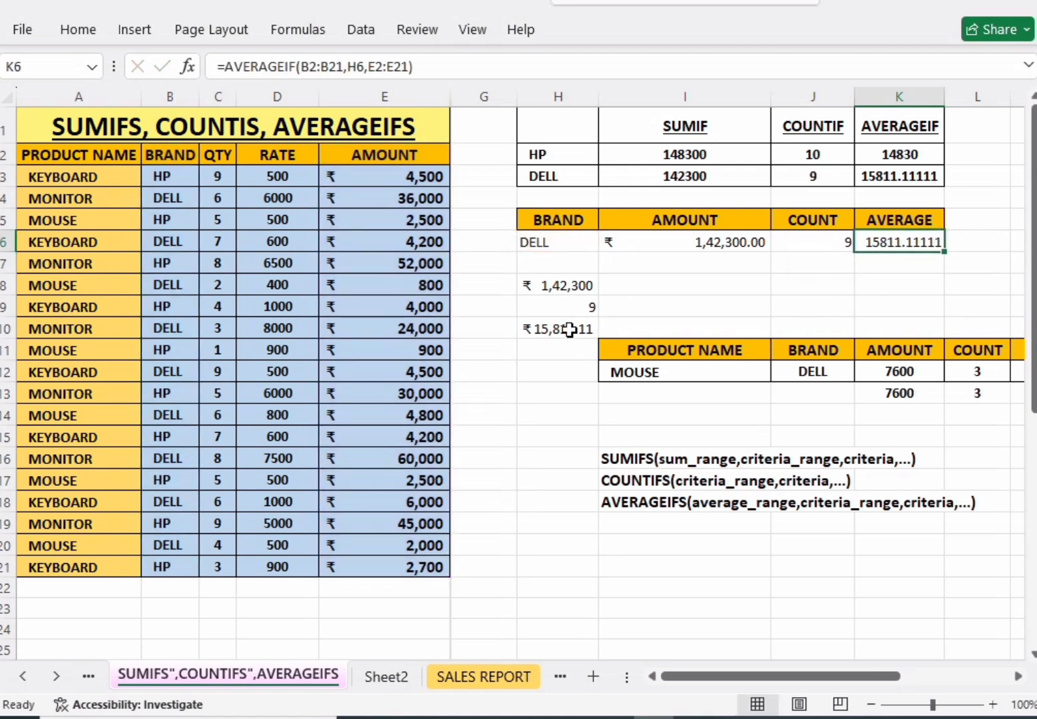
pyautogui.click(569, 329)
pyautogui.click(899, 238)
# Step: Switch the brand in H6 to HP, back to DELL and again to HP to check how AMOUNT, COUNT and AVERAGE respond
pyautogui.click(544, 242)
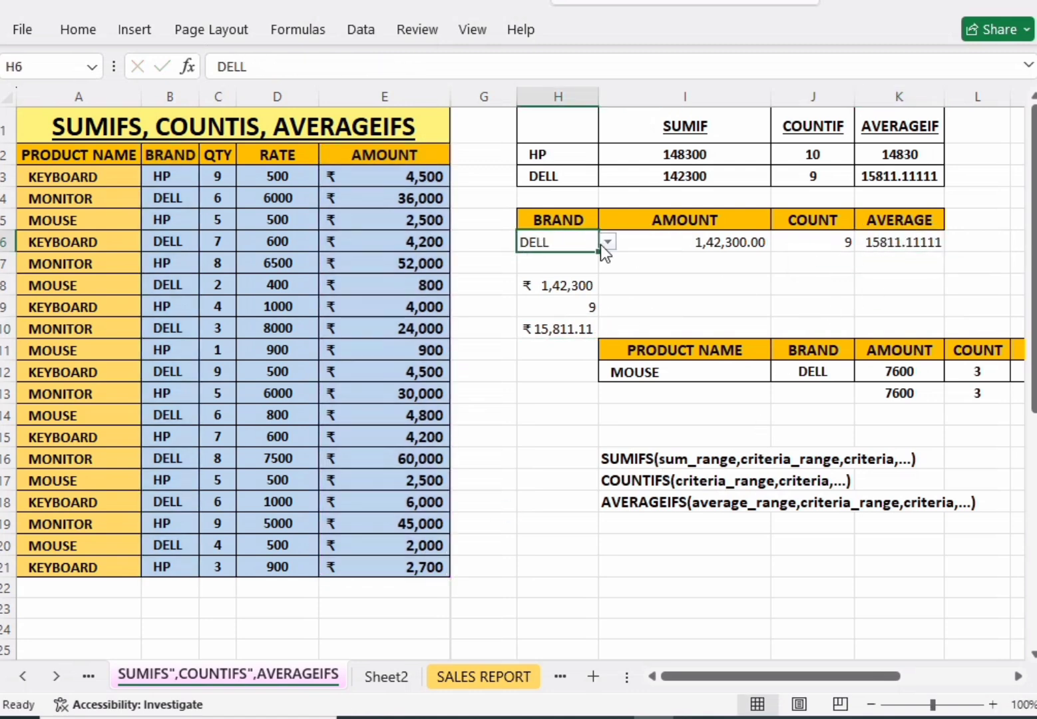
pyautogui.click(607, 242)
pyautogui.click(544, 257)
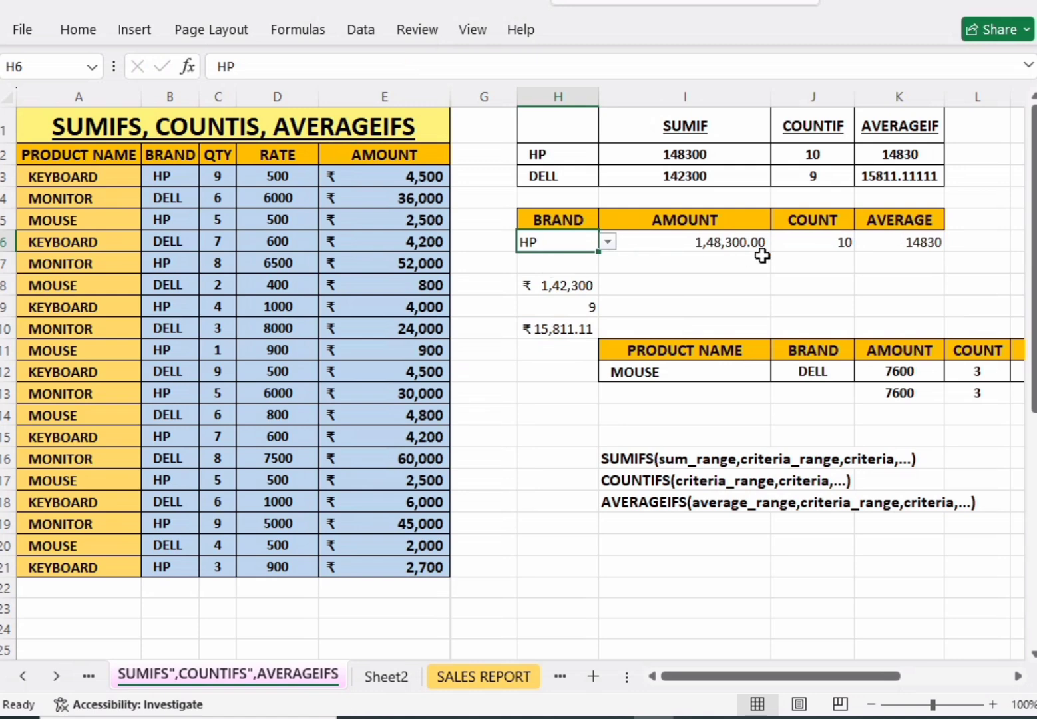
pyautogui.click(610, 241)
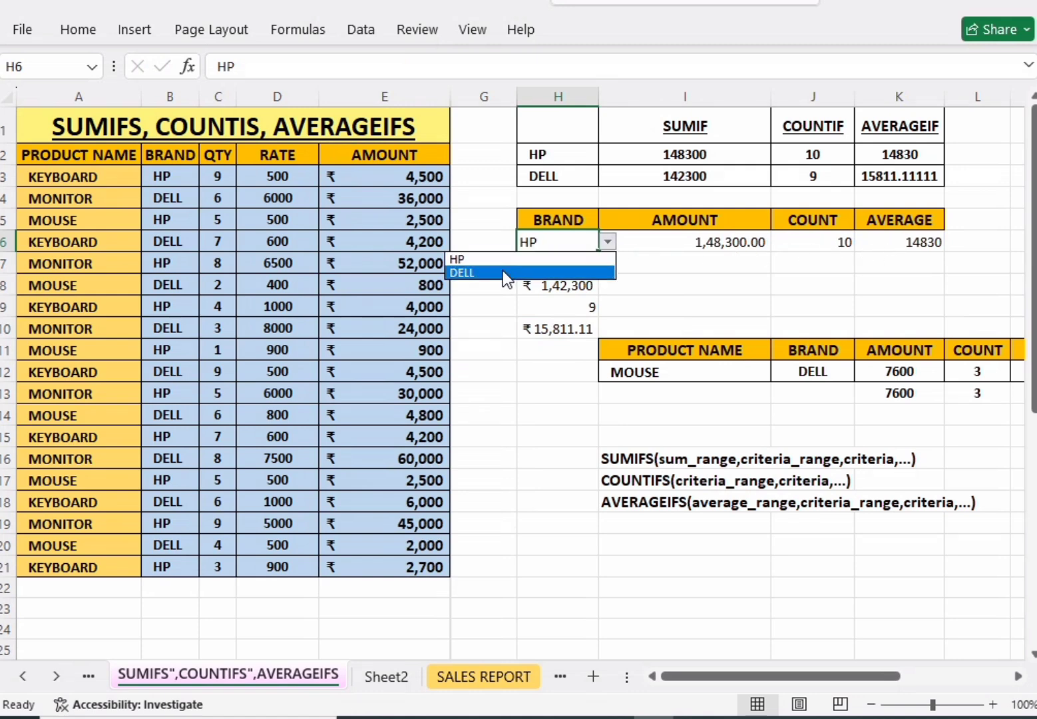
pyautogui.click(503, 273)
pyautogui.click(607, 266)
pyautogui.click(565, 243)
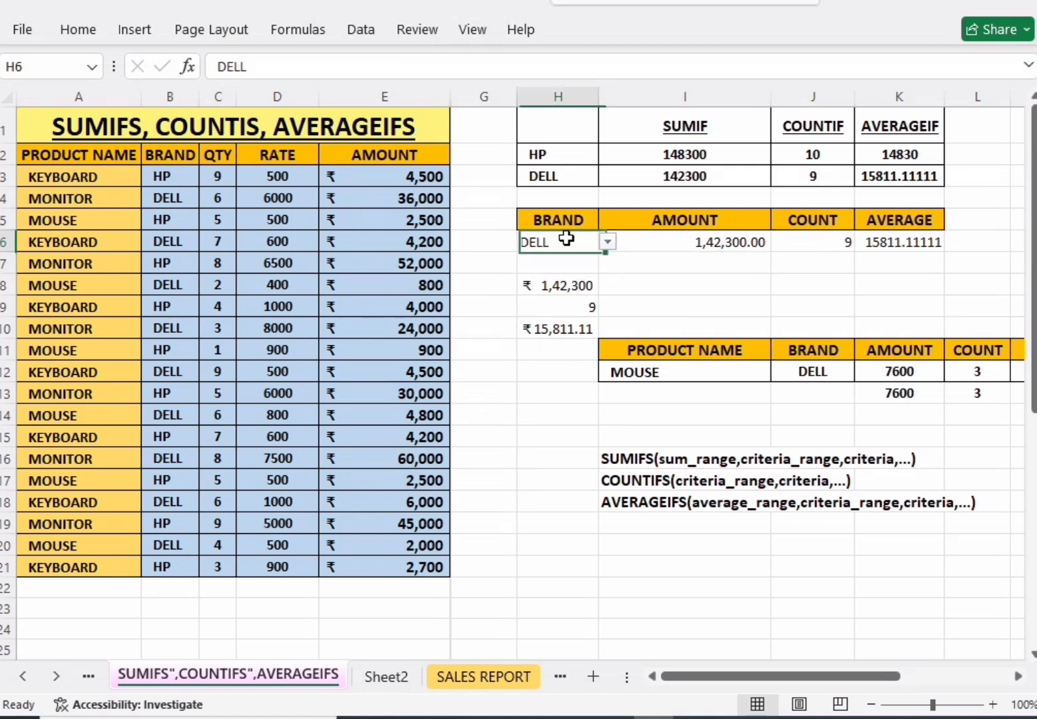
pyautogui.click(609, 242)
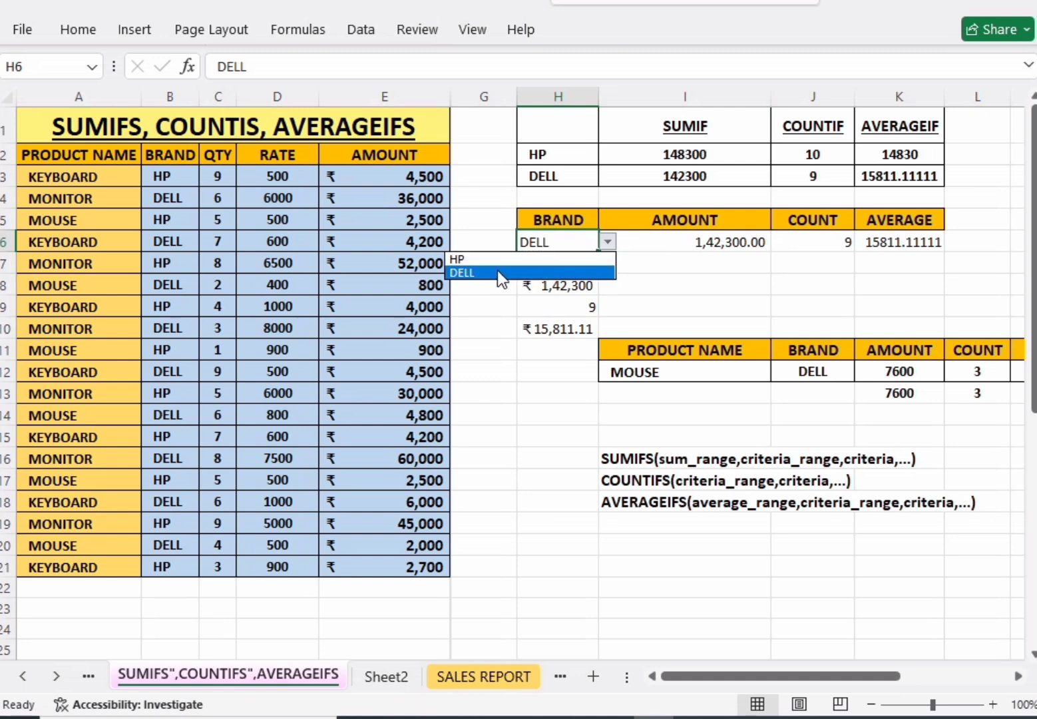
pyautogui.press('Up')
pyautogui.press('Return')
pyautogui.click(820, 283)
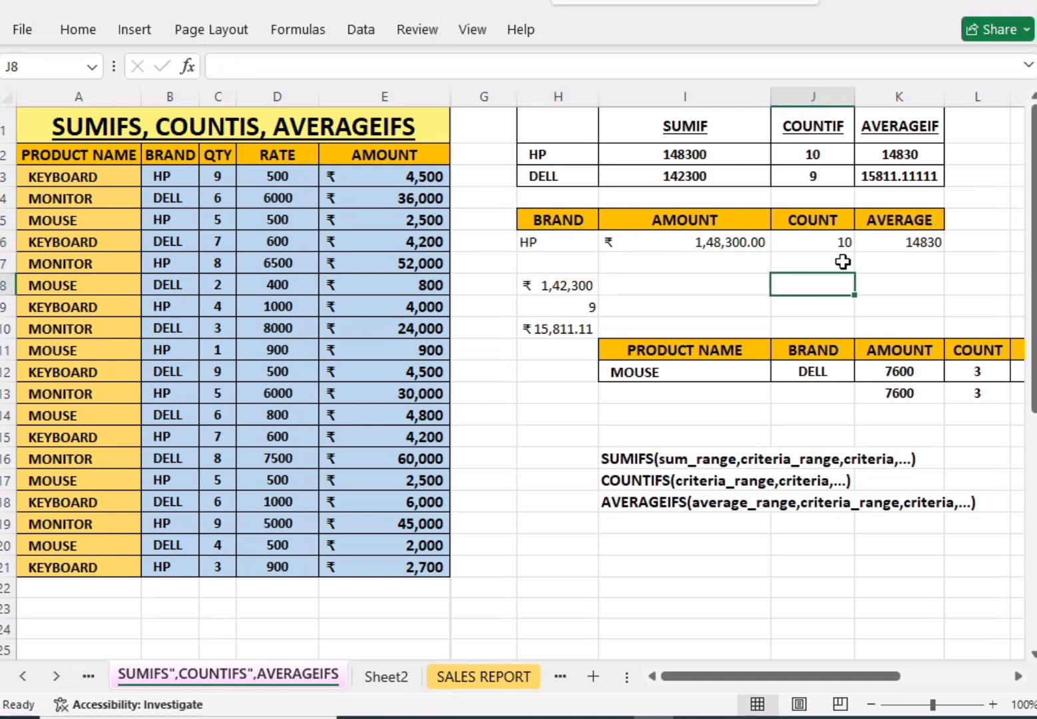
# Step: Review the brand summary in H5:K6 and compare its criterion with the PRODUCT NAME column of the source table
pyautogui.moveTo(557, 222); pyautogui.dragTo(884, 241)
pyautogui.click(738, 291)
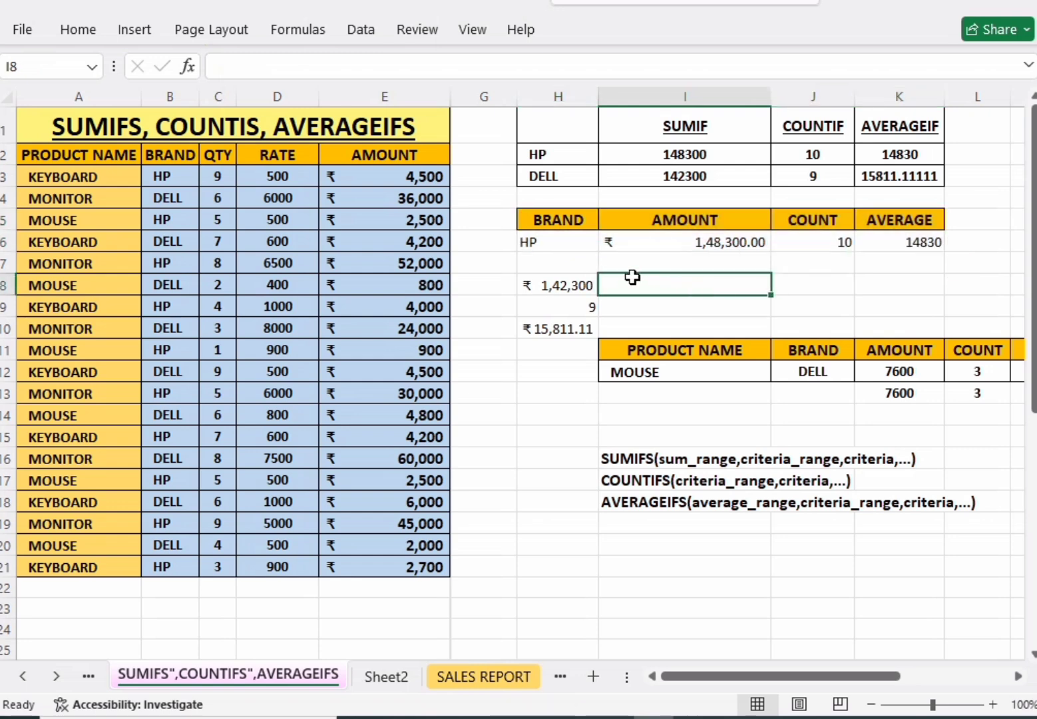
pyautogui.click(555, 242)
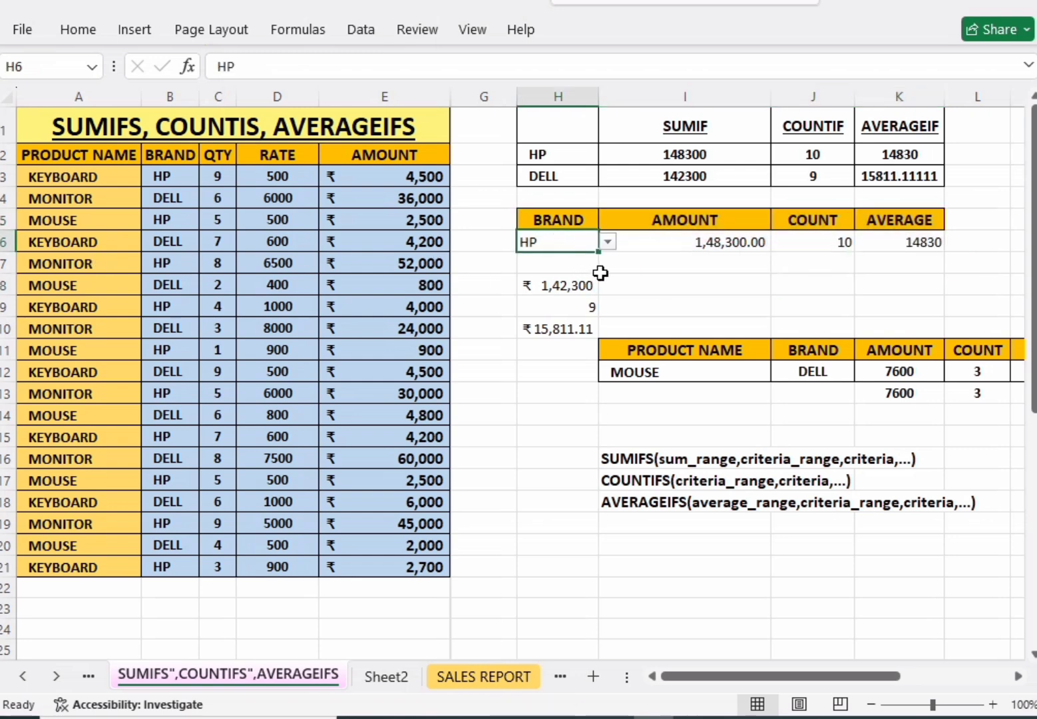
pyautogui.click(603, 270)
pyautogui.click(533, 246)
pyautogui.click(567, 268)
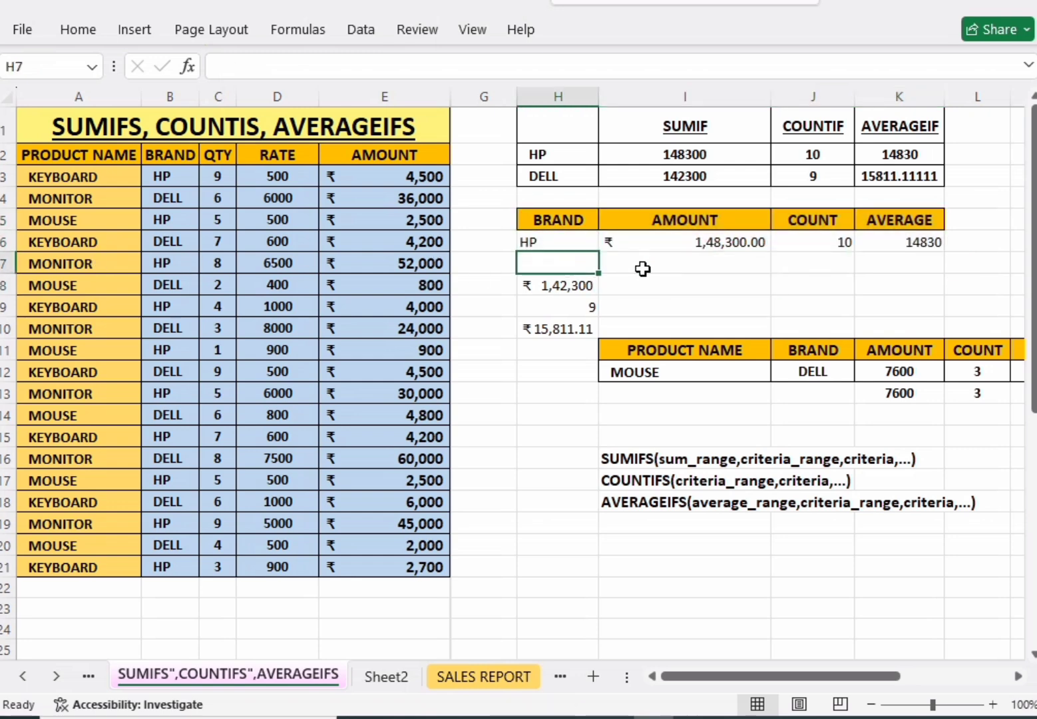
pyautogui.click(642, 269)
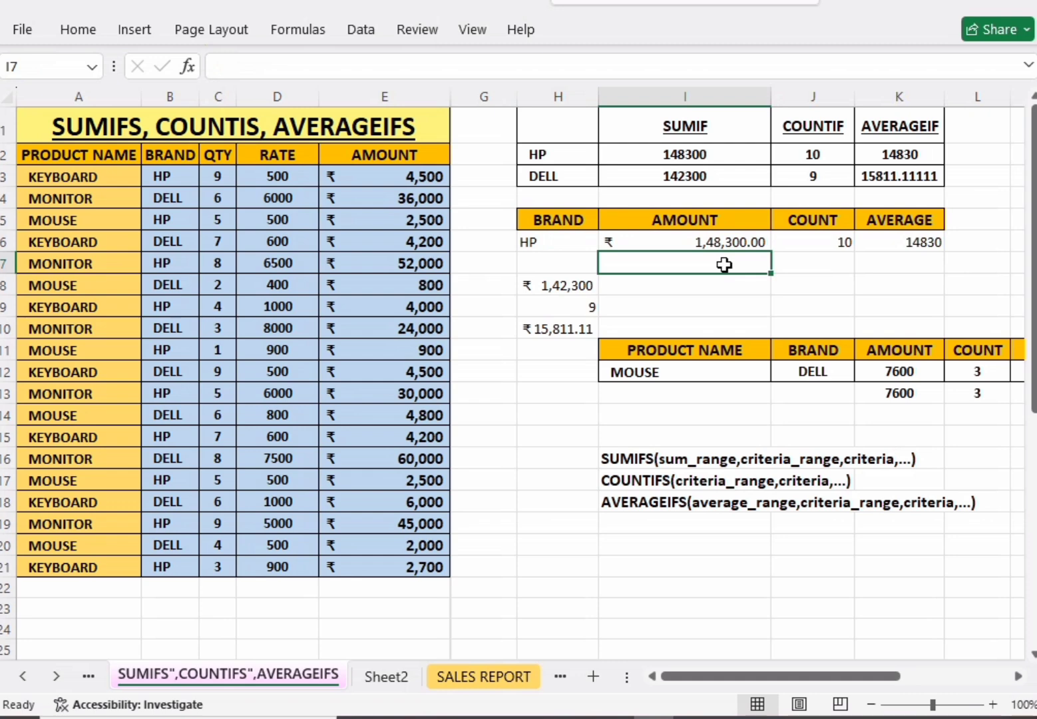
pyautogui.click(555, 217)
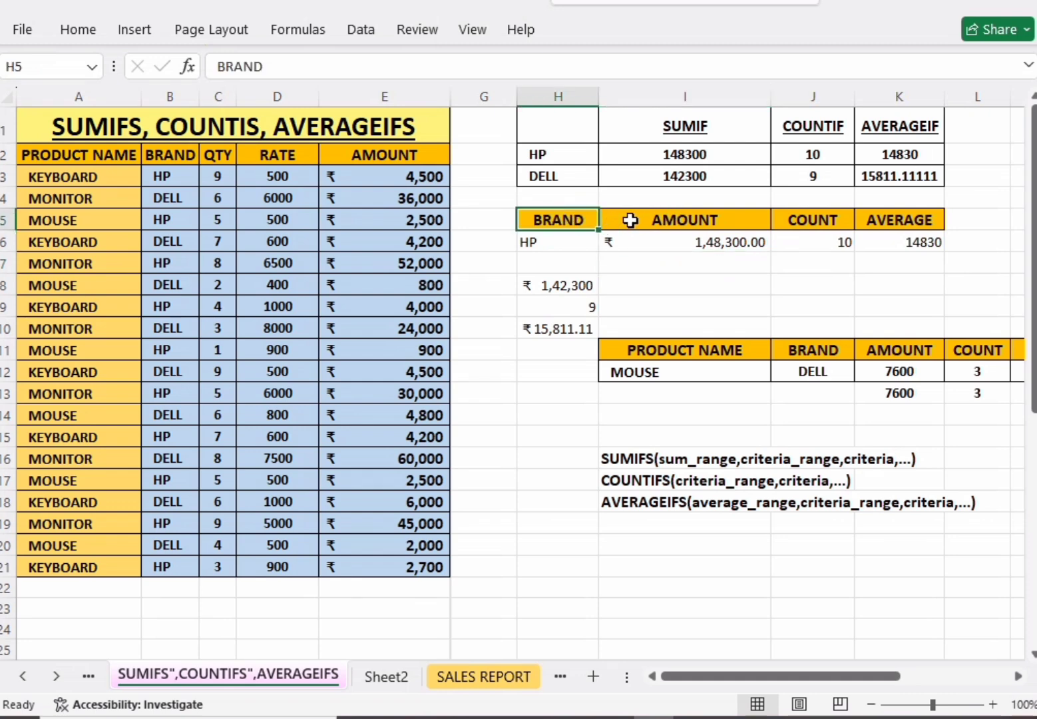
pyautogui.click(101, 154)
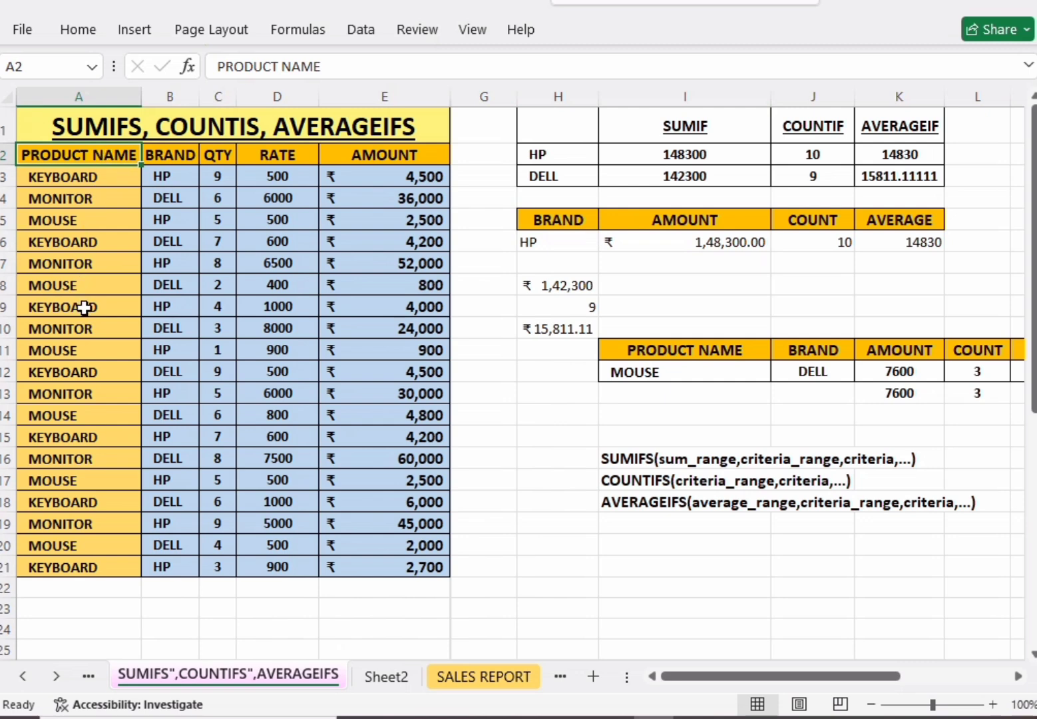
# Step: Clear the manual check calculations from cells H8:H10
pyautogui.click(553, 259)
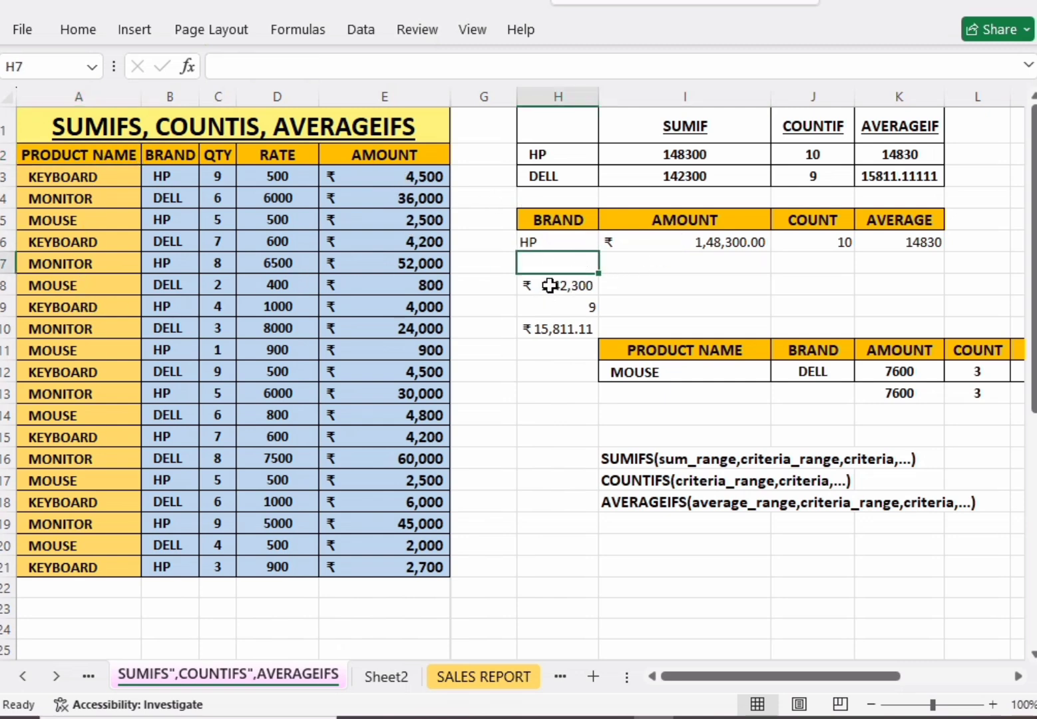
pyautogui.moveTo(549, 285); pyautogui.dragTo(566, 328)
pyautogui.press('Delete')
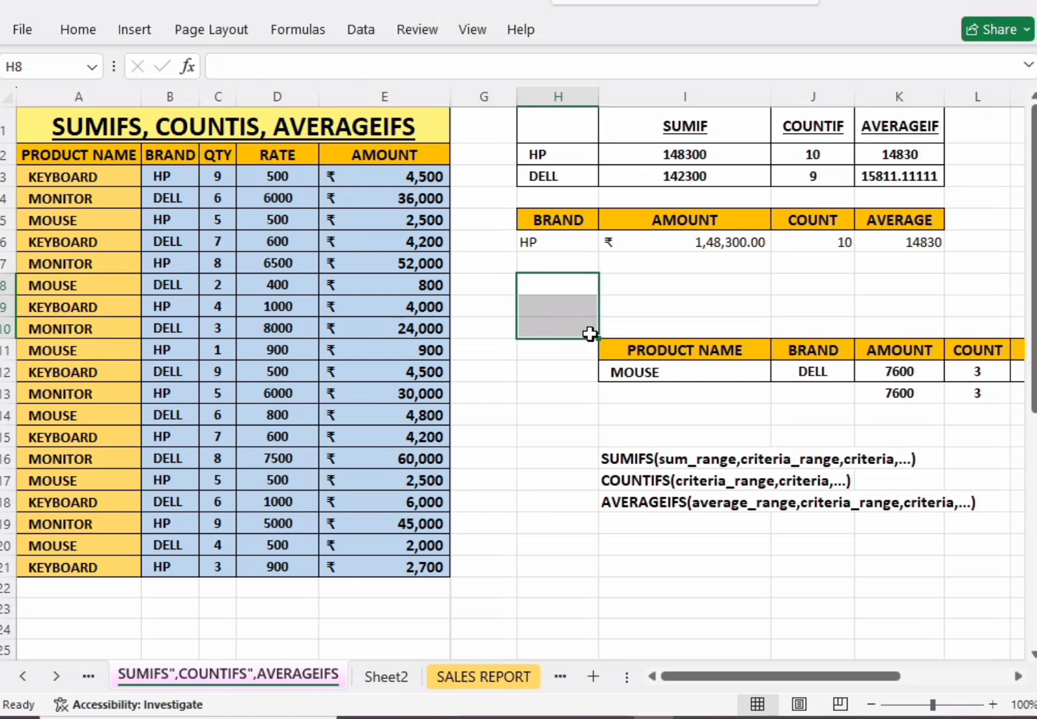
pyautogui.click(550, 291)
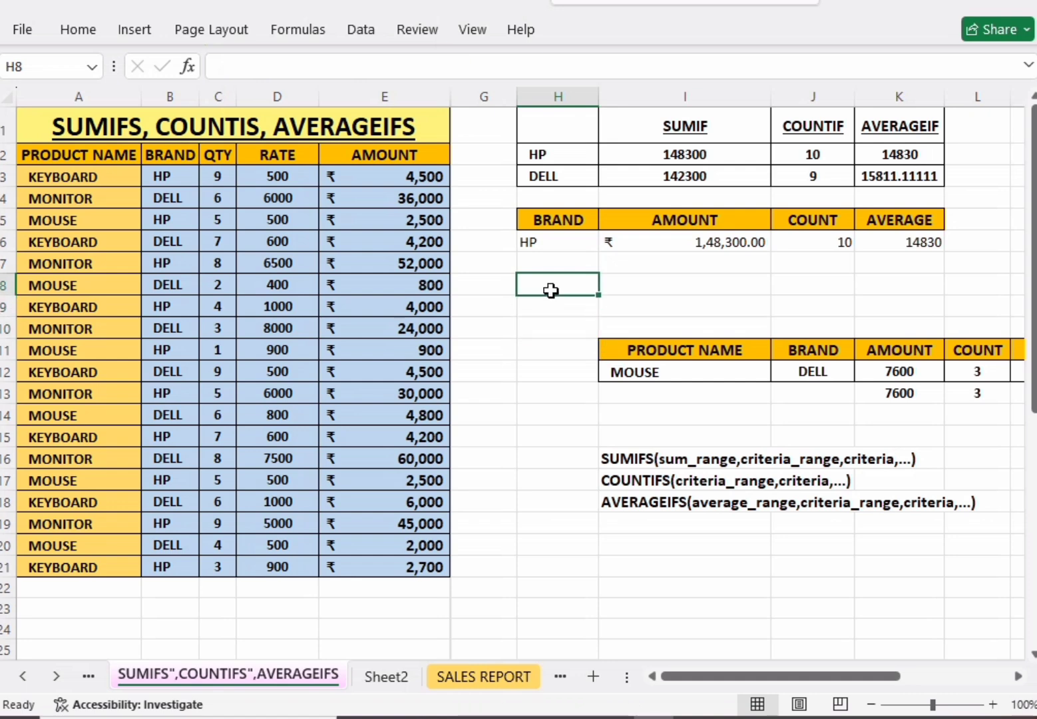
# Step: Copy the PRODUCT NAME header from A2 into cell H8 to begin a product summary
pyautogui.click(93, 157)
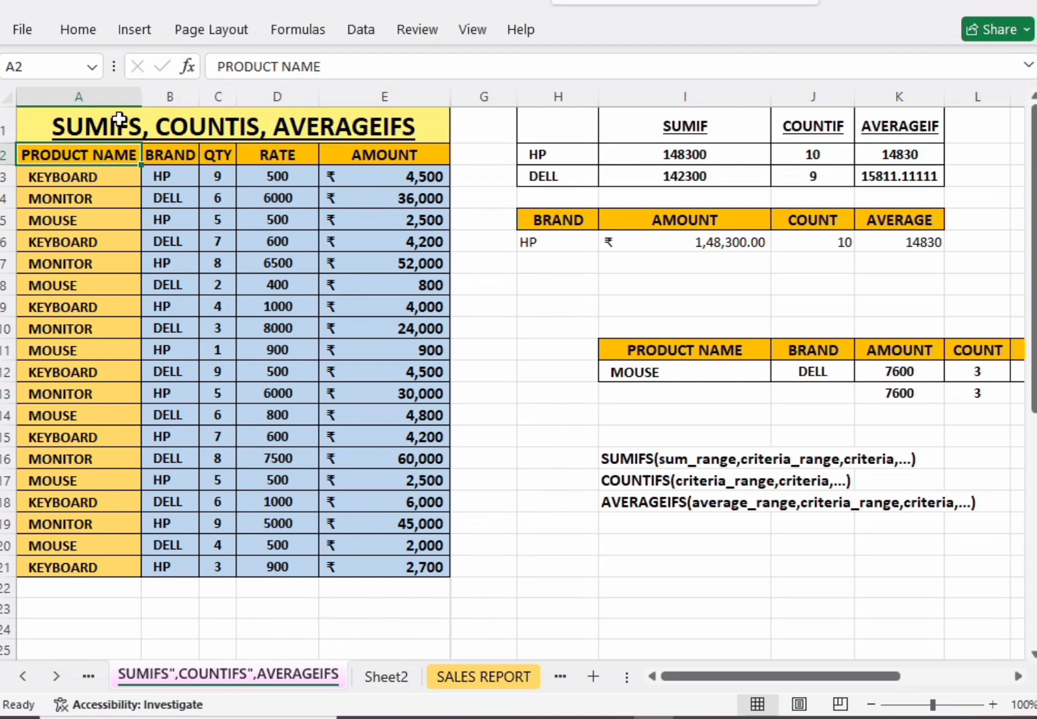
pyautogui.hotkey('ctrl', 'c')
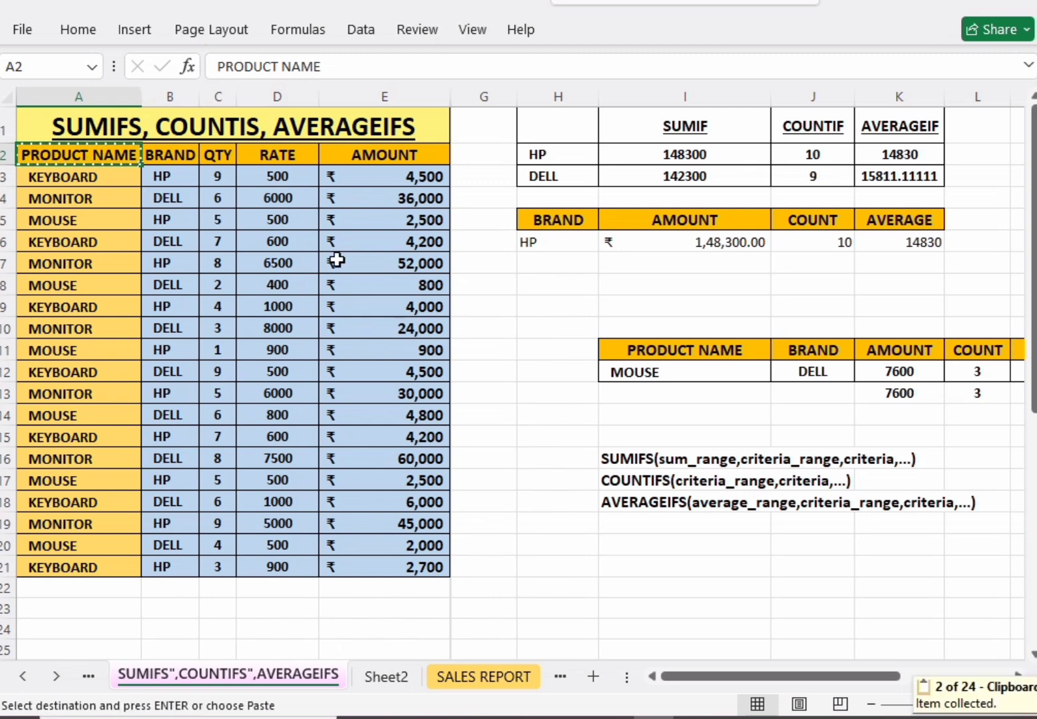
pyautogui.click(565, 285)
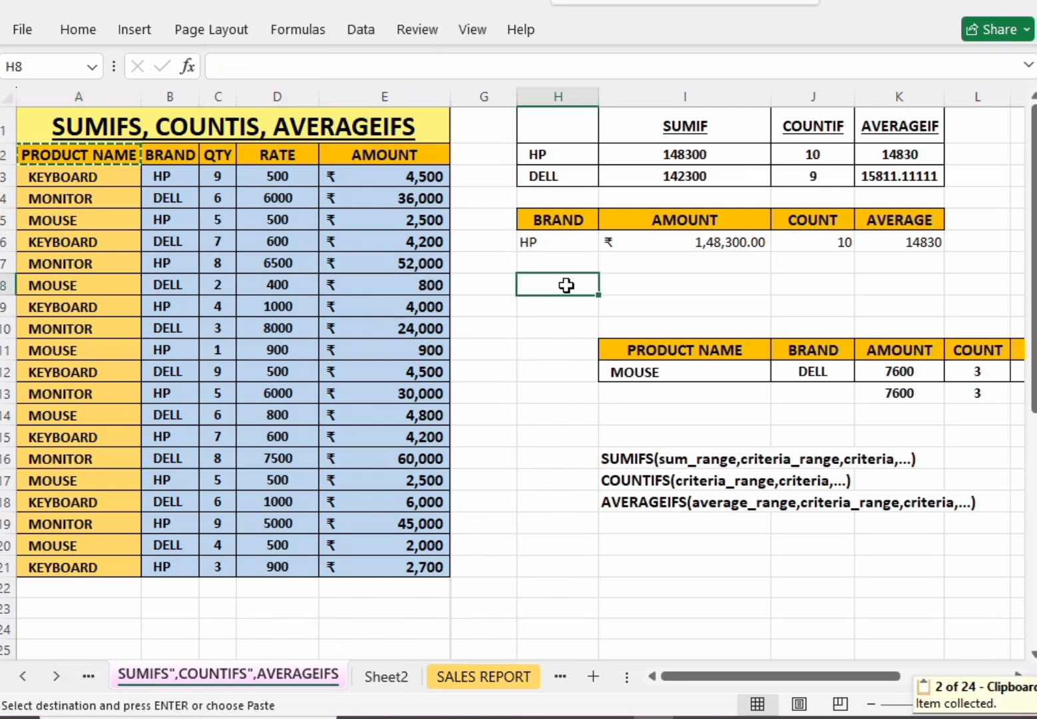
pyautogui.hotkey('ctrl', 'v')
pyautogui.press('Up')
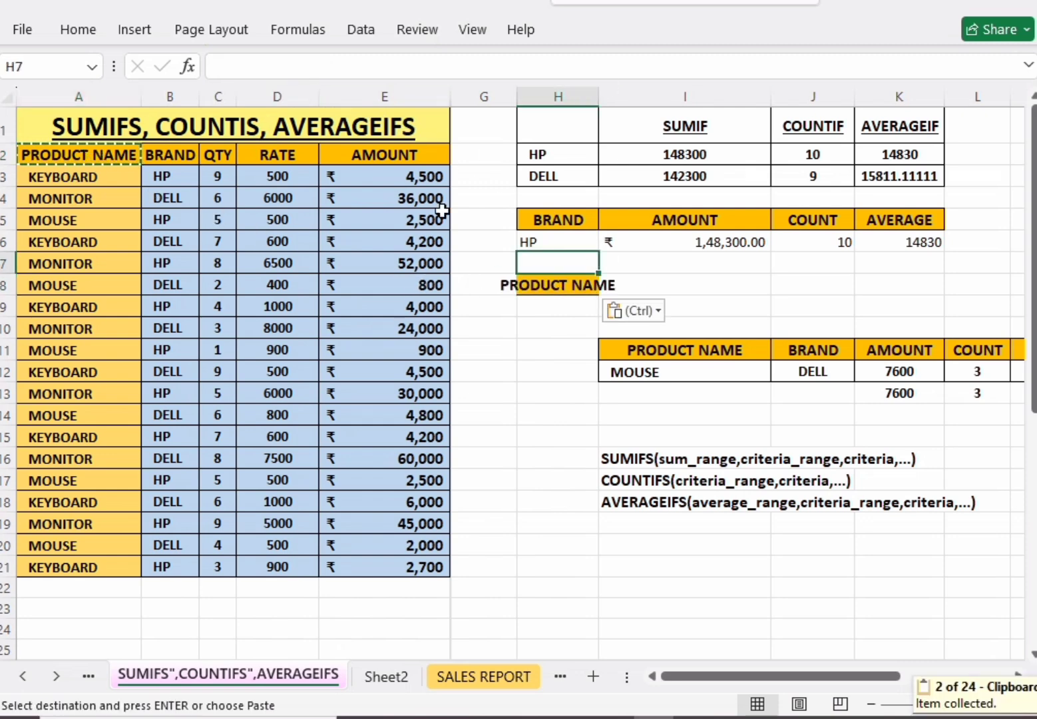
pyautogui.click(549, 345)
# Step: Shorten the header text in cell H8 to PRODUCT
pyautogui.click(558, 289)
pyautogui.click(346, 69)
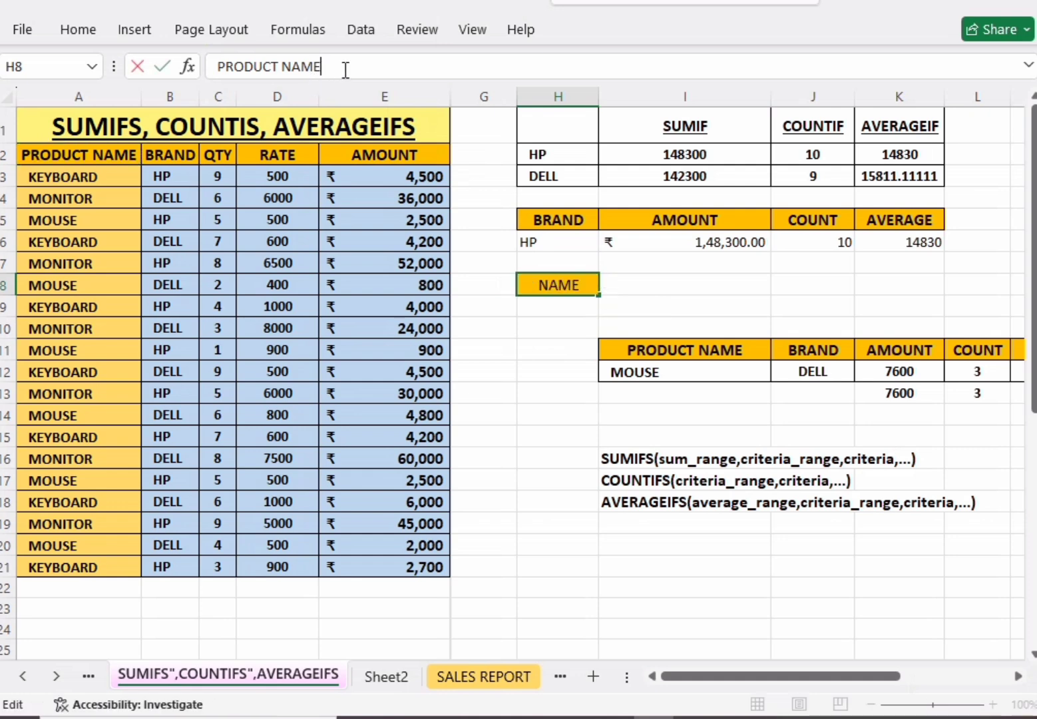
pyautogui.press('BackSpace')
pyautogui.press('BackSpace')
pyautogui.press('BackSpace')
pyautogui.press('BackSpace')
pyautogui.press('BackSpace')
pyautogui.press('Return')
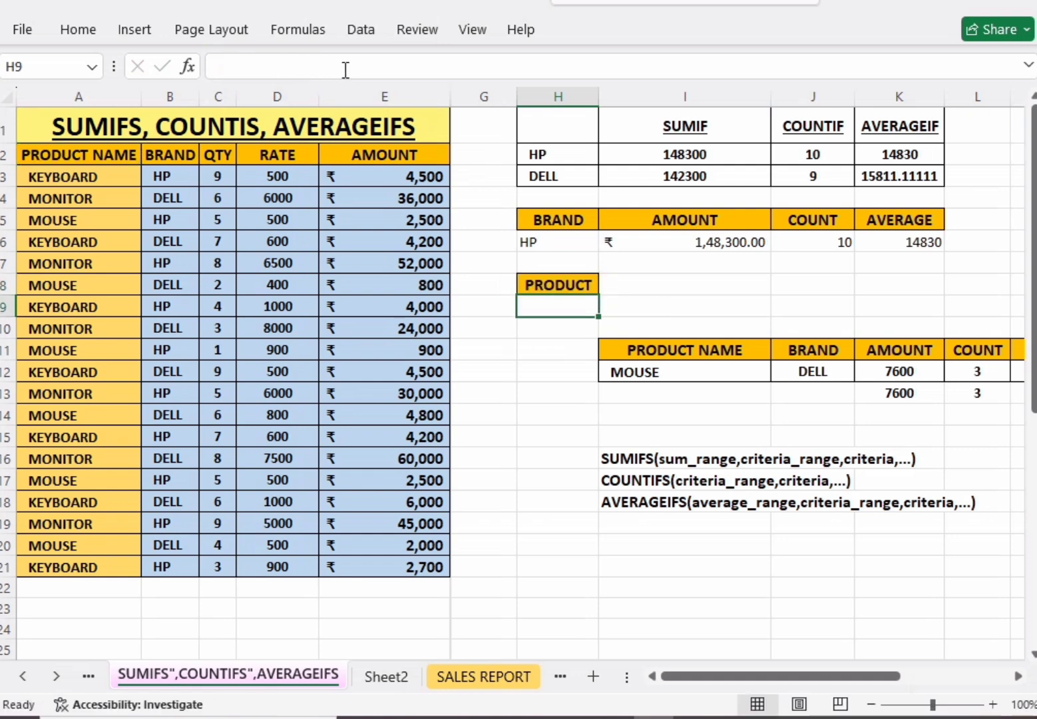
pyautogui.click(649, 322)
pyautogui.click(626, 283)
pyautogui.click(585, 287)
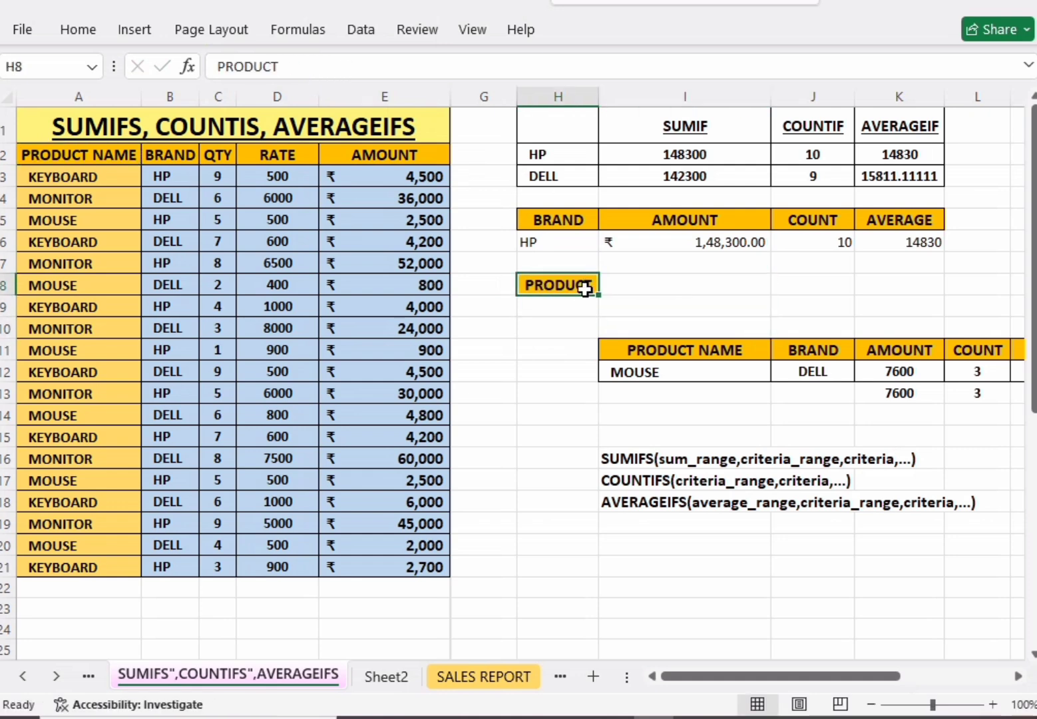
pyautogui.click(576, 306)
pyautogui.click(578, 285)
# Step: Copy the AMOUNT header from E2 into cell I8 of the product summary
pyautogui.click(652, 284)
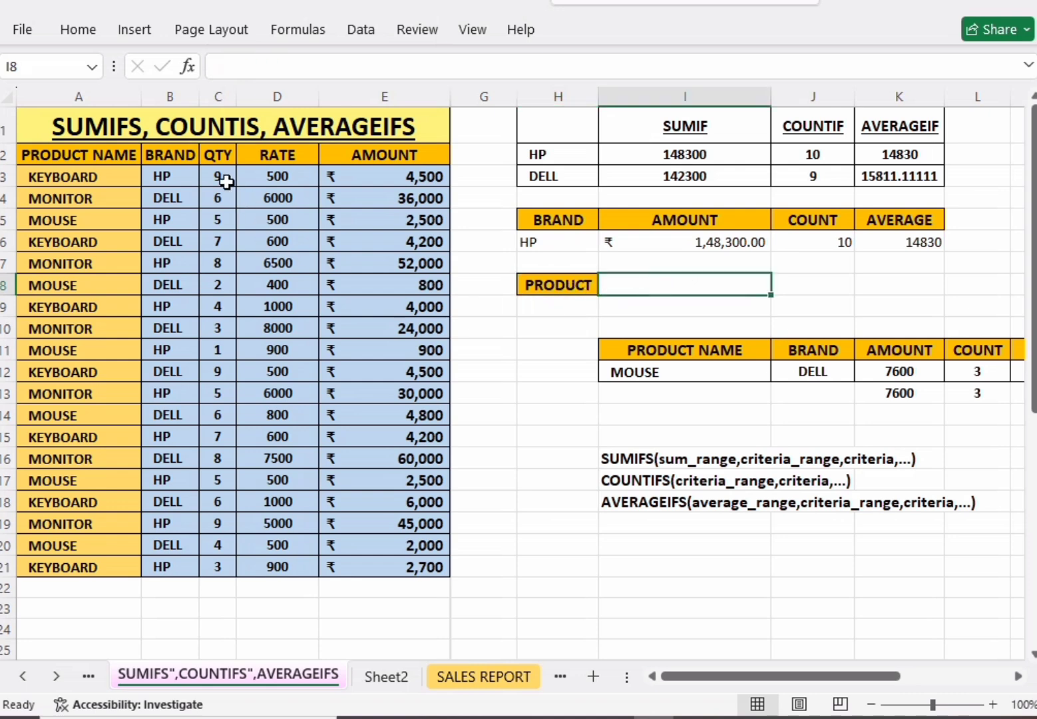
pyautogui.click(386, 156)
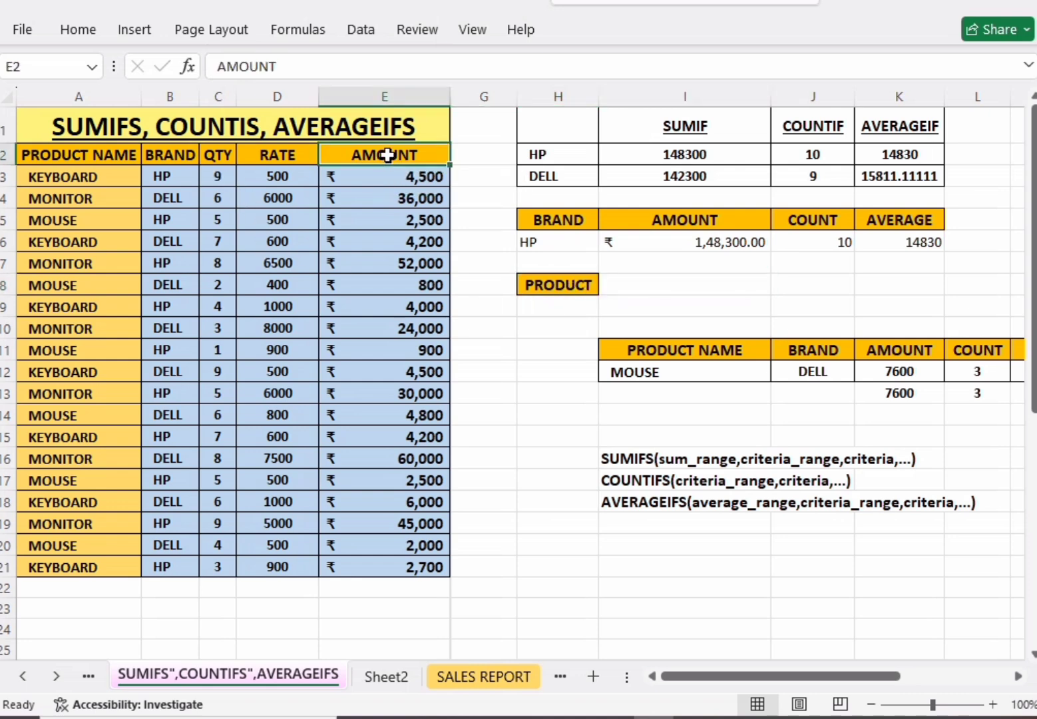
pyautogui.hotkey('ctrl', 'c')
pyautogui.click(610, 282)
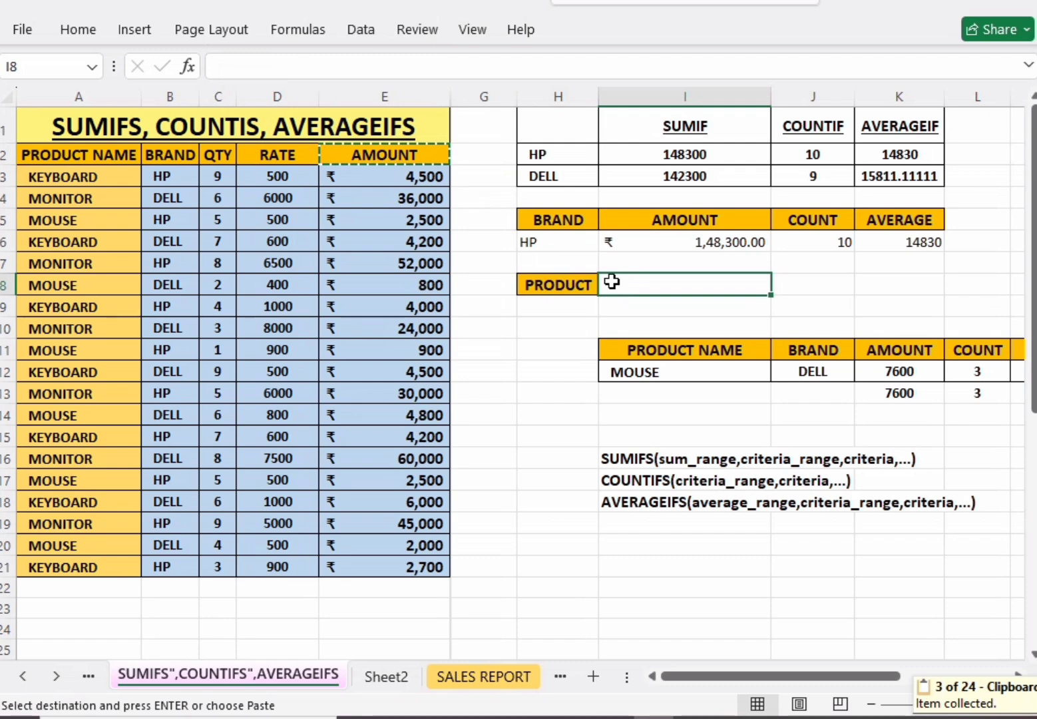
pyautogui.hotkey('ctrl', 'v')
# Step: Copy the COUNT header from J5 into cell J8 of the product summary
pyautogui.click(789, 281)
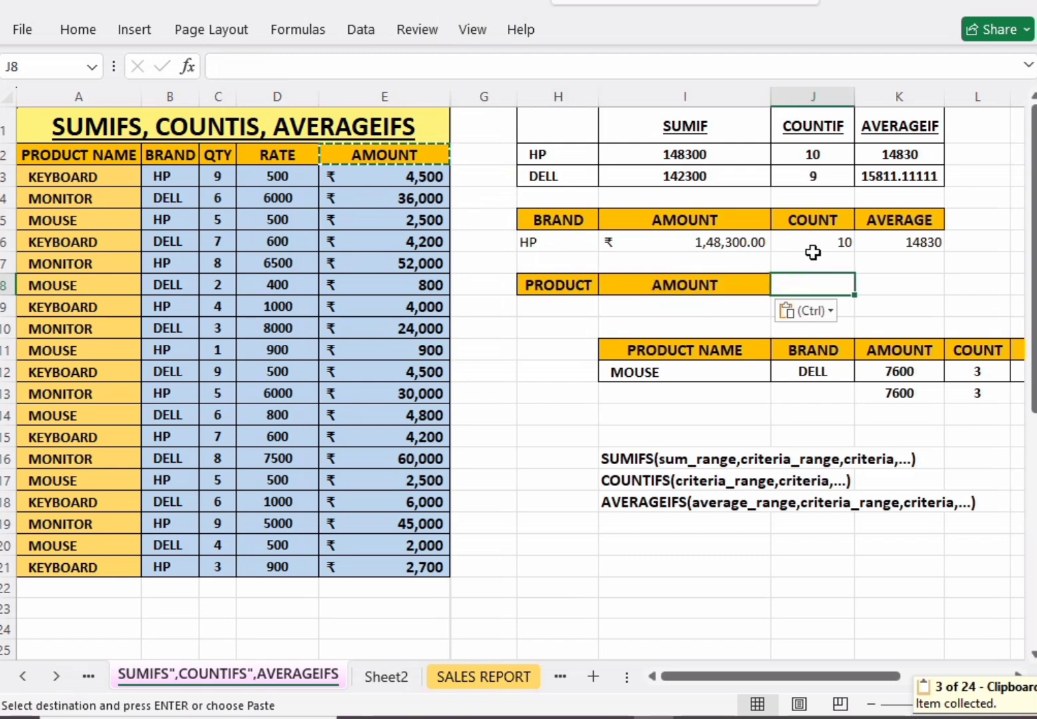
pyautogui.click(810, 227)
pyautogui.hotkey('ctrl', 'c')
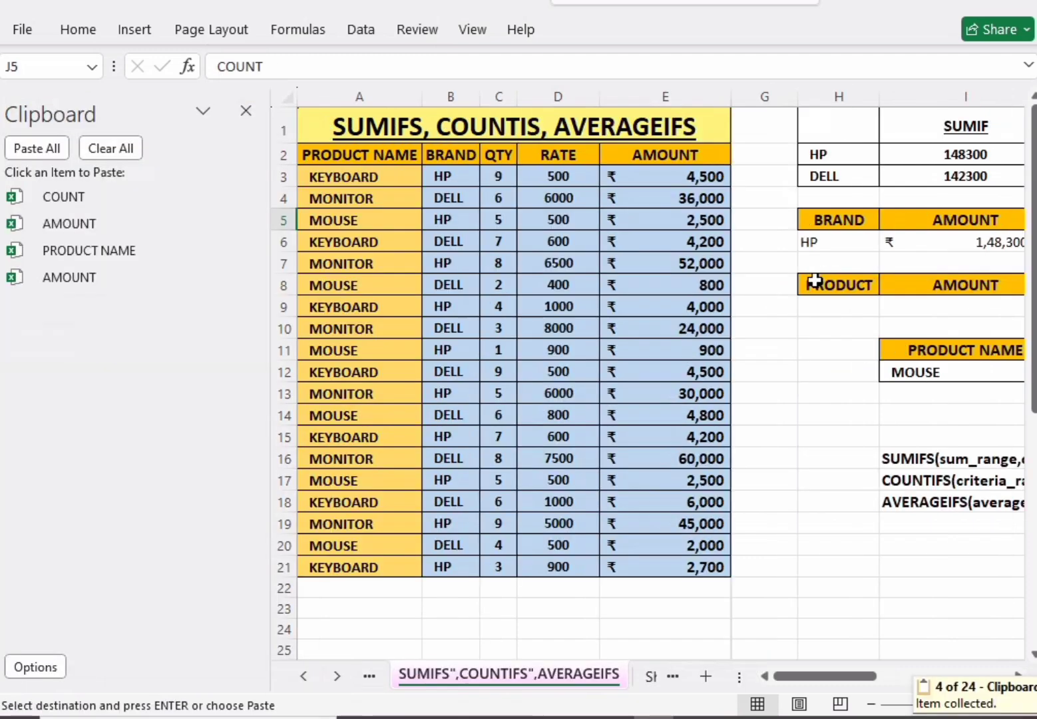
pyautogui.click(815, 281)
pyautogui.click(246, 110)
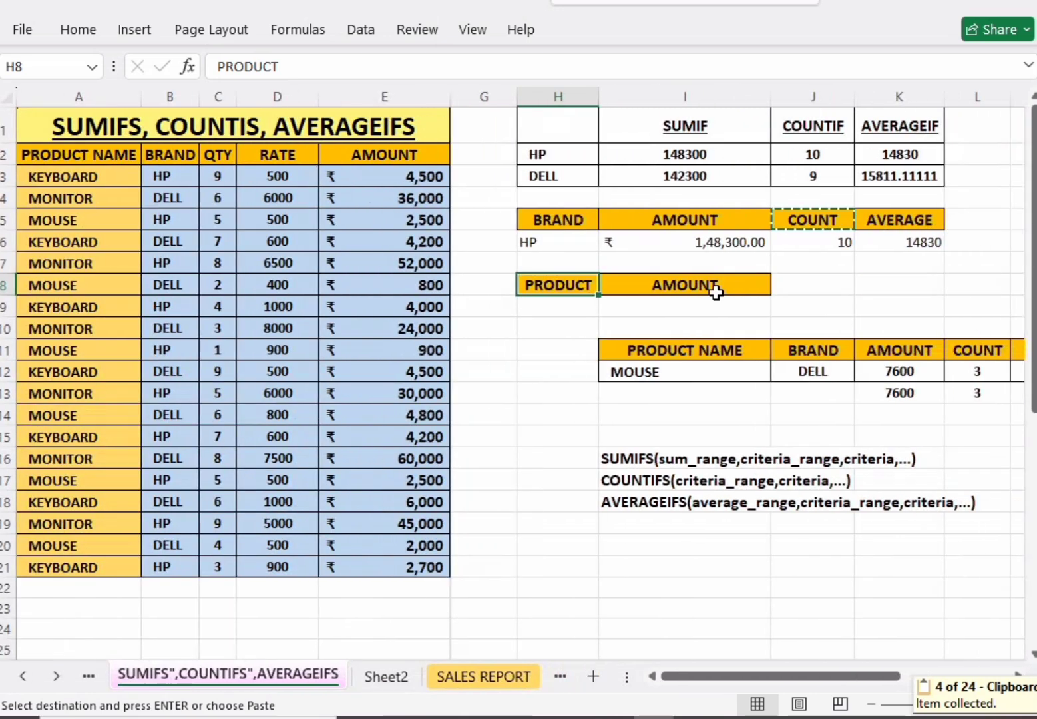
pyautogui.click(787, 282)
pyautogui.hotkey('ctrl', 'v')
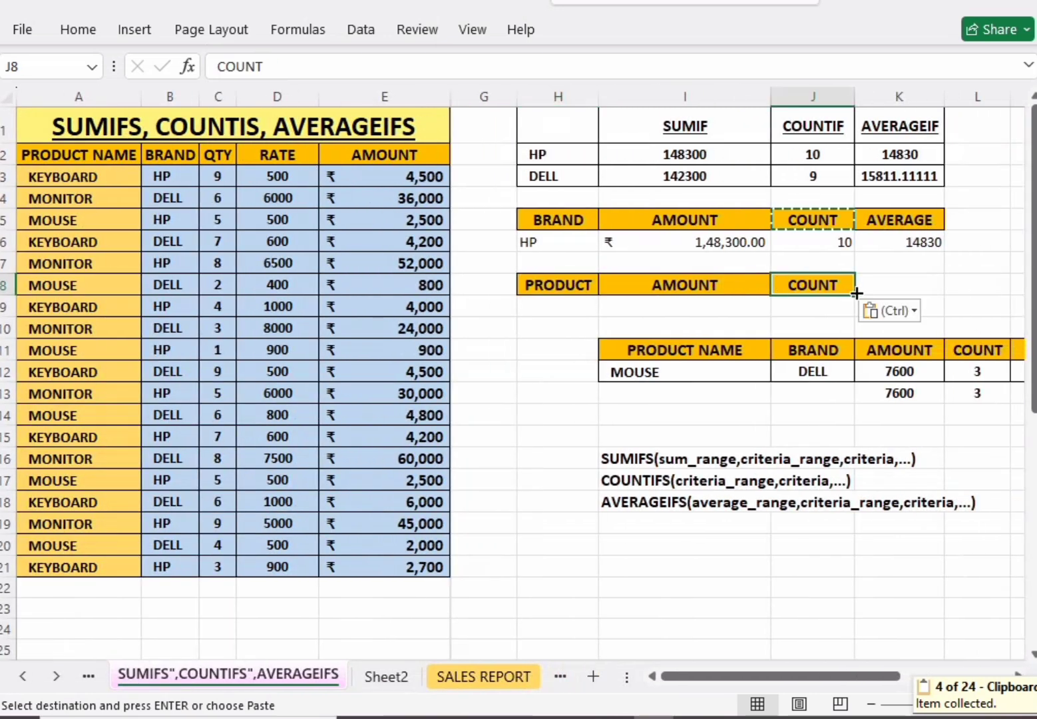
# Step: Copy the AVERAGE header from K5 into cell K8 to finish the product summary's header row
pyautogui.click(873, 282)
pyautogui.click(882, 224)
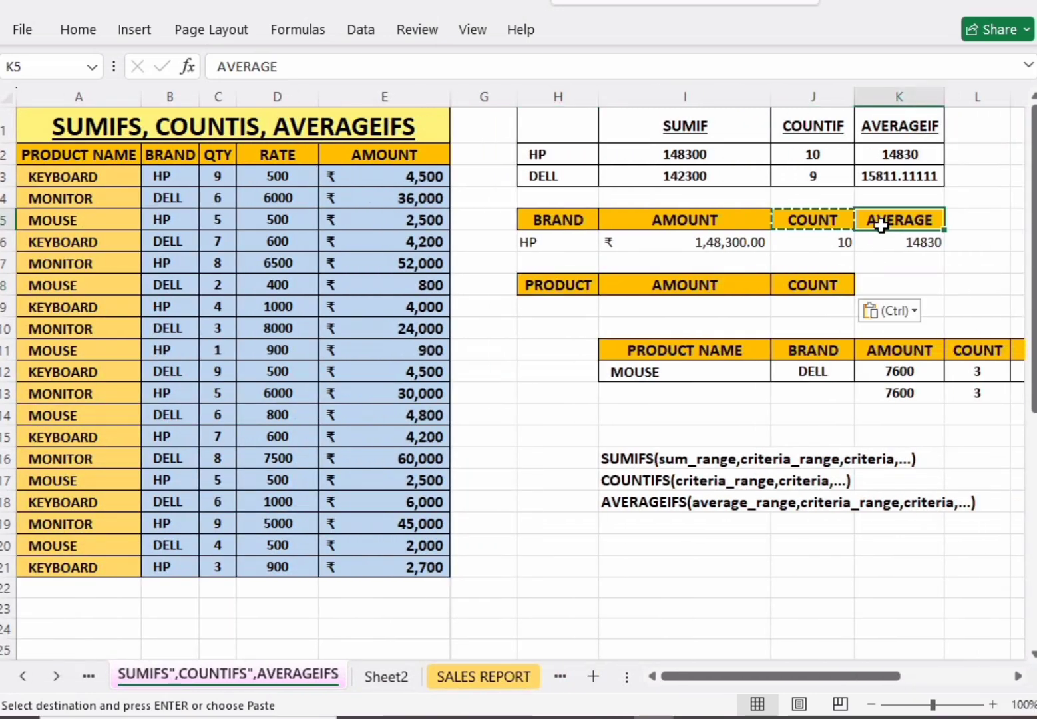
pyautogui.hotkey('ctrl', 'c')
pyautogui.click(891, 288)
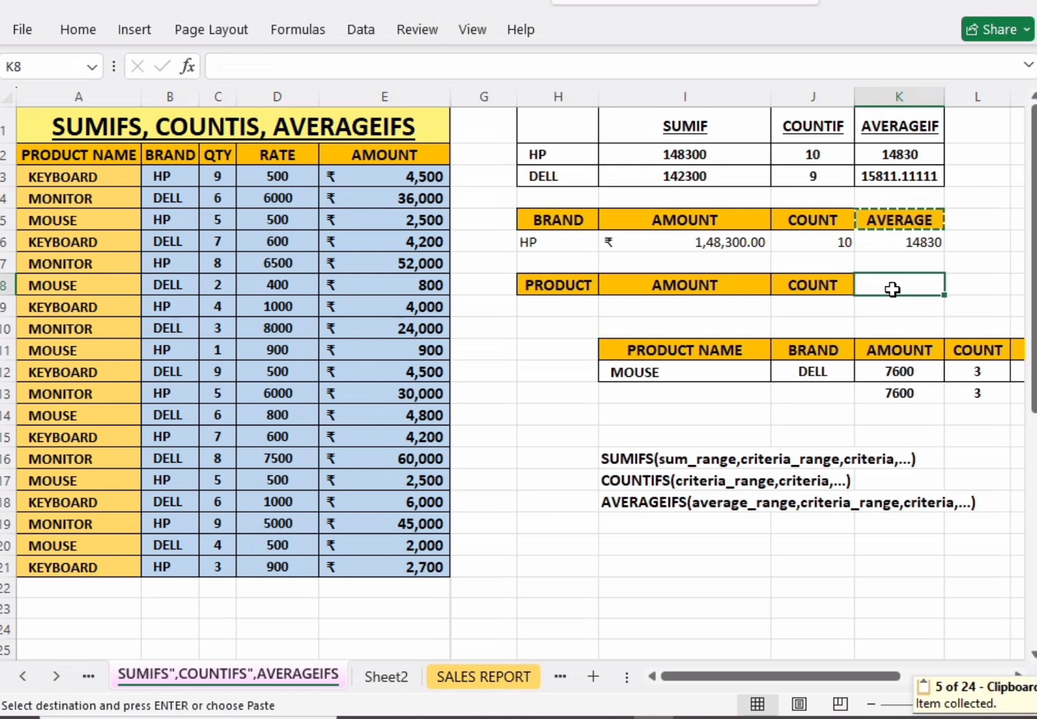
pyautogui.hotkey('ctrl', 'v')
pyautogui.click(812, 308)
# Step: Add a list data validation to cell H9 using =$A$3:$A$5 as the source for the product drop-down
pyautogui.click(551, 308)
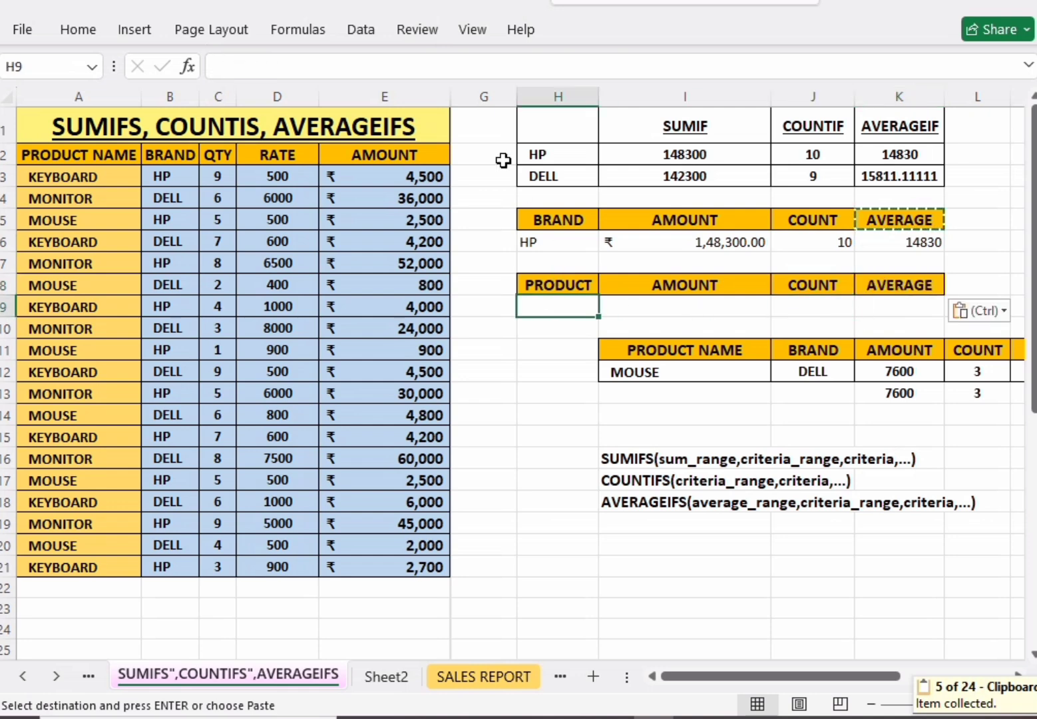
pyautogui.click(359, 29)
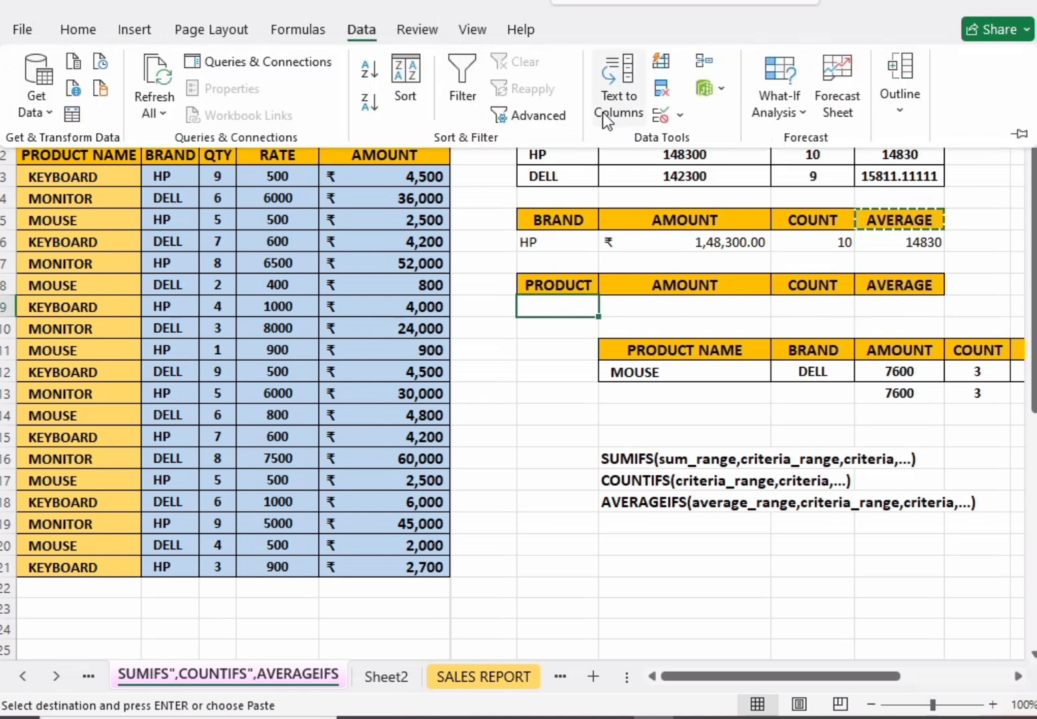
pyautogui.click(664, 116)
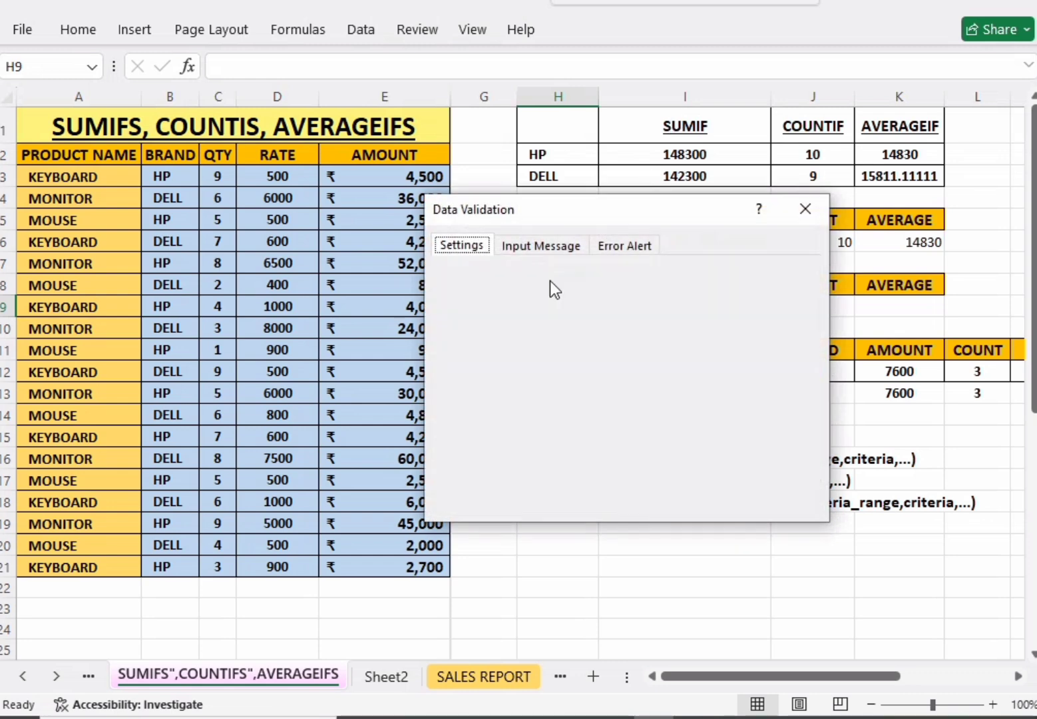
pyautogui.click(611, 248)
pyautogui.click(541, 245)
pyautogui.click(466, 246)
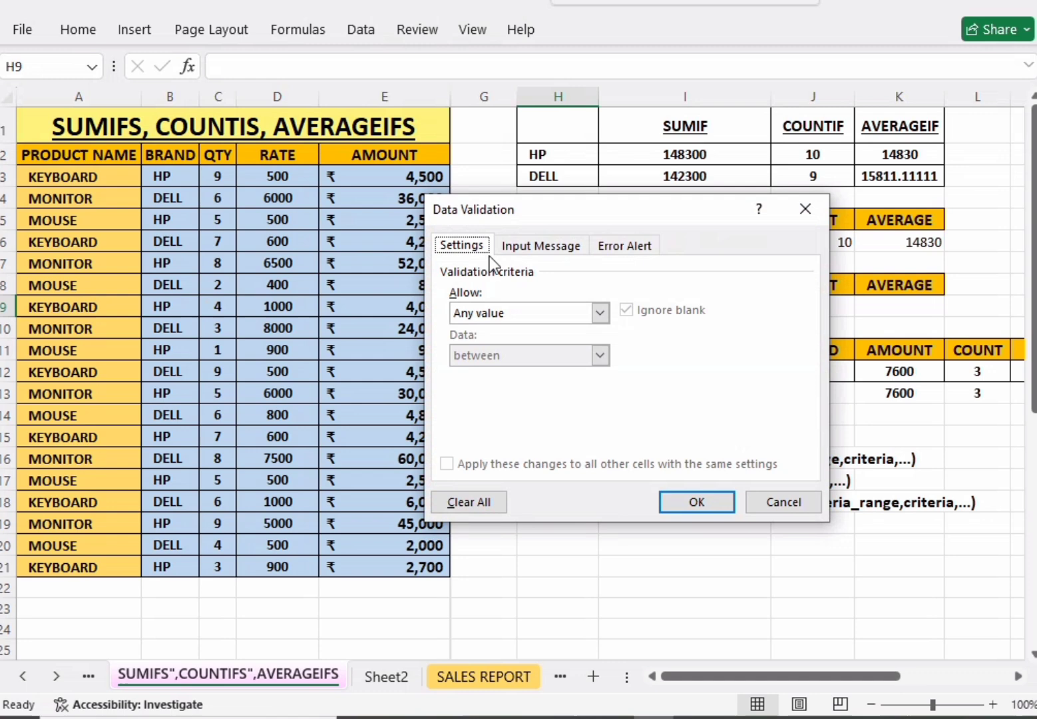
pyautogui.click(597, 314)
pyautogui.click(502, 371)
pyautogui.click(490, 392)
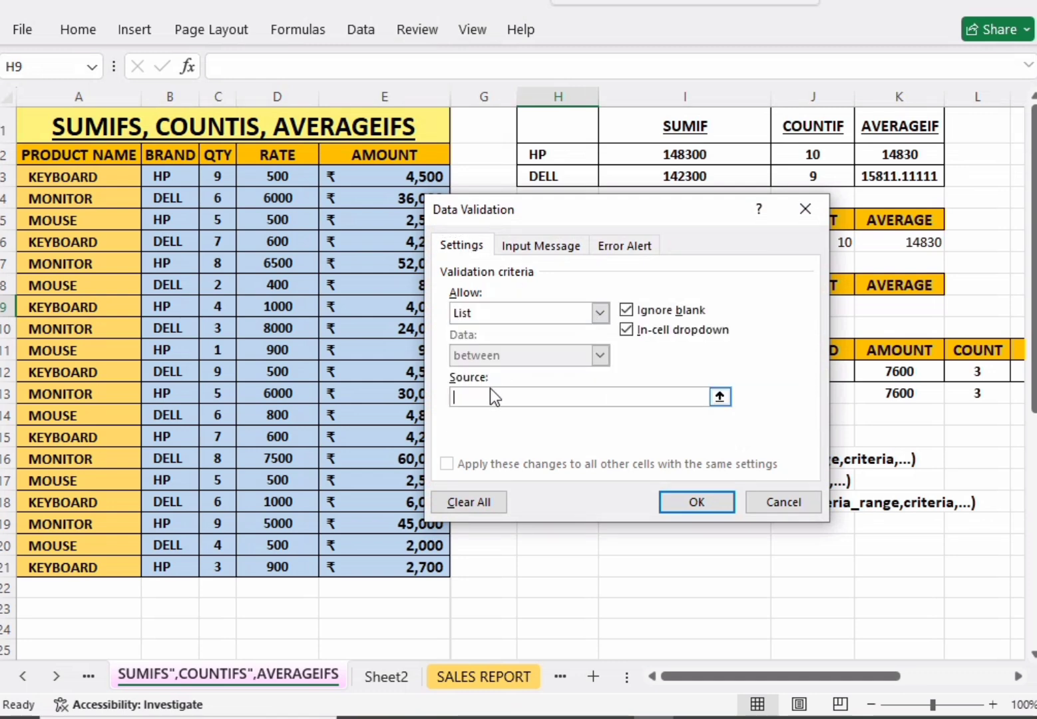
pyautogui.click(87, 178)
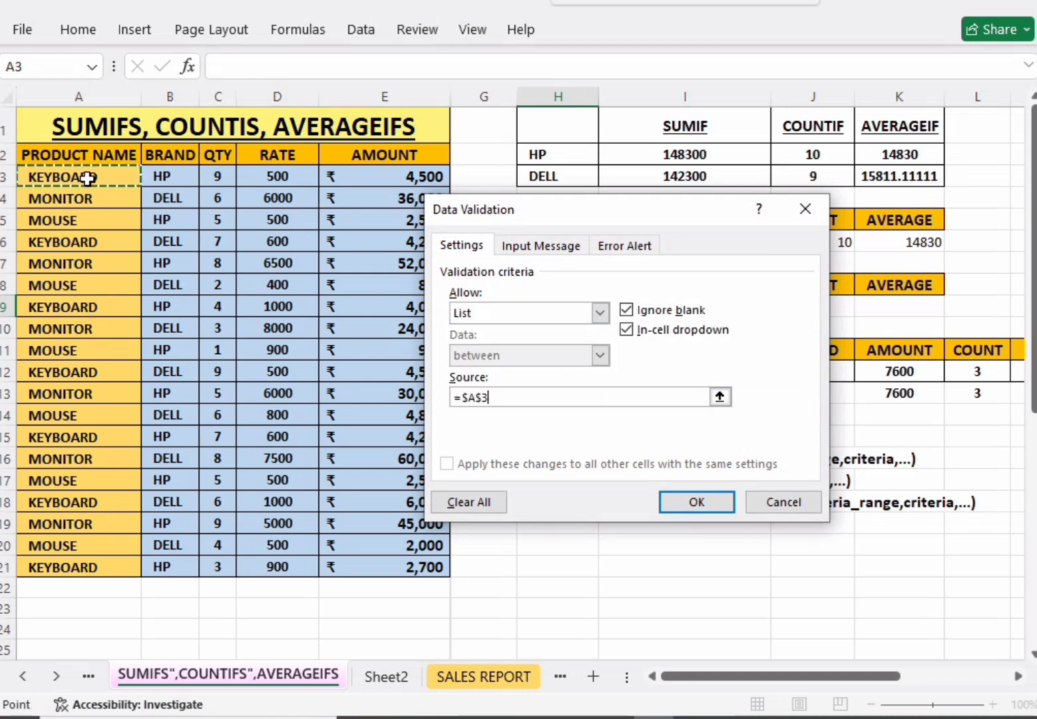
pyautogui.moveTo(87, 177); pyautogui.dragTo(81, 224)
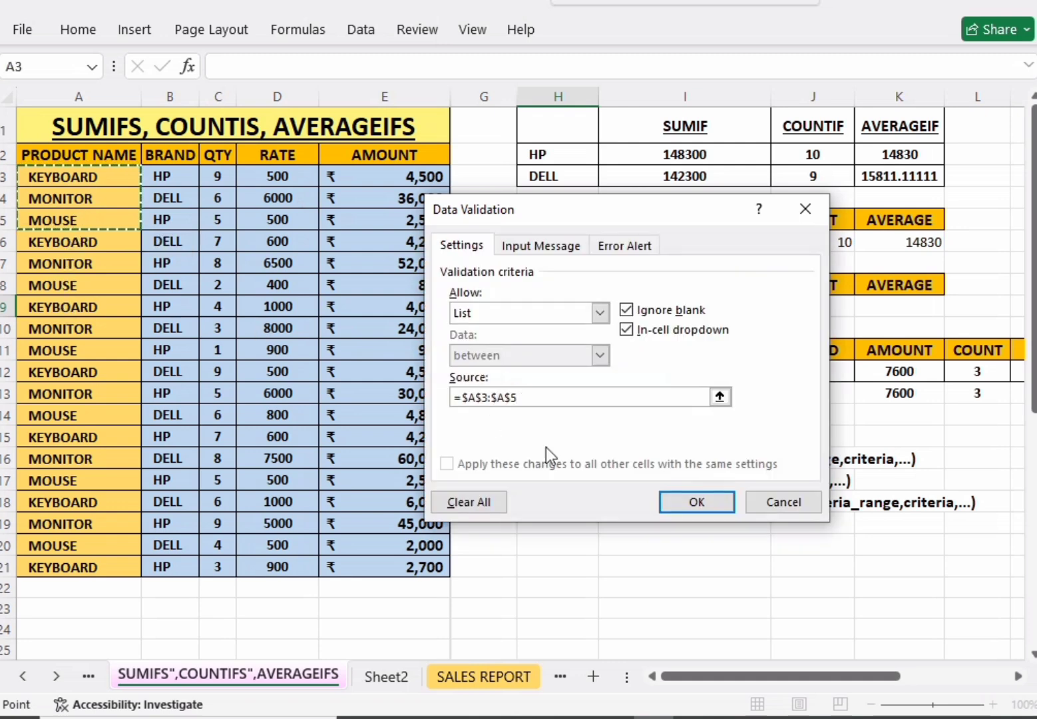
pyautogui.click(696, 502)
# Step: Choose MONITOR from the product drop-down in cell H9
pyautogui.click(615, 306)
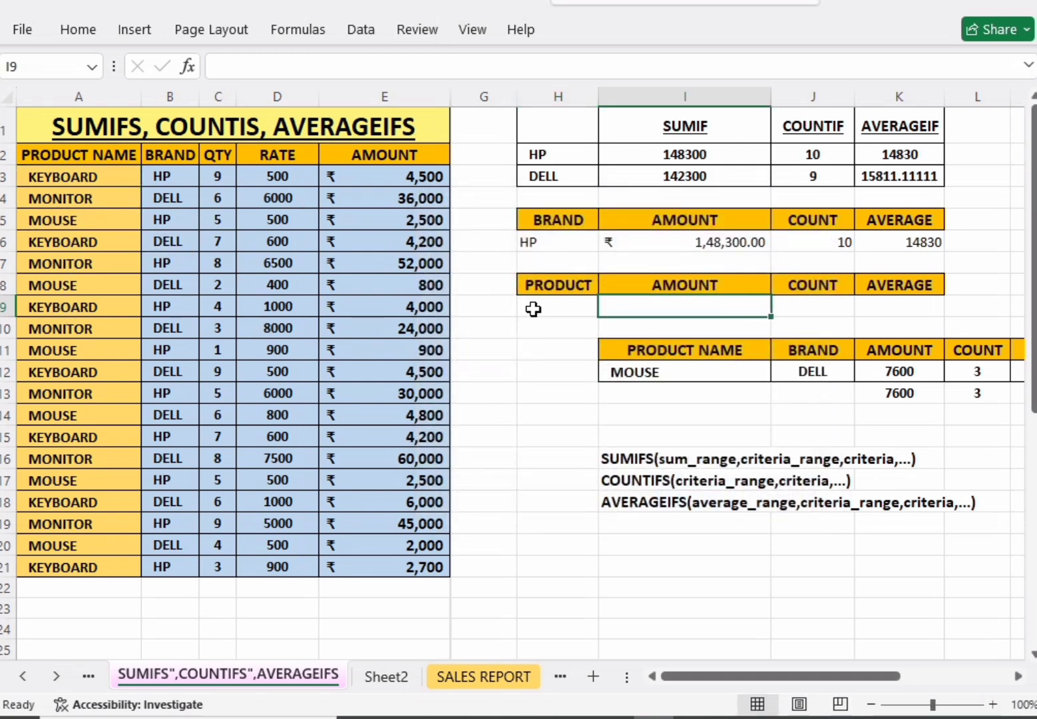
pyautogui.click(533, 308)
pyautogui.click(607, 307)
pyautogui.click(532, 337)
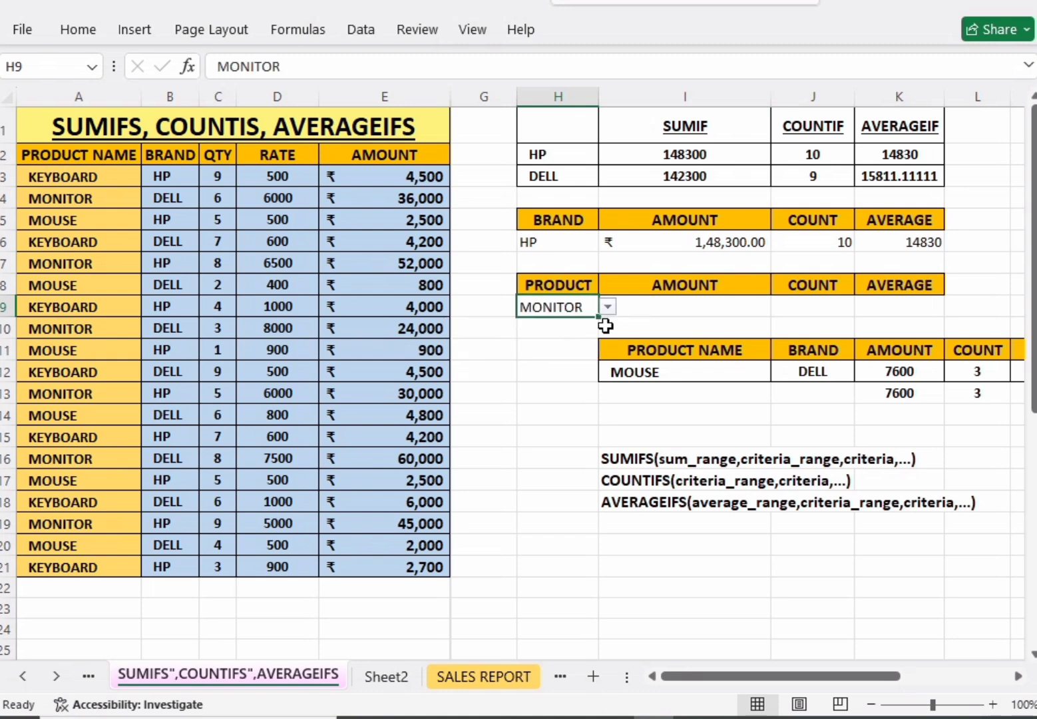
# Step: Enter =SUMIF(A2:A21,H9,E2:E21) in cell I9 to total the amount for the selected product
pyautogui.click(668, 303)
pyautogui.write('=')
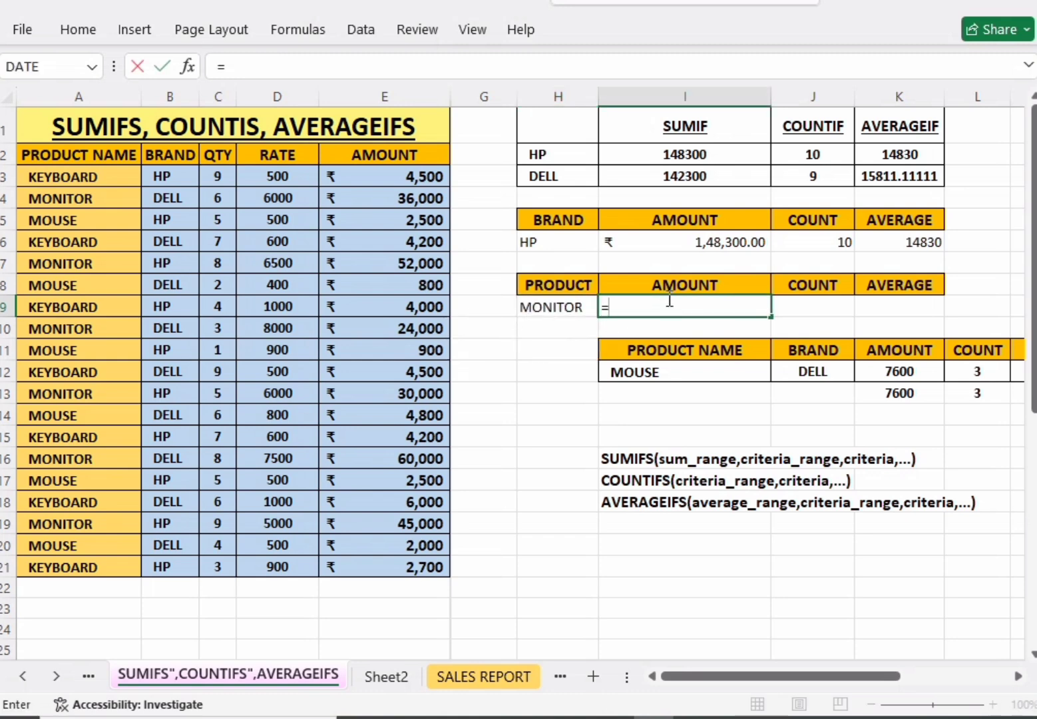
pyautogui.write('SUMIF(')
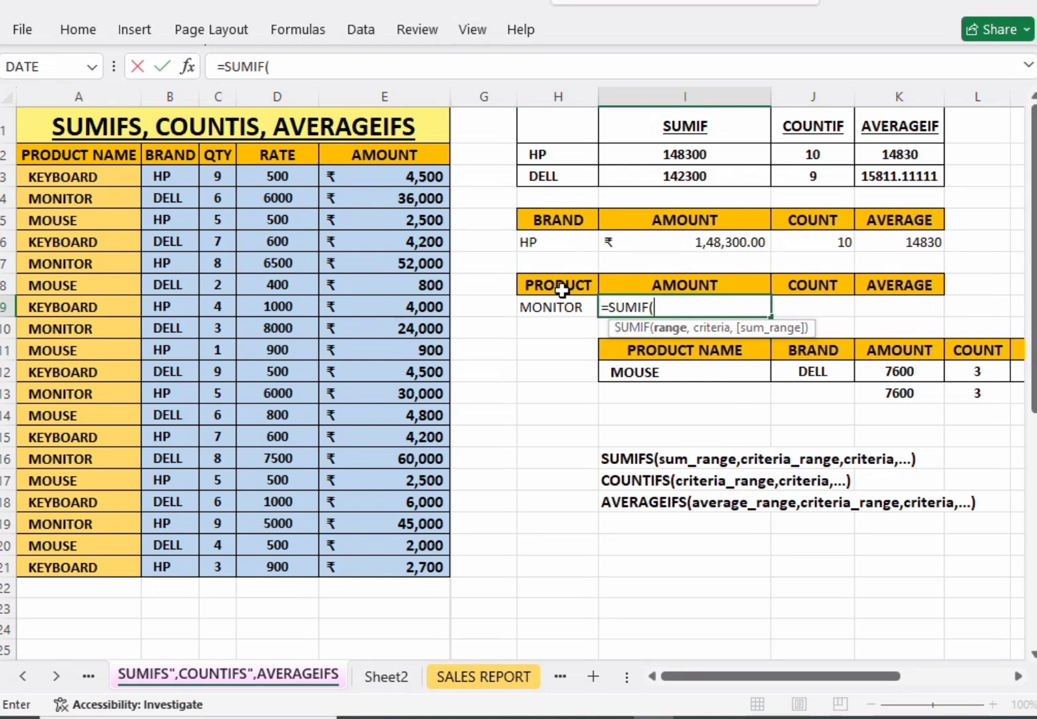
pyautogui.moveTo(90, 160); pyautogui.dragTo(88, 564)
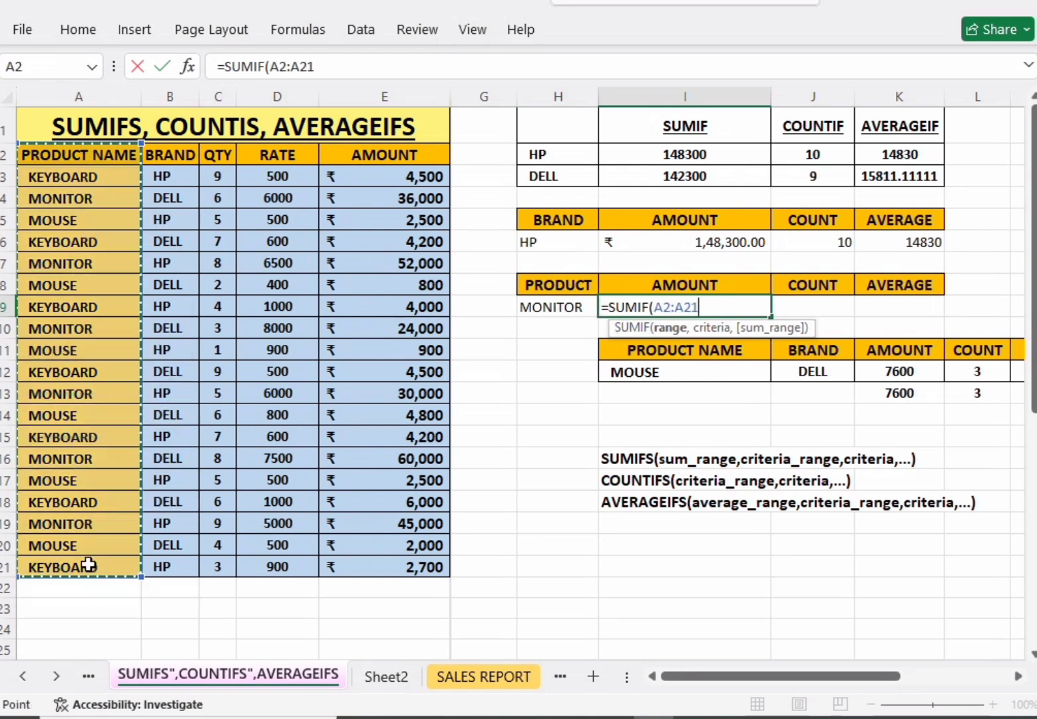
pyautogui.write(',')
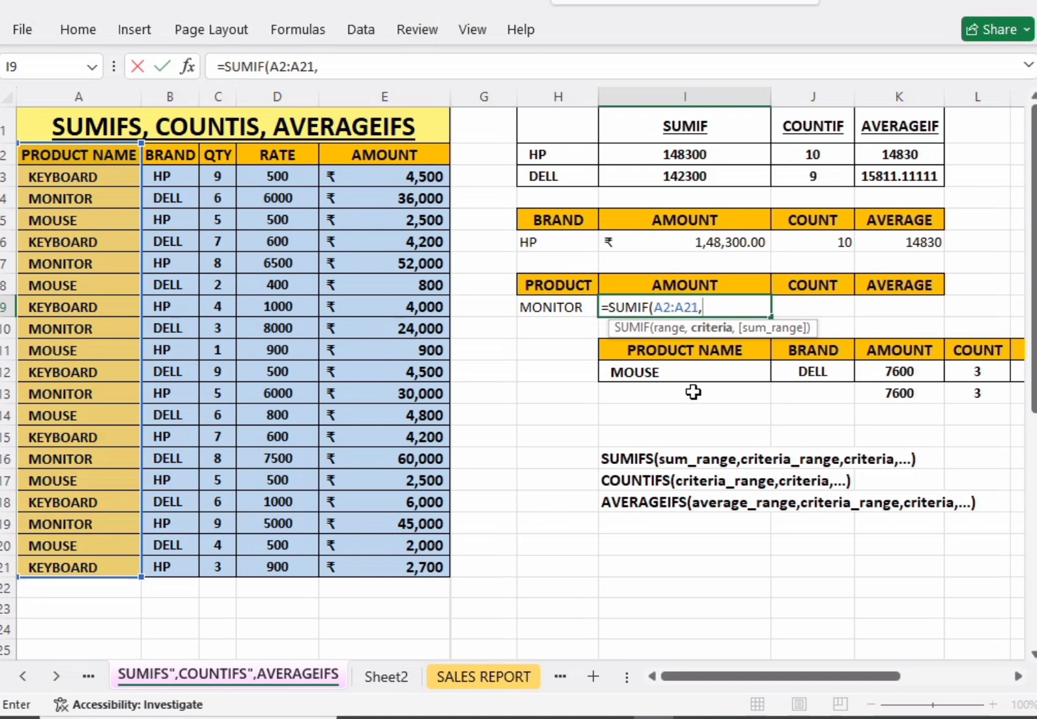
pyautogui.click(557, 306)
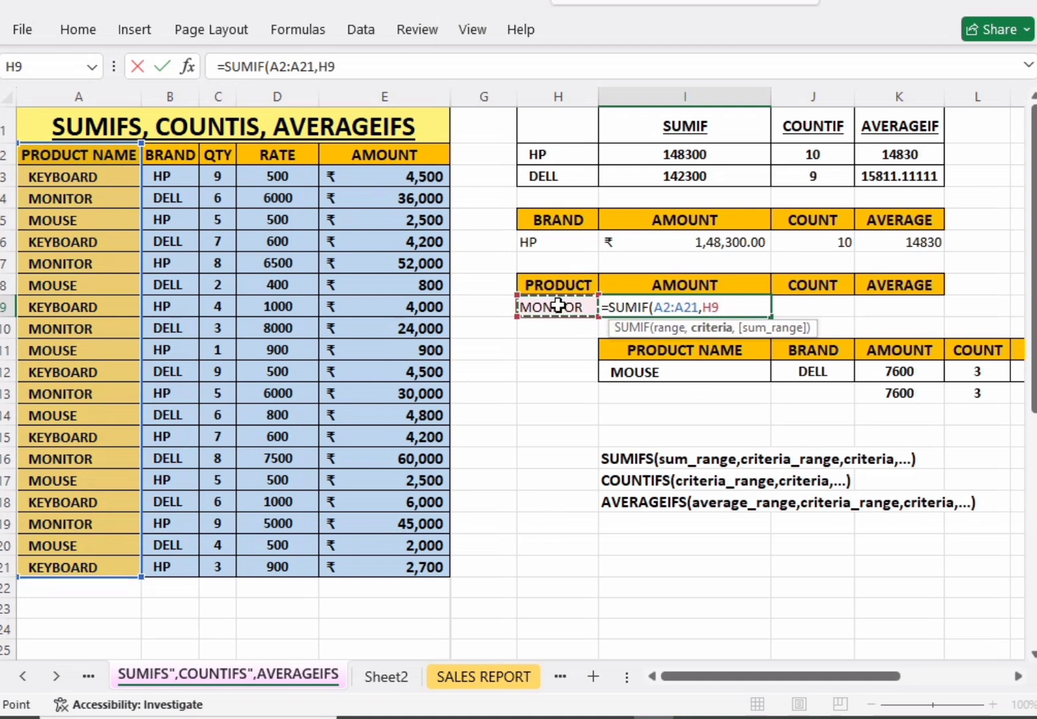
pyautogui.write(',')
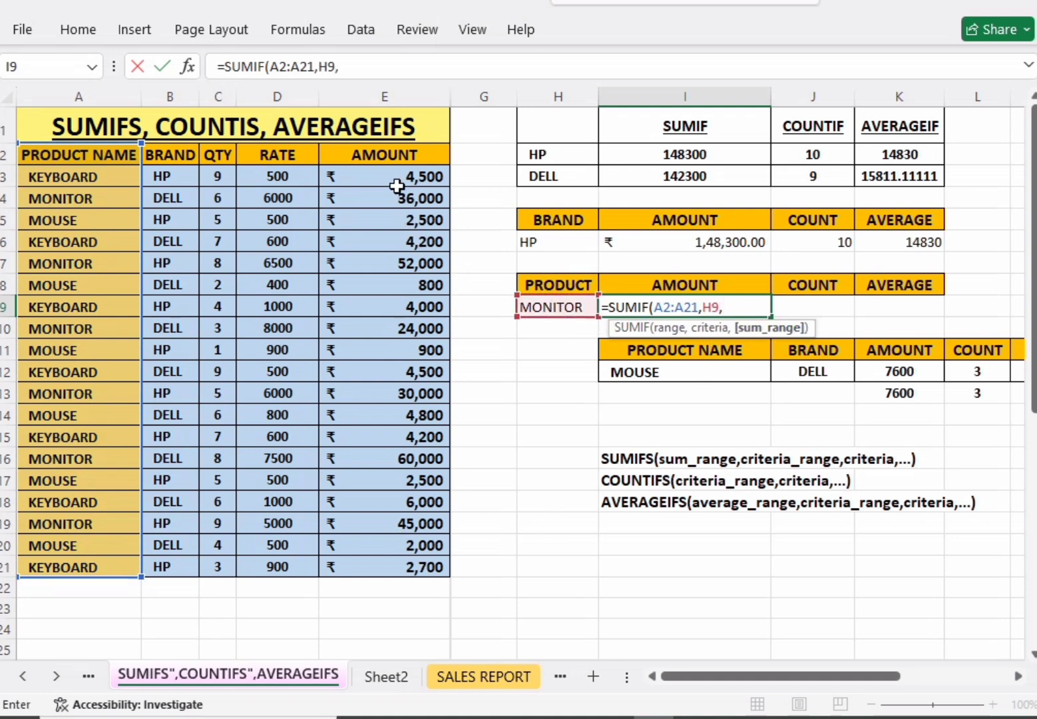
pyautogui.moveTo(397, 156); pyautogui.dragTo(416, 561)
pyautogui.press('Return')
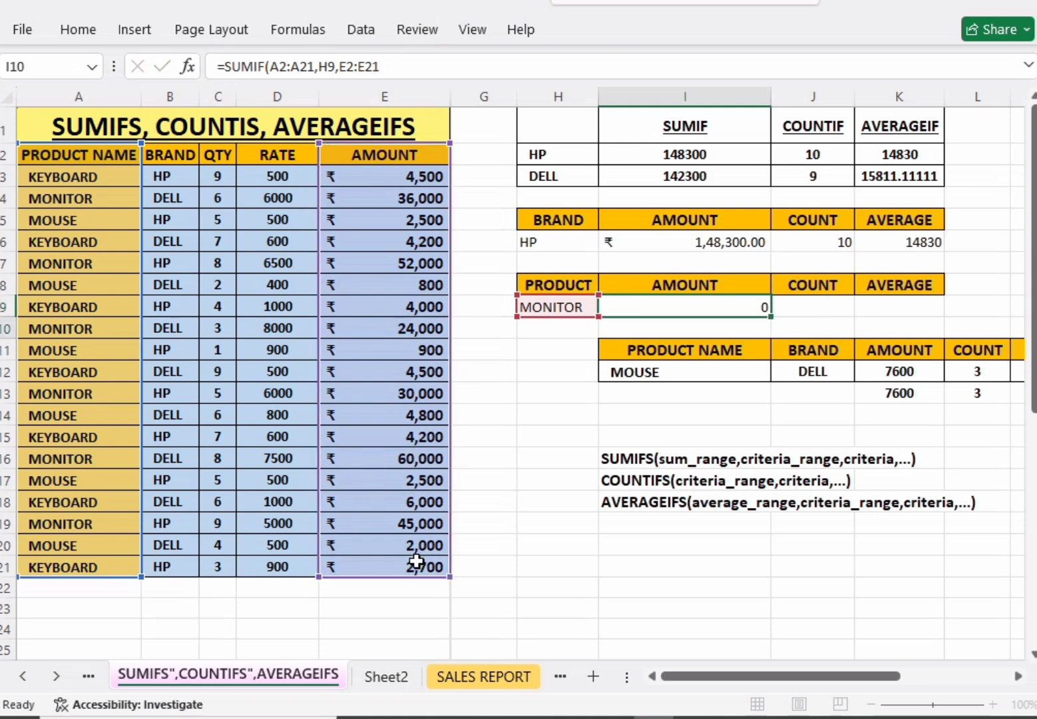
# Step: Test the H9 product drop-down with KEYBOARD and MOUSE, and return it to MONITOR
pyautogui.click(546, 308)
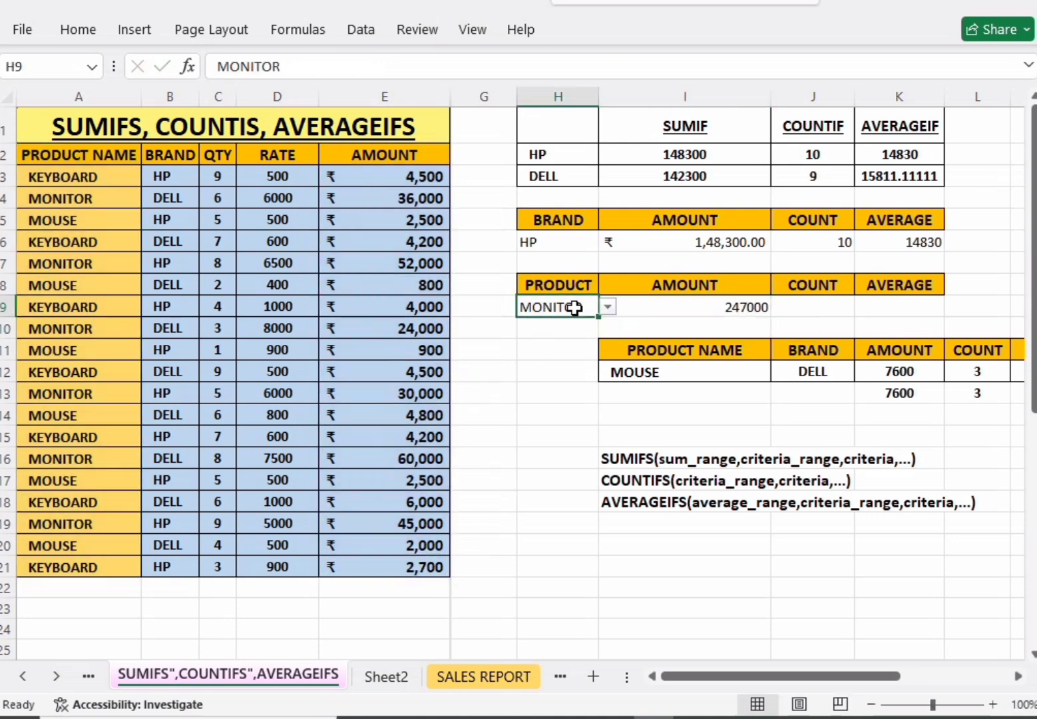
pyautogui.click(608, 307)
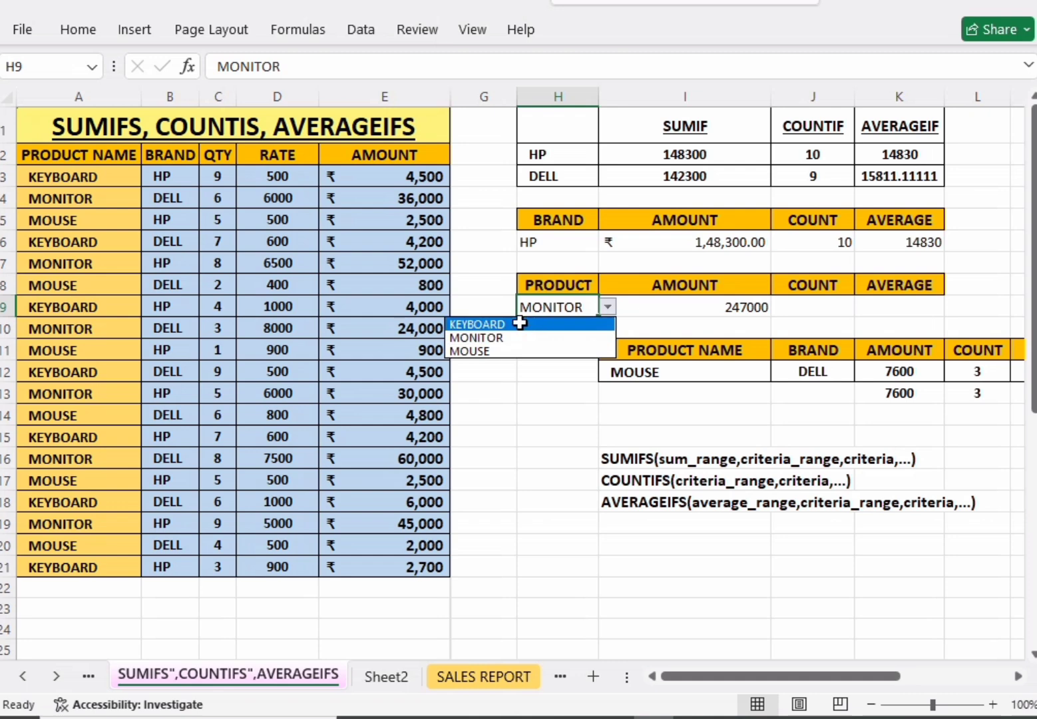
pyautogui.click(523, 322)
pyautogui.click(608, 308)
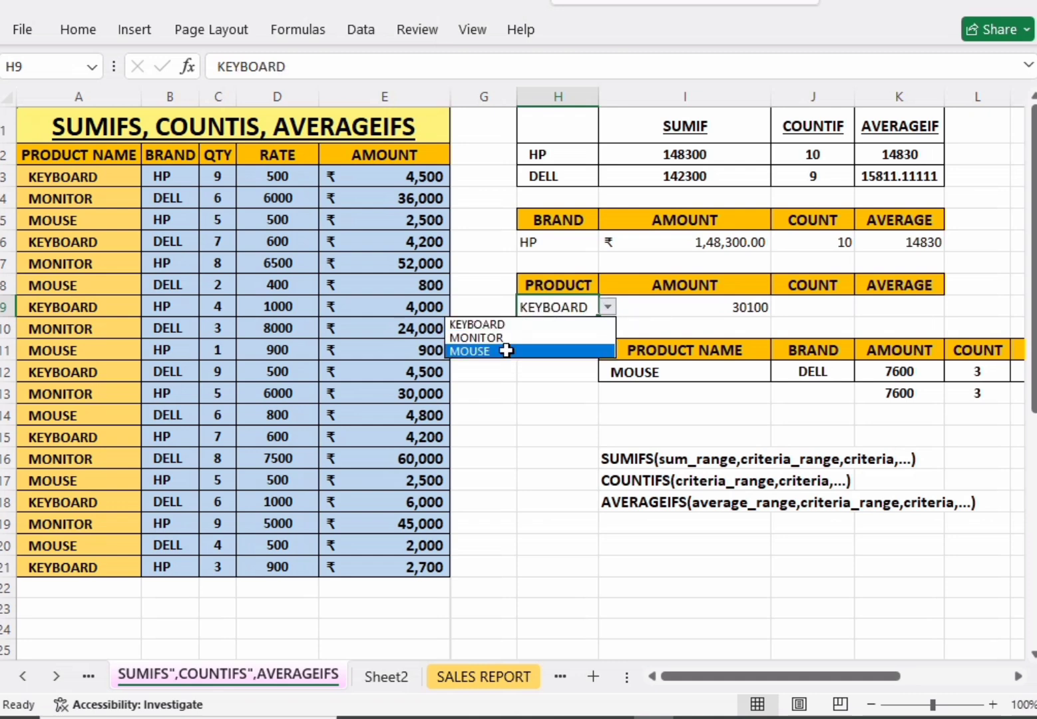
pyautogui.click(542, 352)
pyautogui.click(566, 307)
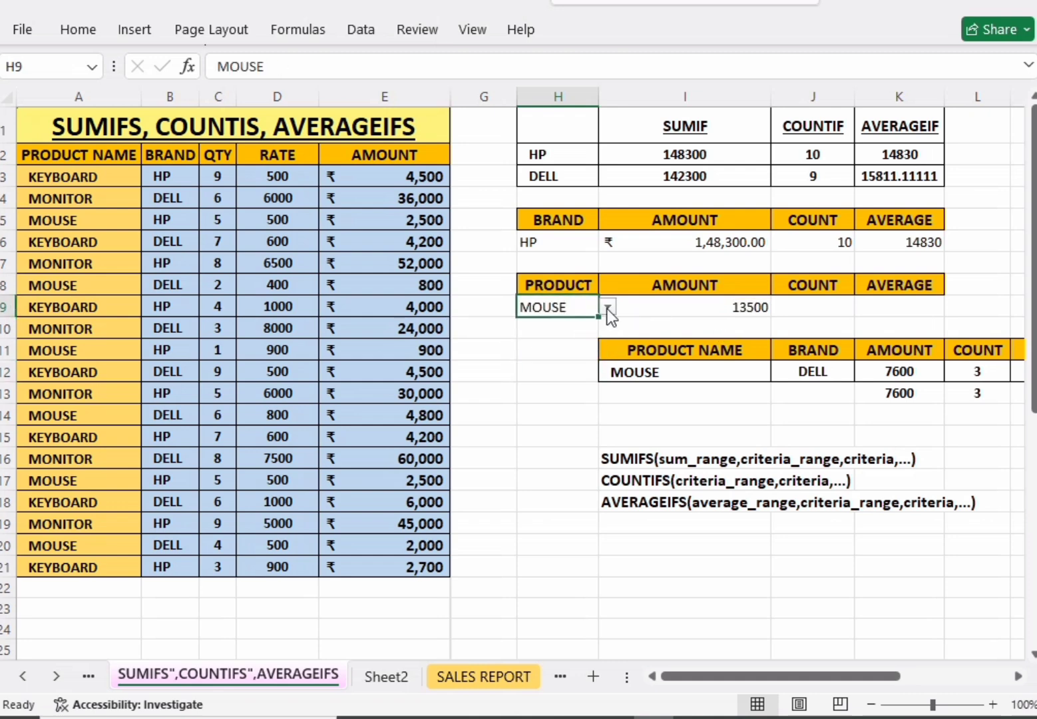
pyautogui.click(608, 308)
pyautogui.click(542, 331)
# Step: Examine the empty COUNT and AVERAGE cells J9:K9, the SUMIF formula in I9 and the product-and-brand table in rows 11 to 13
pyautogui.click(818, 303)
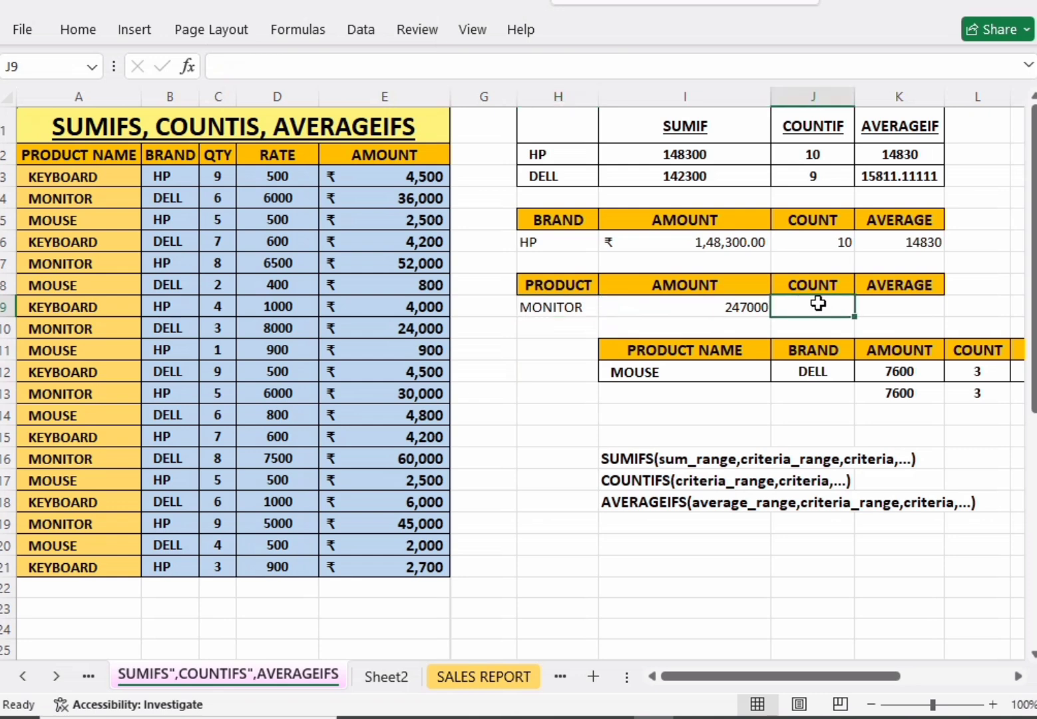
pyautogui.click(899, 298)
pyautogui.click(804, 311)
pyautogui.moveTo(828, 307); pyautogui.dragTo(886, 308)
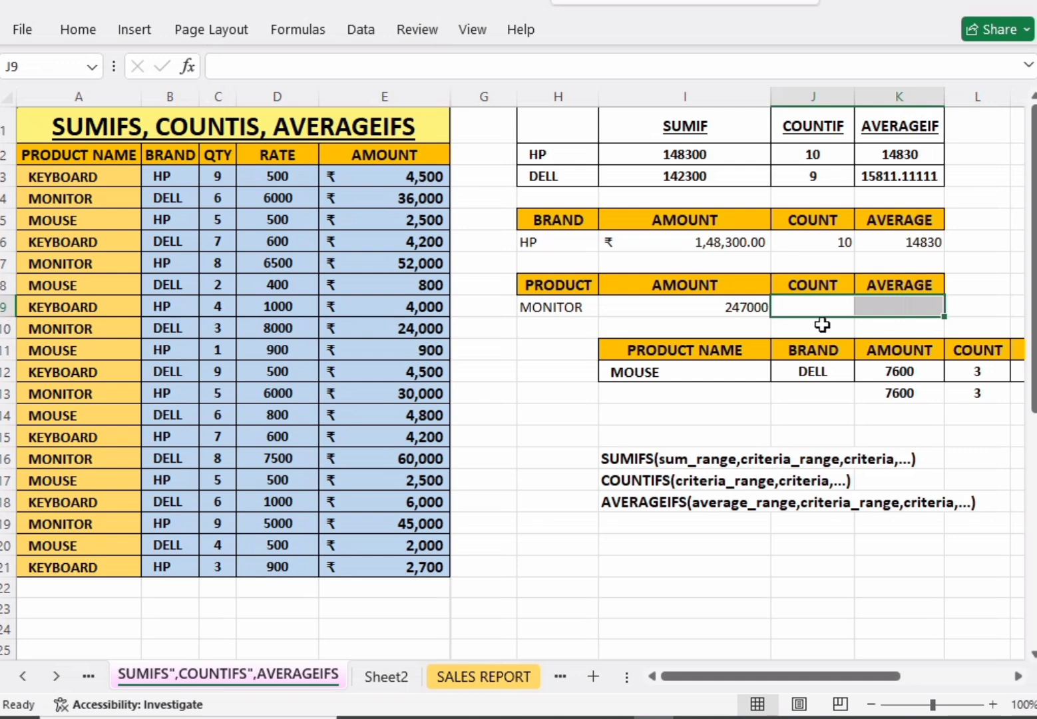
pyautogui.click(798, 327)
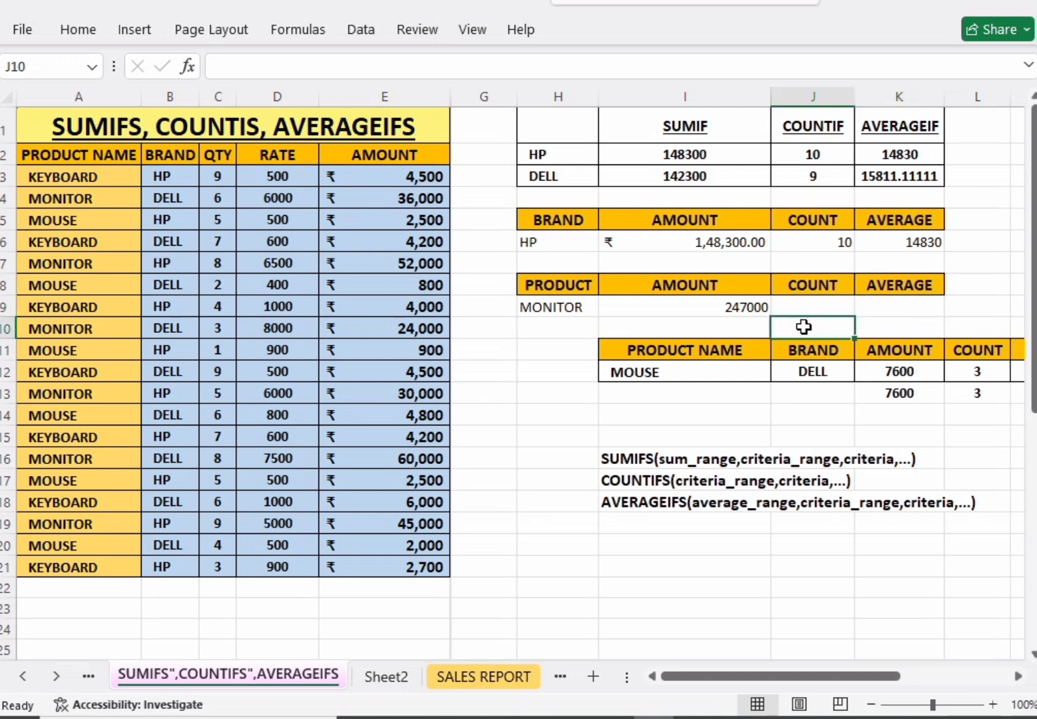
pyautogui.click(810, 308)
pyautogui.click(692, 370)
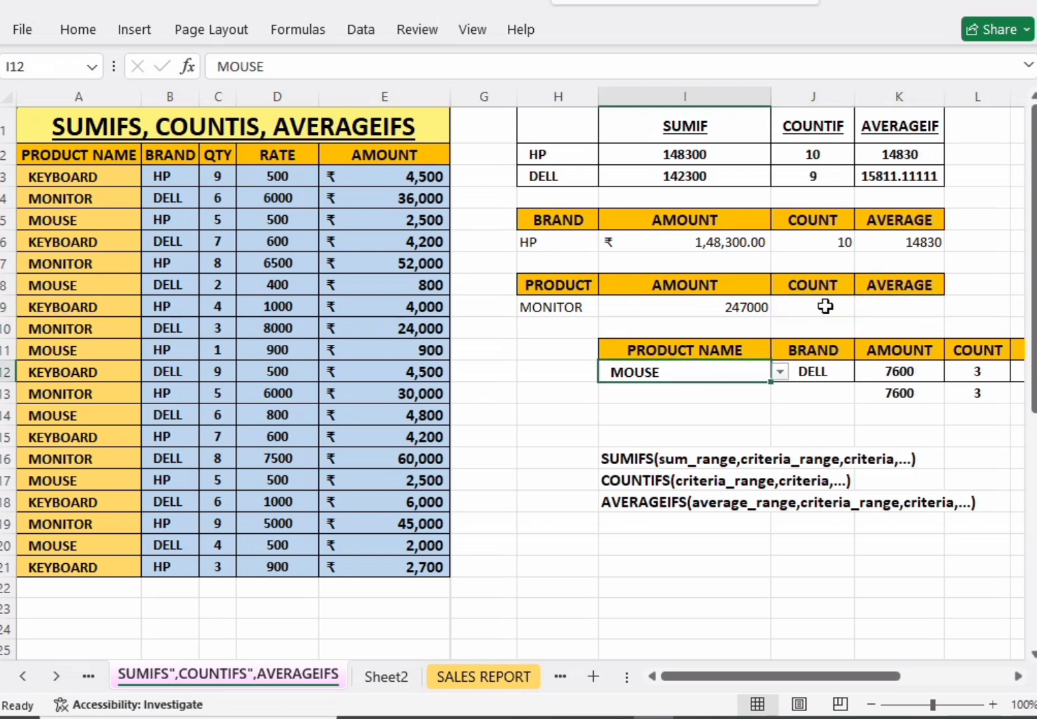
pyautogui.click(749, 307)
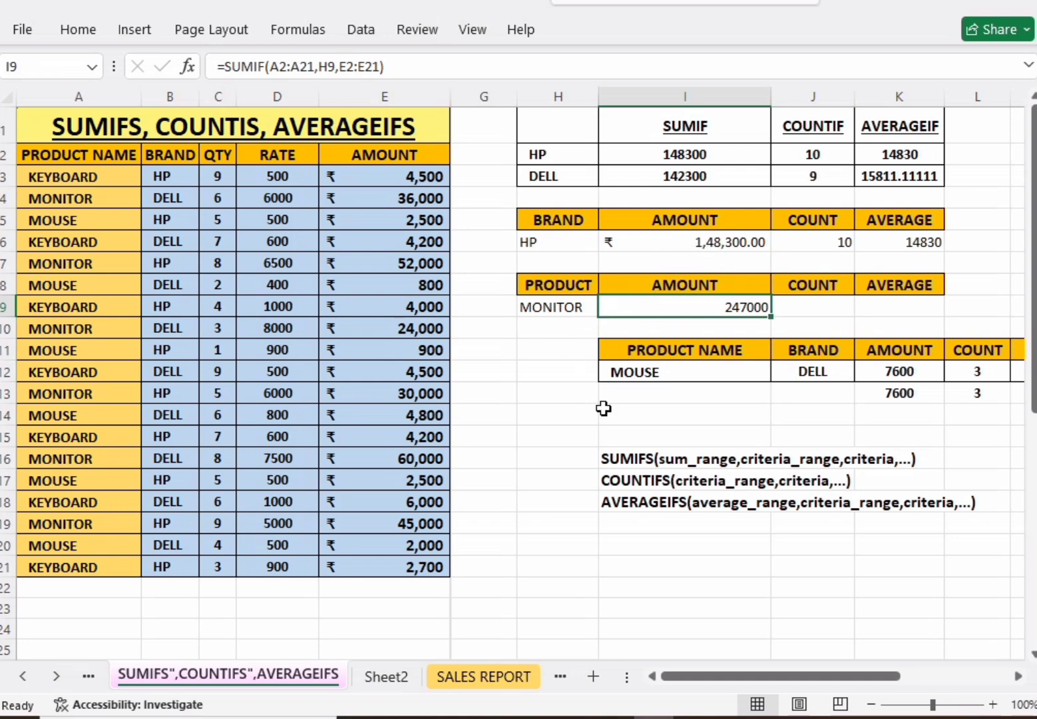
pyautogui.click(632, 409)
pyautogui.click(630, 304)
pyautogui.click(668, 393)
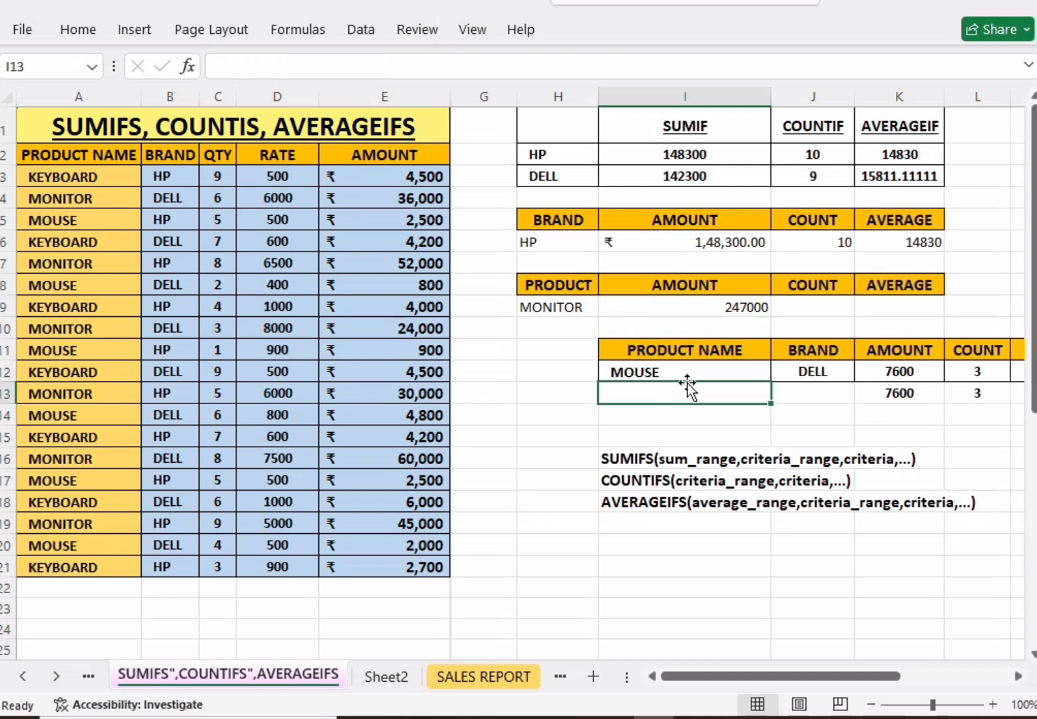
# Step: Examine the sales table's title and headings, the H9 product summary and the product-and-brand table in rows 11 to 13
pyautogui.moveTo(721, 672)
pyautogui.mouseDown()
pyautogui.moveTo(742, 672)
pyautogui.moveTo(722, 673)
pyautogui.mouseUp()
pyautogui.click(322, 136)
pyautogui.click(644, 398)
pyautogui.moveTo(659, 355); pyautogui.dragTo(799, 373)
pyautogui.click(725, 429)
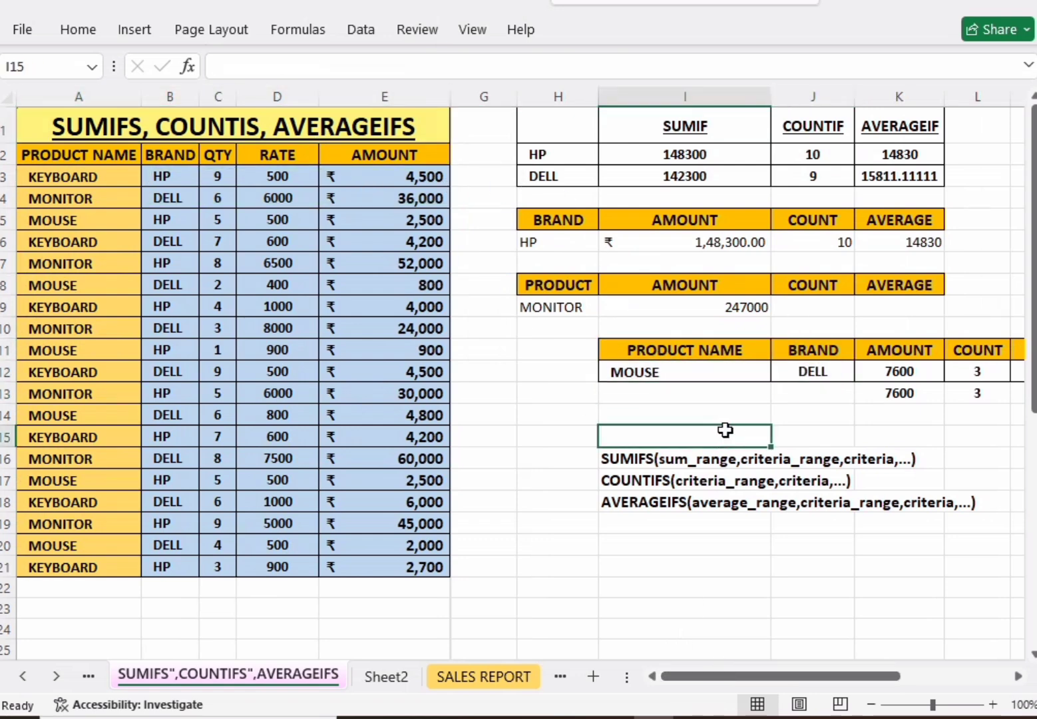
pyautogui.click(102, 156)
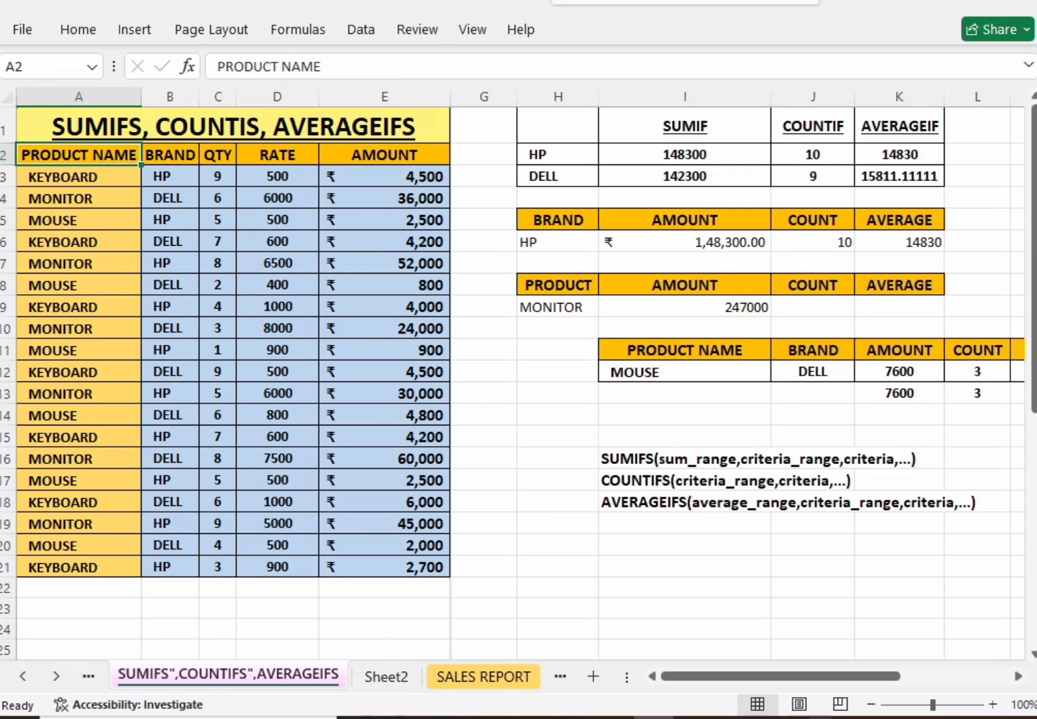
pyautogui.click(608, 396)
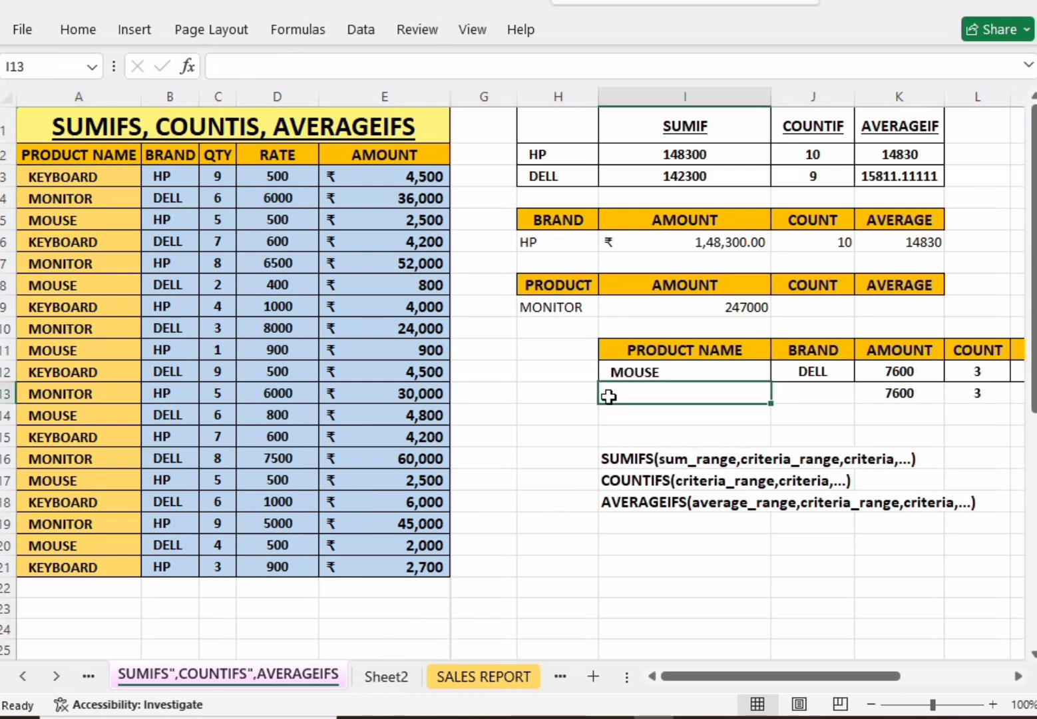
pyautogui.click(559, 329)
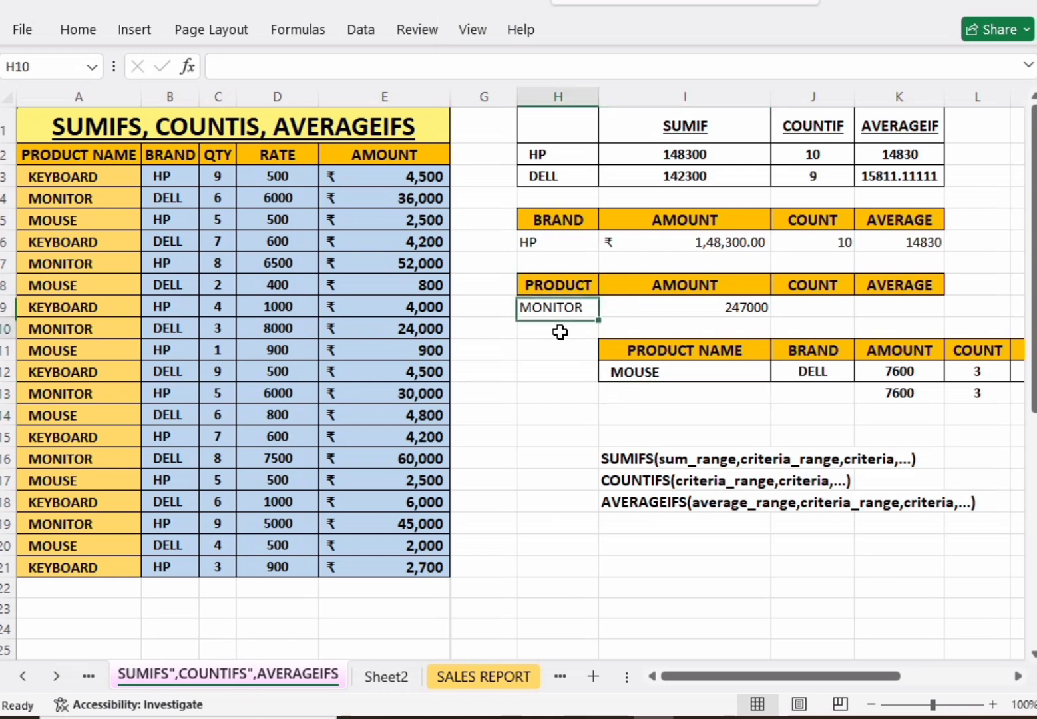
pyautogui.click(282, 136)
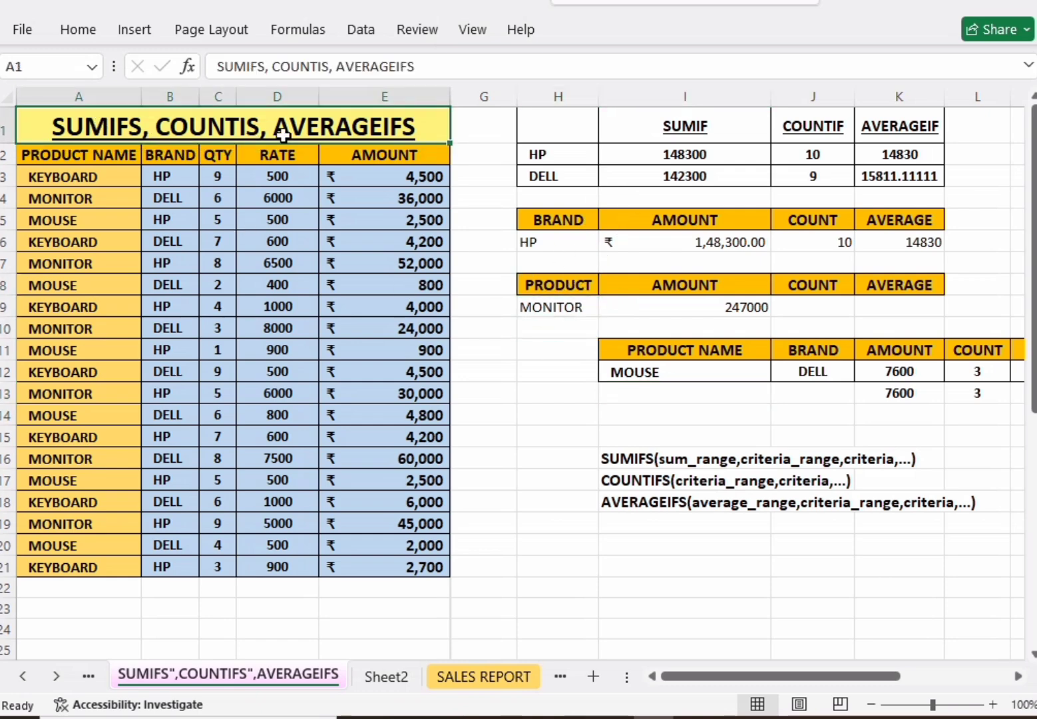
pyautogui.click(244, 214)
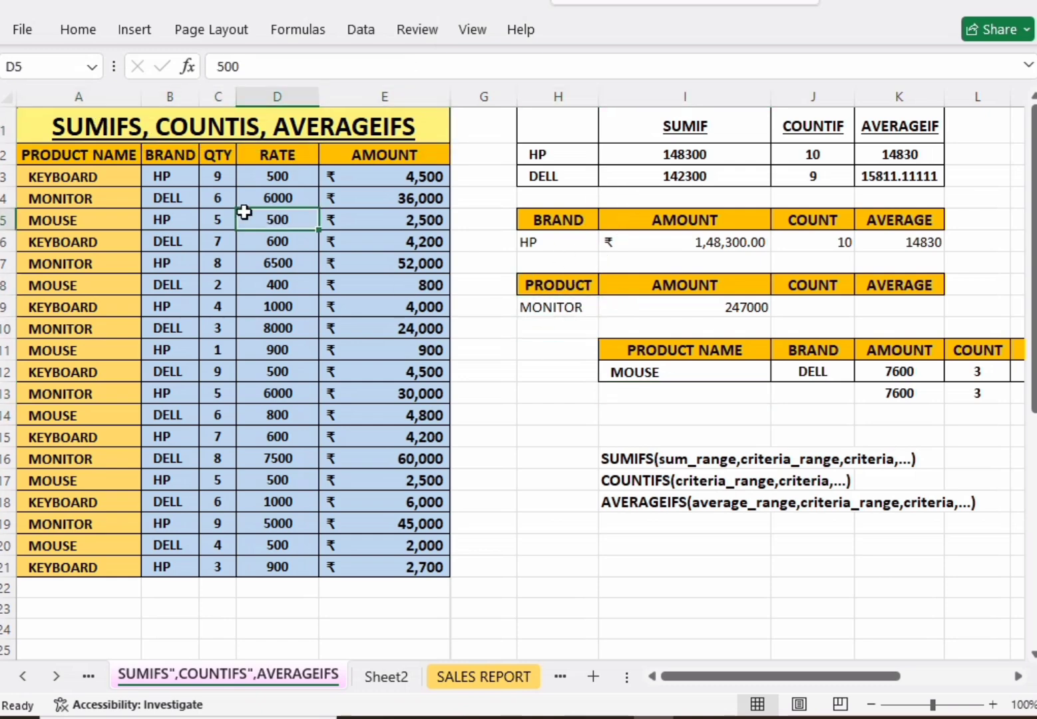
pyautogui.click(654, 400)
pyautogui.click(661, 354)
# Step: Look through the banner below the sales table naming SUMIF, COUNTIF, AVERAGEIF and their plural versions in rows 34 and 35
pyautogui.scroll(-6, 637, 424)
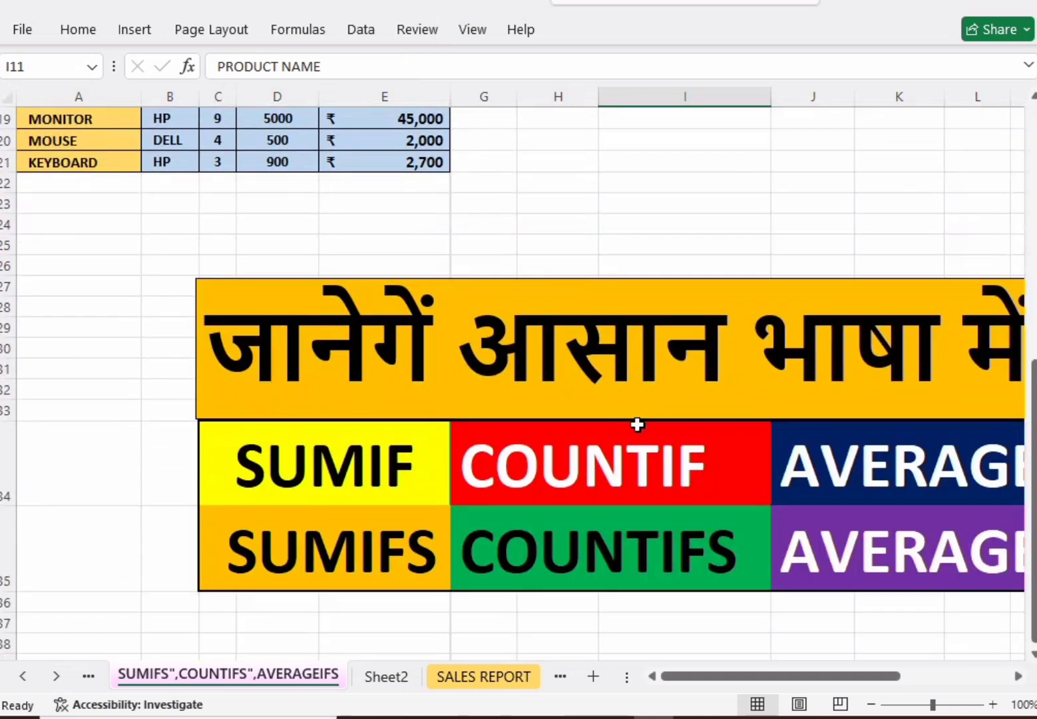
pyautogui.moveTo(694, 680); pyautogui.dragTo(738, 683)
pyautogui.click(120, 465)
pyautogui.click(347, 474)
pyautogui.click(604, 469)
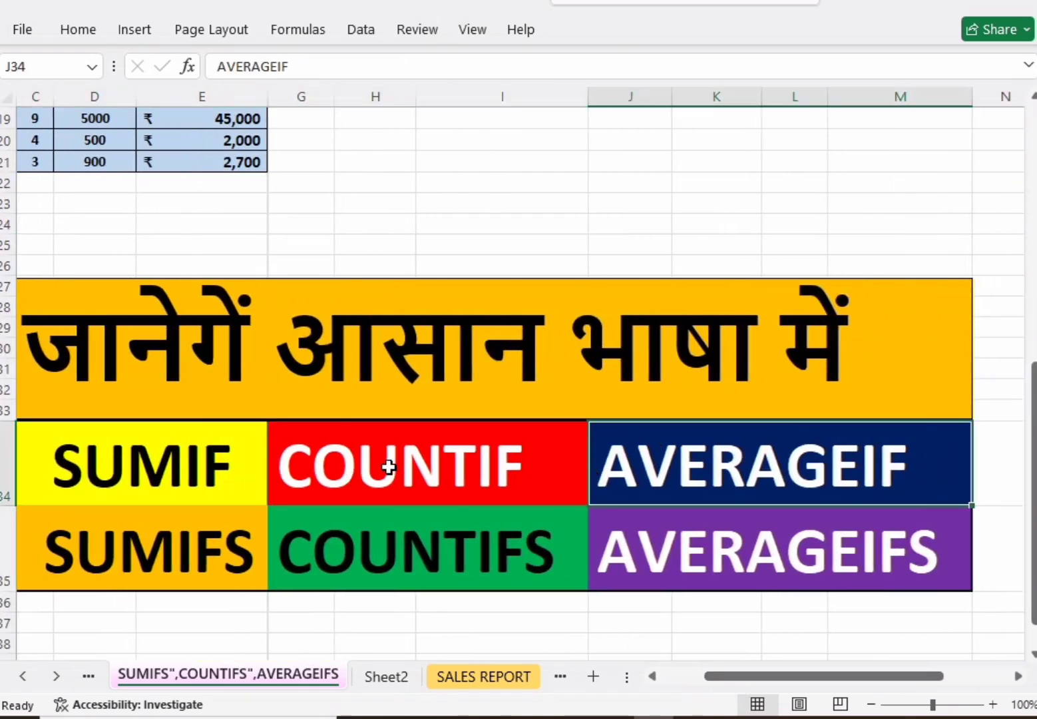
pyautogui.scroll(-1, 389, 468)
pyautogui.click(236, 485)
pyautogui.click(384, 490)
pyautogui.click(675, 484)
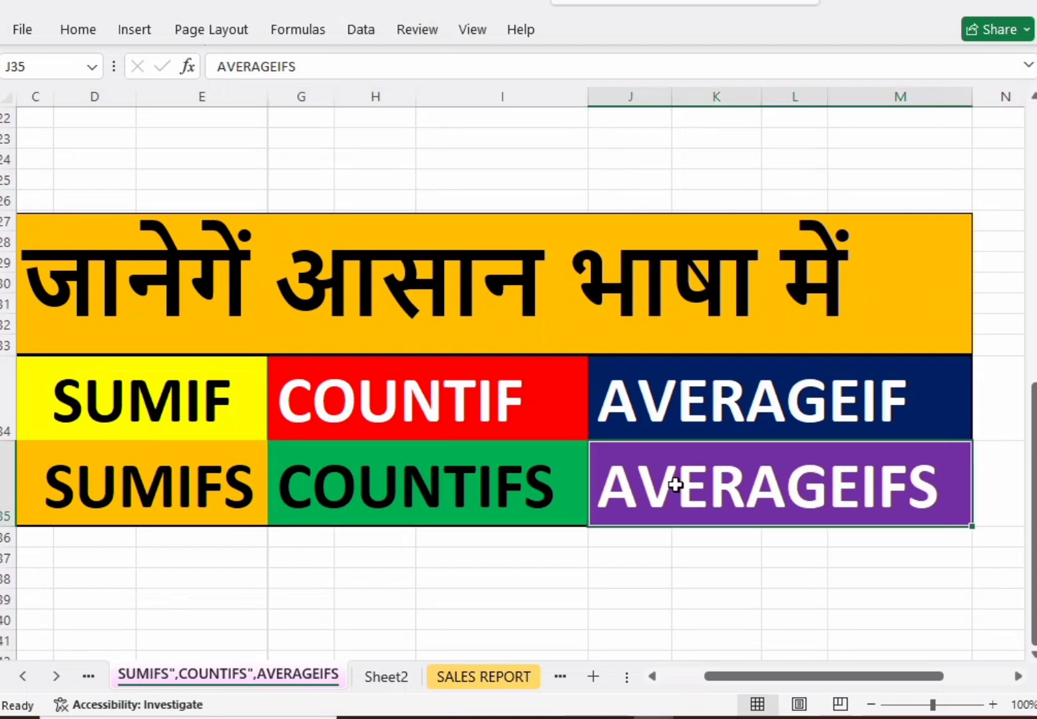
# Step: Return to the summary tables and review the SUMIFS, COUNTIFS and AVERAGEIFS syntax notes in I16:I18
pyautogui.scroll(4, 662, 490)
pyautogui.scroll(3, 633, 578)
pyautogui.moveTo(718, 675); pyautogui.dragTo(637, 680)
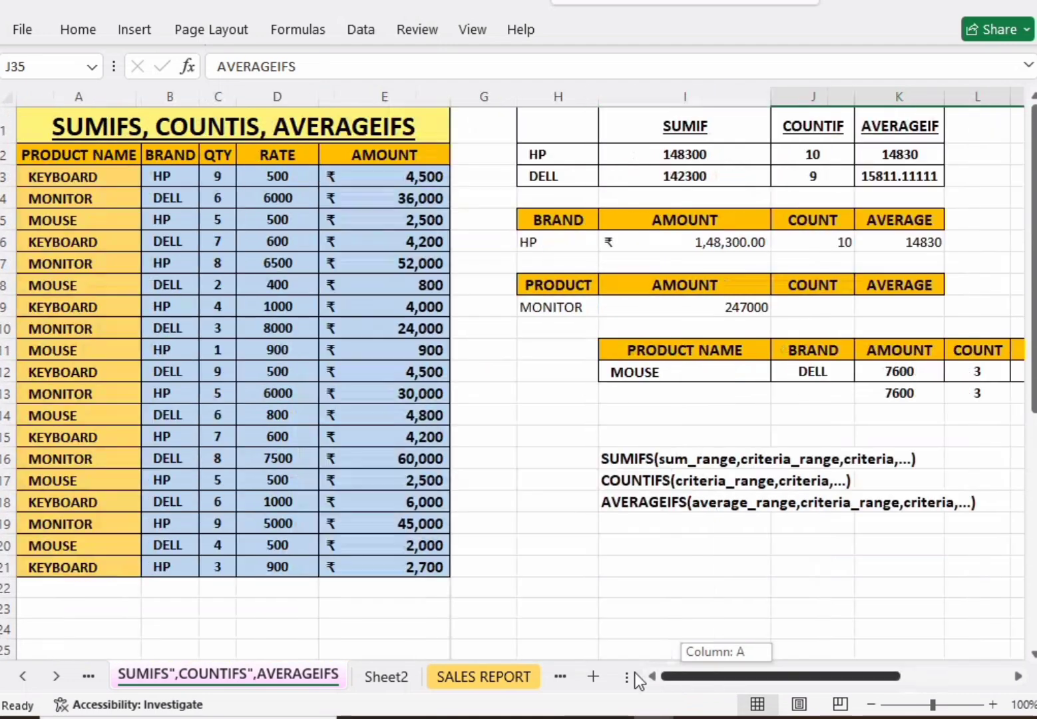
pyautogui.click(659, 536)
pyautogui.moveTo(609, 460); pyautogui.dragTo(938, 506)
pyautogui.click(696, 540)
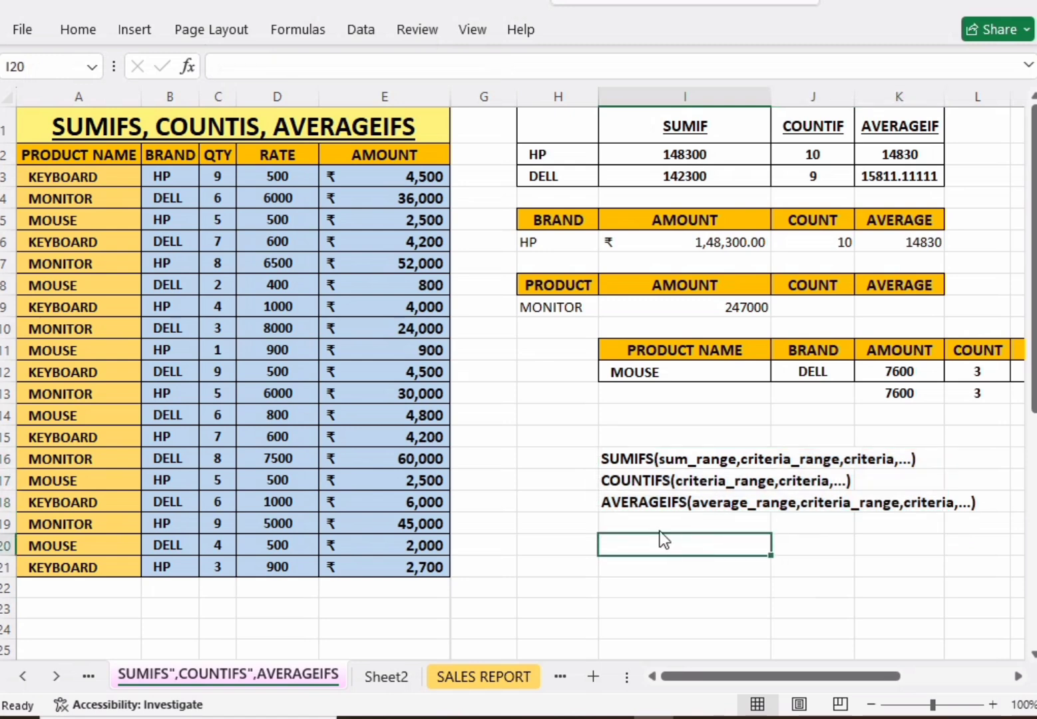
# Step: Enter the COUNTIF syntax as the plain-text note COUNTIF(range,criteria) in cell I20
pyautogui.click(627, 525)
pyautogui.click(634, 548)
pyautogui.write('=COUNFI')
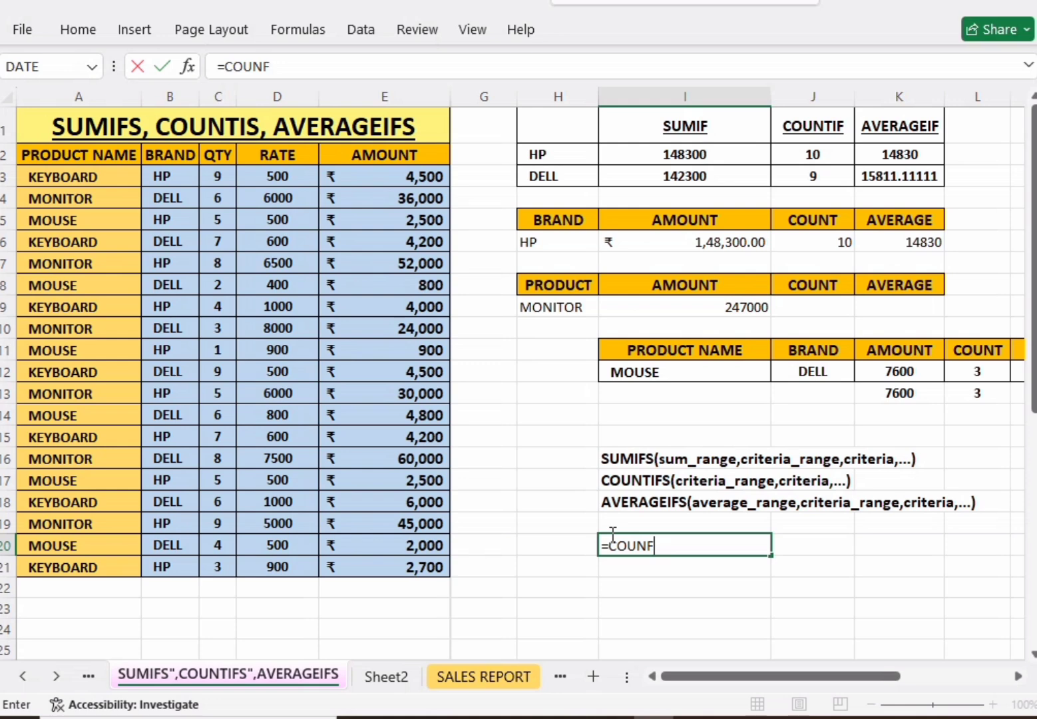
pyautogui.press('BackSpace')
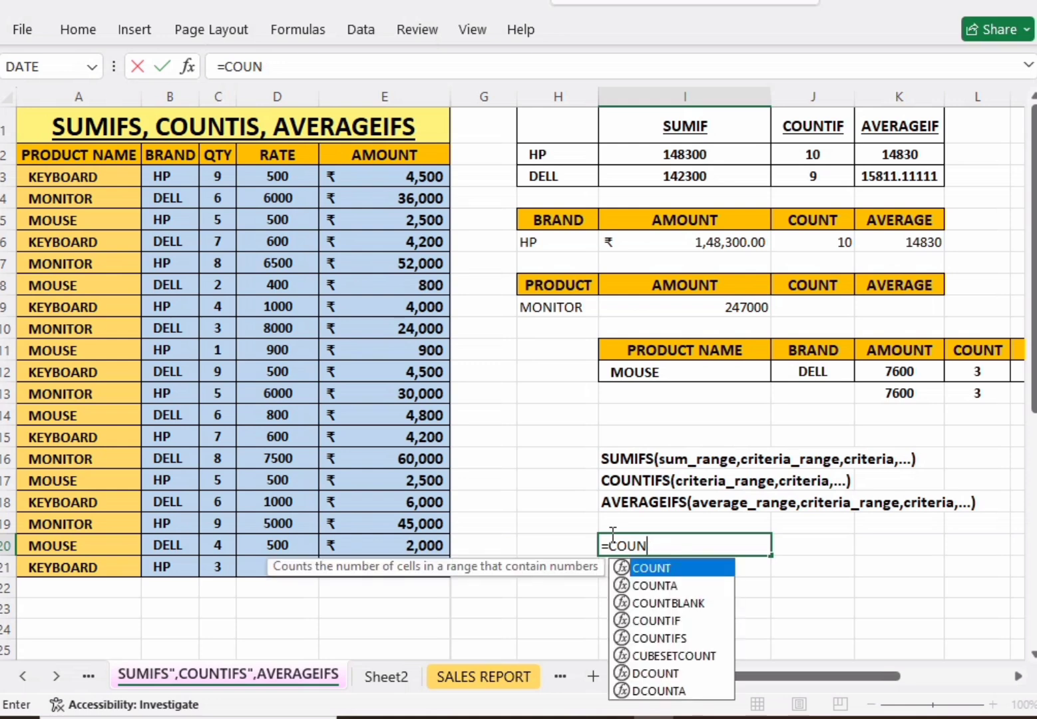
pyautogui.write('TIF(')
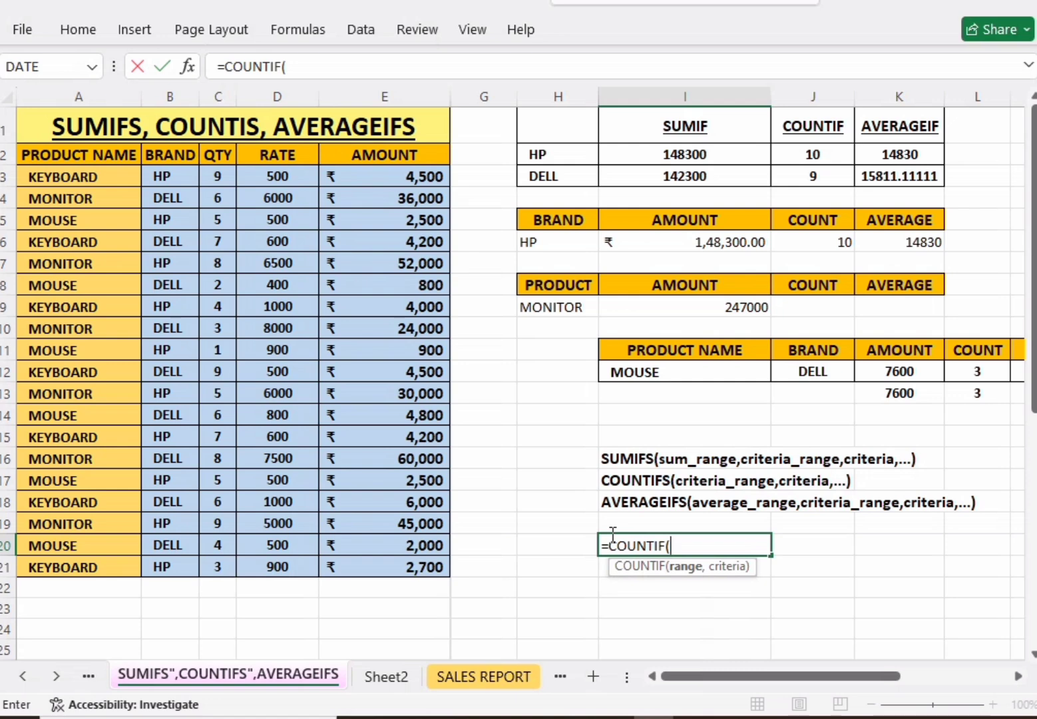
pyautogui.hotkey('ctrl', 'shift', 'a')
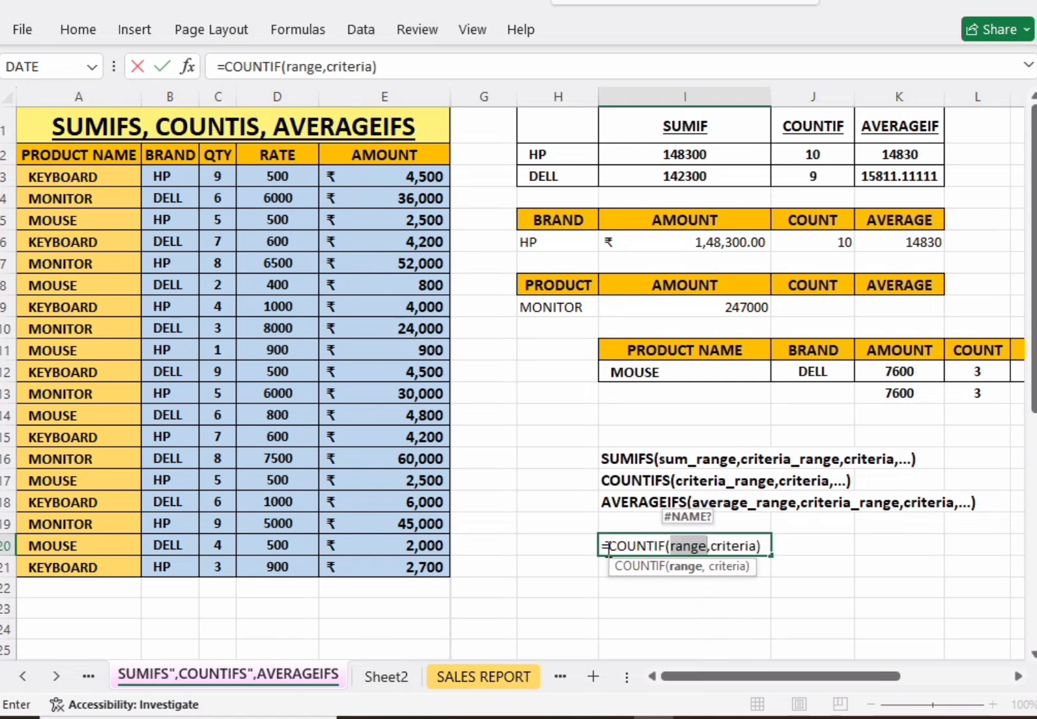
pyautogui.click(608, 547)
pyautogui.press('BackSpace')
pyautogui.press('Return')
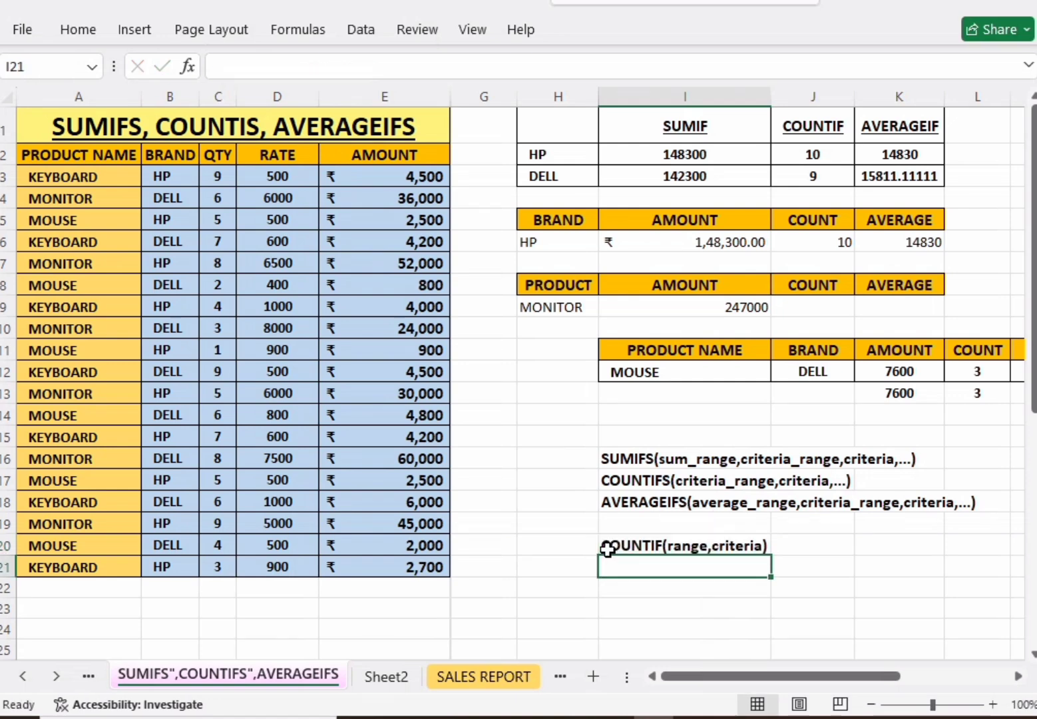
# Step: Enter the SUMIF syntax as the plain-text note SUMIF(range,criteria,sum_range) in cell I21
pyautogui.write('=')
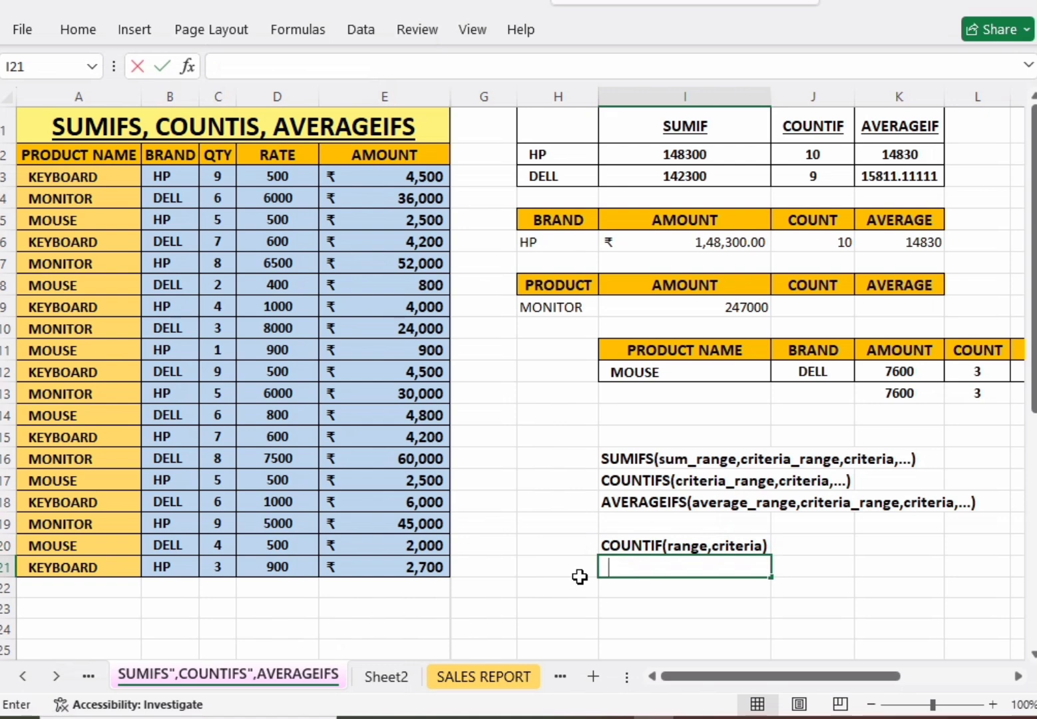
pyautogui.write('==')
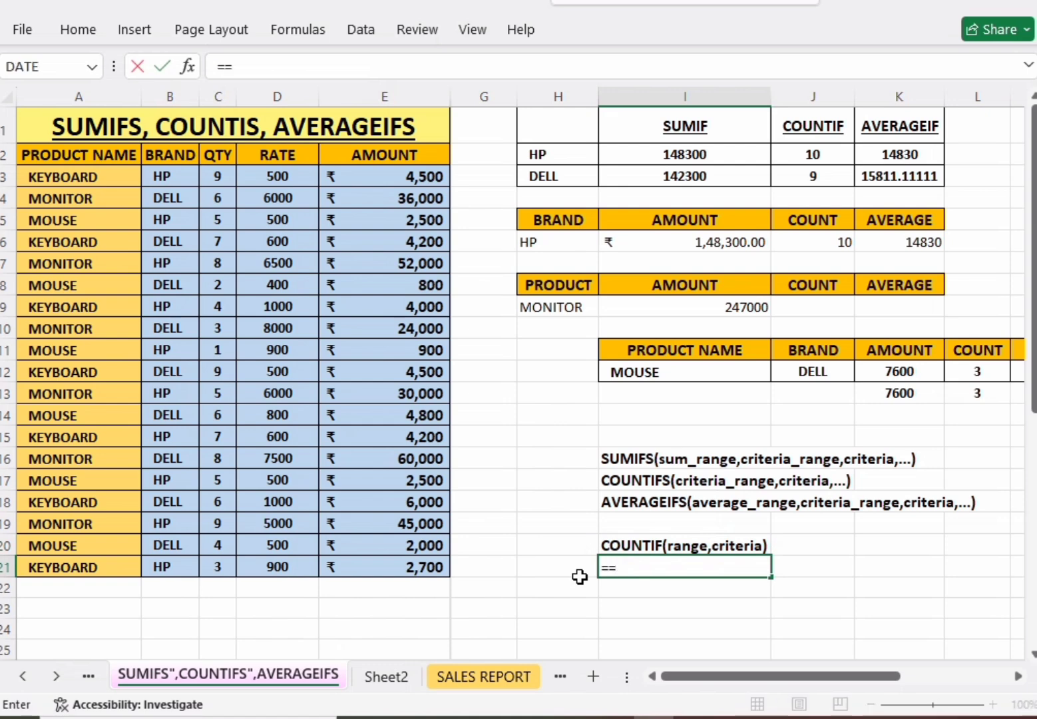
pyautogui.press('BackSpace')
pyautogui.press('BackSpace')
pyautogui.write('SU')
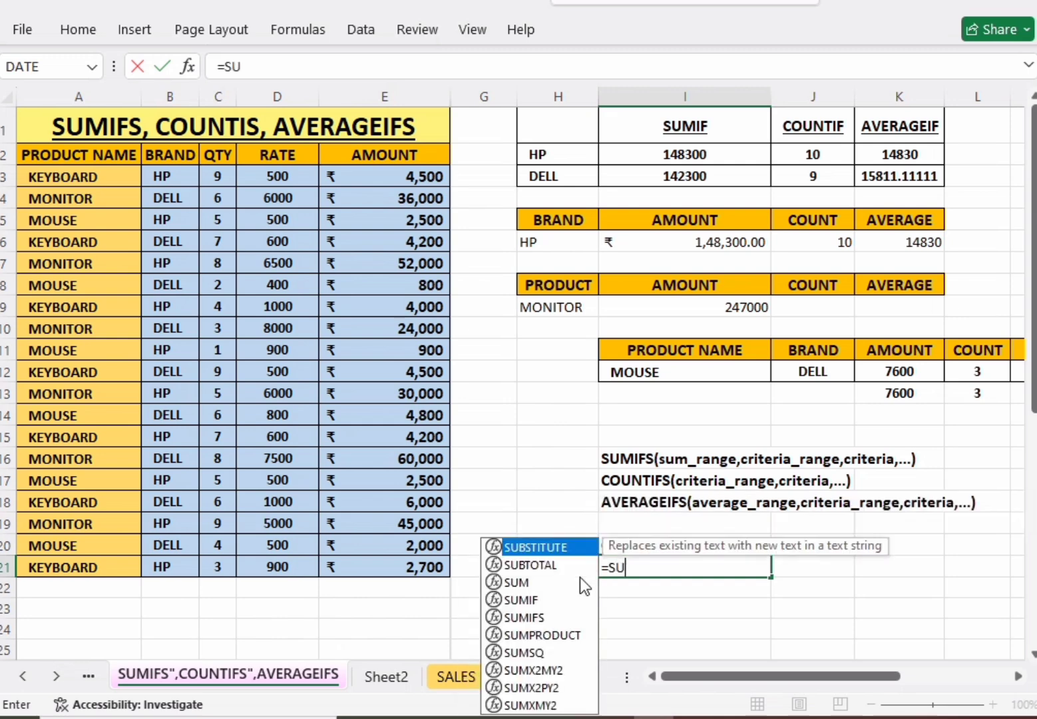
pyautogui.write('MIF(')
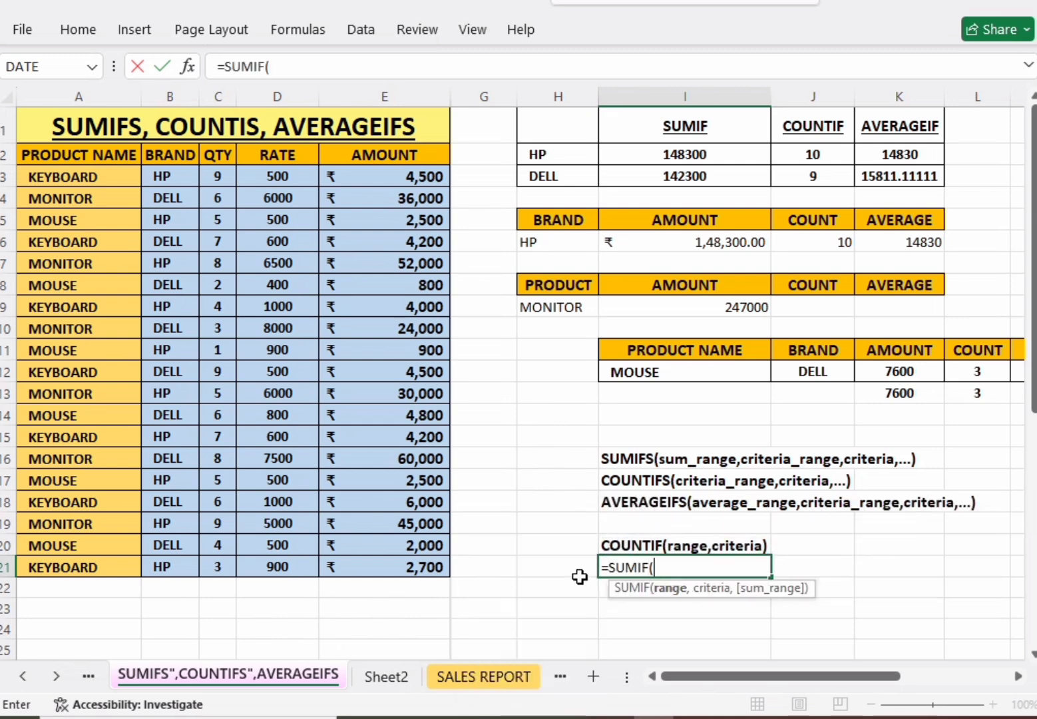
pyautogui.hotkey('ctrl', 'shift', 'a')
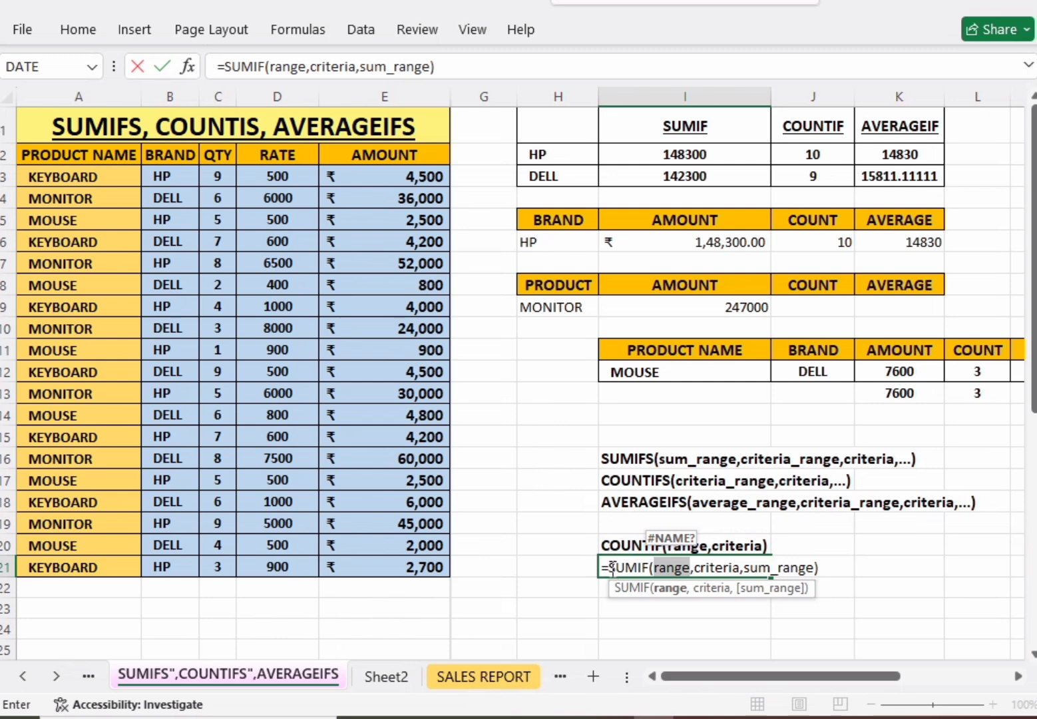
pyautogui.click(610, 566)
pyautogui.press('BackSpace')
pyautogui.press('Return')
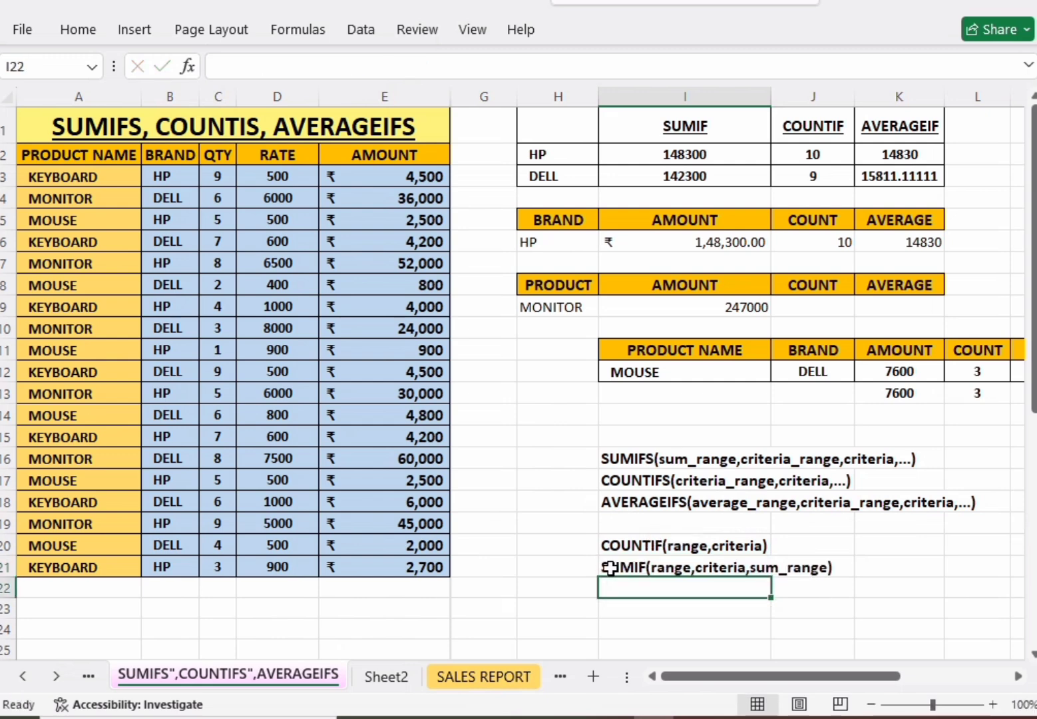
# Step: Enter the AVERAGEIF syntax as the plain-text note AVERAGEIF(range,criteria,average_range) in cell I22
pyautogui.write('=AVER')
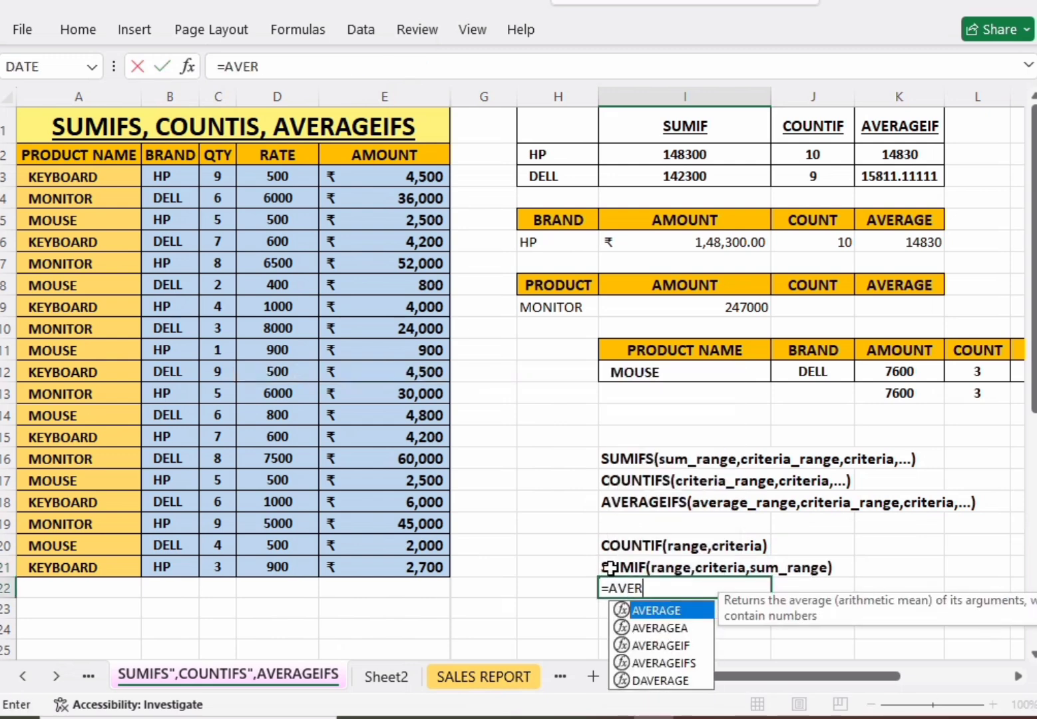
pyautogui.write('AGEIF(')
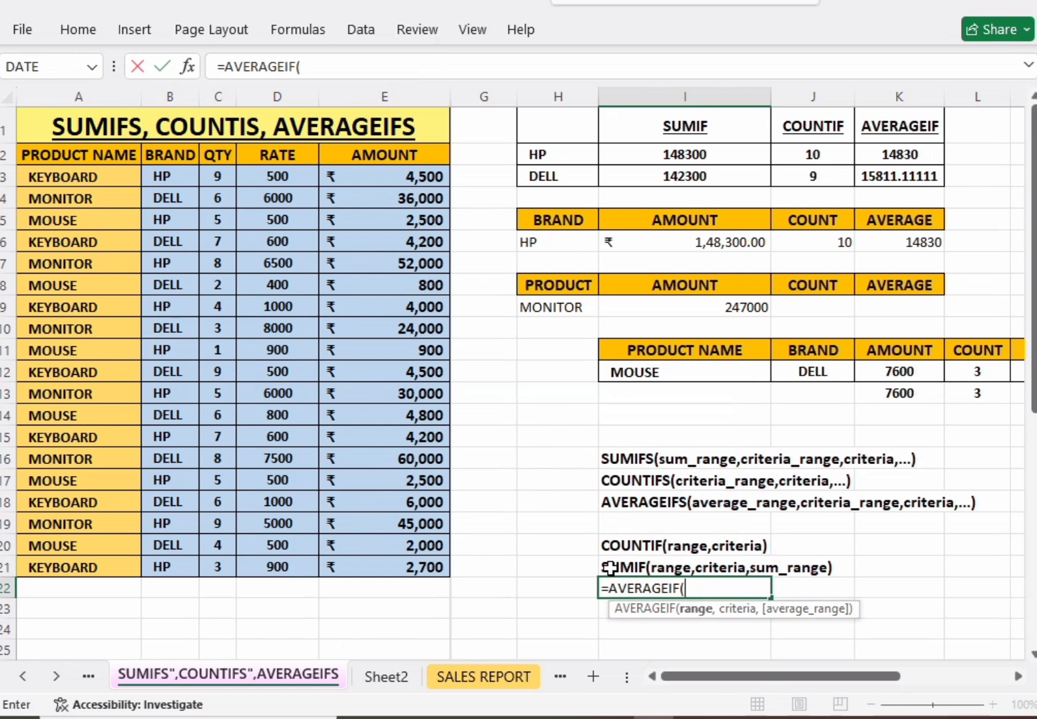
pyautogui.hotkey('ctrl', 'shift', 'a')
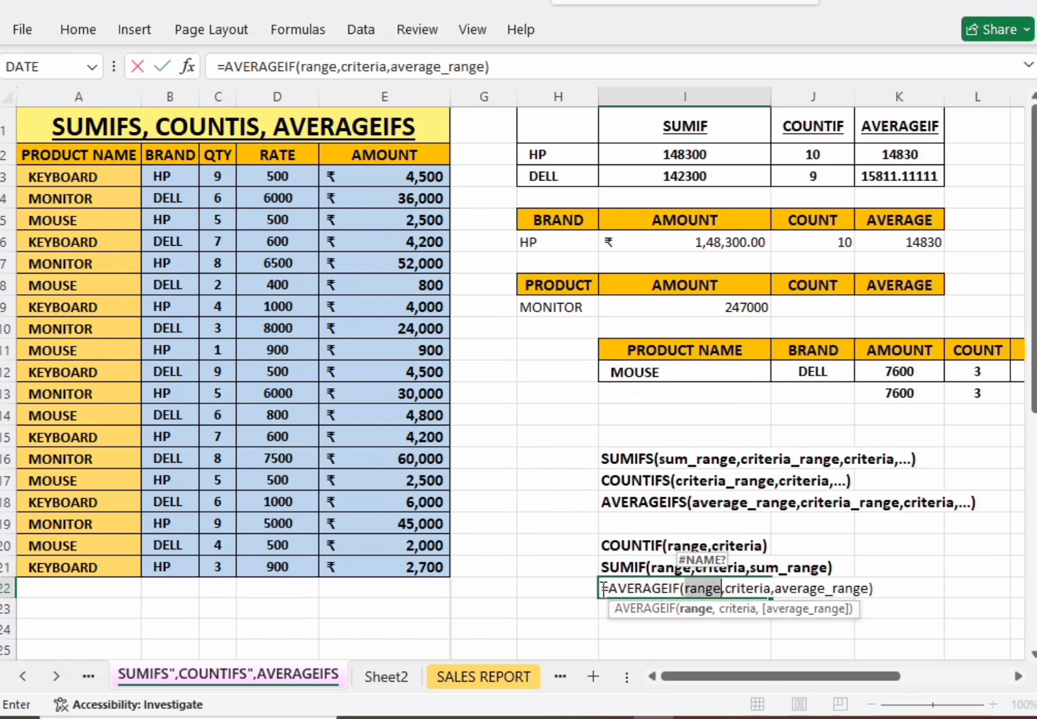
pyautogui.click(607, 588)
pyautogui.press('BackSpace')
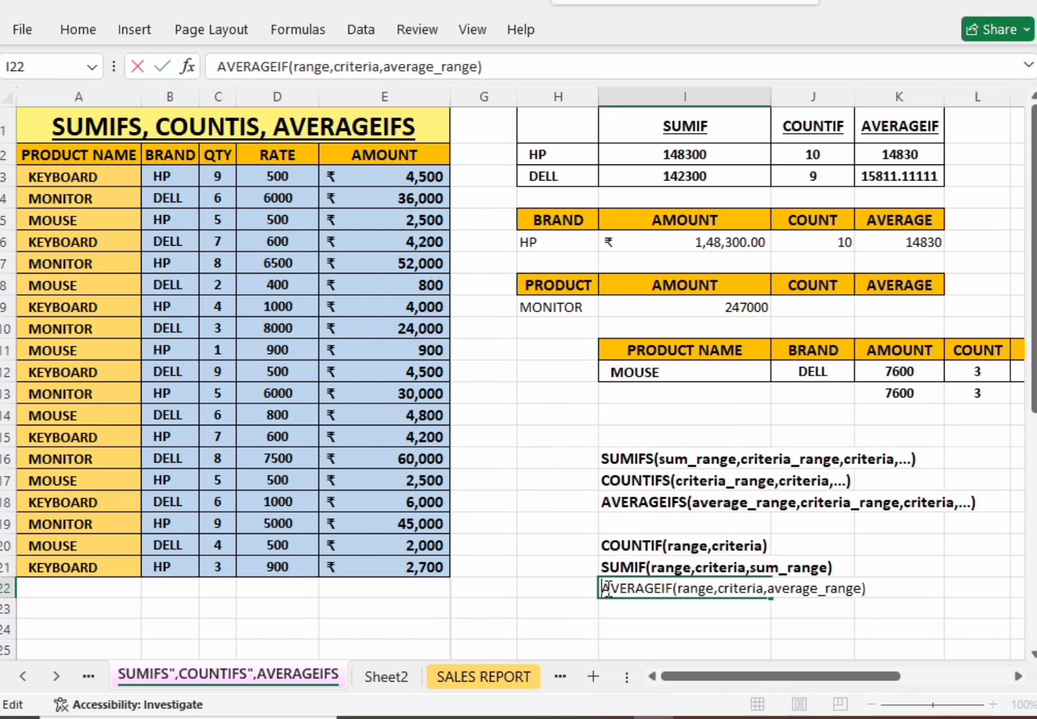
pyautogui.press('Return')
# Step: Compare the single-criterion syntax notes in I20:I22 with the multi-criteria notes in I16:I18, leaving all cell contents in place
pyautogui.click(632, 433)
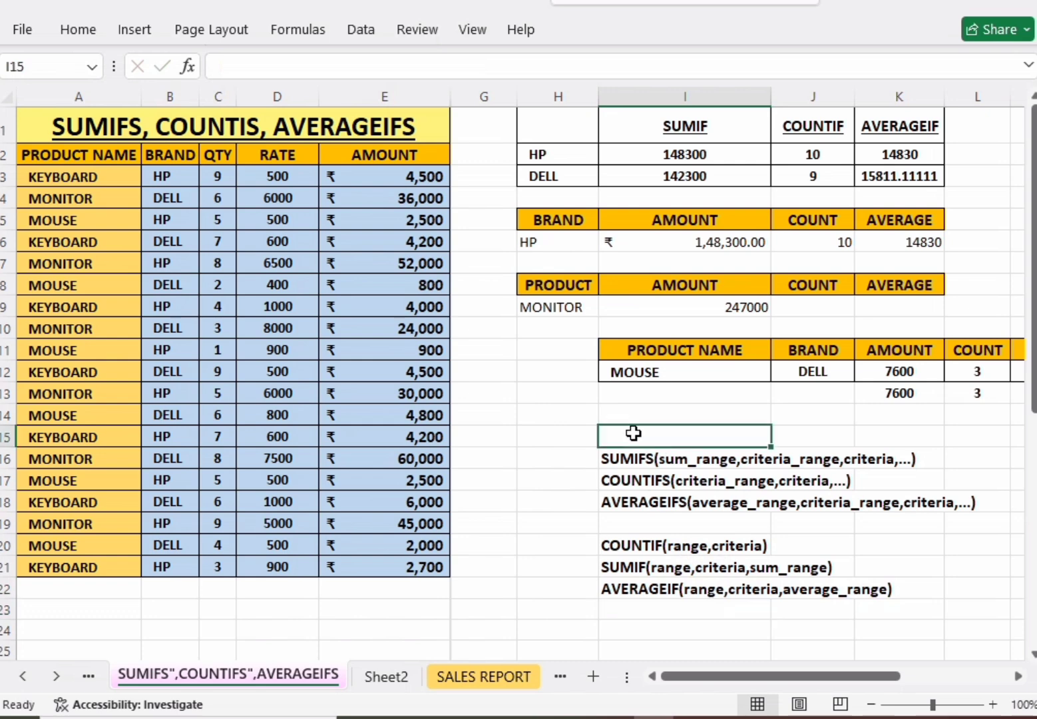
pyautogui.click(662, 546)
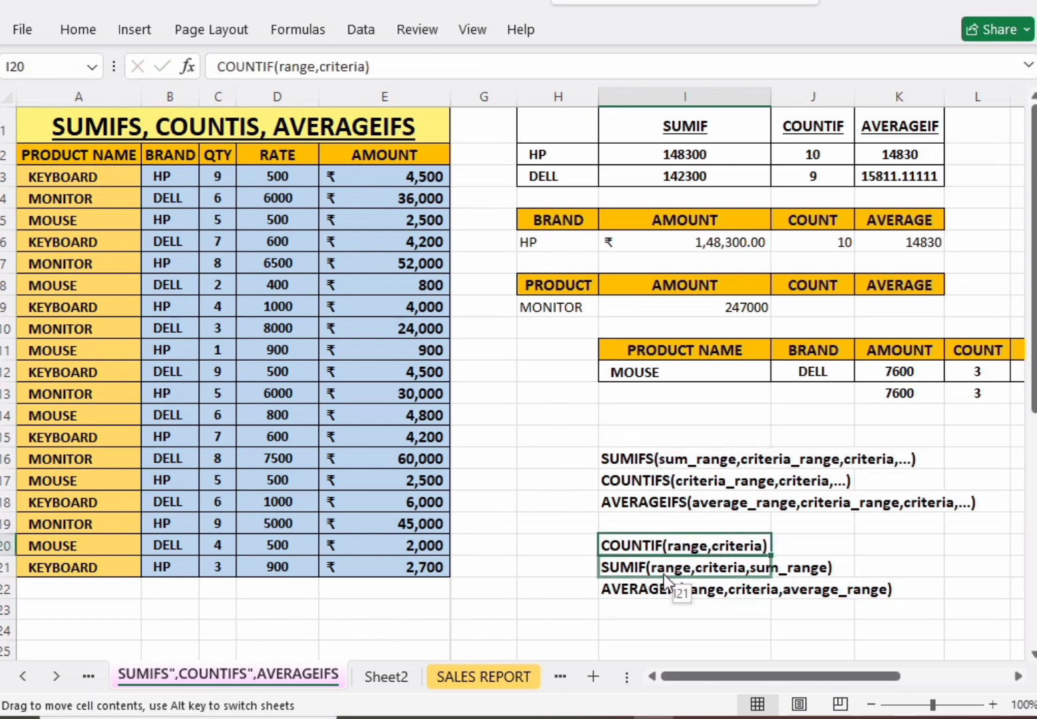
pyautogui.click(668, 586)
pyautogui.moveTo(669, 587); pyautogui.dragTo(674, 576)
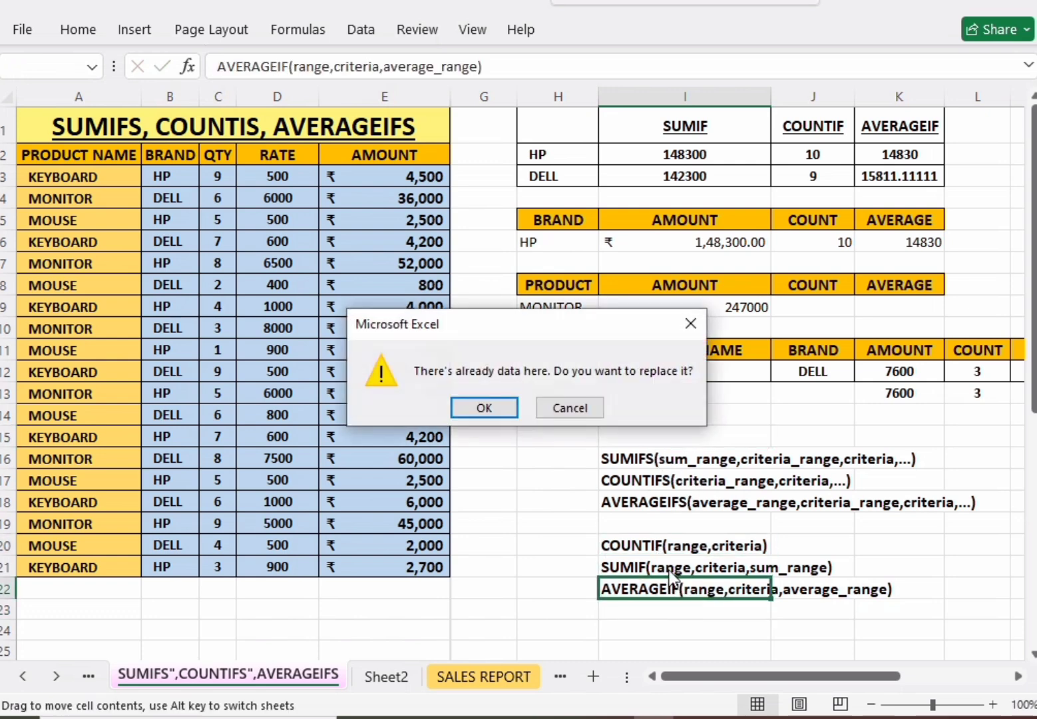
pyautogui.click(690, 323)
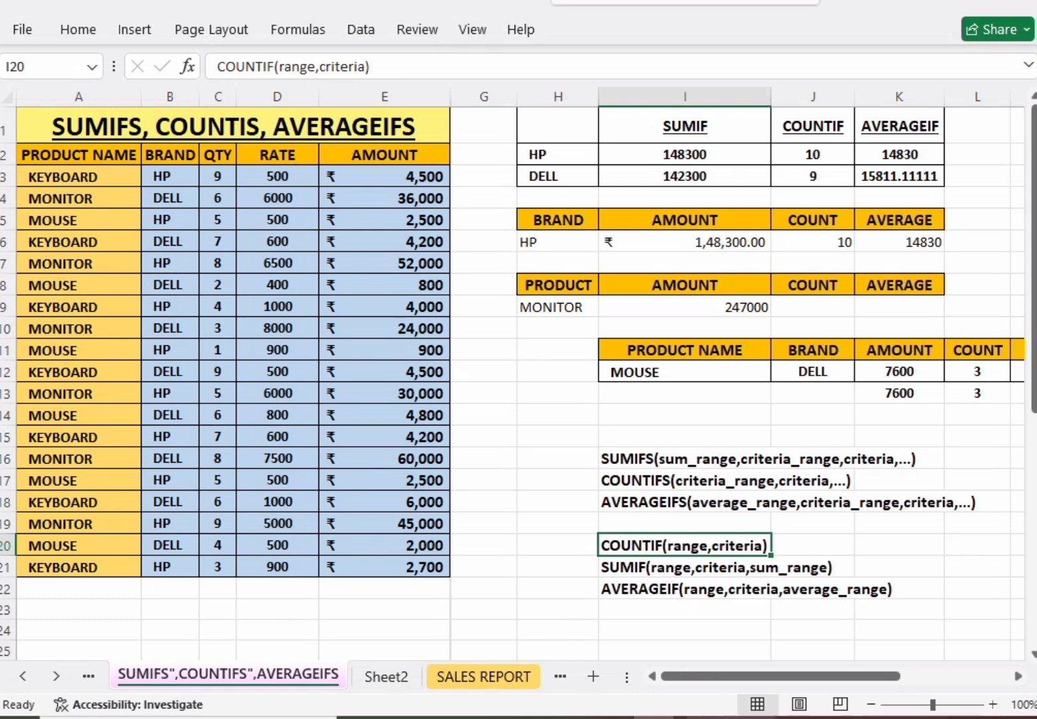
pyautogui.click(684, 569)
pyautogui.moveTo(669, 459); pyautogui.dragTo(742, 489)
pyautogui.click(698, 372)
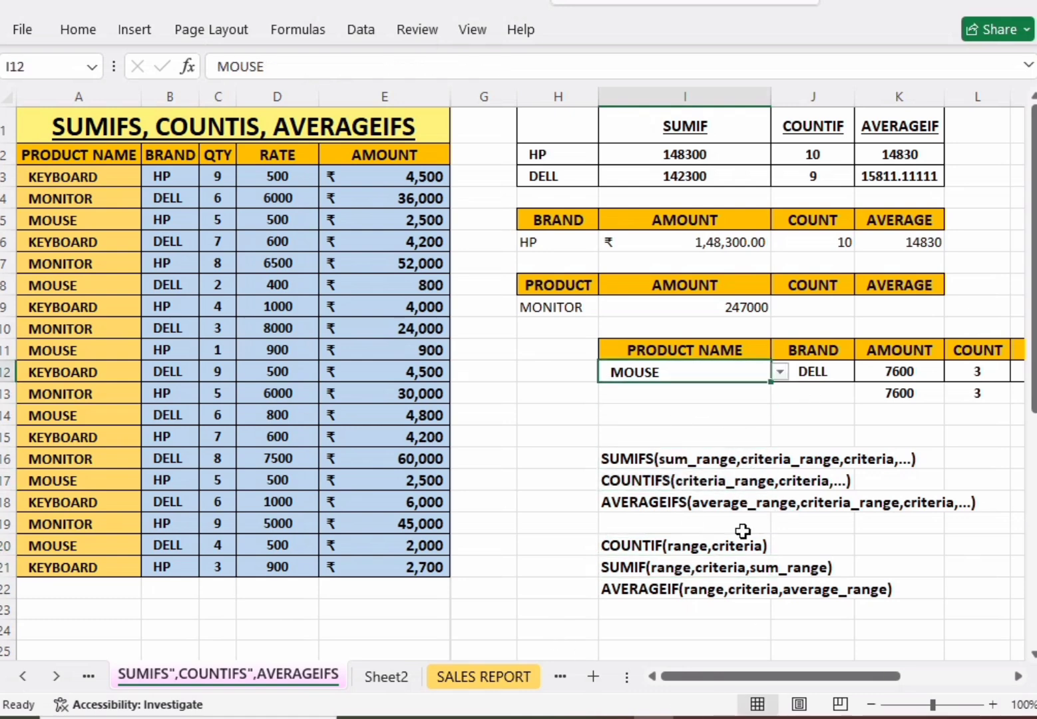
pyautogui.click(795, 718)
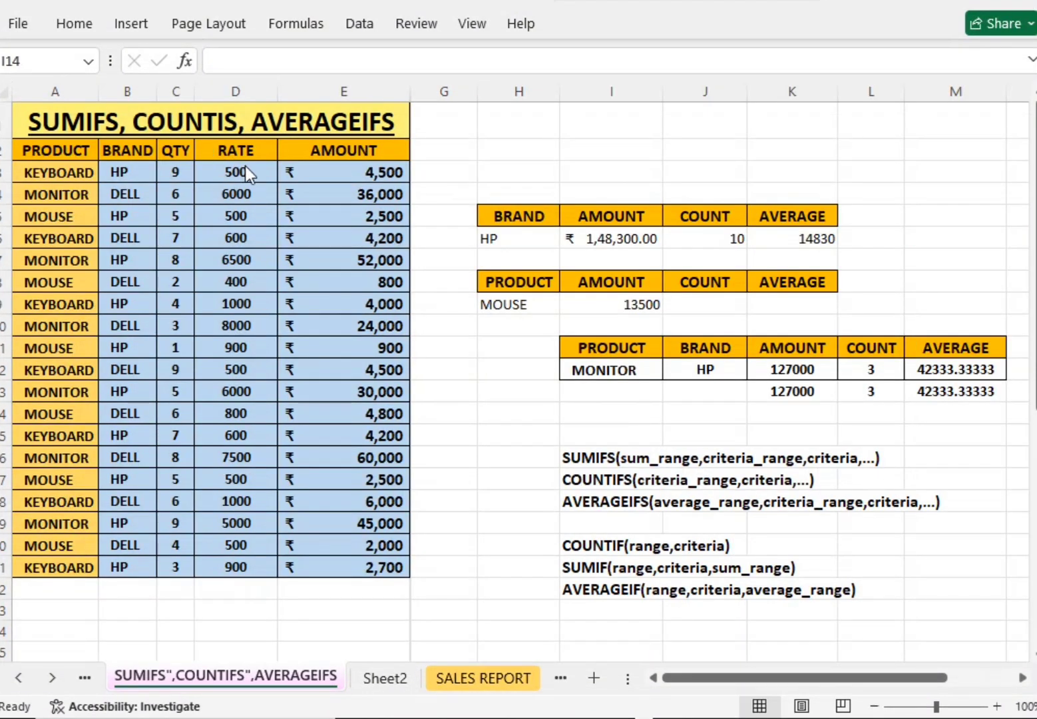
# Step: Inspect the product drop-down in I12, the sales table's title and the function-name banner below the table
pyautogui.click(294, 187)
pyautogui.click(620, 368)
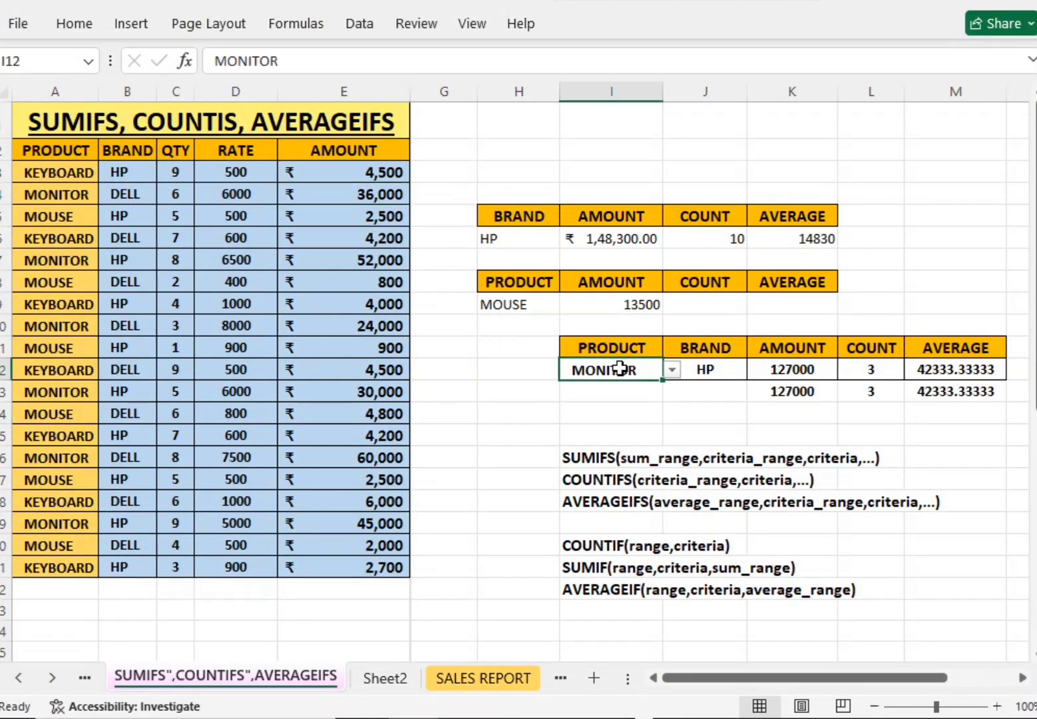
pyautogui.click(673, 370)
pyautogui.click(673, 370)
pyautogui.click(117, 127)
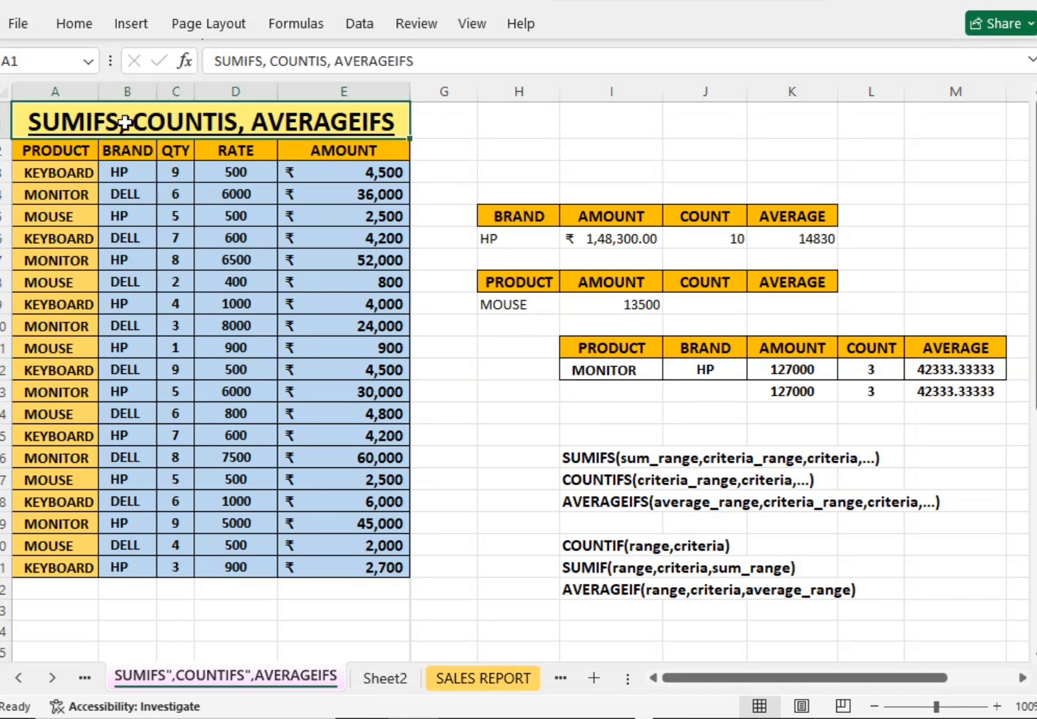
pyautogui.scroll(-7, 440, 282)
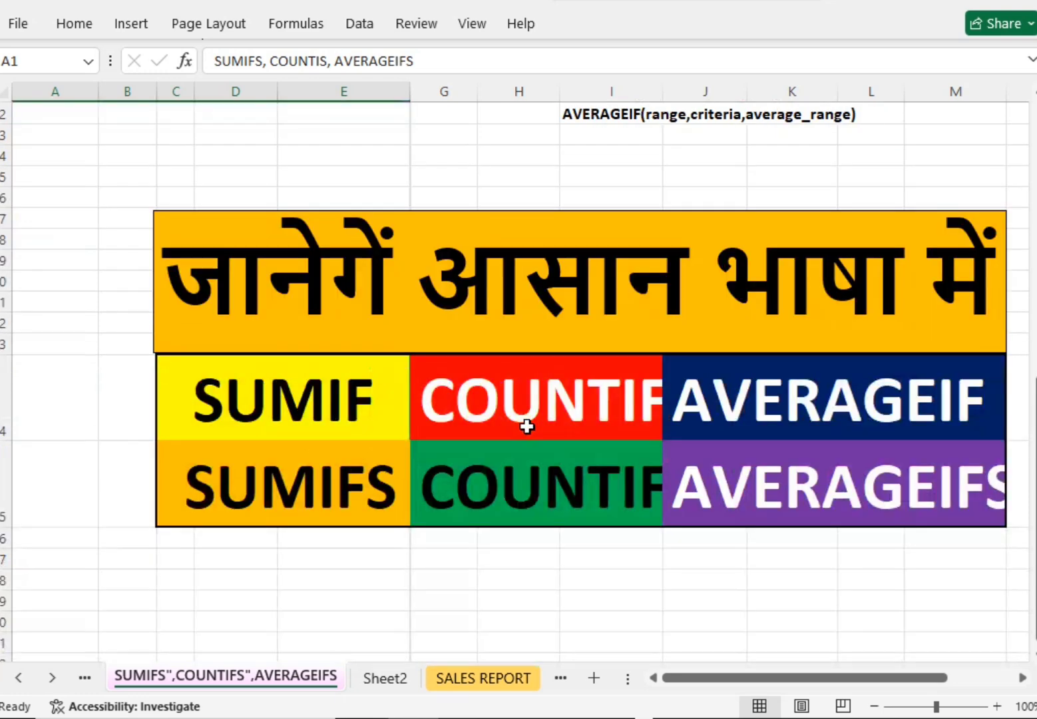
# Step: Review the SUMIFS, COUNTIFS and AVERAGEIFS banner cells, the product criterion in I12, and the product and brand in the sales table's first row
pyautogui.click(324, 479)
pyautogui.click(540, 488)
pyautogui.click(729, 488)
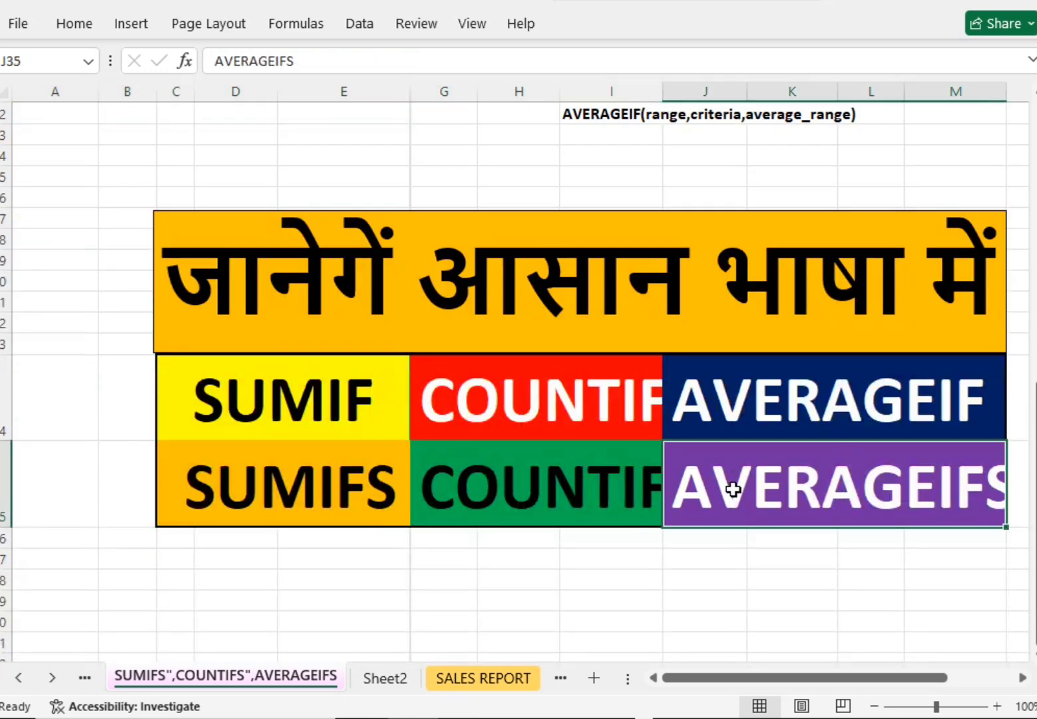
pyautogui.moveTo(820, 677); pyautogui.dragTo(762, 678)
pyautogui.scroll(7, 771, 471)
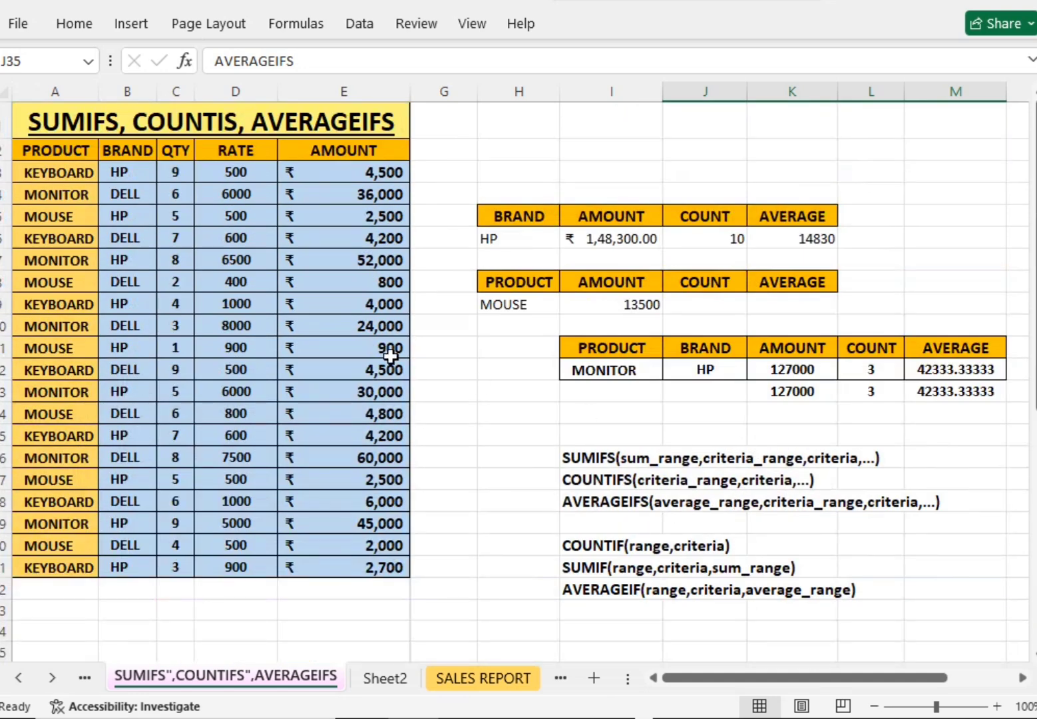
pyautogui.click(585, 374)
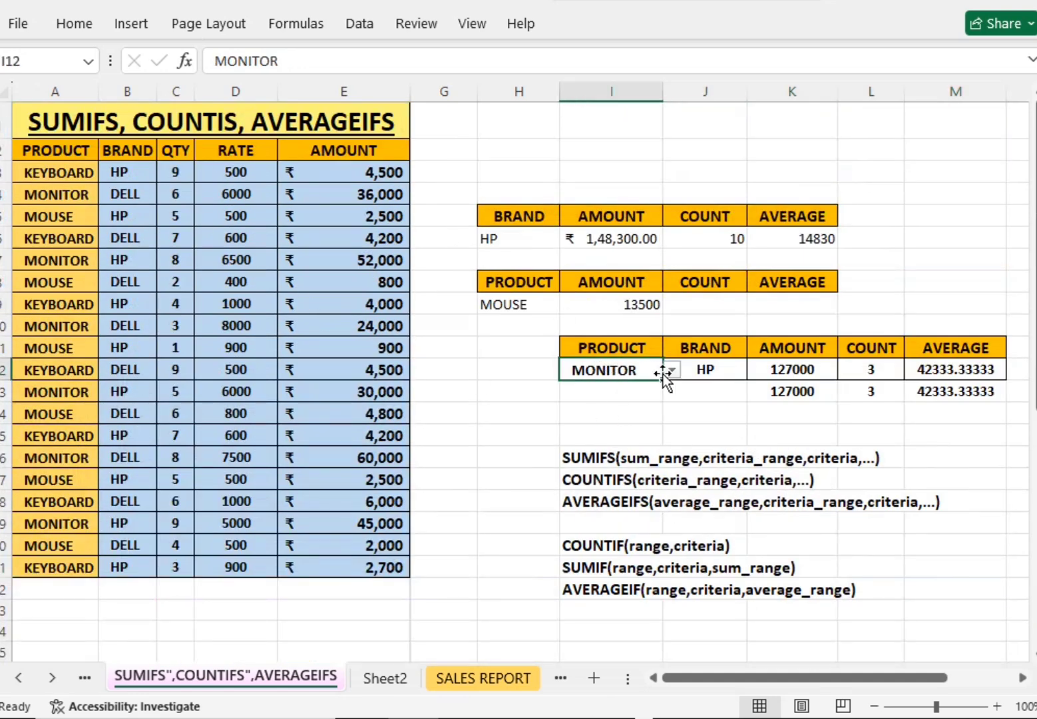
pyautogui.click(483, 385)
pyautogui.click(603, 387)
pyautogui.click(604, 371)
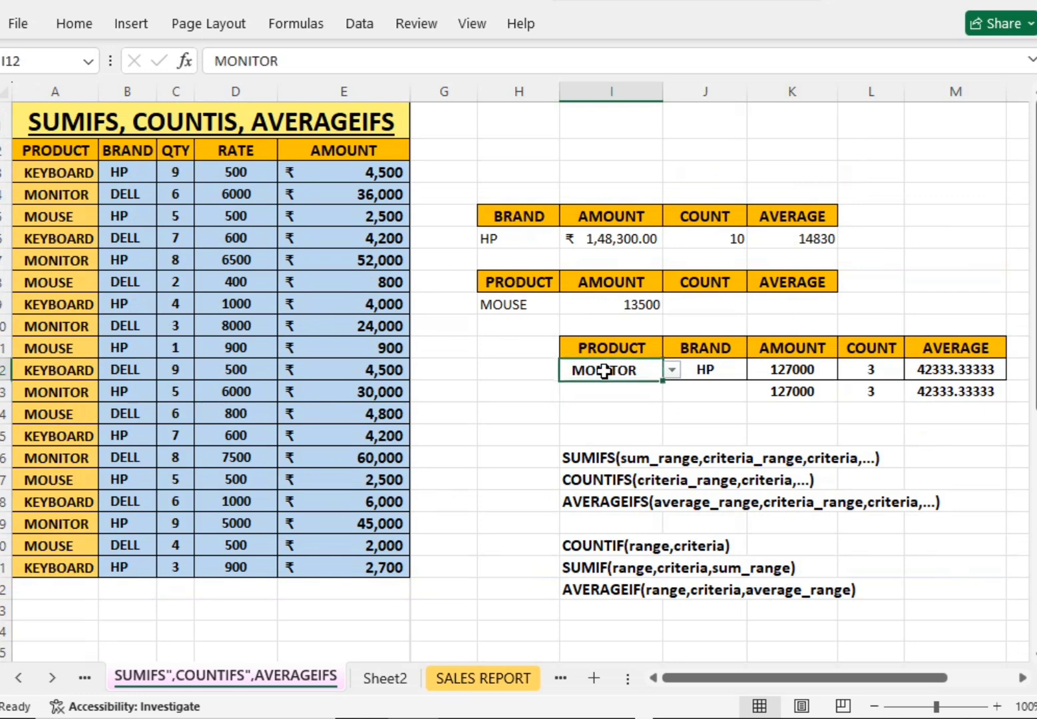
pyautogui.click(72, 171)
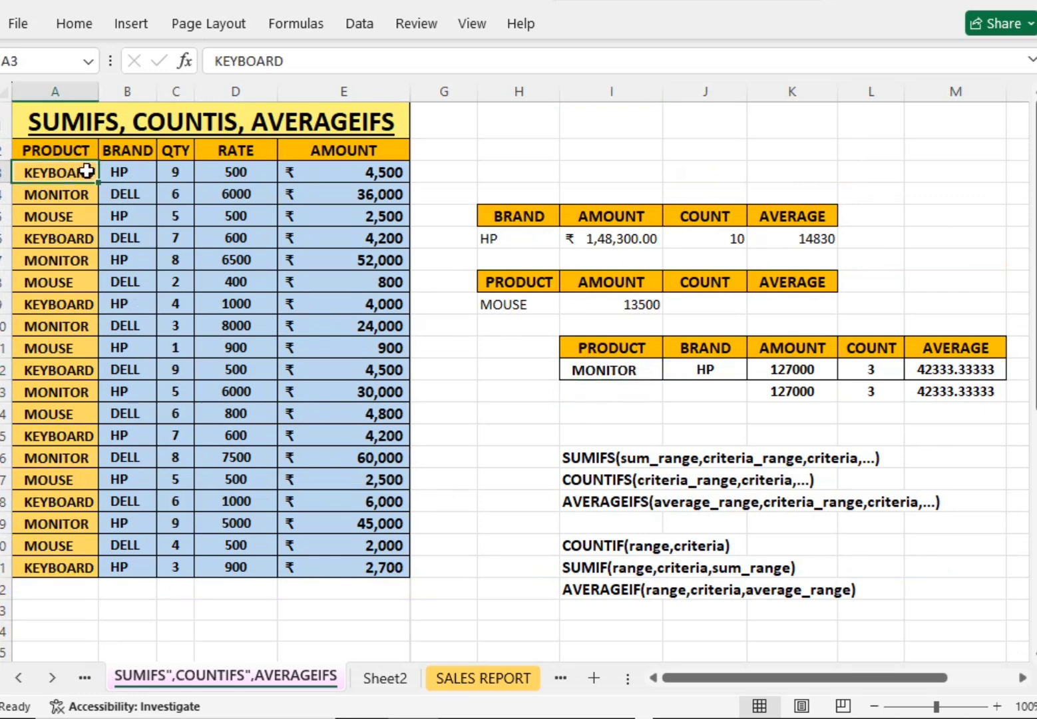
pyautogui.click(120, 173)
pyautogui.click(86, 173)
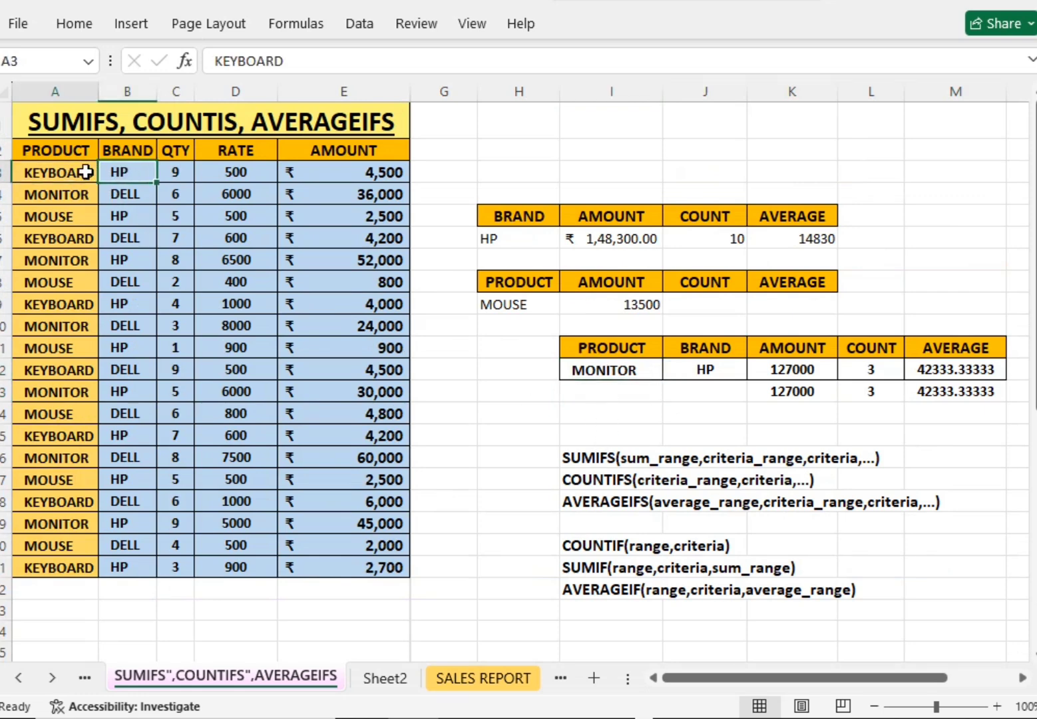
pyautogui.click(127, 173)
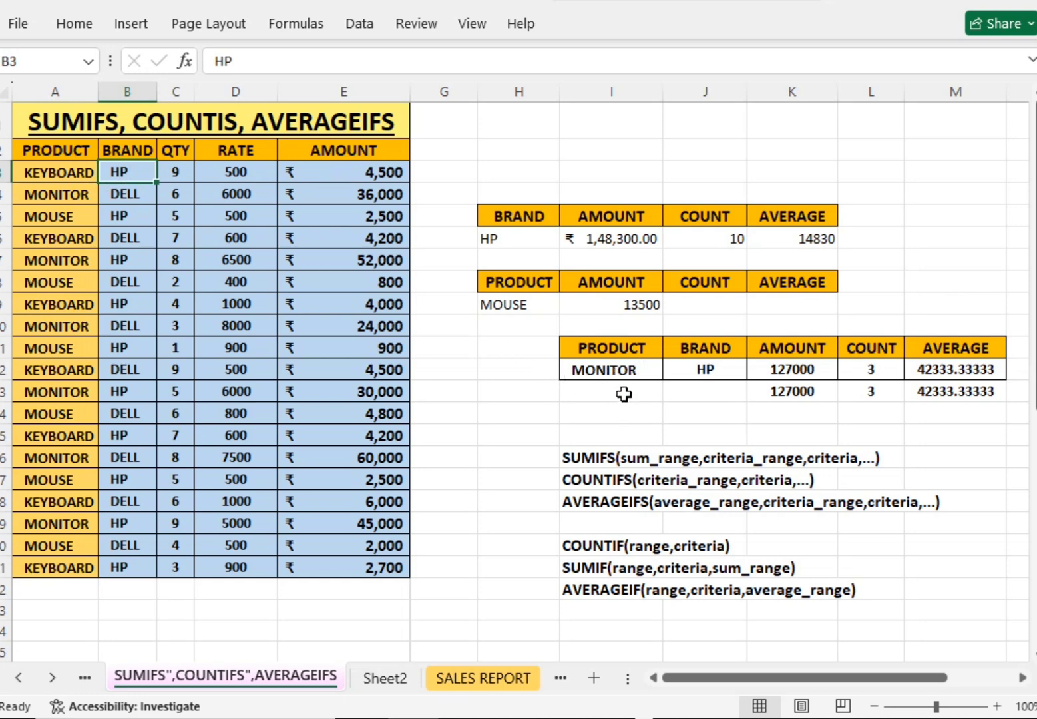
# Step: Choose KEYBOARD as the product criterion in cell I12
pyautogui.click(632, 370)
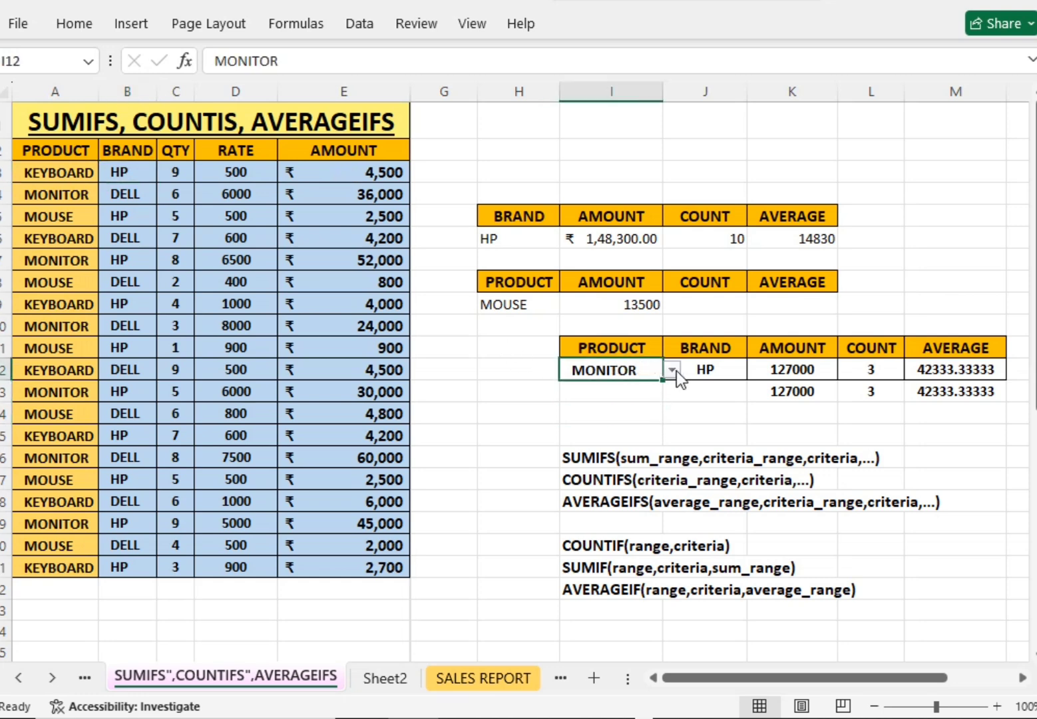
pyautogui.click(674, 370)
pyautogui.click(617, 389)
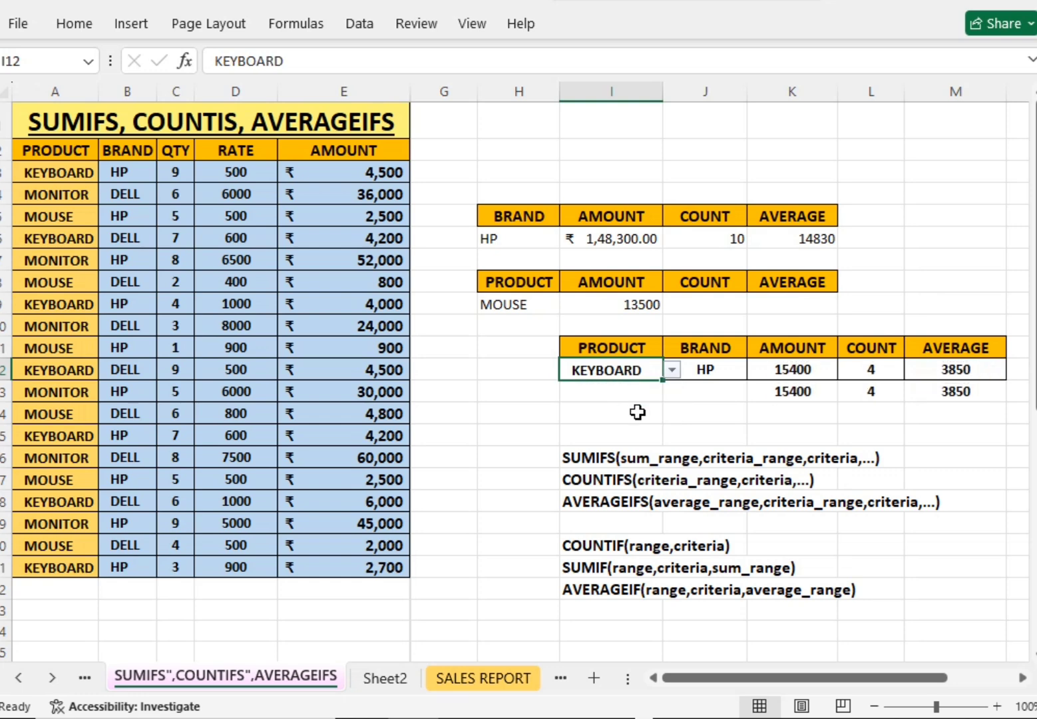
pyautogui.click(636, 411)
# Step: Examine the brand criterion in J12 and the formulas behind the amount, count and average in K12:M12
pyautogui.click(699, 364)
pyautogui.click(800, 377)
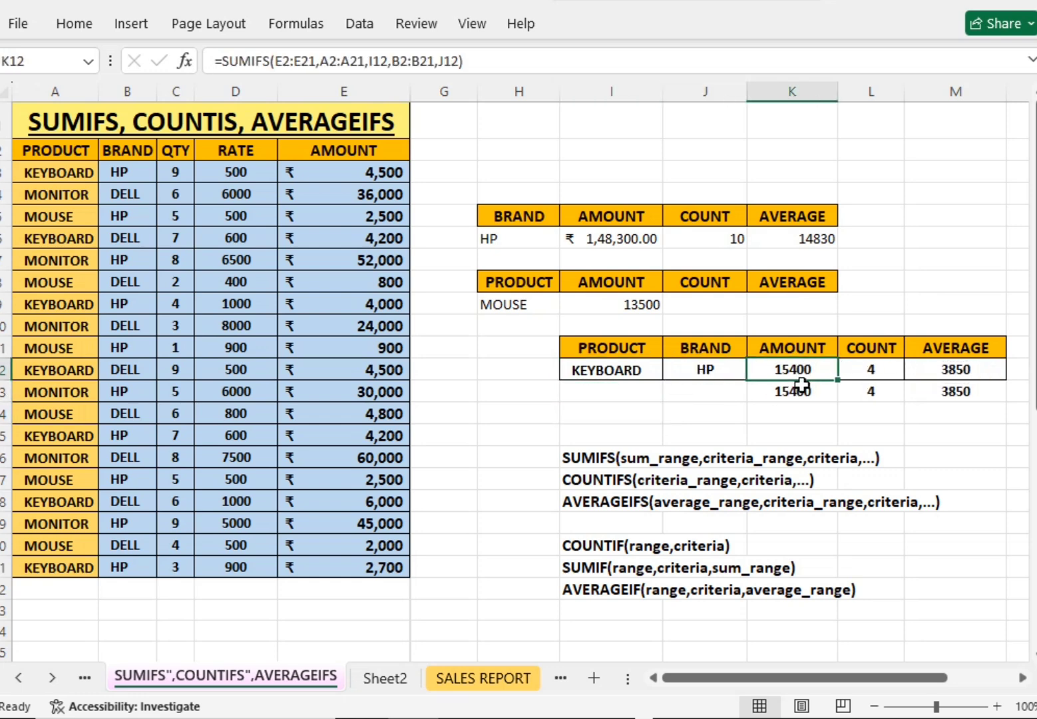
pyautogui.click(868, 368)
pyautogui.click(944, 367)
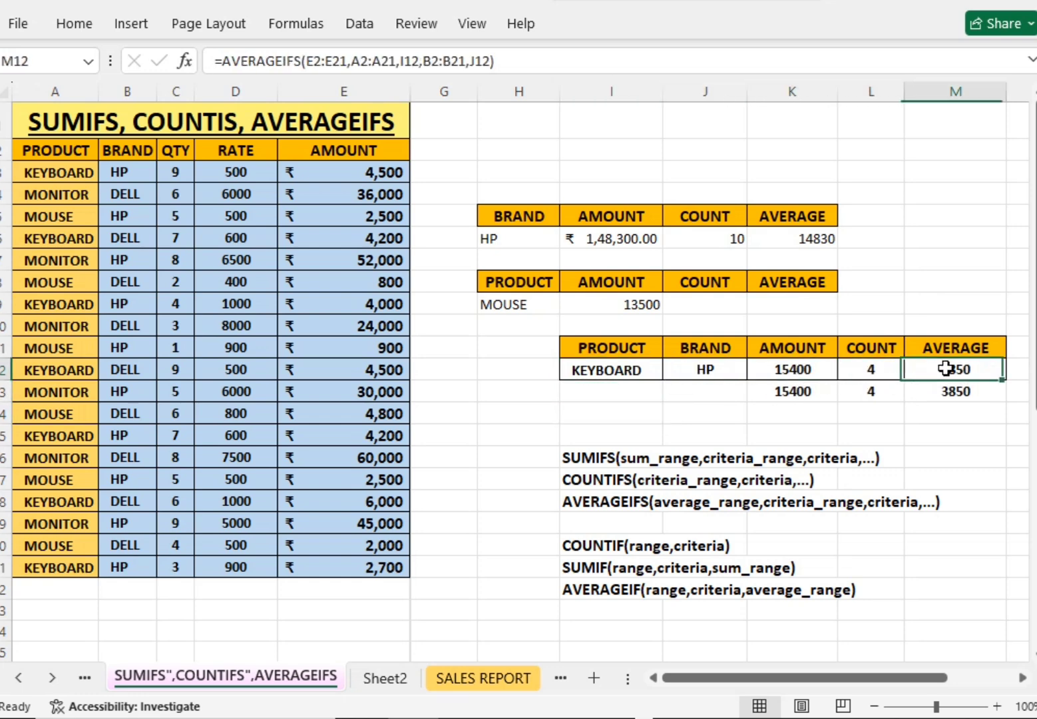
pyautogui.click(782, 370)
pyautogui.click(727, 368)
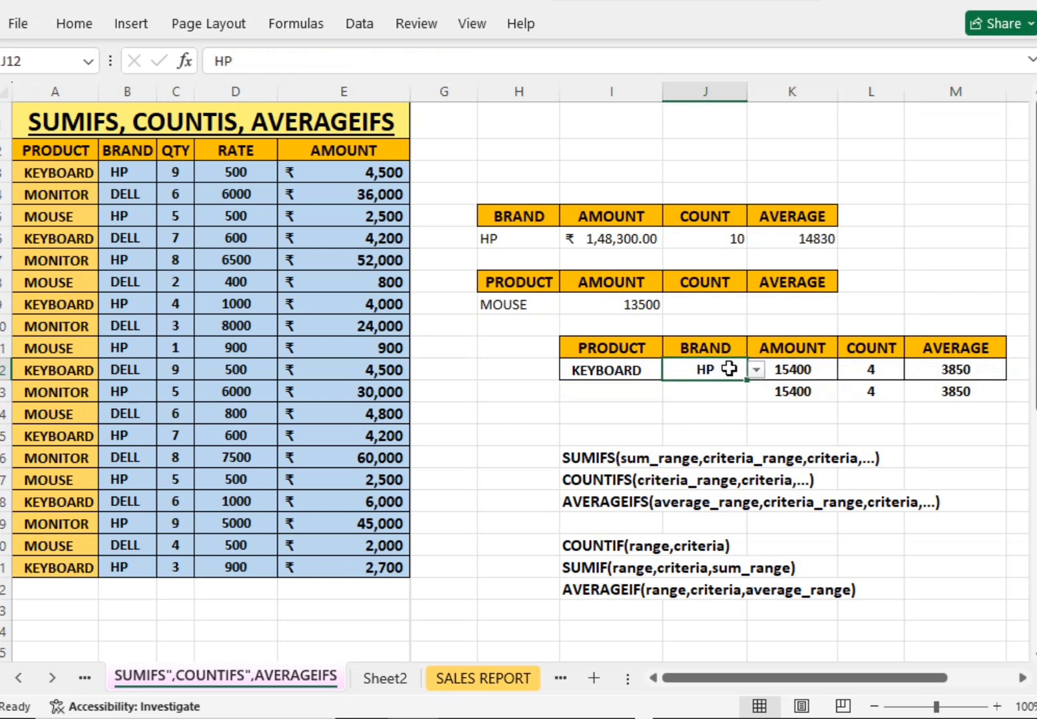
pyautogui.press('Right')
pyautogui.click(692, 363)
pyautogui.click(648, 360)
pyautogui.click(692, 369)
pyautogui.click(777, 391)
# Step: Start a SUMIFS formula in K12 with sum range E2:E21 and product range A2:A21 matched against I12
pyautogui.click(790, 370)
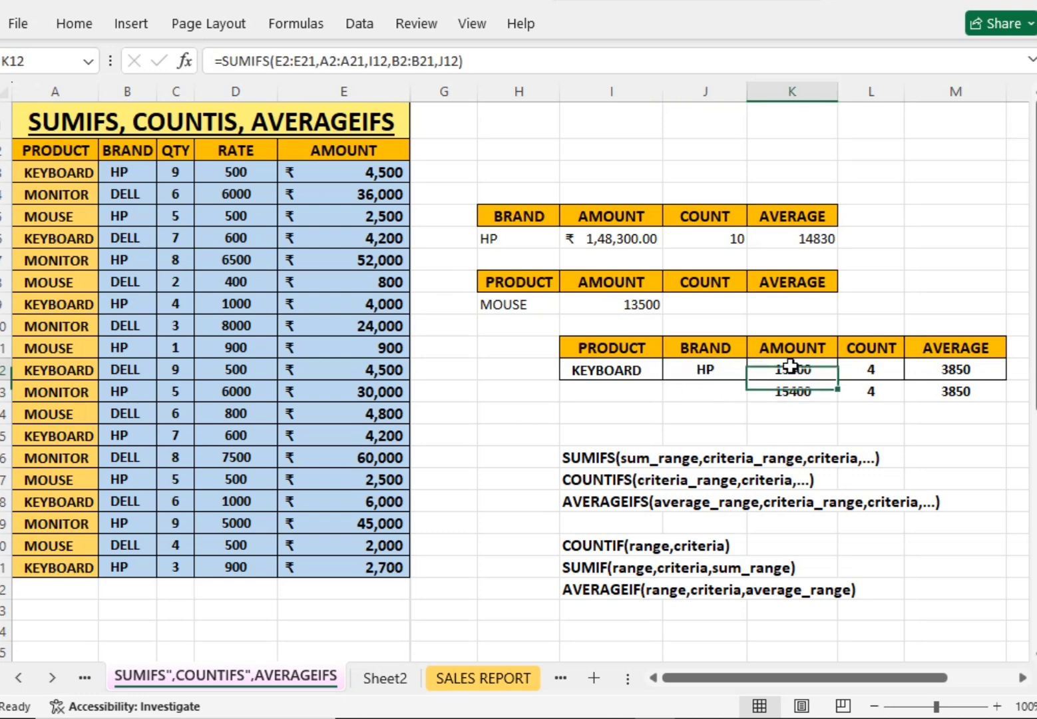
pyautogui.write('=')
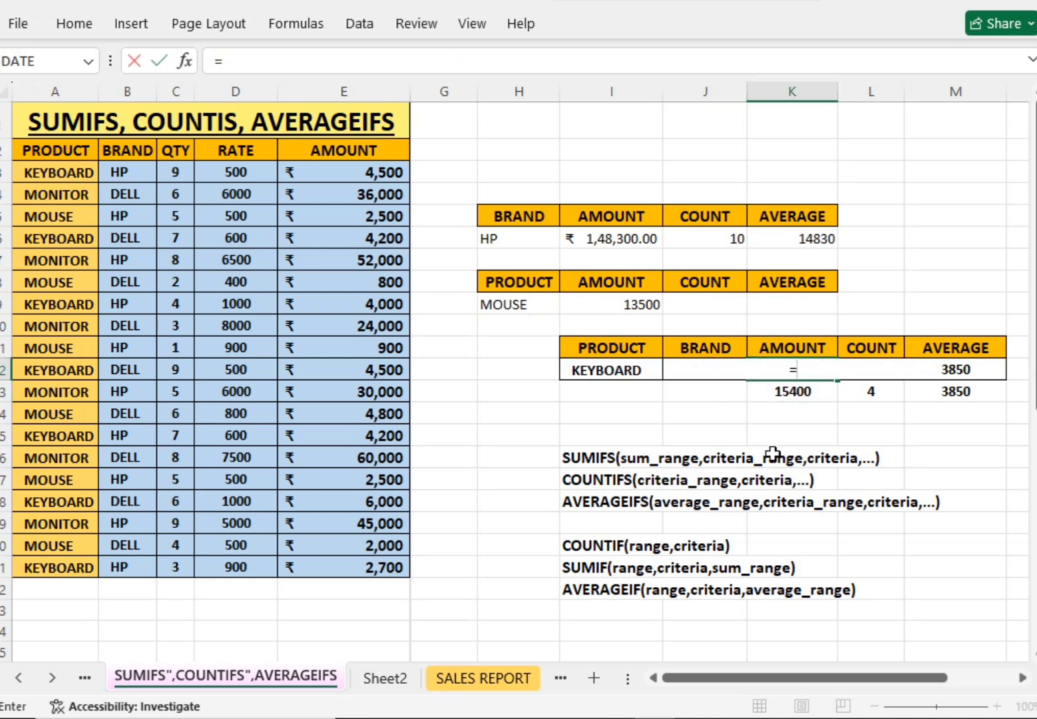
pyautogui.write('SUMI')
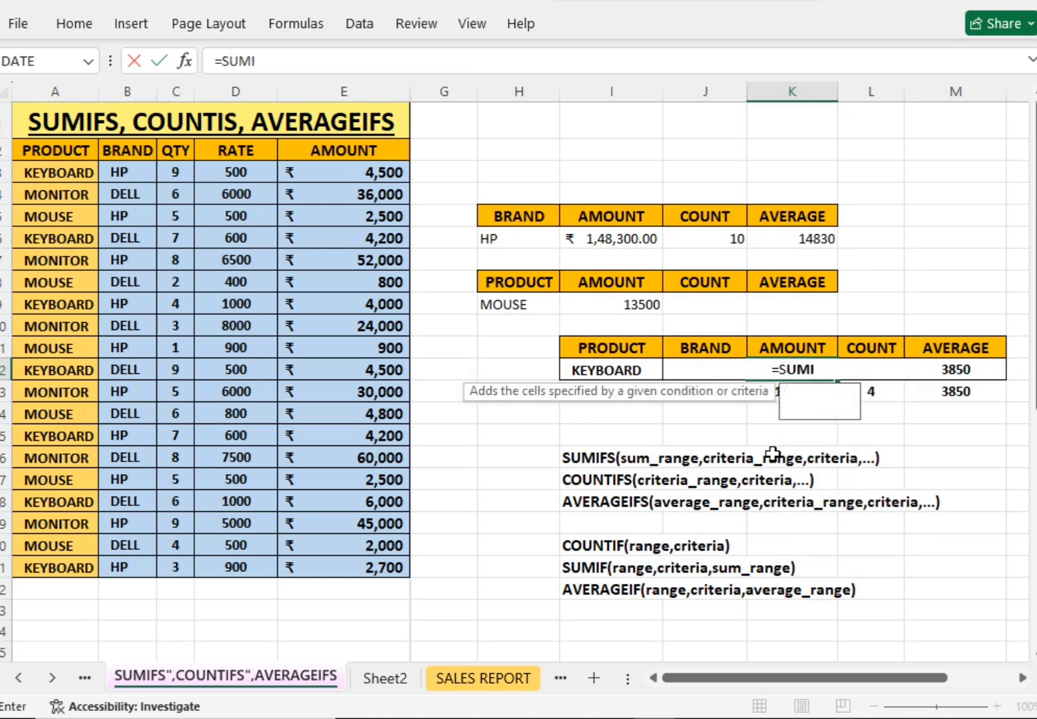
pyautogui.write('FS(')
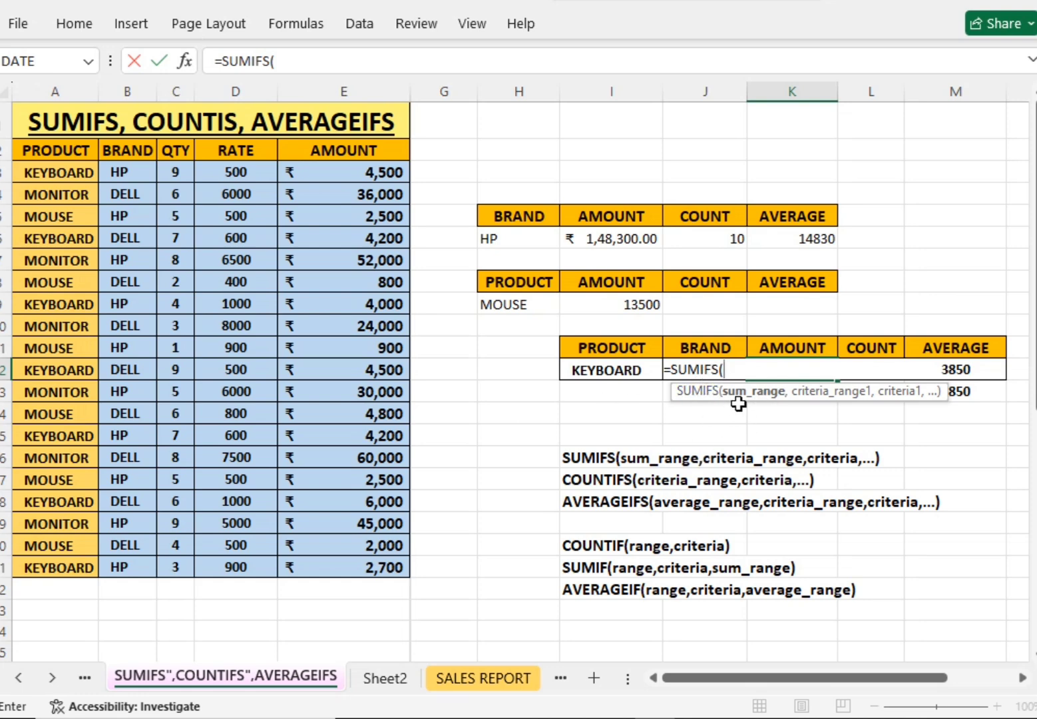
pyautogui.moveTo(352, 150); pyautogui.dragTo(366, 567)
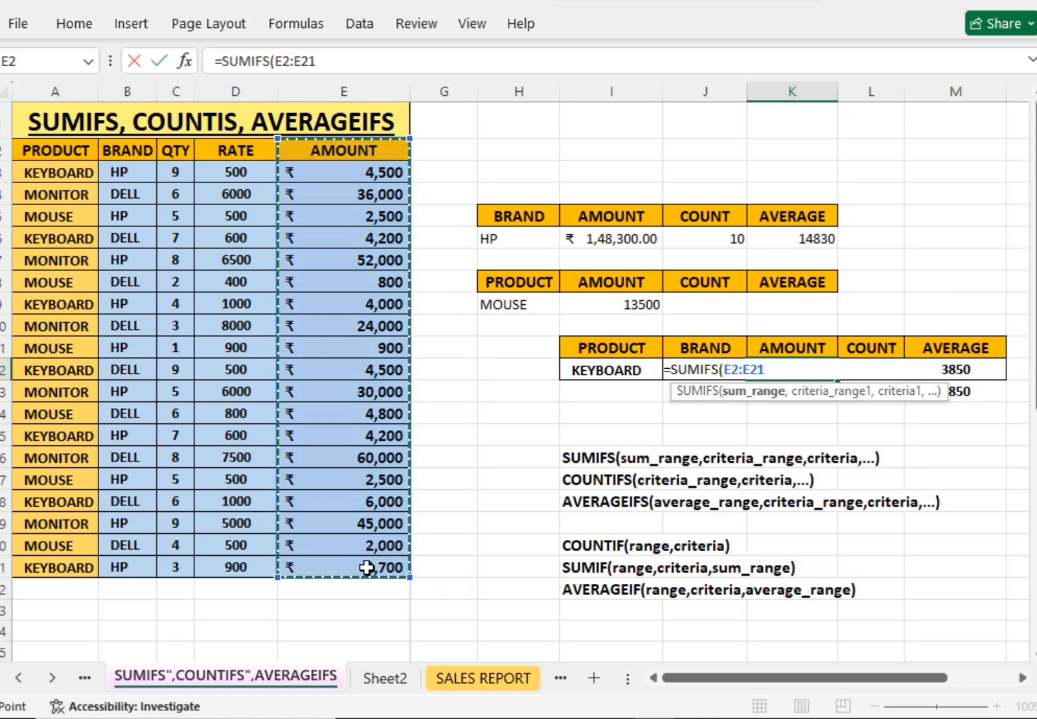
pyautogui.write(',')
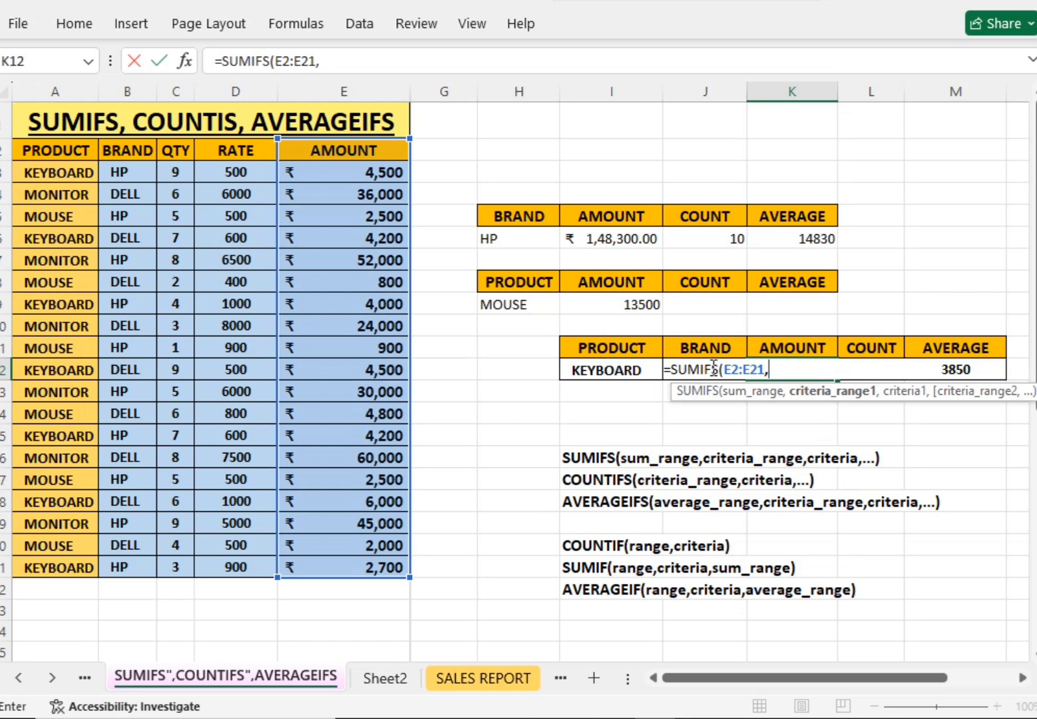
pyautogui.moveTo(58, 151); pyautogui.dragTo(95, 566)
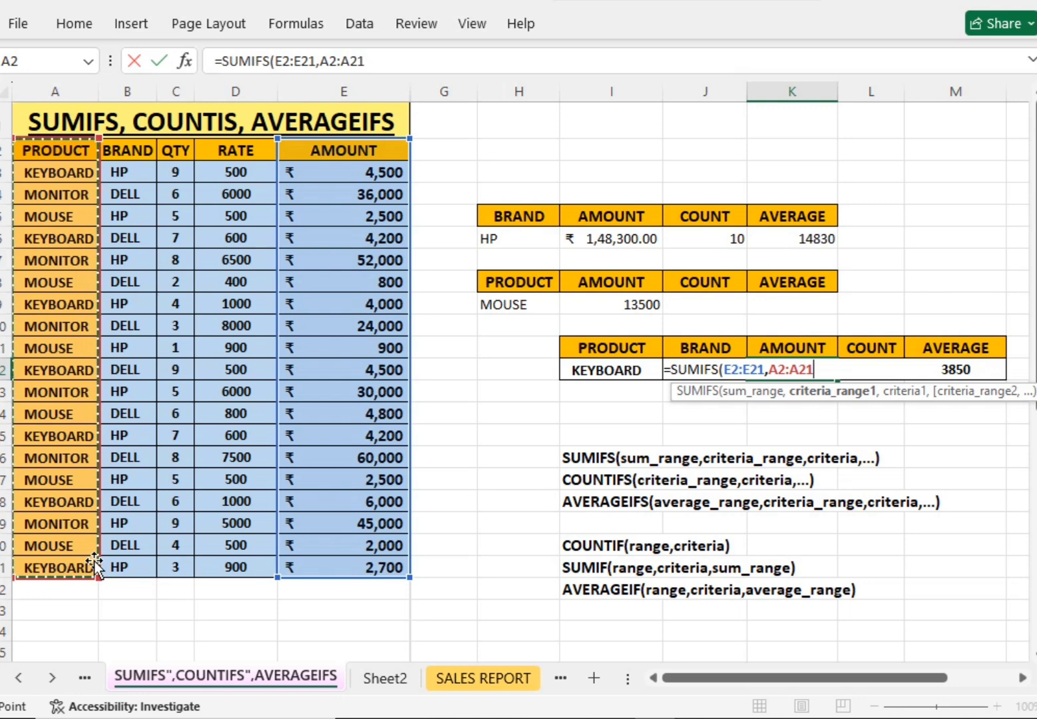
pyautogui.write(',')
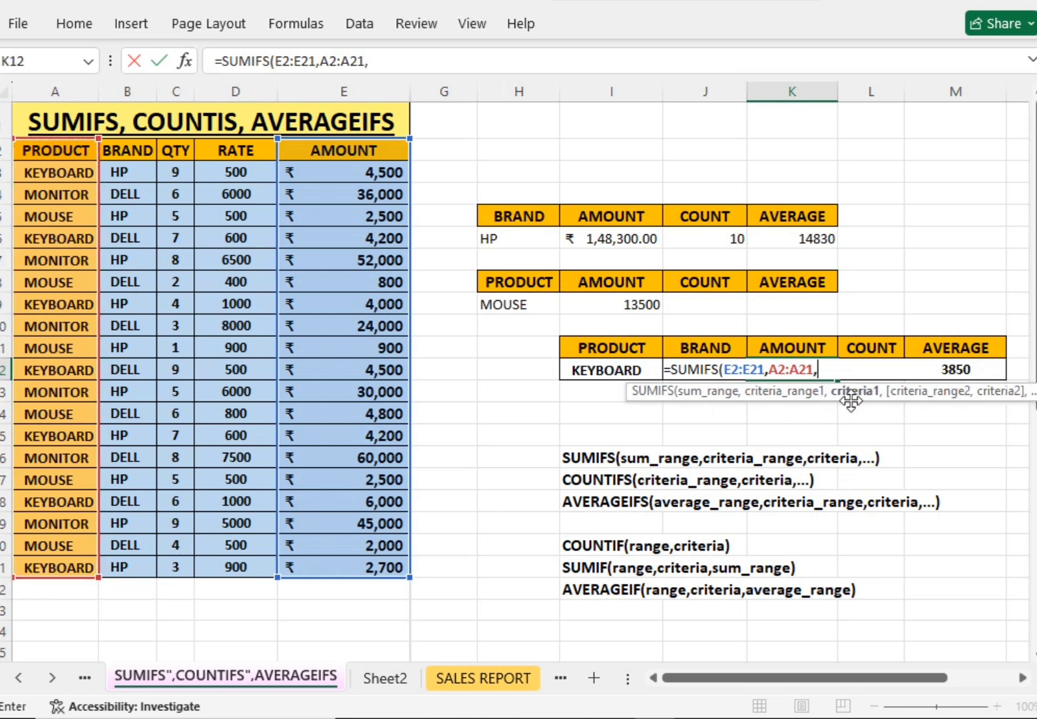
pyautogui.click(596, 371)
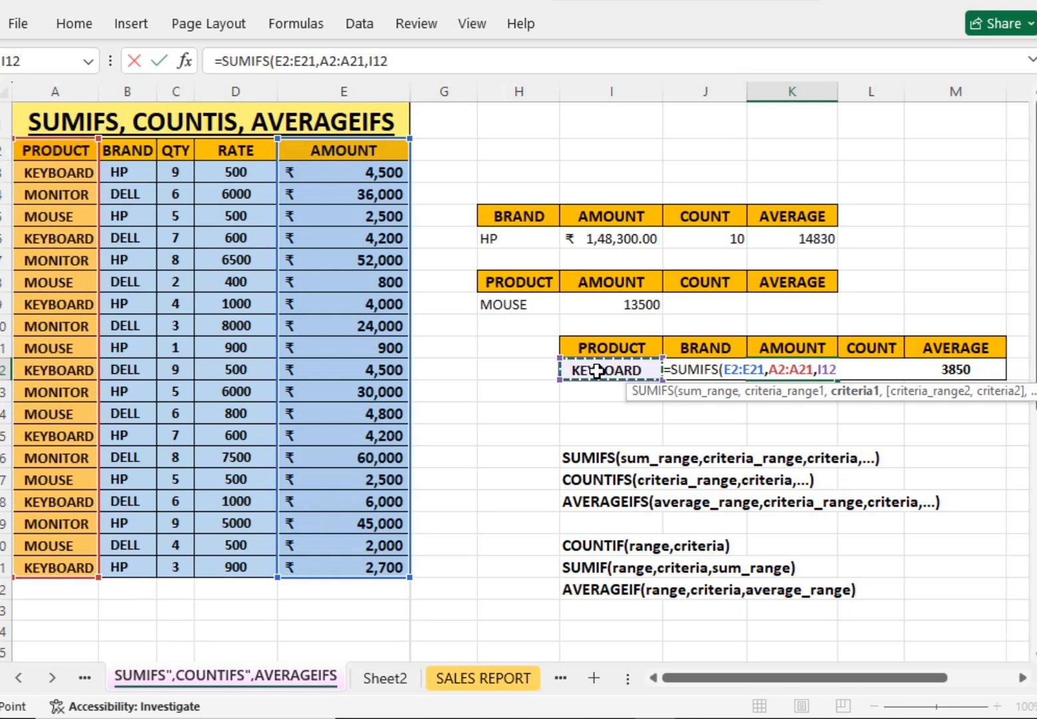
pyautogui.write(',')
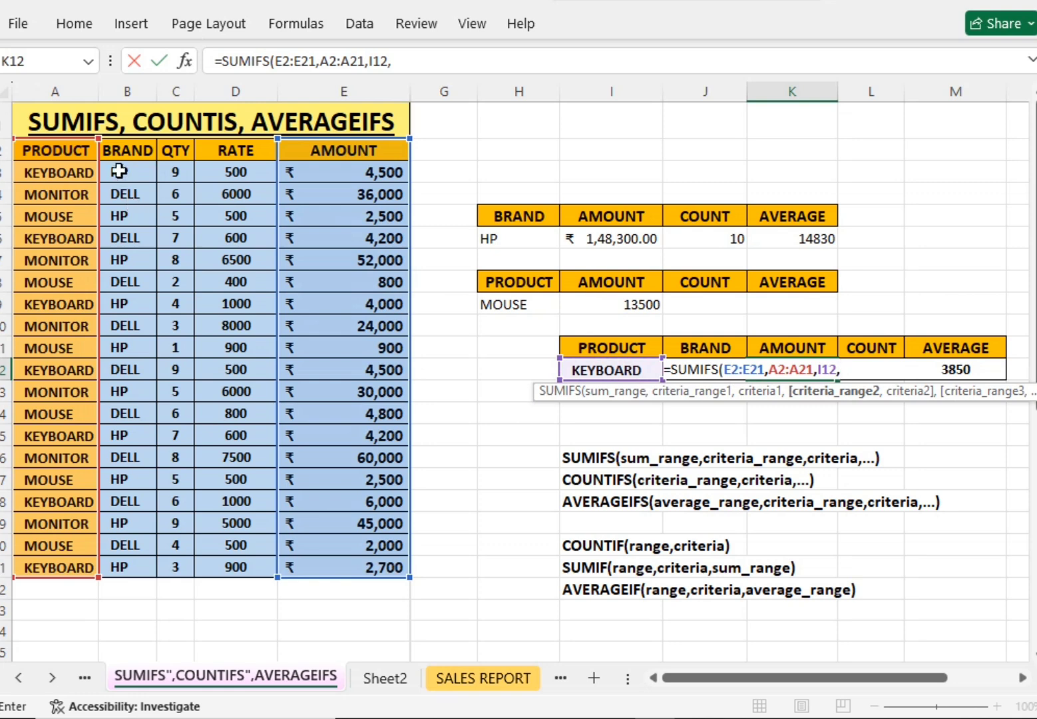
# Step: Add brand range B2:B21 with criterion J12 as the second condition and commit the SUMIFS formula in K12
pyautogui.click(126, 150)
pyautogui.moveTo(126, 150); pyautogui.dragTo(153, 571)
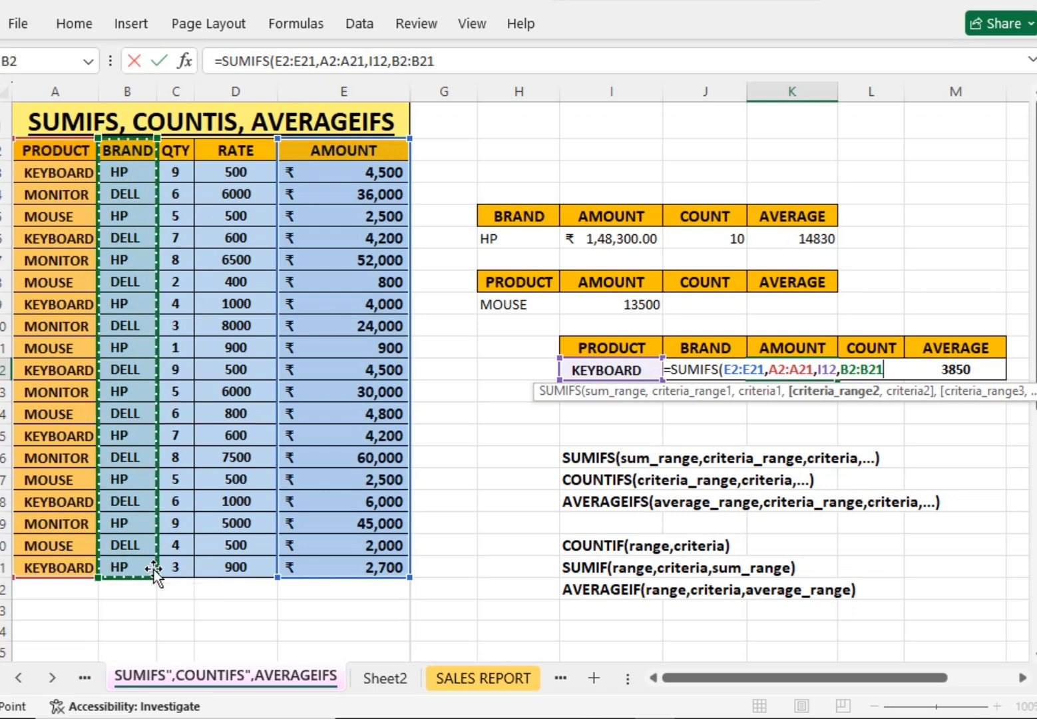
pyautogui.write(',')
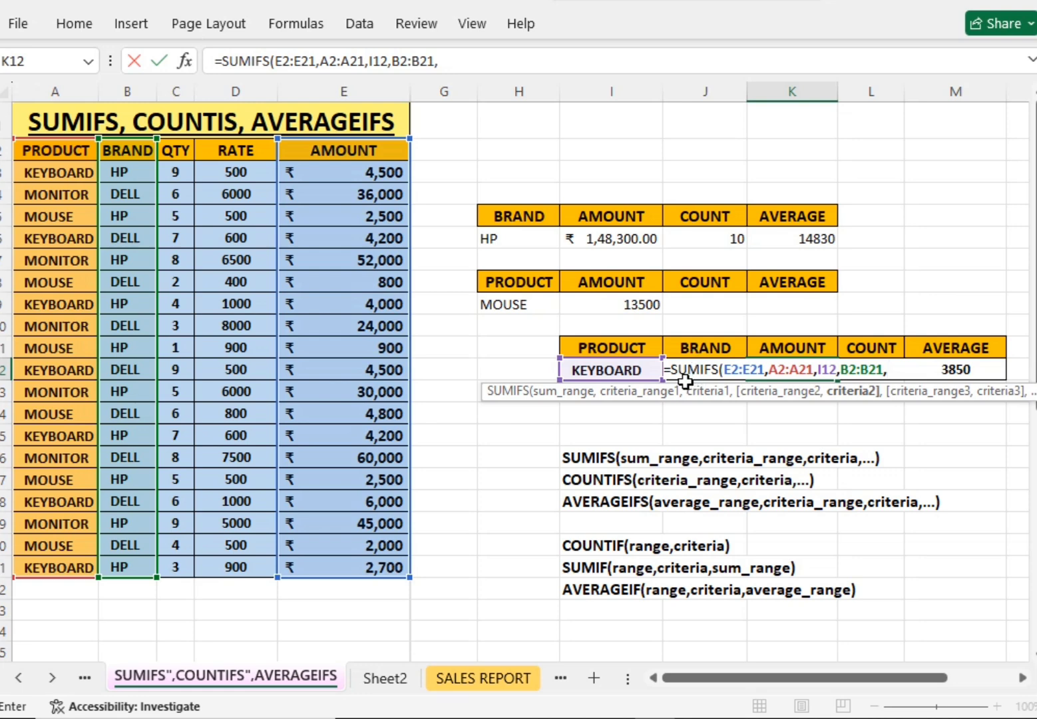
pyautogui.write('12')
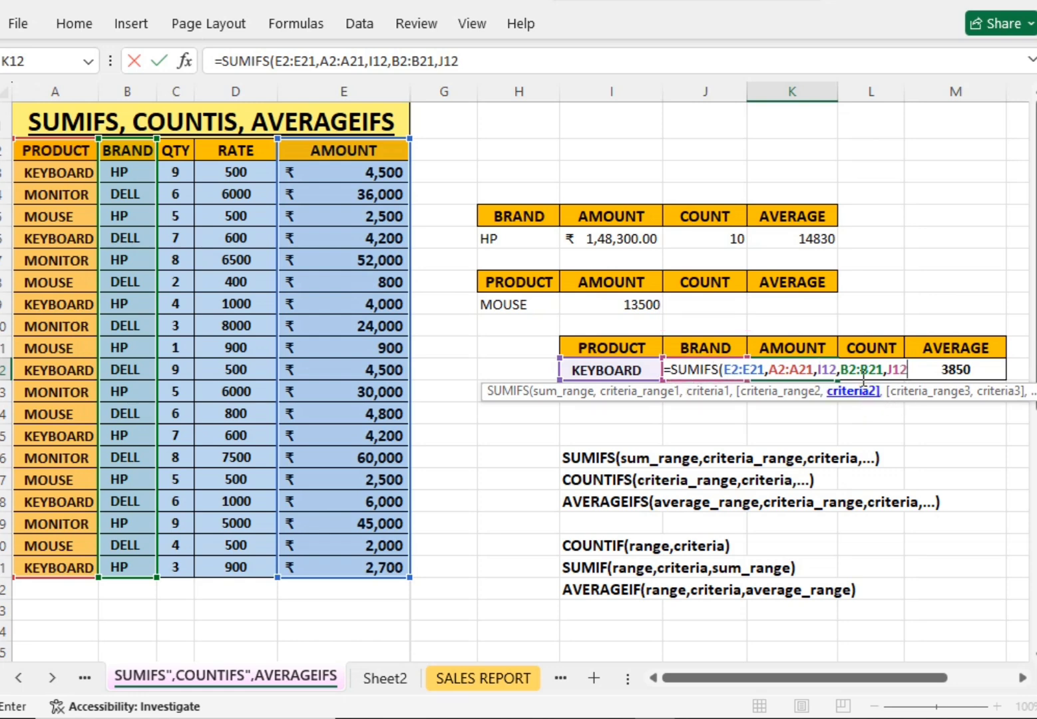
pyautogui.press('Return')
pyautogui.click(792, 366)
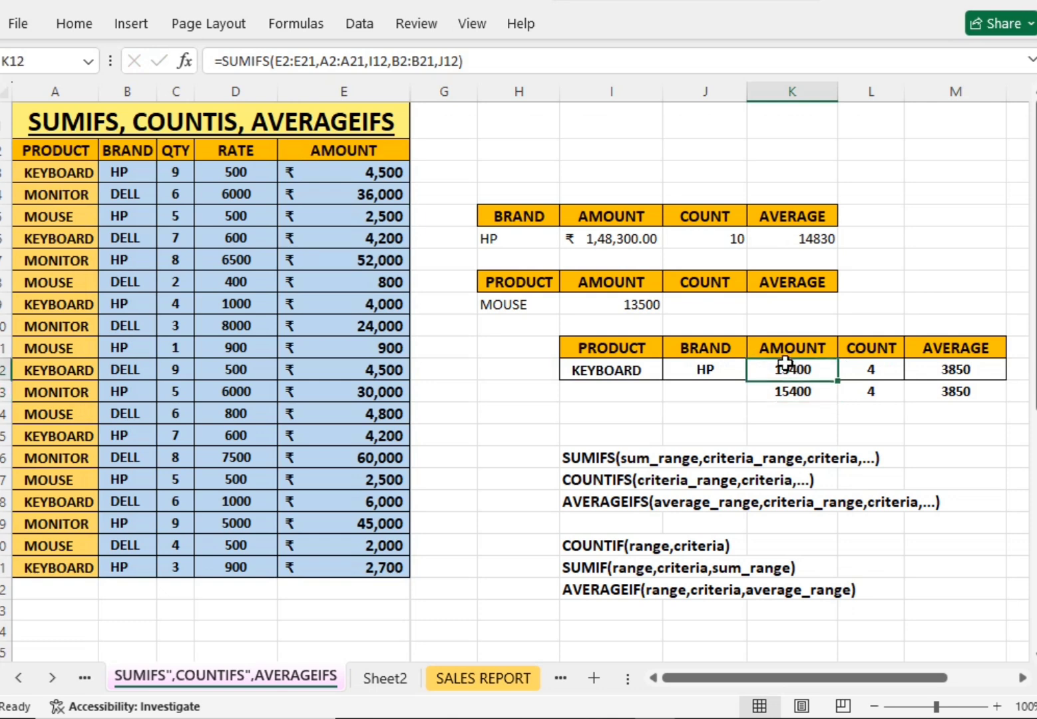
# Step: Cross-check the HP keyboard amount by entering the manual sum =E3+E9+E15+E21 in cell H14
pyautogui.click(580, 414)
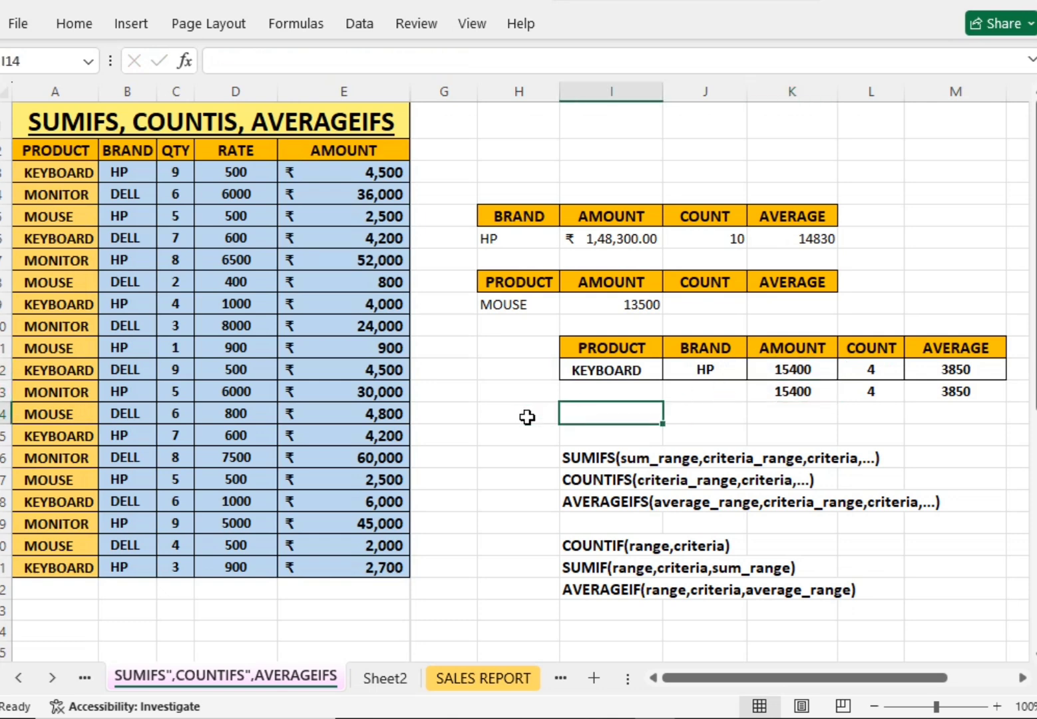
pyautogui.click(527, 416)
pyautogui.write('=')
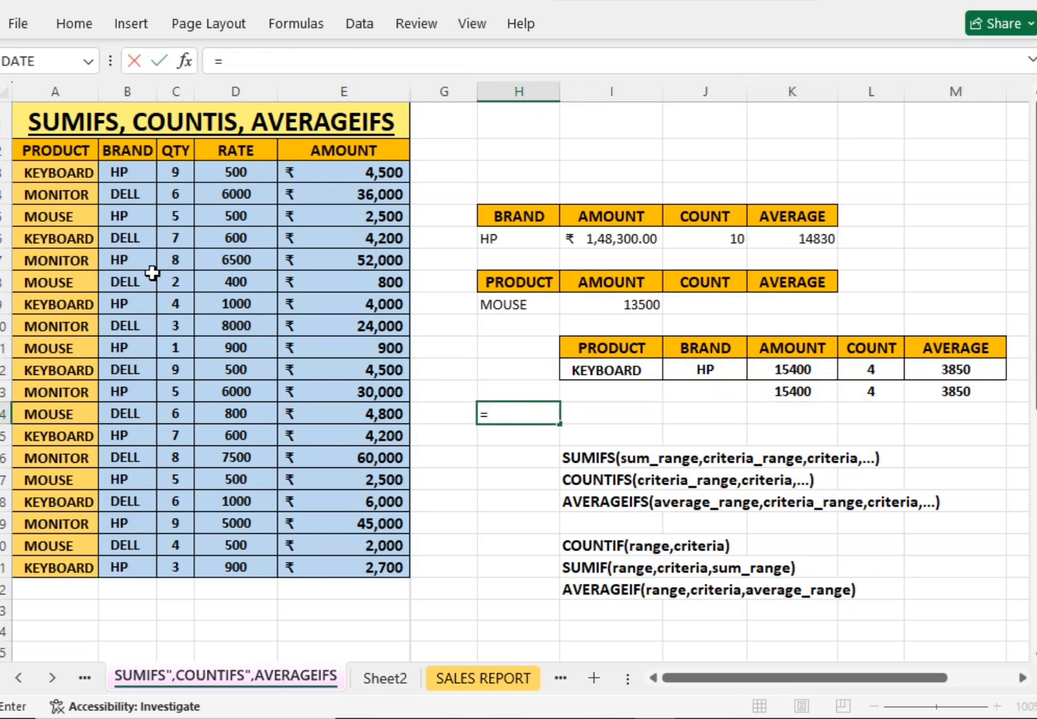
pyautogui.click(335, 176)
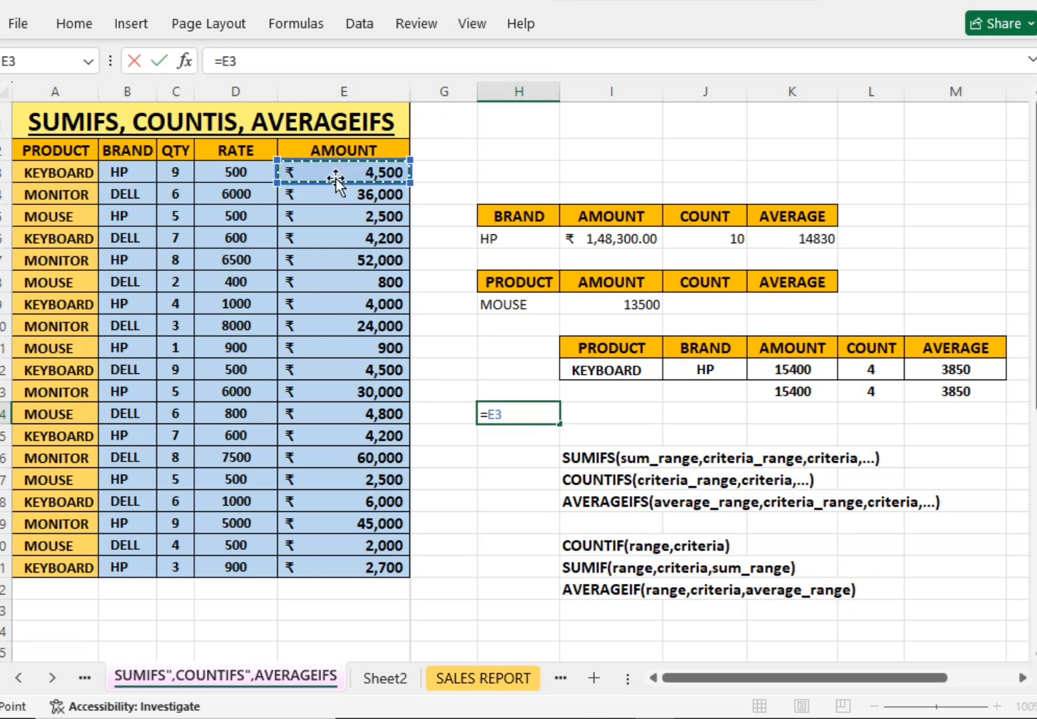
pyautogui.write('++')
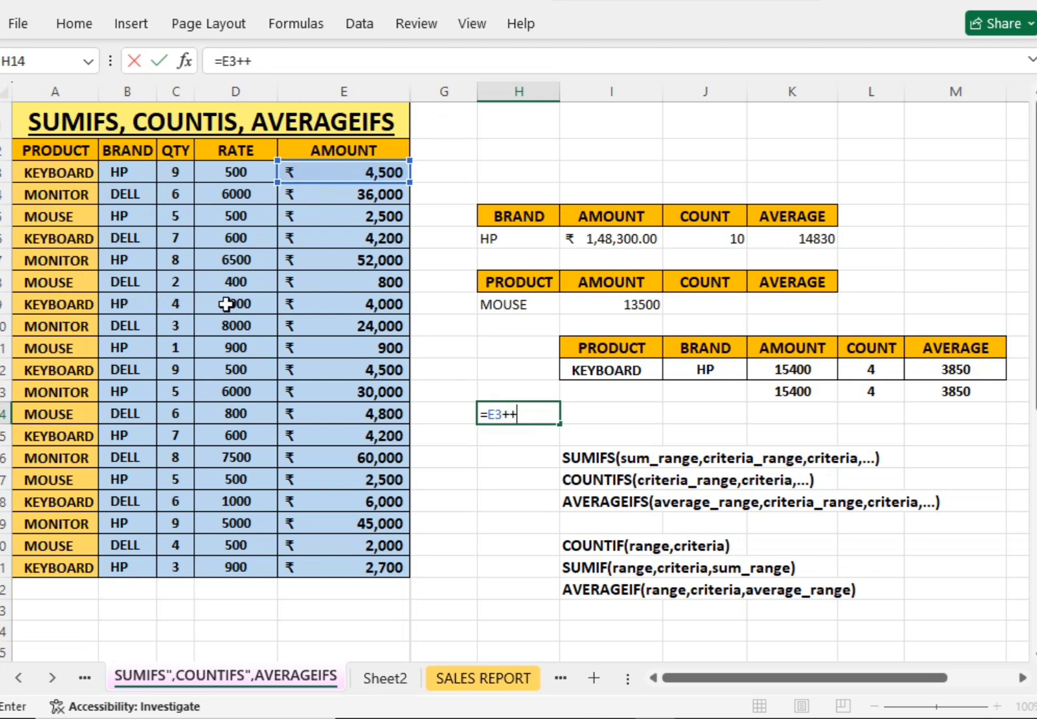
pyautogui.click(343, 303)
pyautogui.write('+')
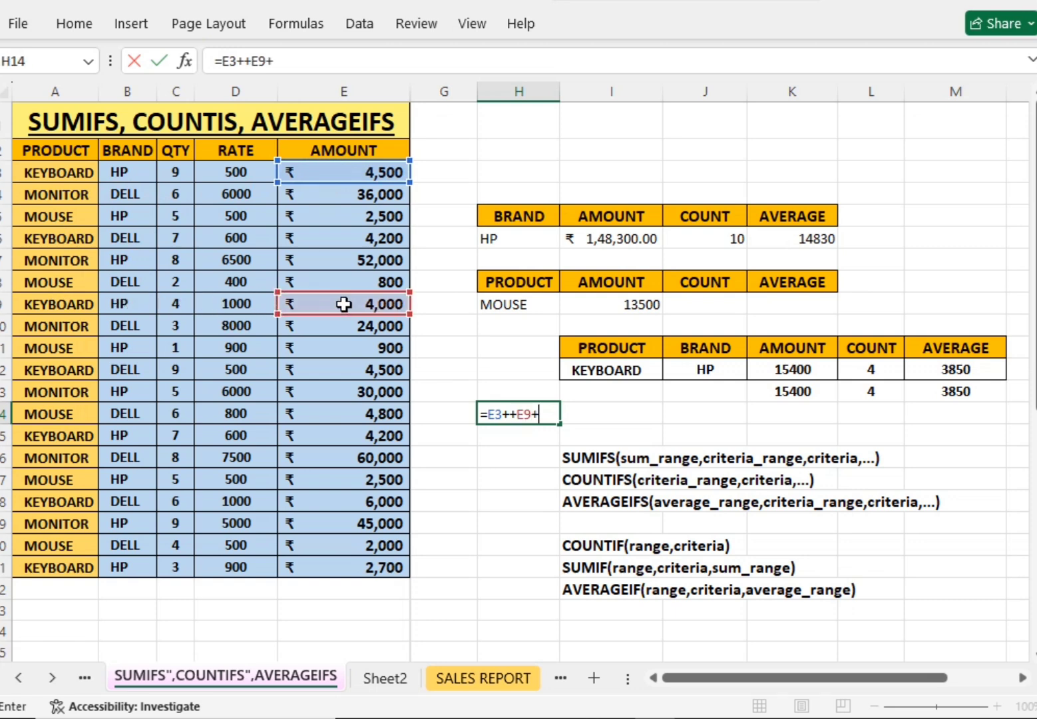
pyautogui.click(512, 423)
pyautogui.press('BackSpace')
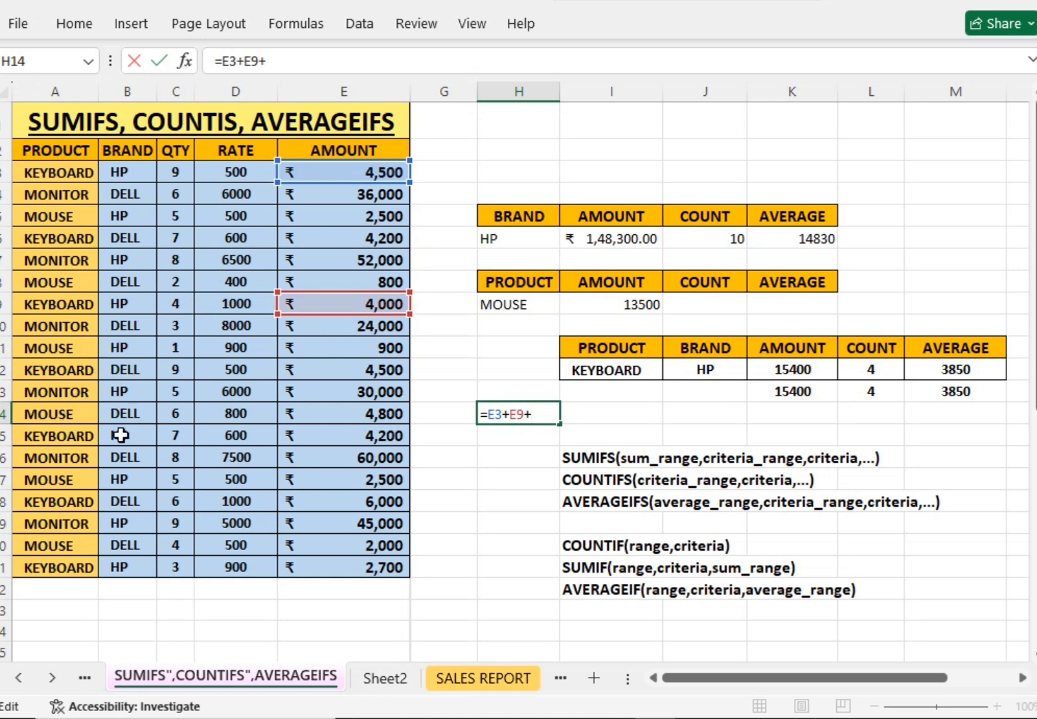
pyautogui.click(368, 437)
pyautogui.write('+')
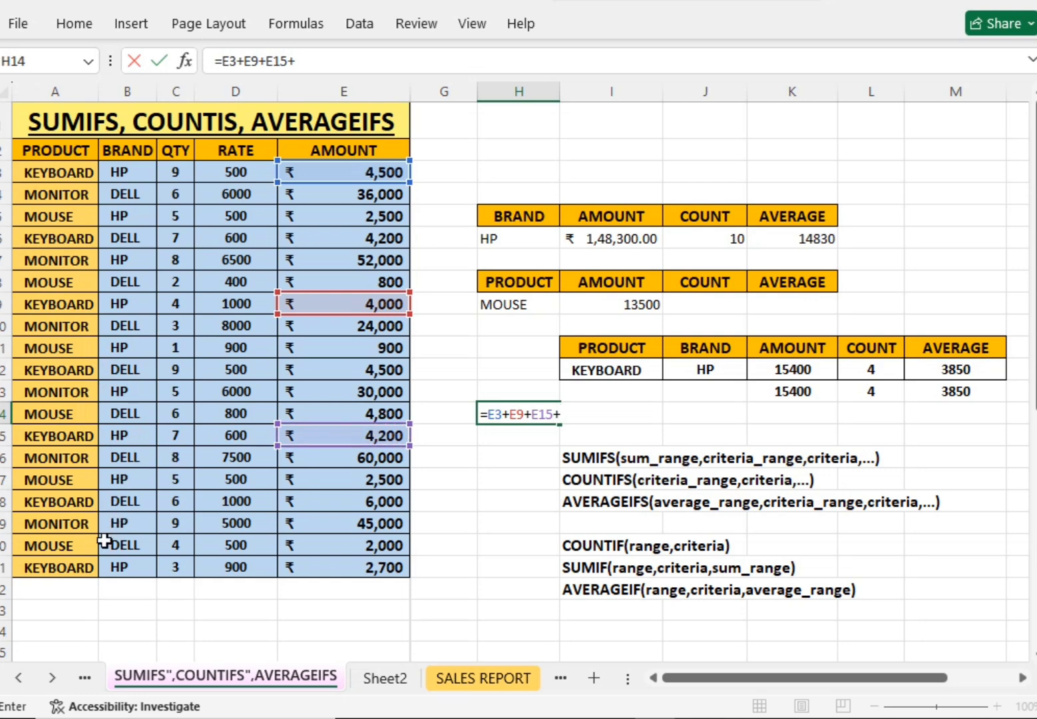
pyautogui.click(326, 563)
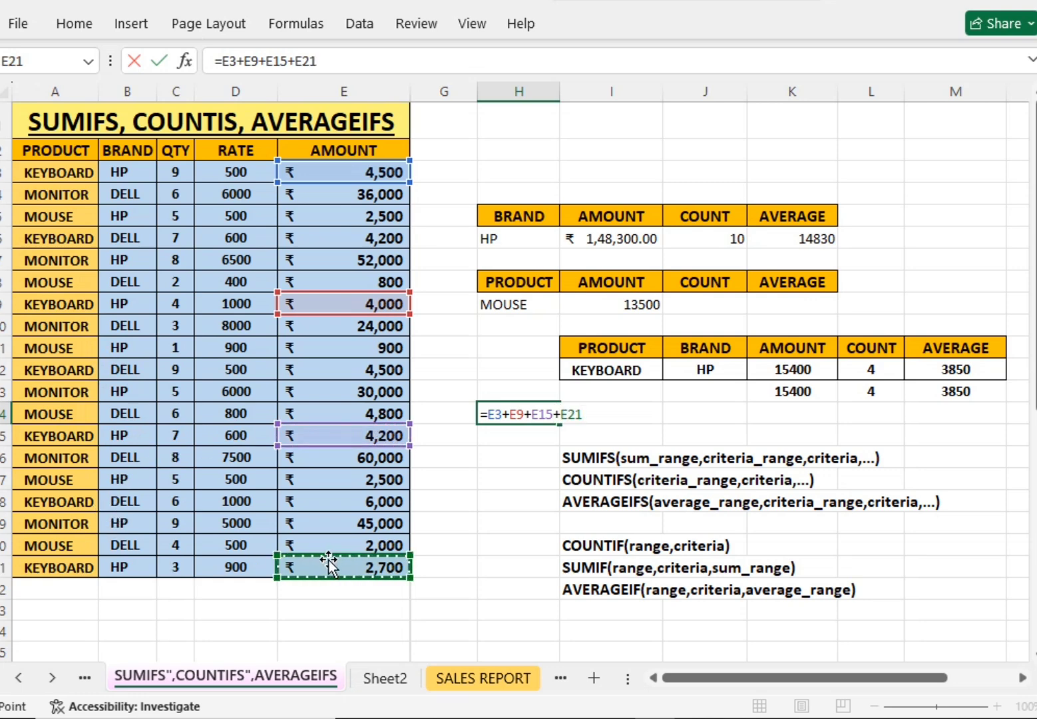
pyautogui.press('Return')
pyautogui.click(498, 418)
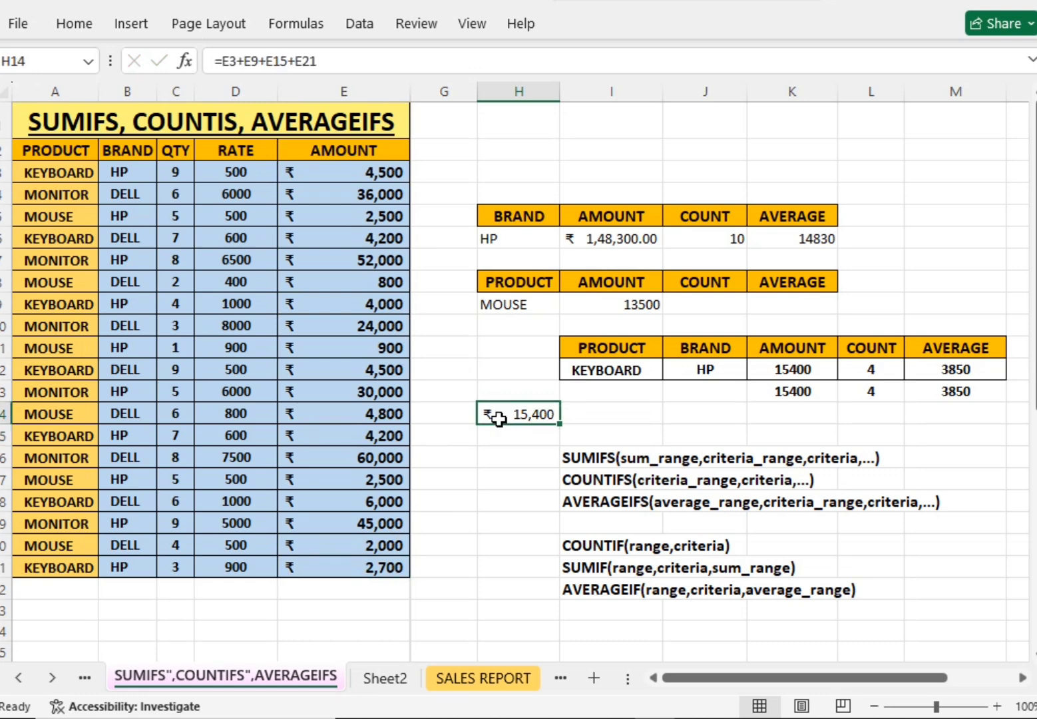
# Step: Set the product criterion in I12 to MONITOR
pyautogui.click(646, 370)
pyautogui.click(671, 370)
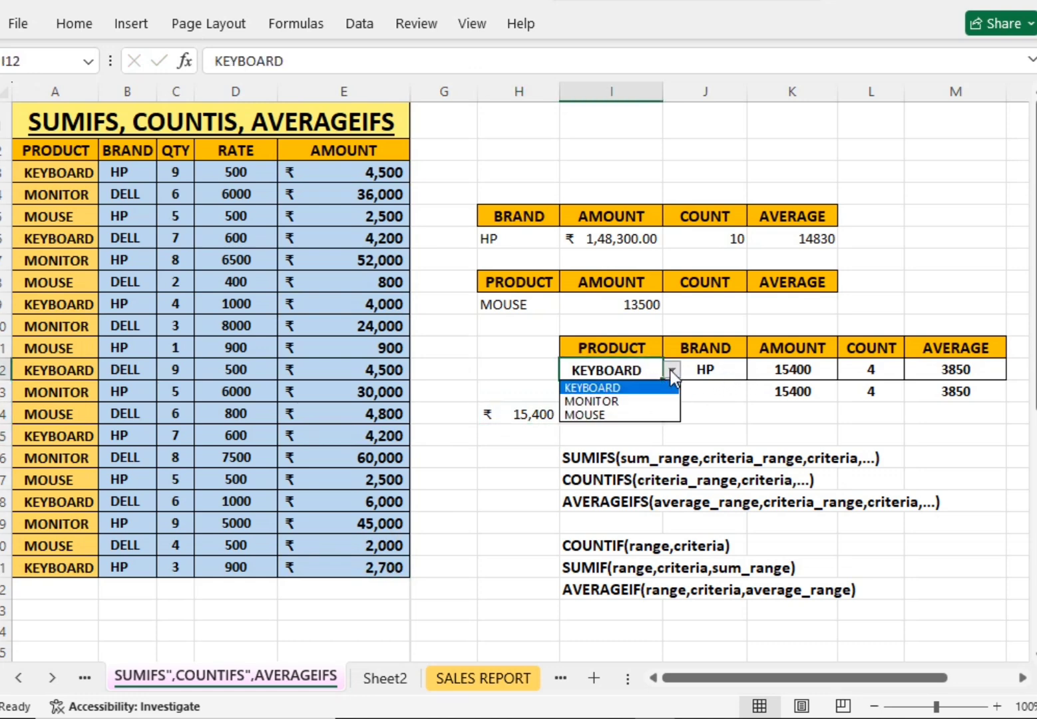
pyautogui.click(622, 401)
pyautogui.click(675, 408)
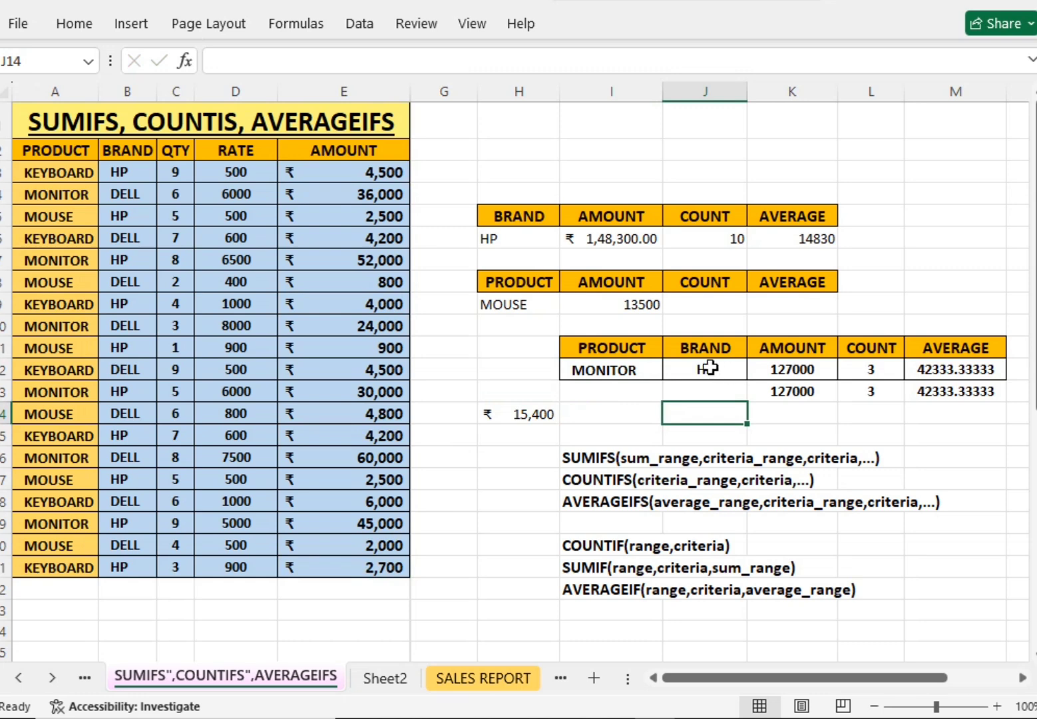
# Step: Switch the brand criterion in J12 to DELL and return it to HP to compare the monitor summaries
pyautogui.click(709, 366)
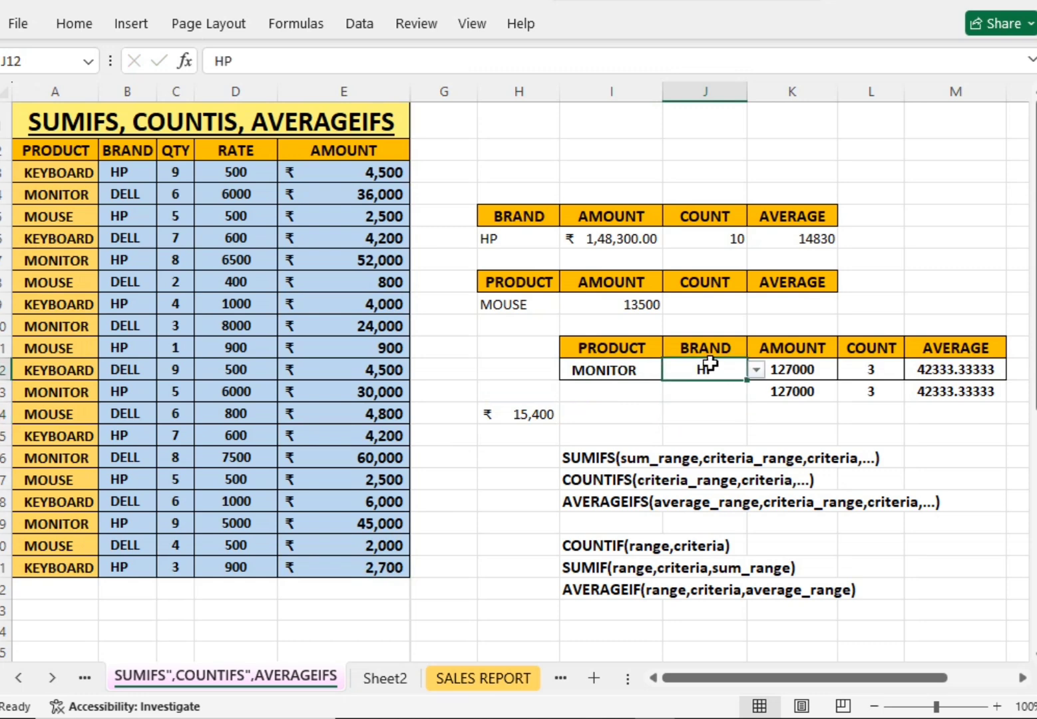
pyautogui.click(756, 371)
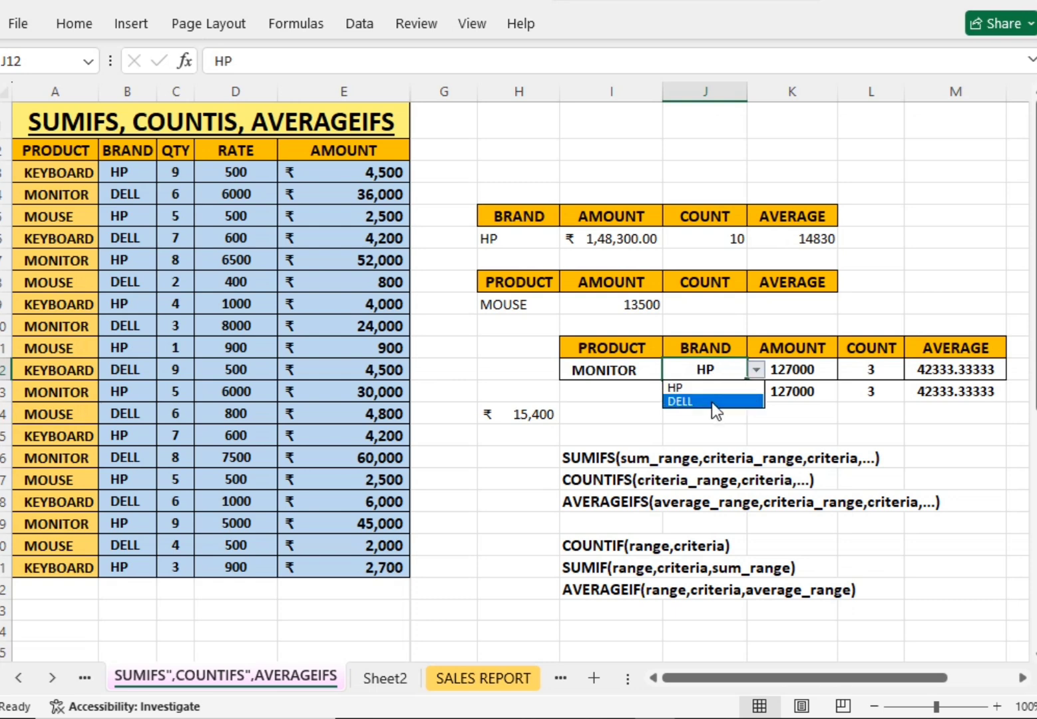
pyautogui.click(711, 402)
pyautogui.click(716, 409)
pyautogui.click(733, 370)
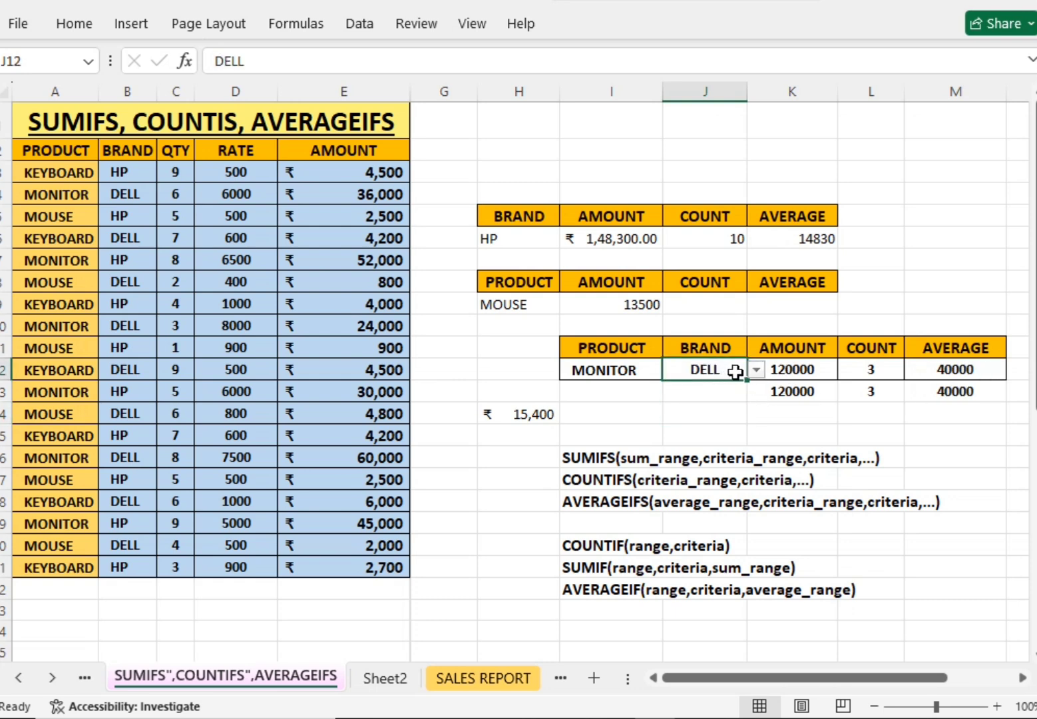
pyautogui.click(755, 371)
pyautogui.click(703, 386)
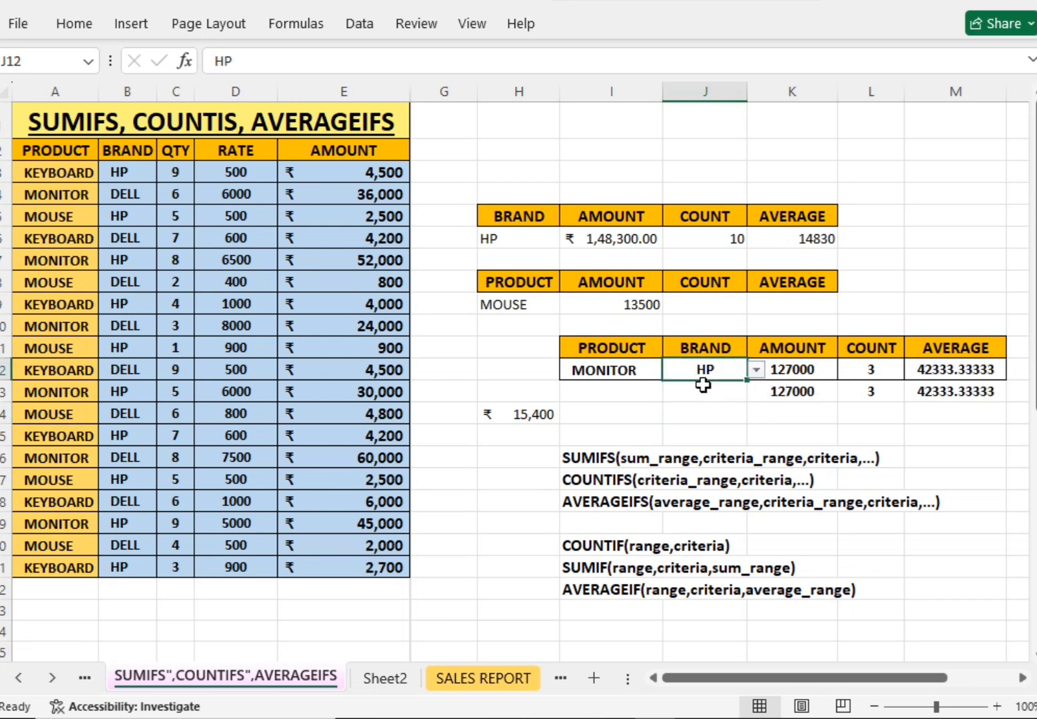
# Step: Start a COUNTIFS formula in L12 with product range A2:A21 matched against criterion I12
pyautogui.click(858, 371)
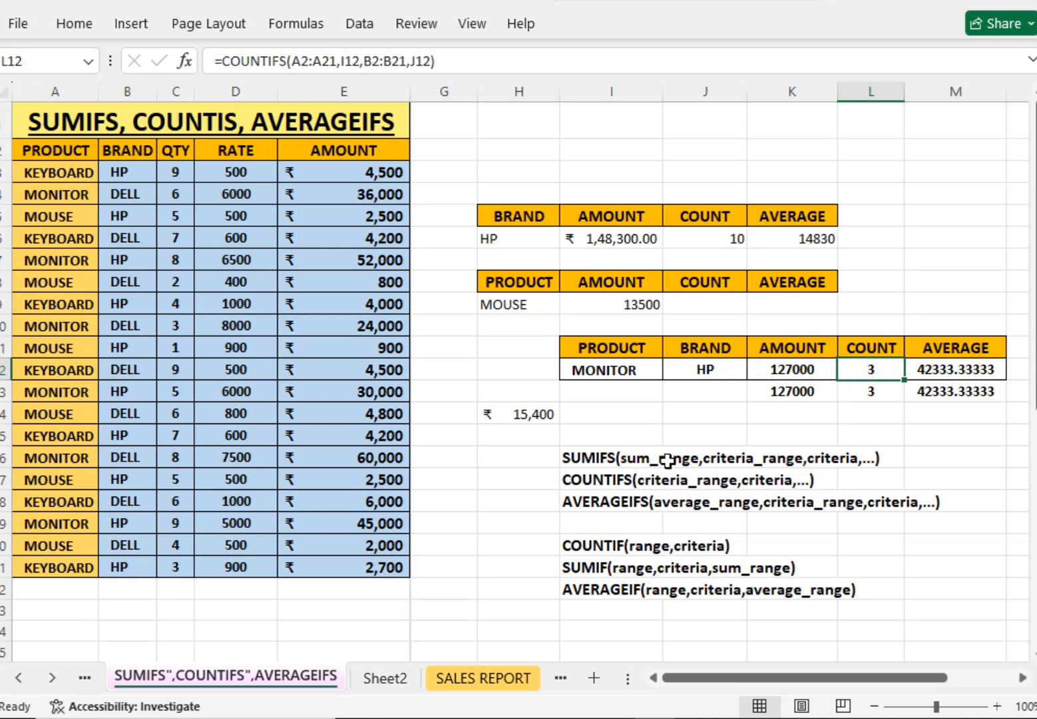
pyautogui.write('=C')
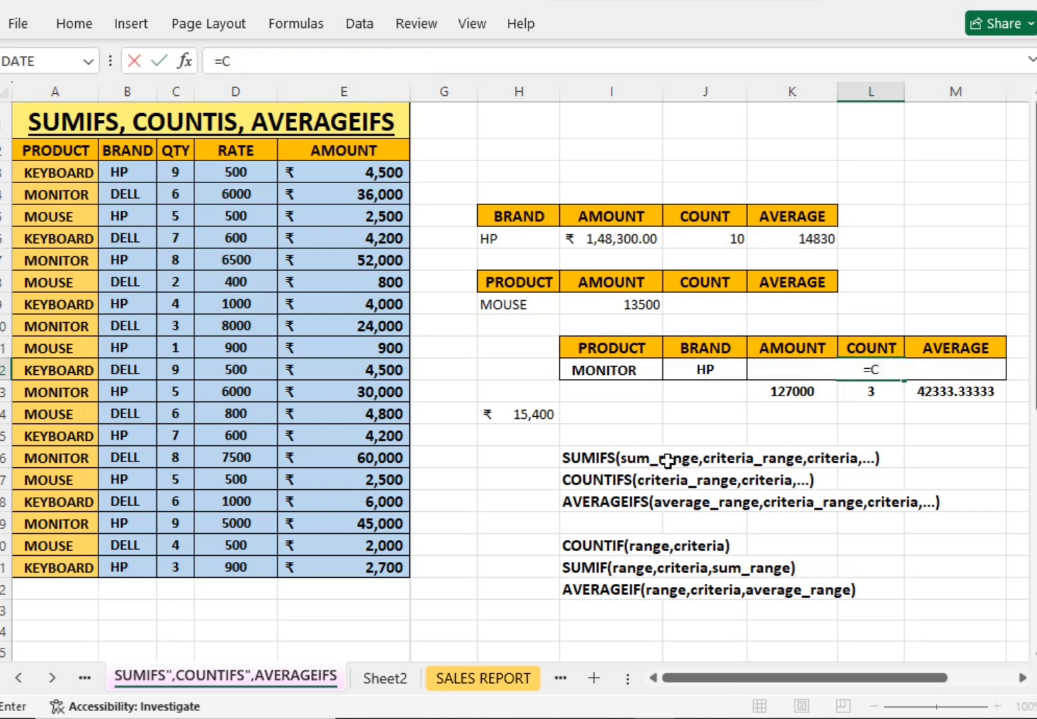
pyautogui.write('OUNI')
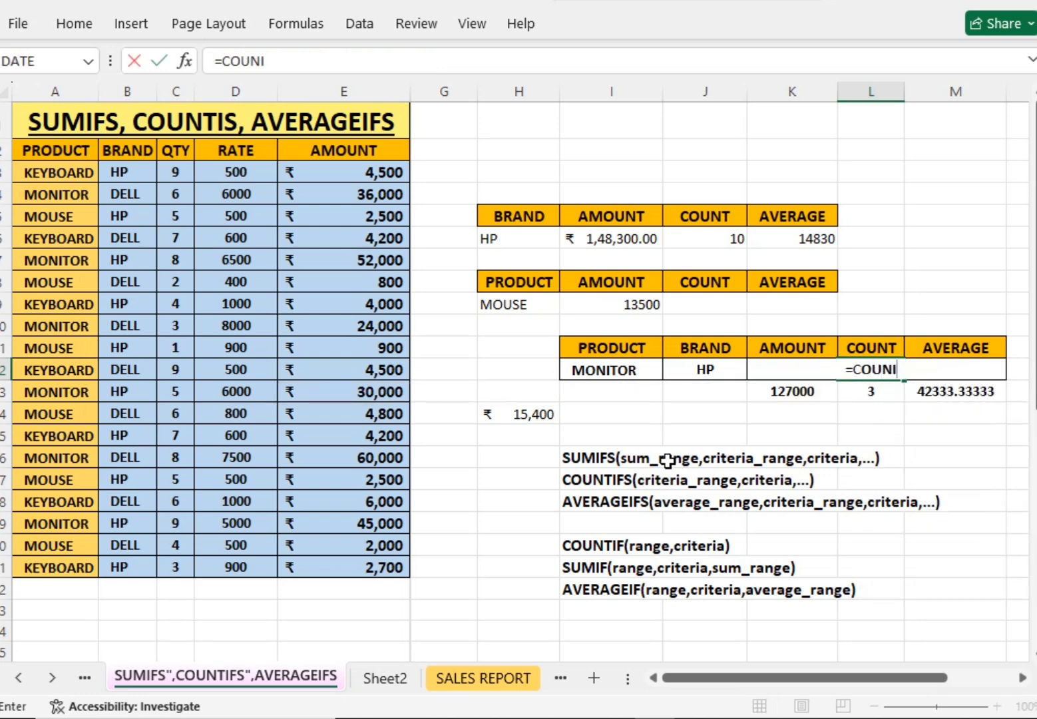
pyautogui.press('BackSpace')
pyautogui.write('TIF')
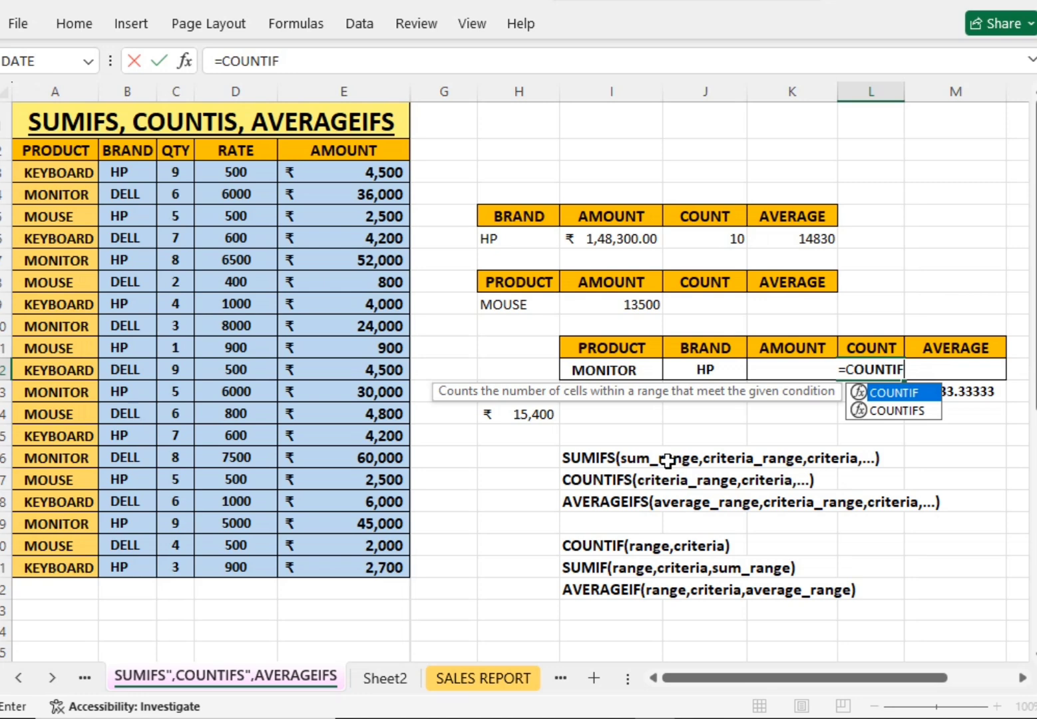
pyautogui.press('Down')
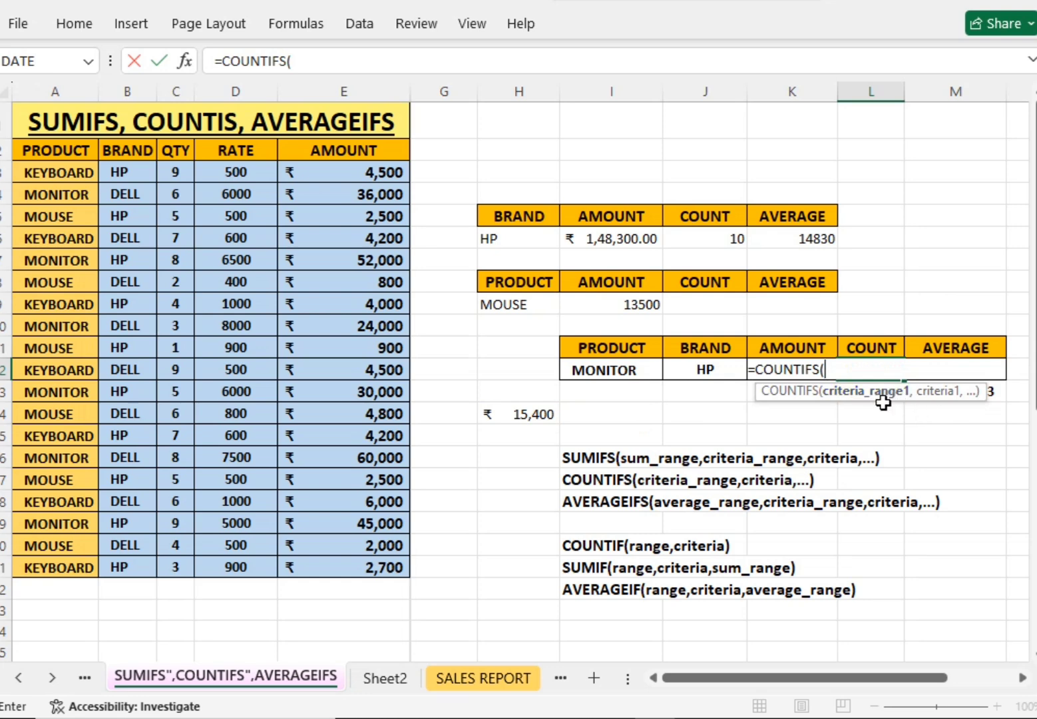
pyautogui.moveTo(58, 152); pyautogui.dragTo(79, 554)
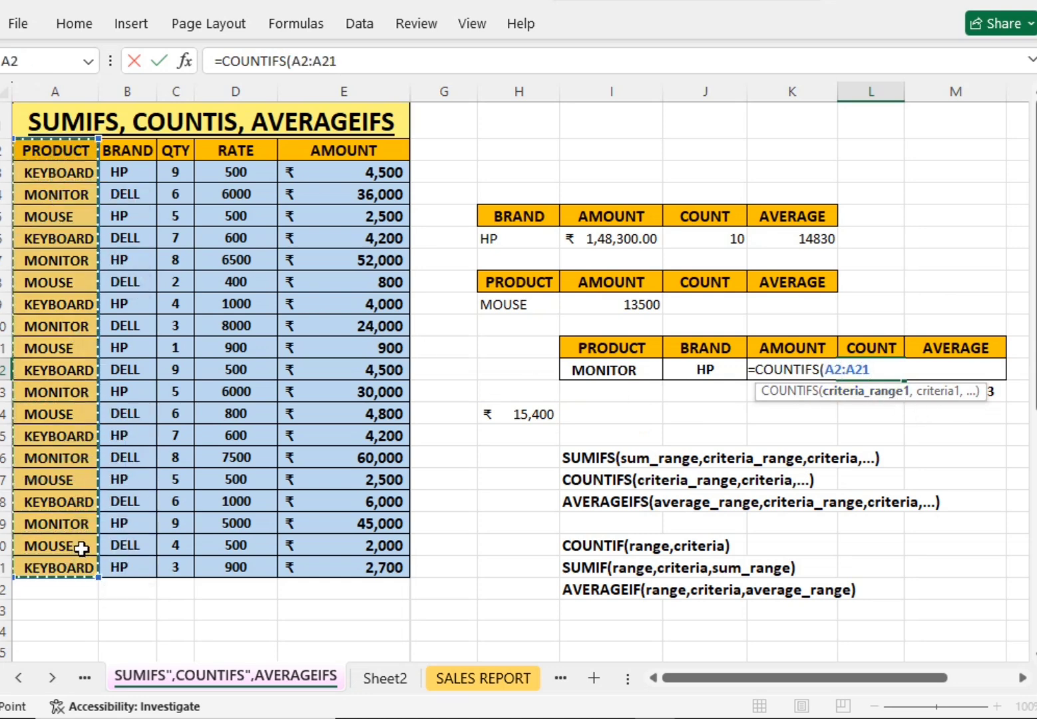
pyautogui.write(',')
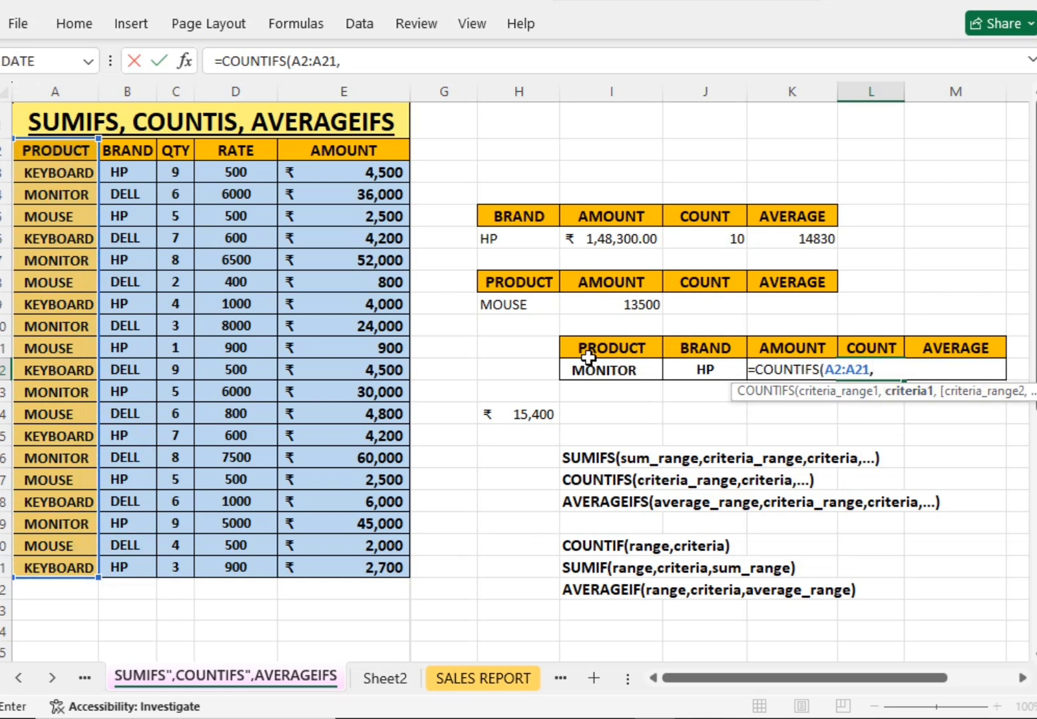
pyautogui.click(618, 370)
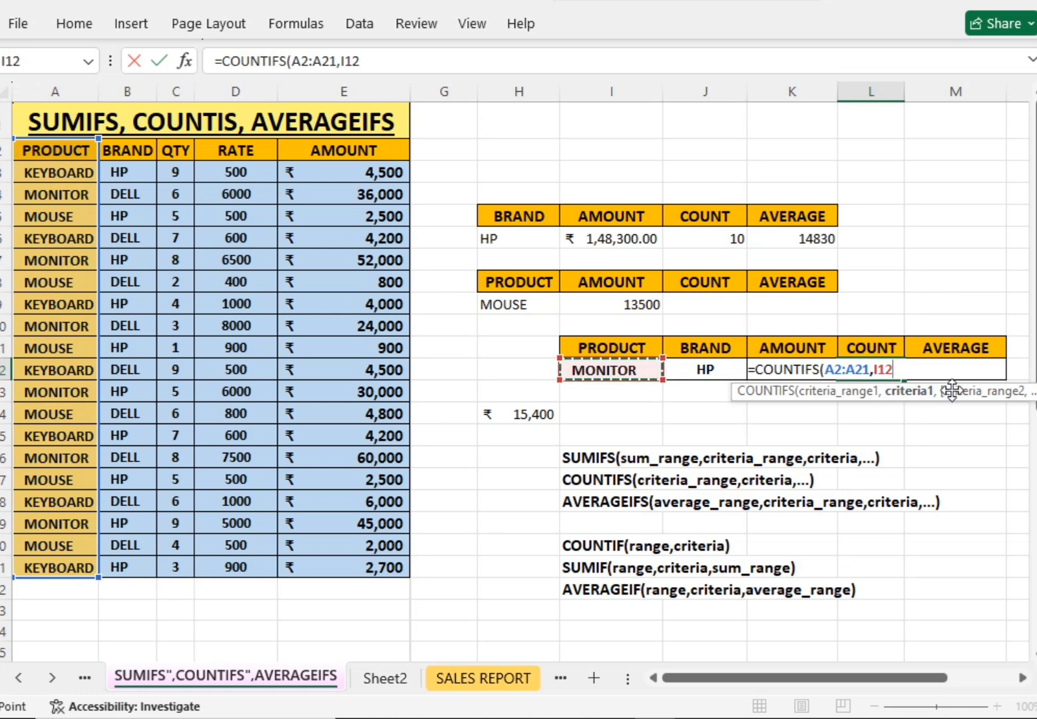
pyautogui.write(',')
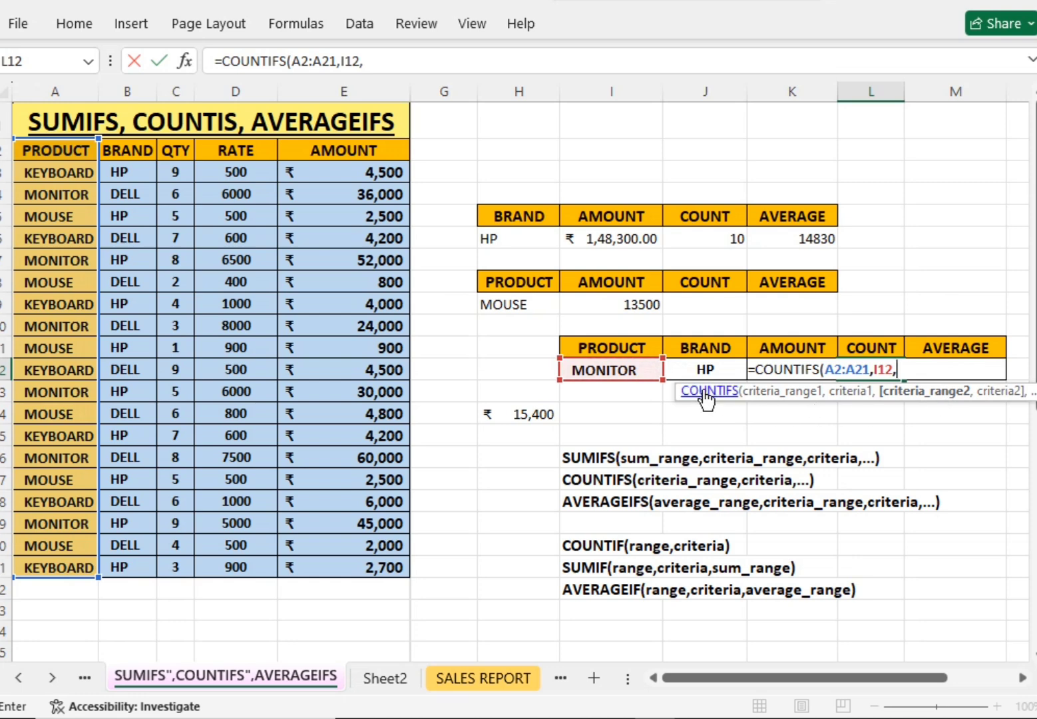
# Step: Add brand range B2:B21 with criterion J12 as the second condition and commit the COUNTIFS formula in L12
pyautogui.moveTo(136, 150); pyautogui.dragTo(142, 580)
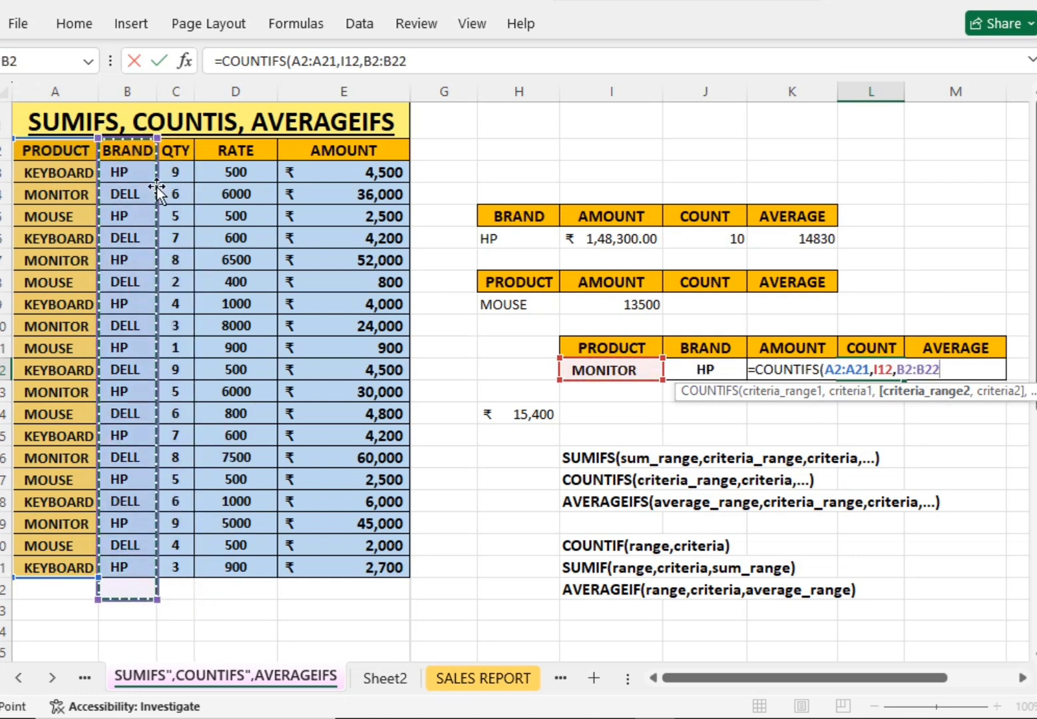
pyautogui.moveTo(126, 152); pyautogui.dragTo(141, 561)
pyautogui.write(',')
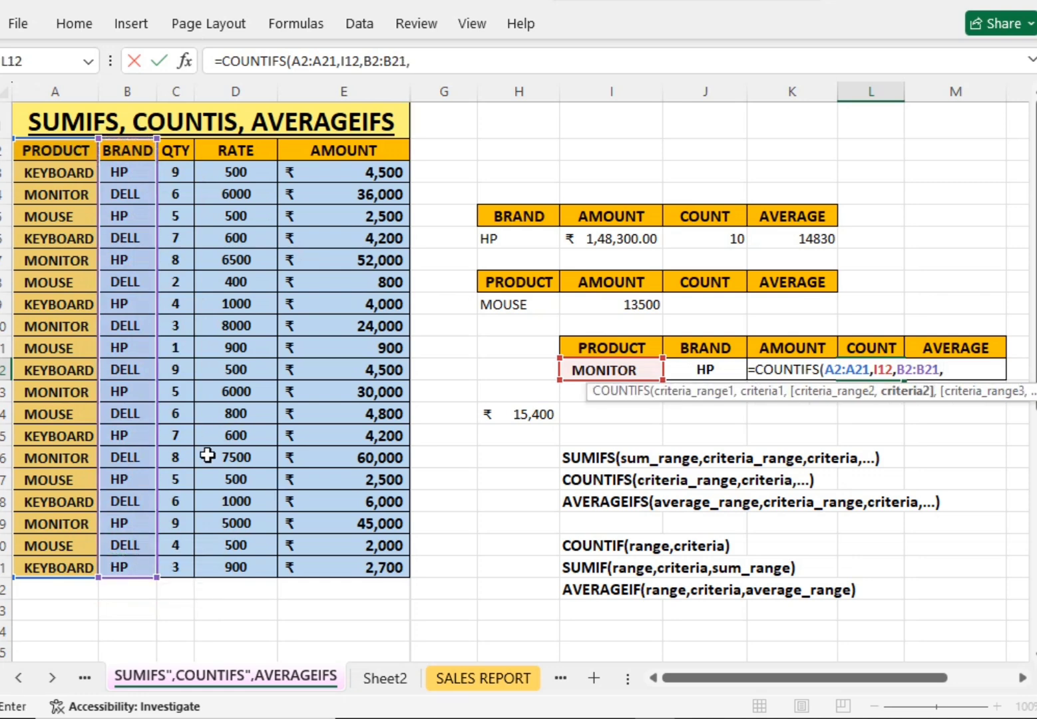
pyautogui.click(700, 369)
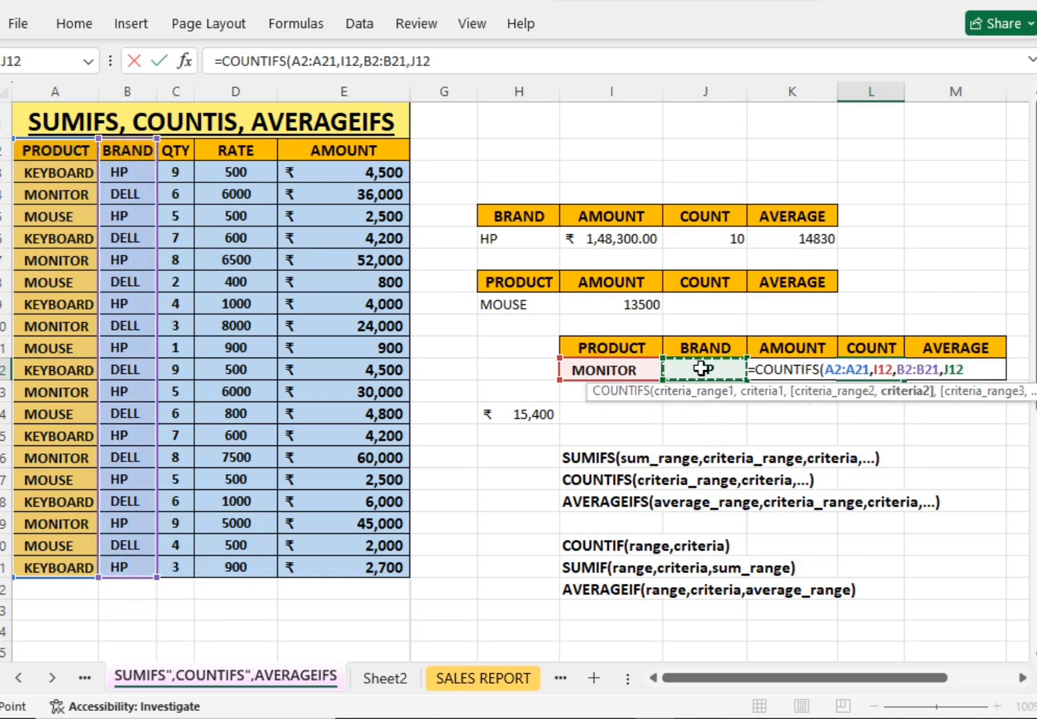
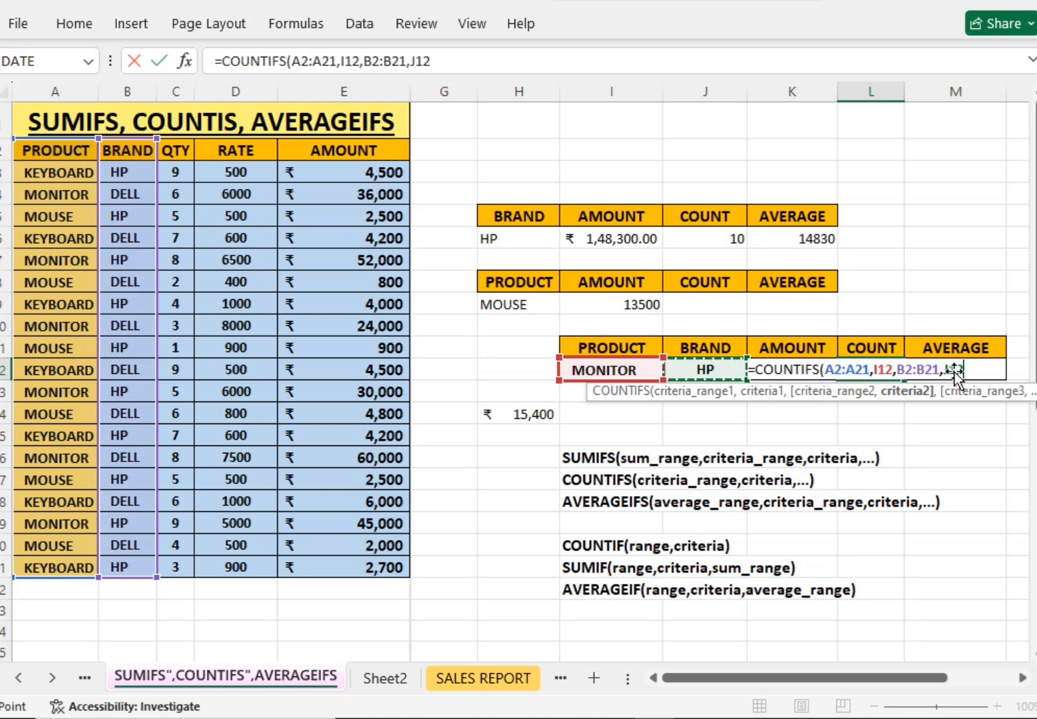
pyautogui.press('Return')
pyautogui.click(879, 371)
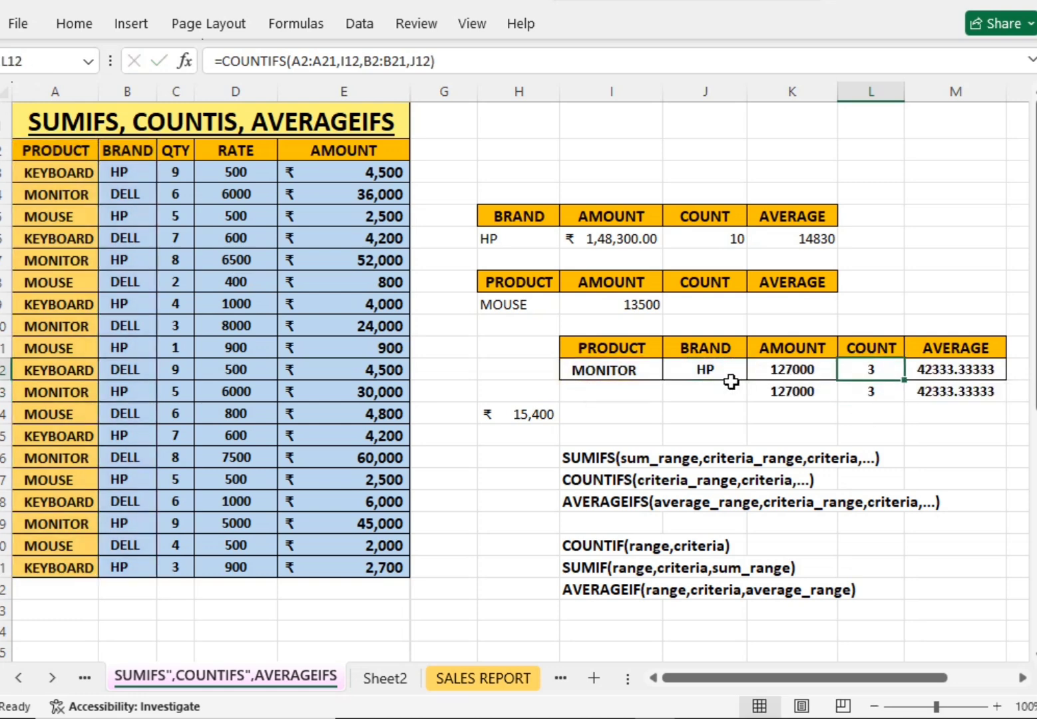
# Step: Set the brand criterion in J12 to DELL and the product criterion in I12 to MOUSE
pyautogui.click(728, 372)
pyautogui.click(757, 371)
pyautogui.click(723, 399)
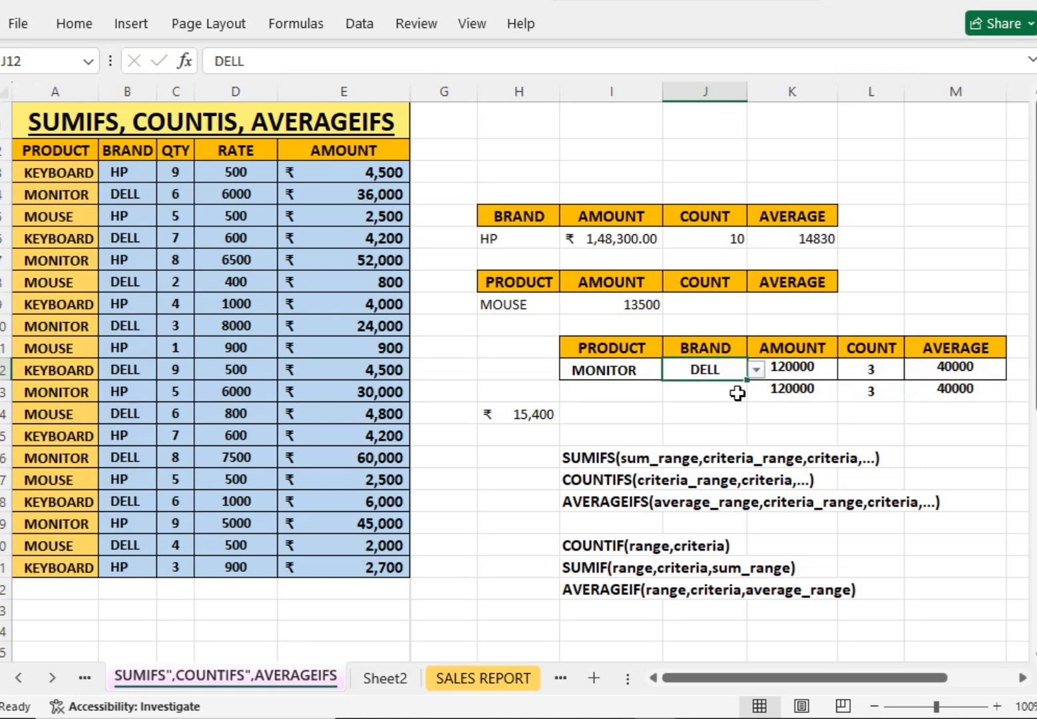
pyautogui.click(642, 370)
pyautogui.click(668, 370)
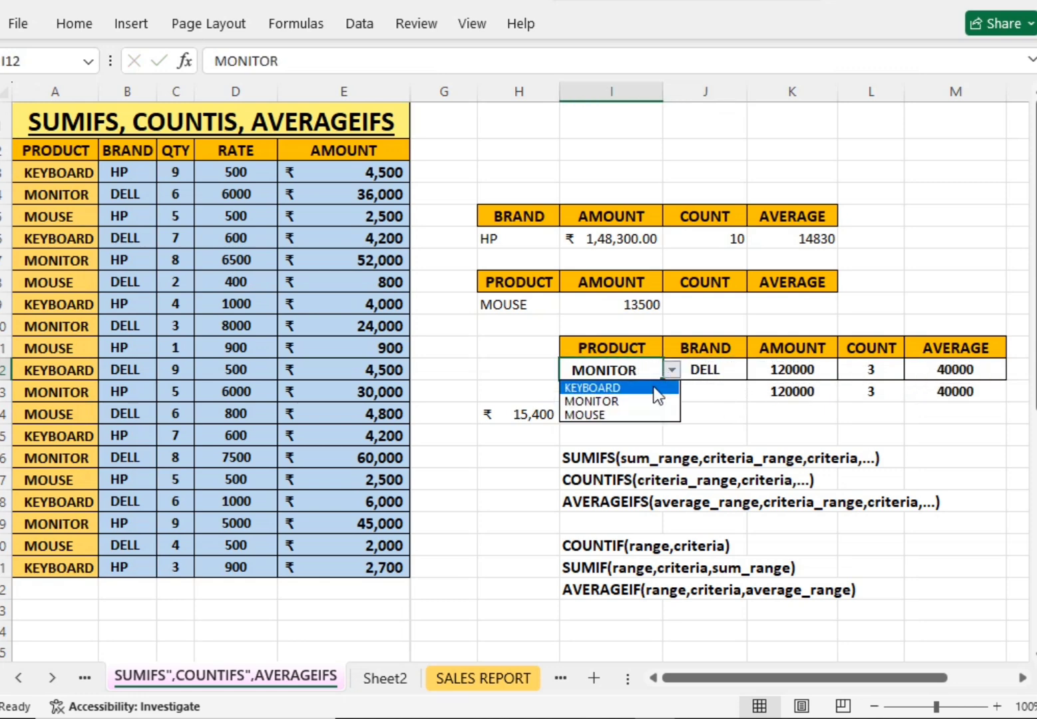
pyautogui.click(619, 415)
pyautogui.click(766, 407)
pyautogui.click(720, 374)
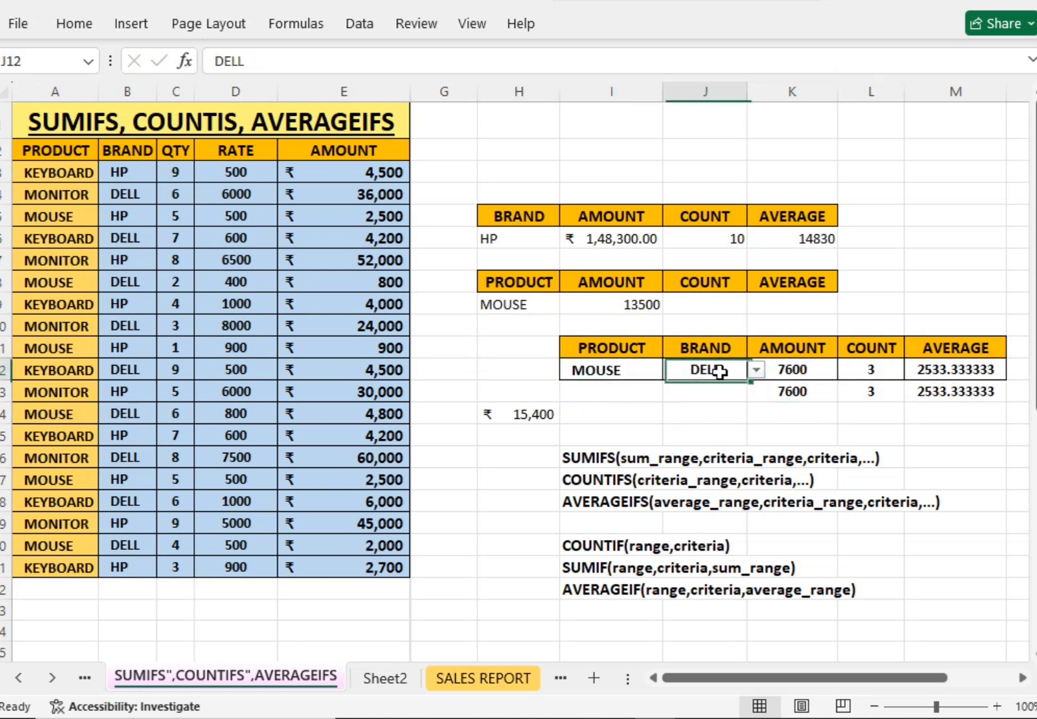
# Step: Change the brand to DELL for the mouse in B11 and the keyboard in B9
pyautogui.click(142, 341)
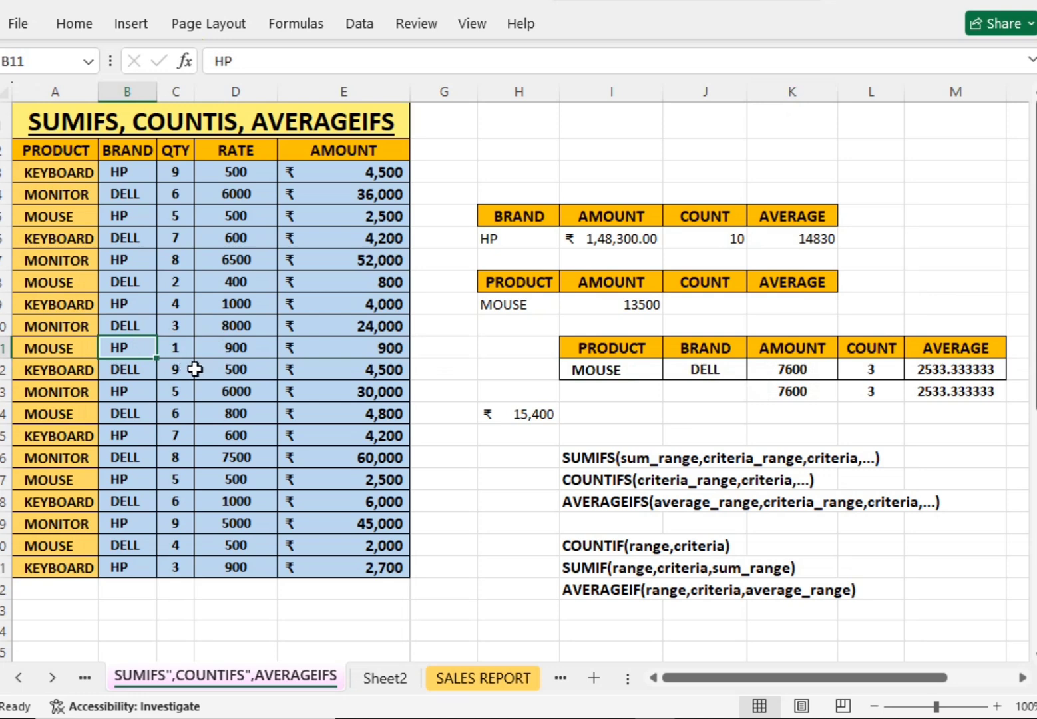
pyautogui.write('DELL')
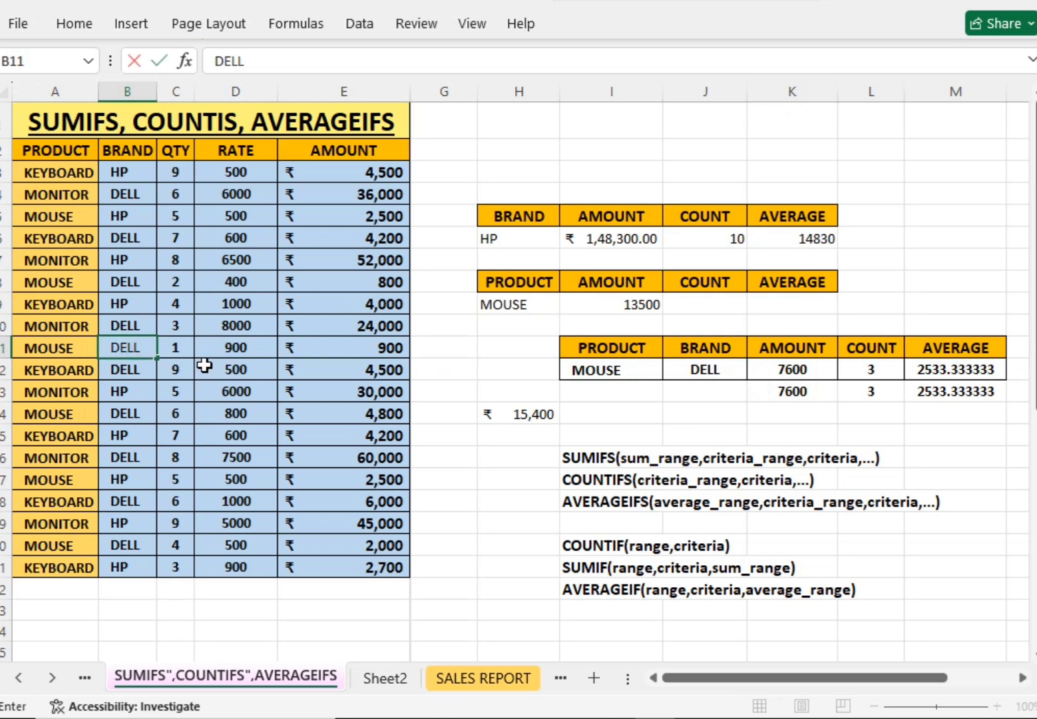
pyautogui.press('Return')
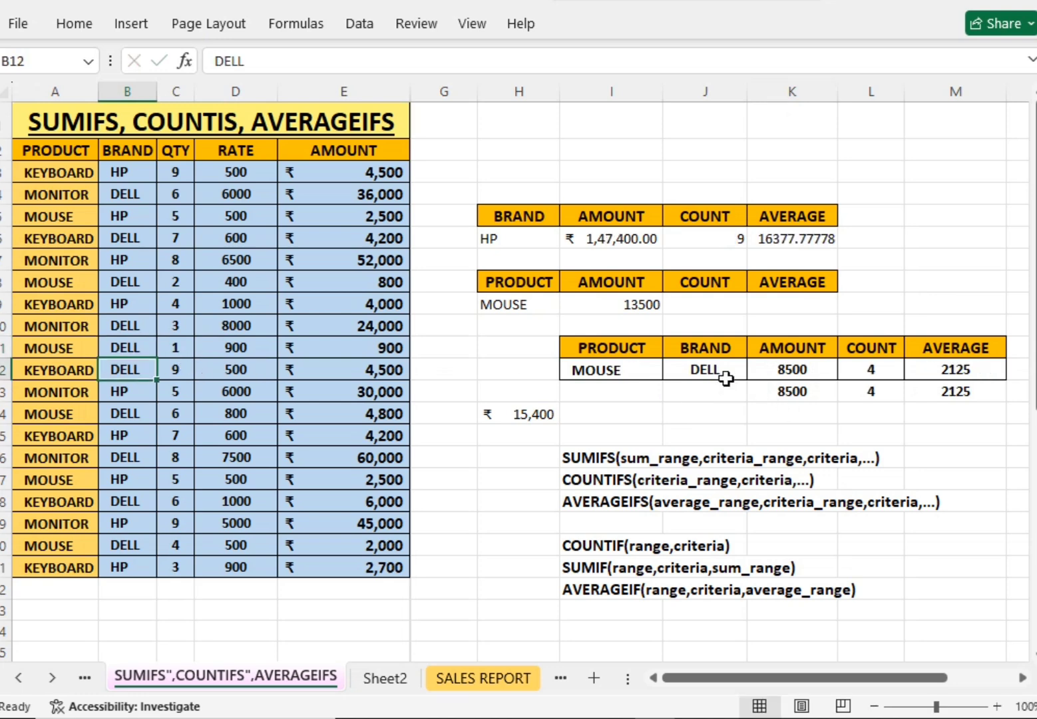
pyautogui.click(130, 301)
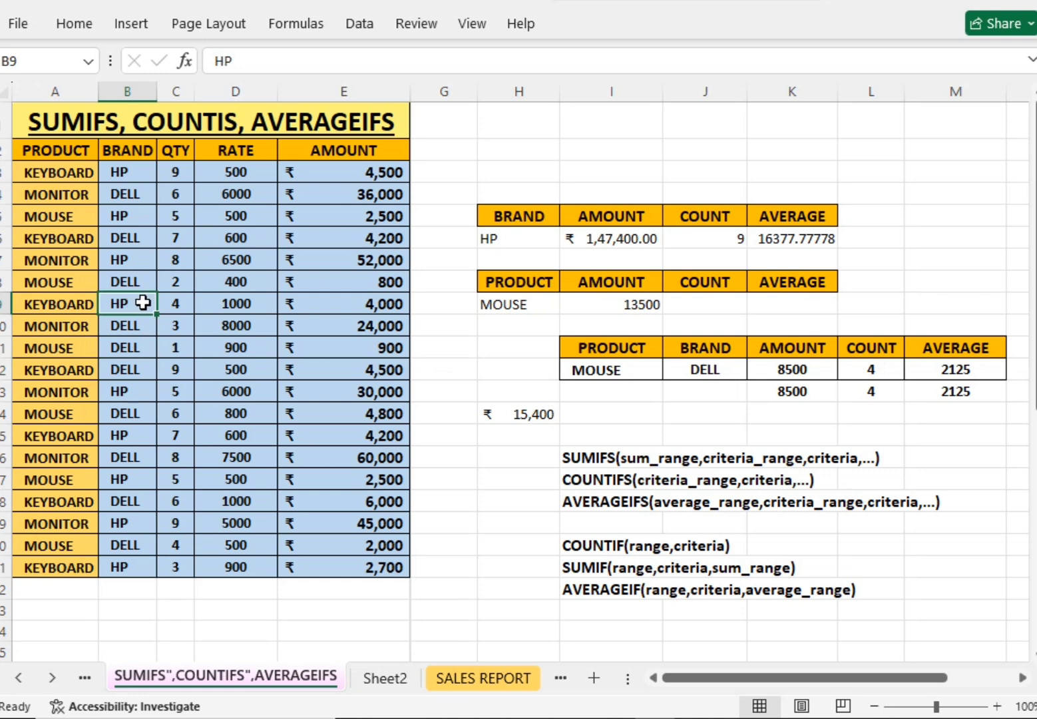
pyautogui.write('DELL')
pyautogui.press('Return')
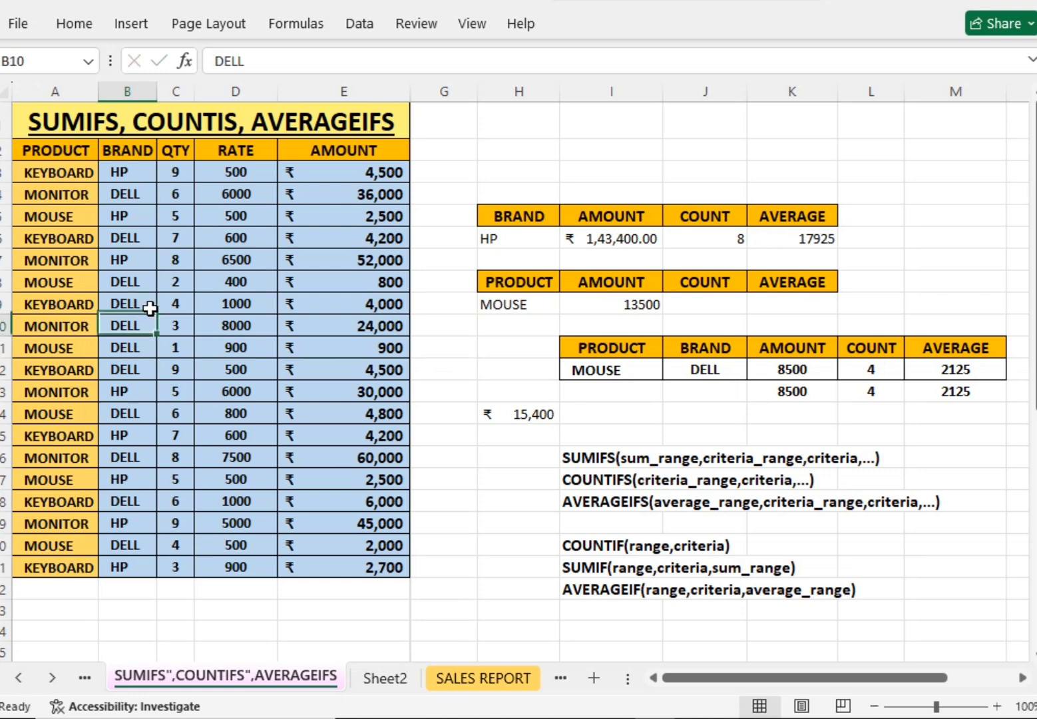
pyautogui.click(260, 318)
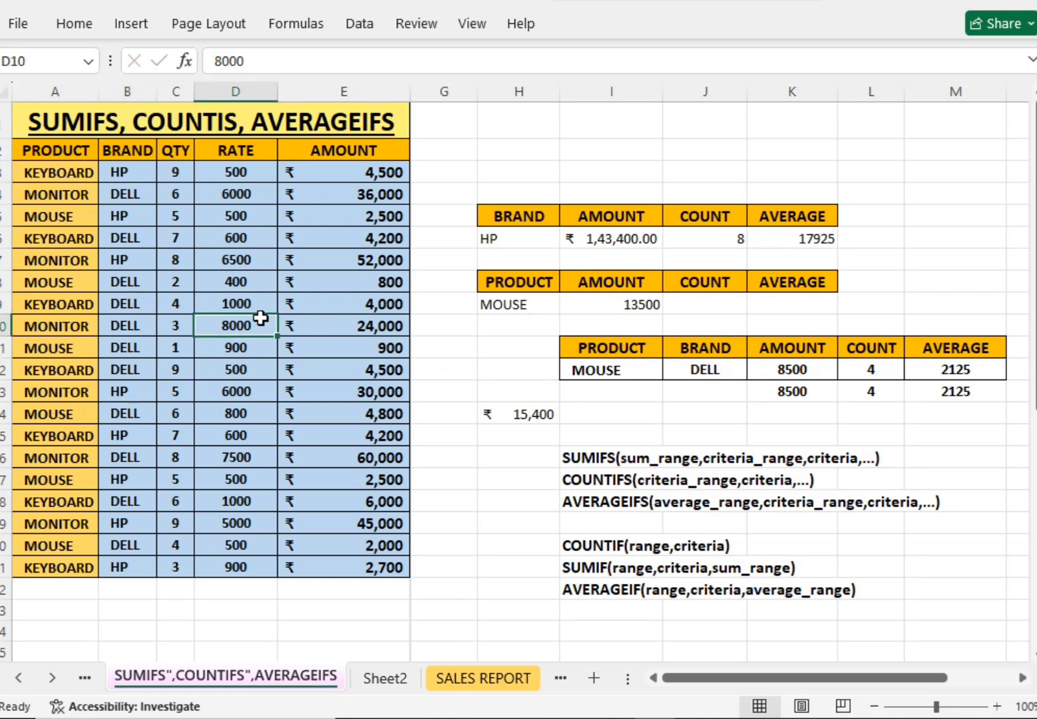
# Step: Change the brand of the keyboard entry in B15 to DELL
pyautogui.click(131, 255)
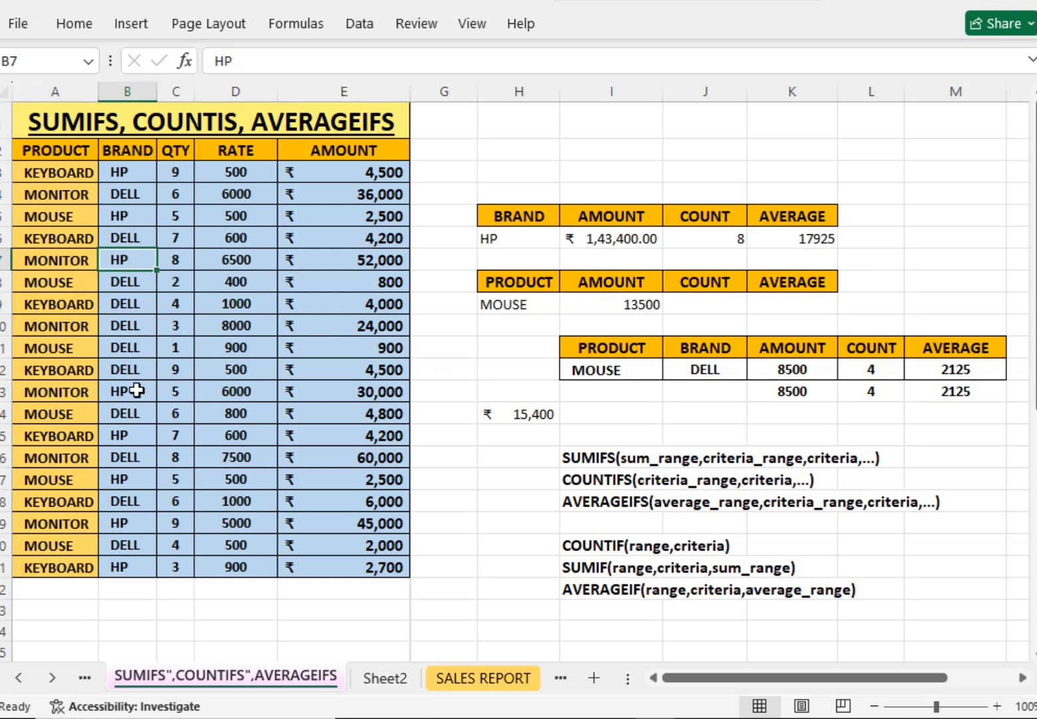
pyautogui.click(133, 414)
pyautogui.click(119, 436)
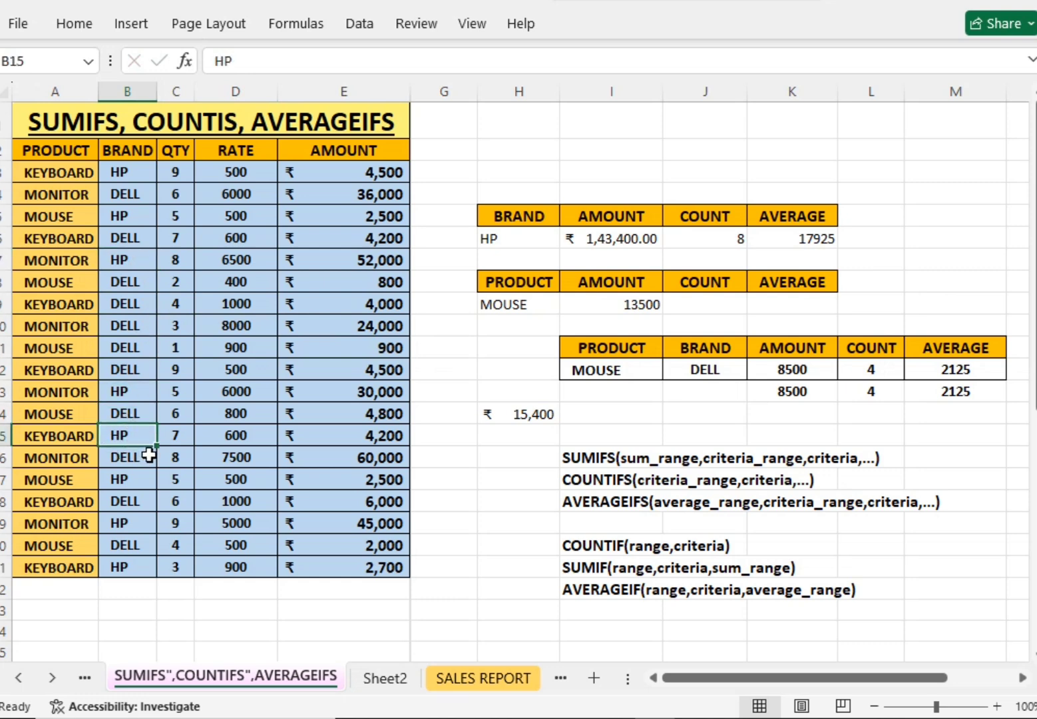
pyautogui.write('H')
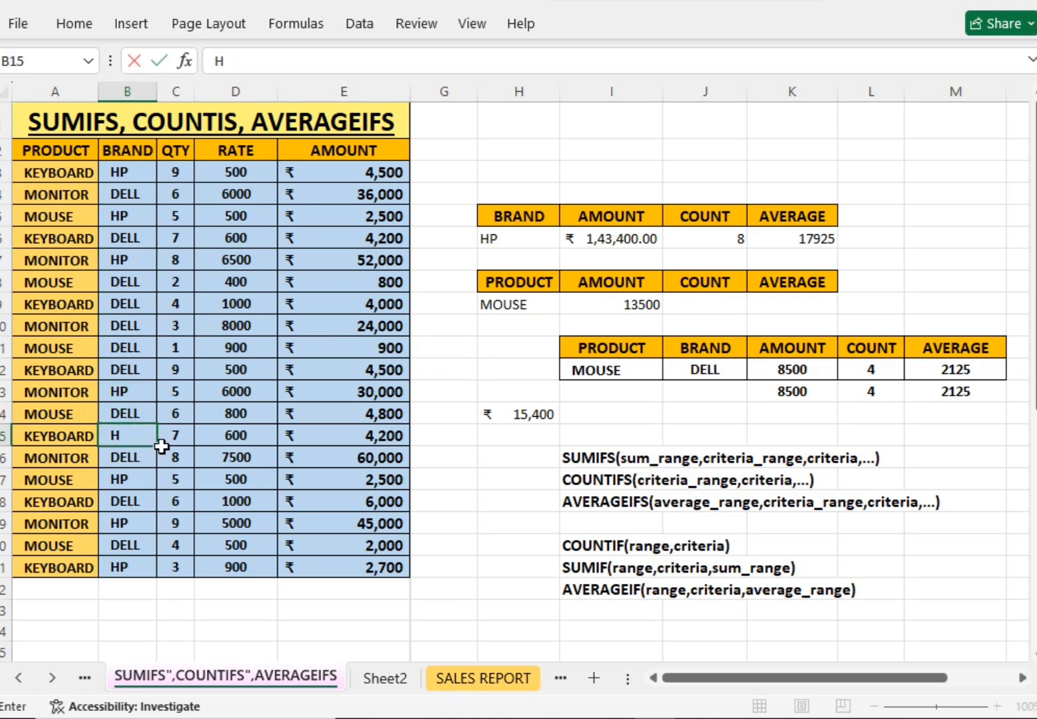
pyautogui.write('DELL')
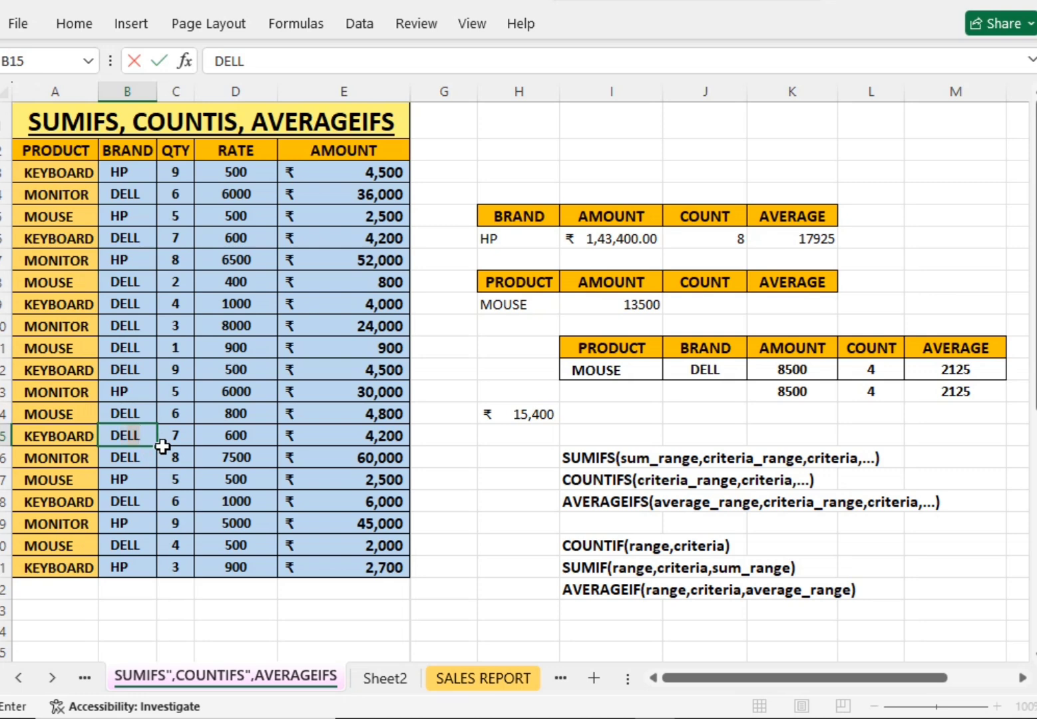
pyautogui.press('Return')
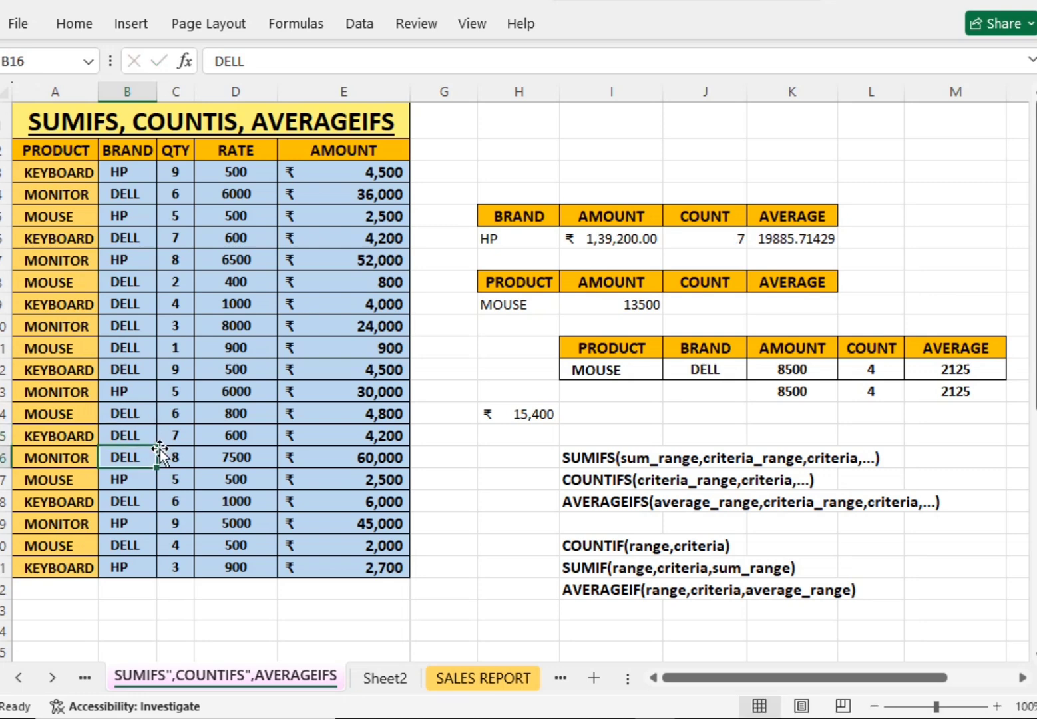
pyautogui.click(171, 456)
pyautogui.click(168, 420)
pyautogui.click(882, 407)
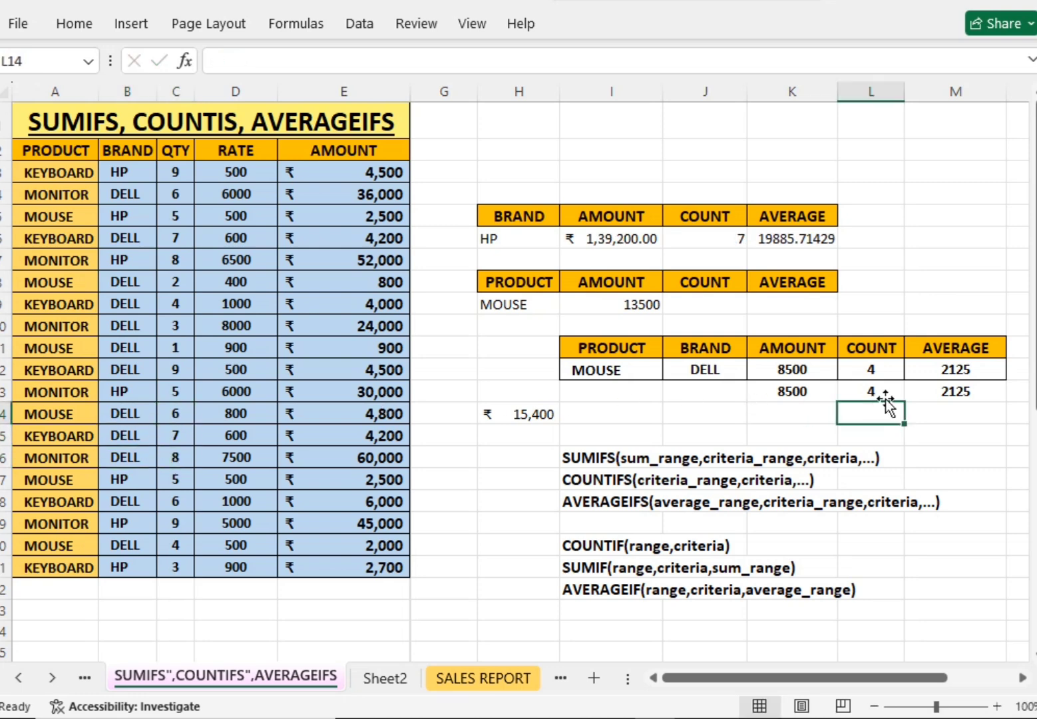
pyautogui.click(878, 370)
pyautogui.click(803, 413)
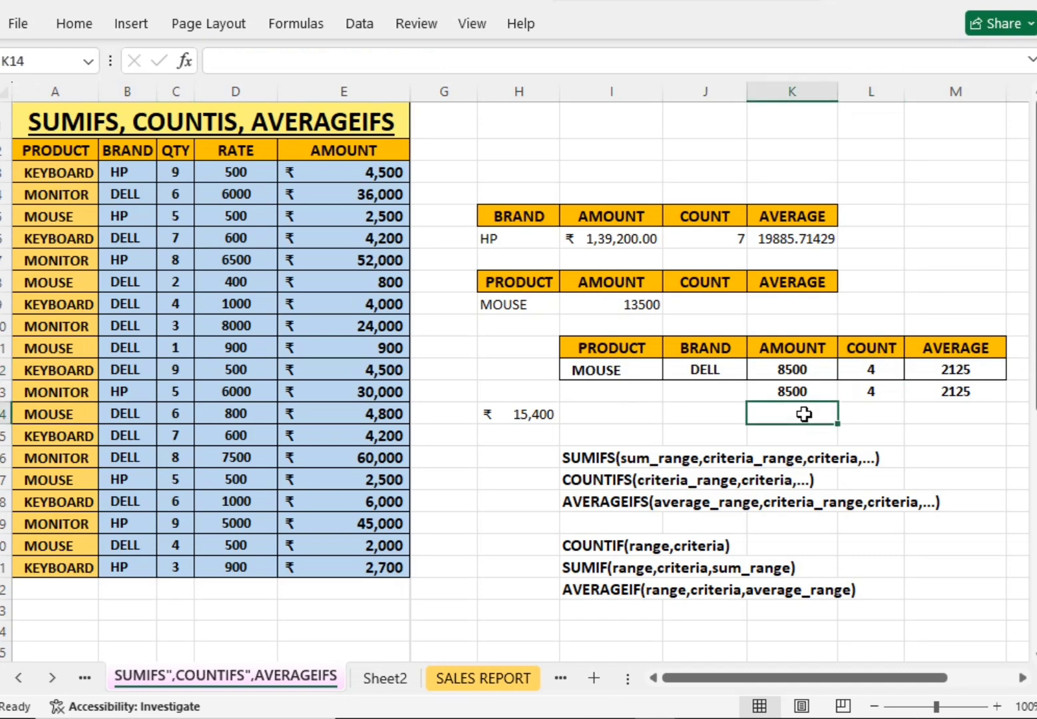
pyautogui.scroll(-1, 770, 388)
pyautogui.scroll(1, 819, 384)
# Step: Switch the brand criterion in J12 to HP and back to DELL to test the summary row
pyautogui.click(878, 371)
pyautogui.click(739, 369)
pyautogui.click(756, 369)
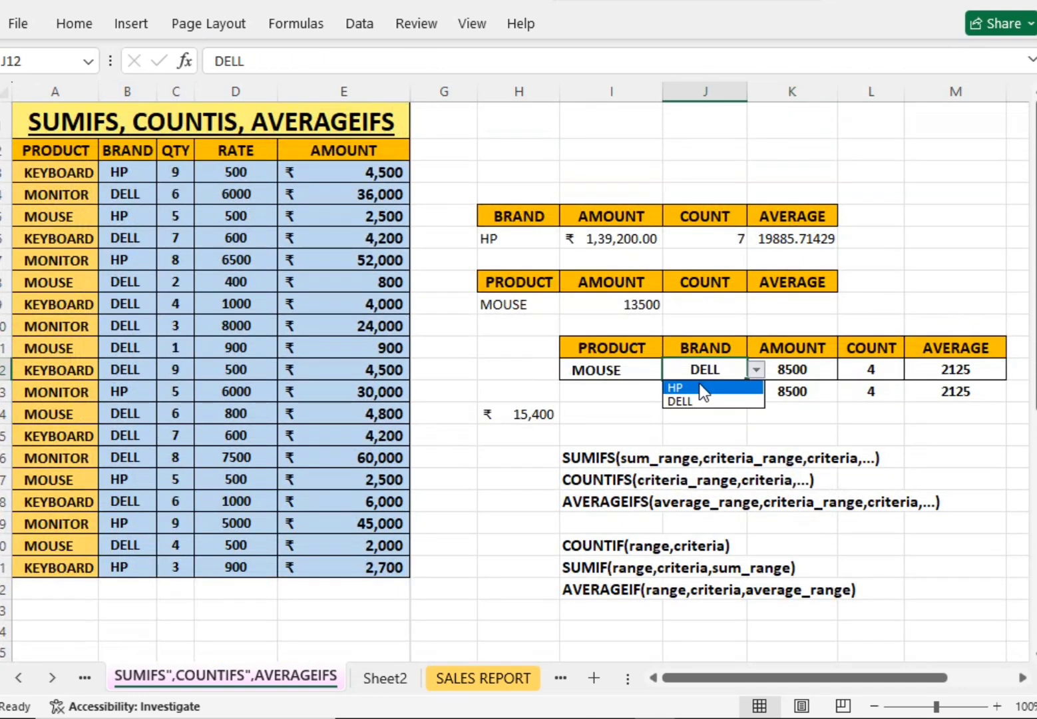
pyautogui.click(693, 387)
pyautogui.click(757, 370)
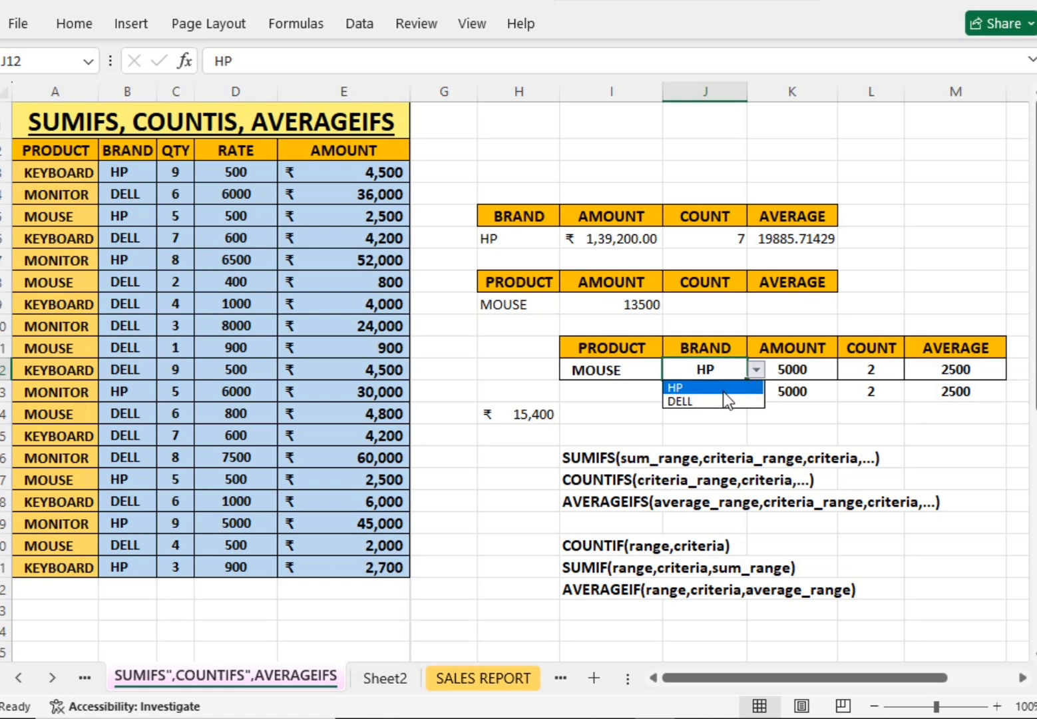
pyautogui.click(711, 400)
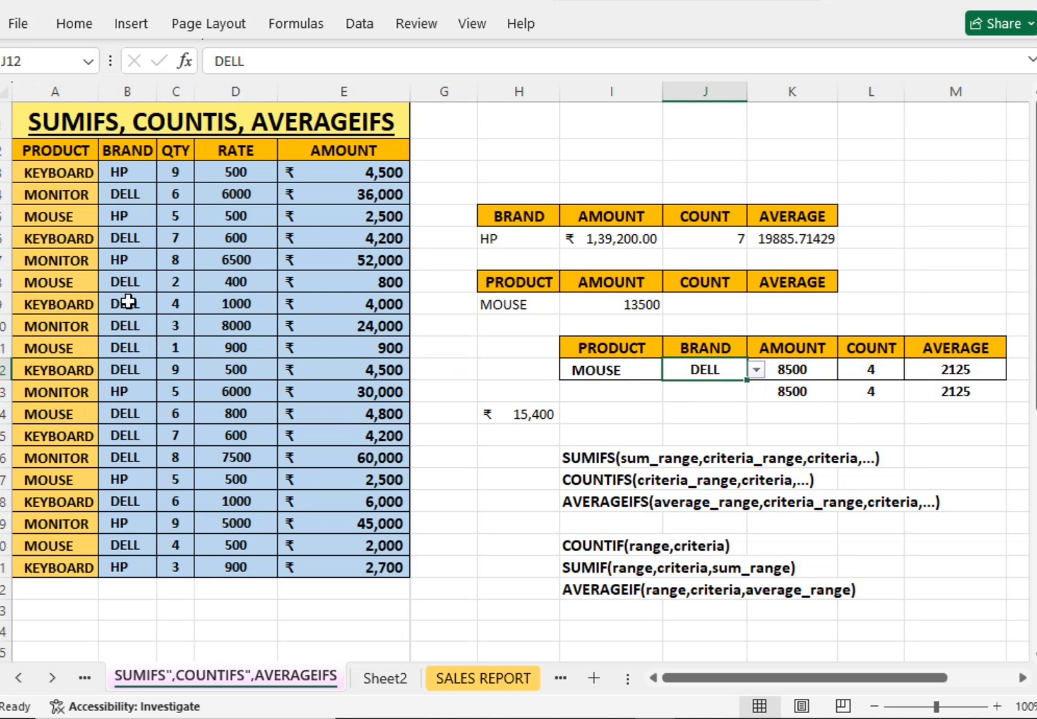
# Step: Set the product criterion in I12 to KEYBOARD
pyautogui.click(133, 345)
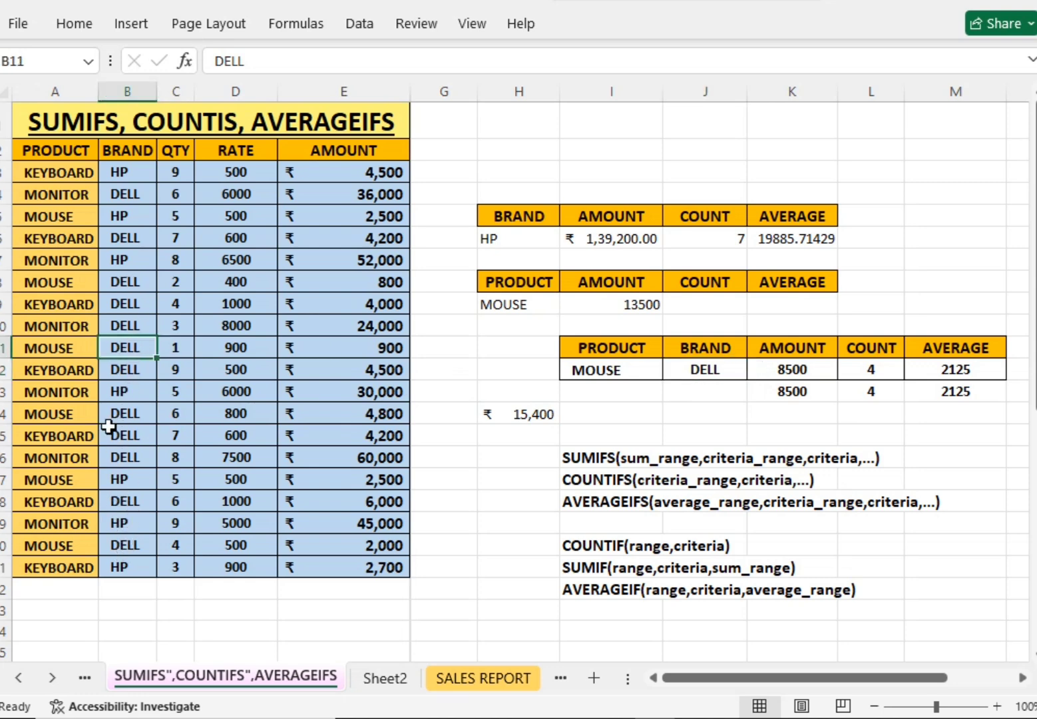
pyautogui.click(622, 370)
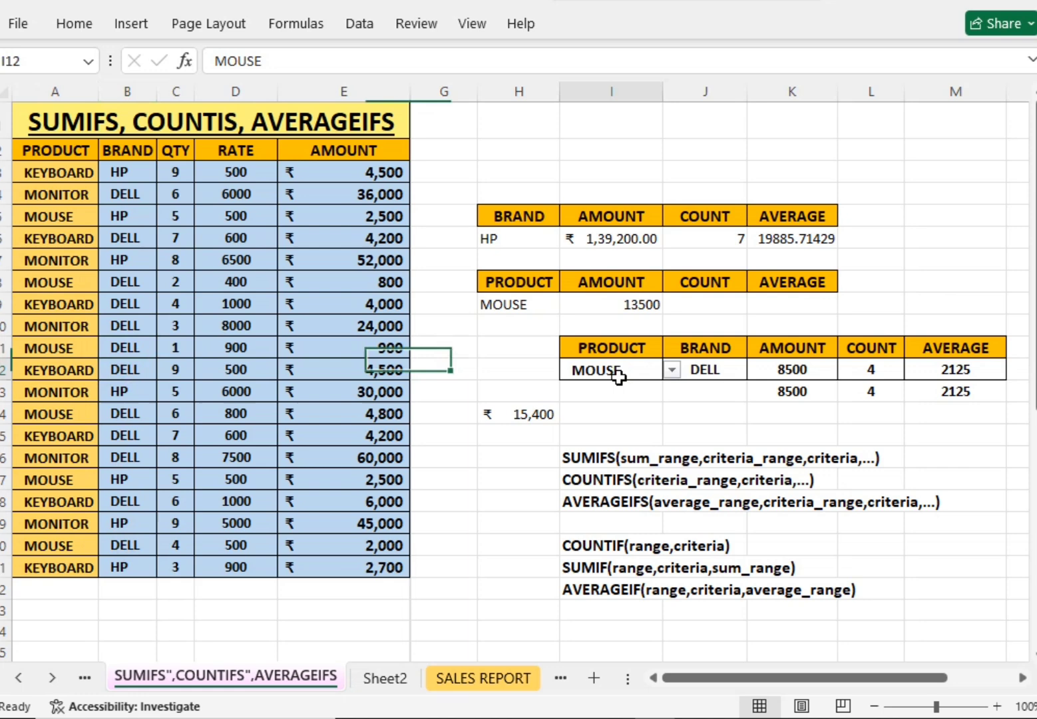
pyautogui.click(672, 370)
pyautogui.click(616, 386)
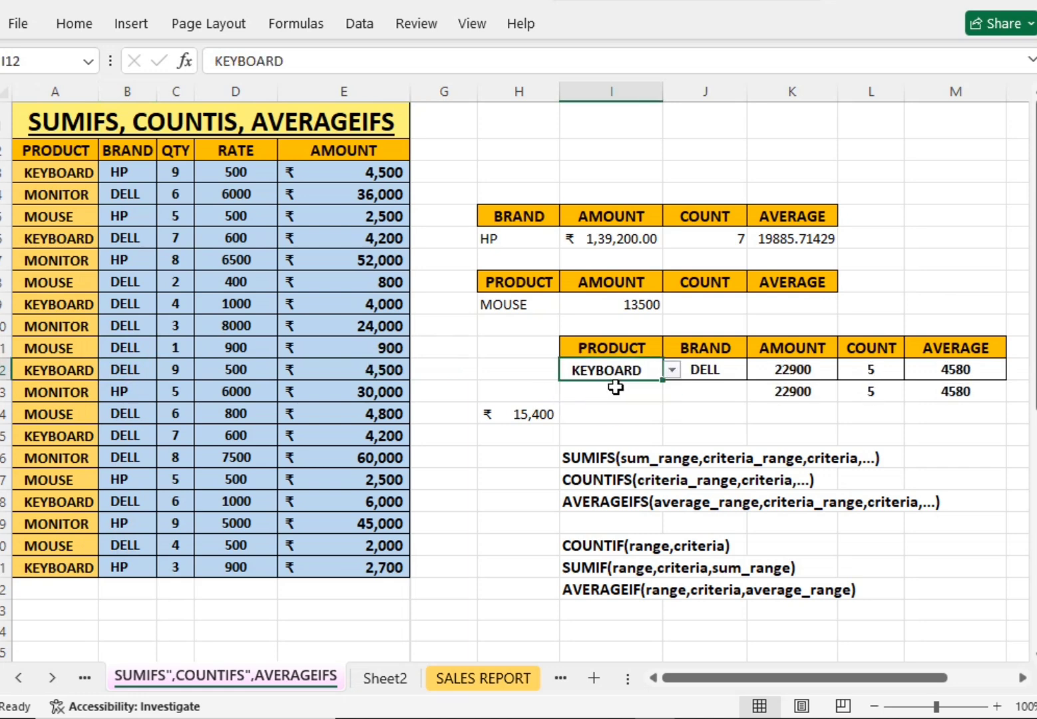
pyautogui.click(669, 407)
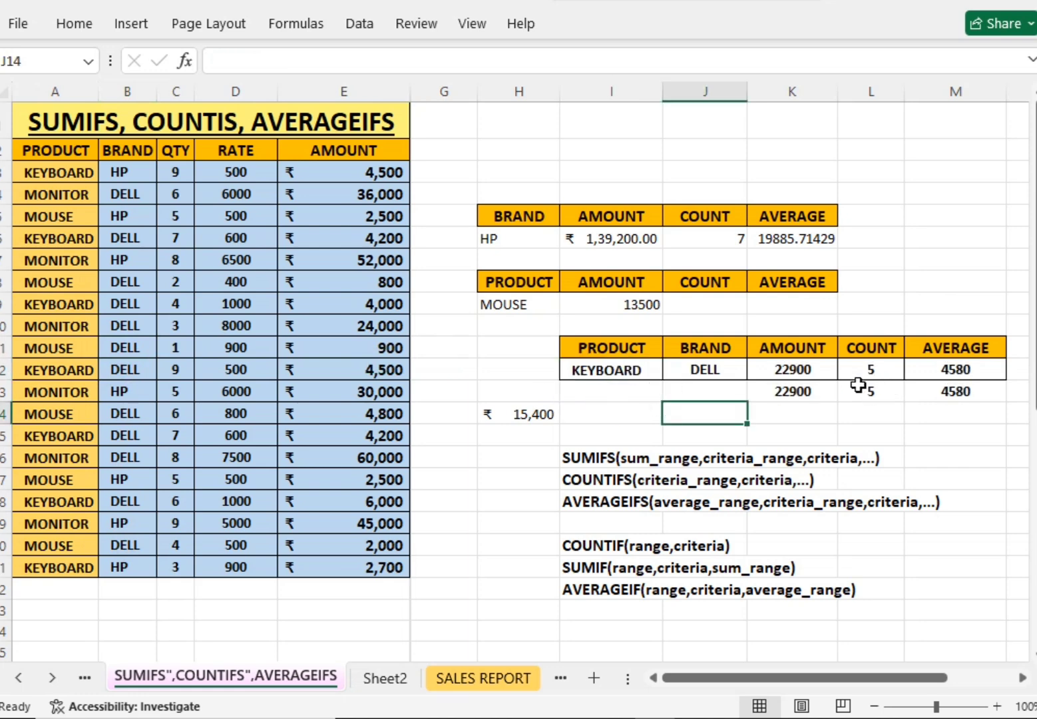
# Step: Start a fresh AVERAGEIFS formula in M12 with the amounts in E2:E21 as the average range
pyautogui.click(938, 369)
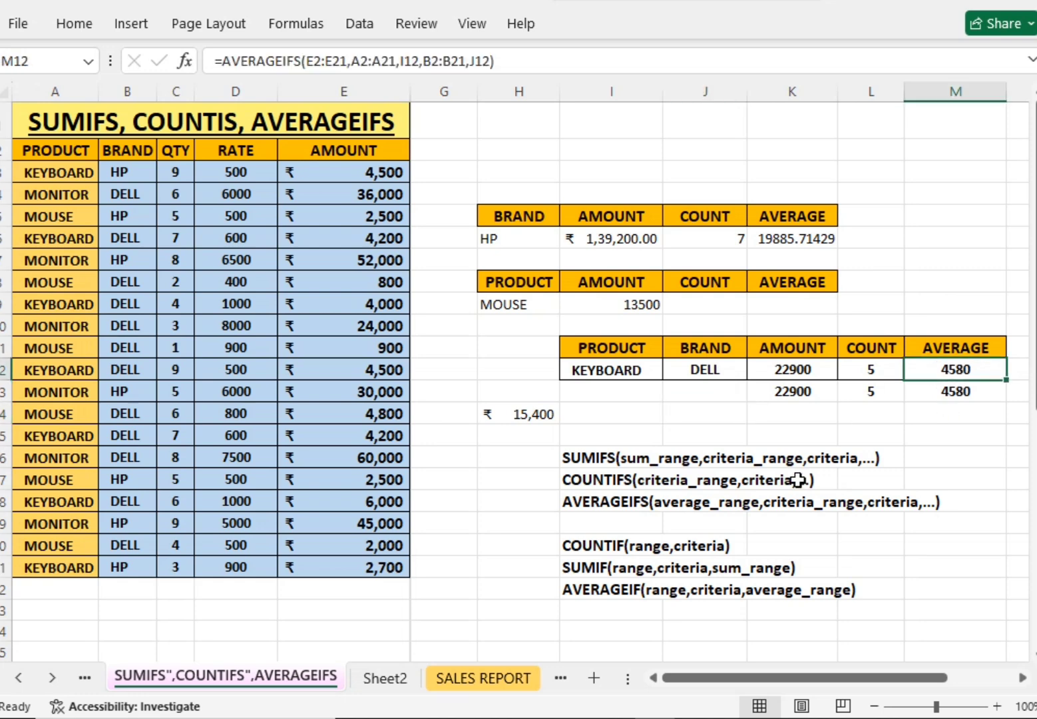
pyautogui.write('=A')
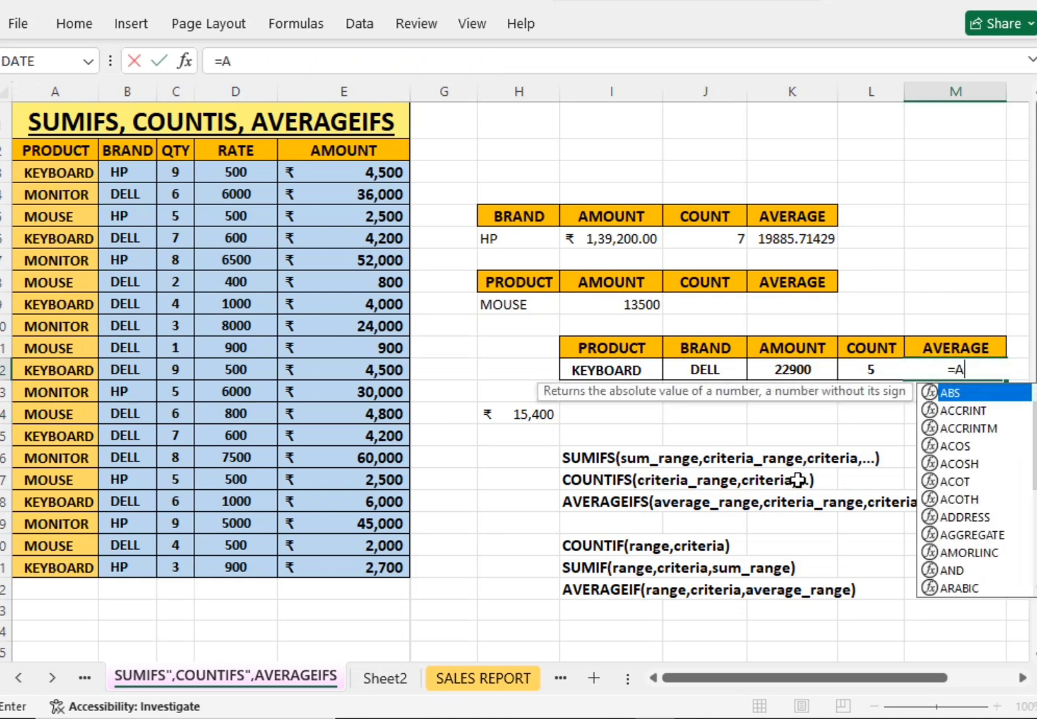
pyautogui.write('VERAGEIF')
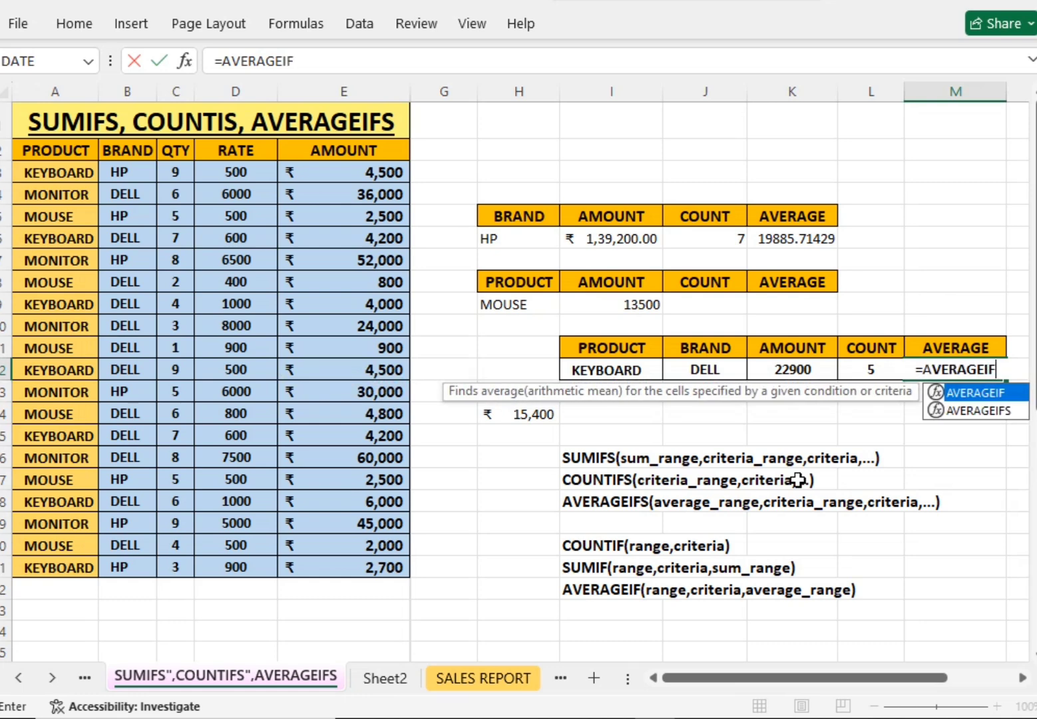
pyautogui.write('S(')
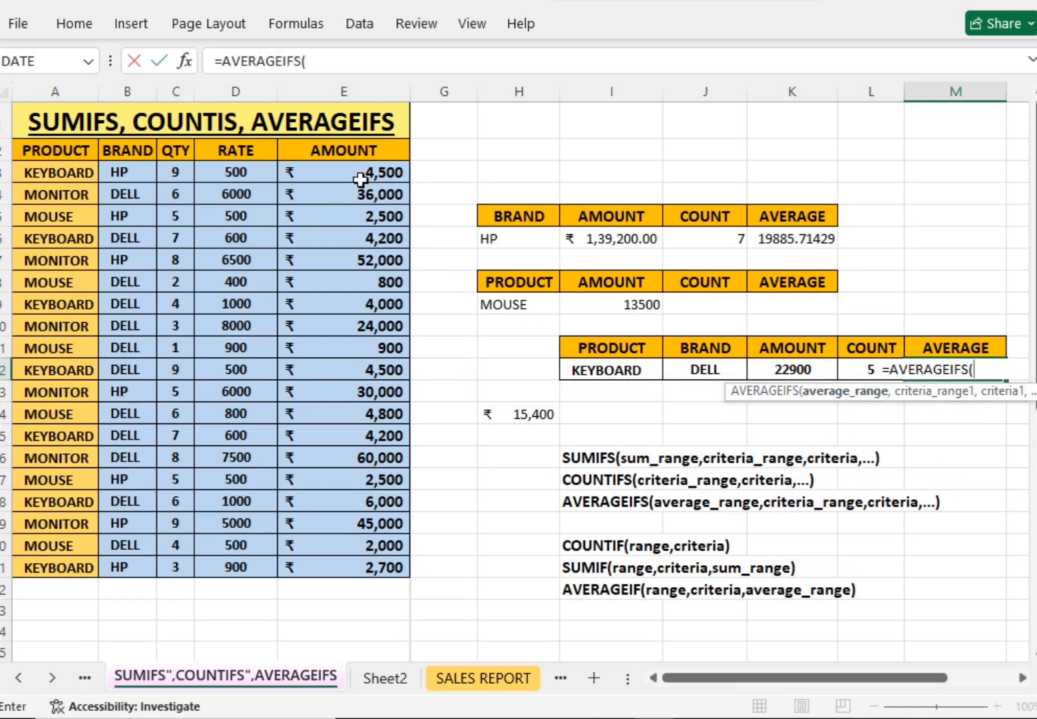
pyautogui.moveTo(336, 149); pyautogui.dragTo(342, 562)
pyautogui.write(',')
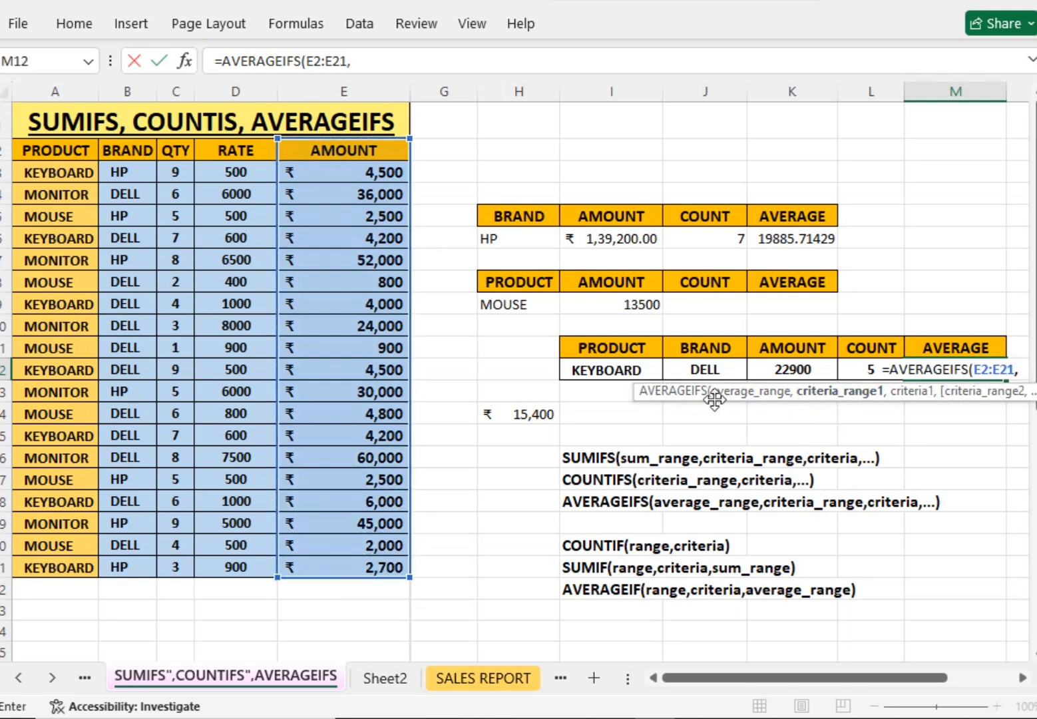
# Step: Add product range A2:A21 with criterion I12 as the first condition of the AVERAGEIFS formula
pyautogui.moveTo(66, 152); pyautogui.dragTo(91, 565)
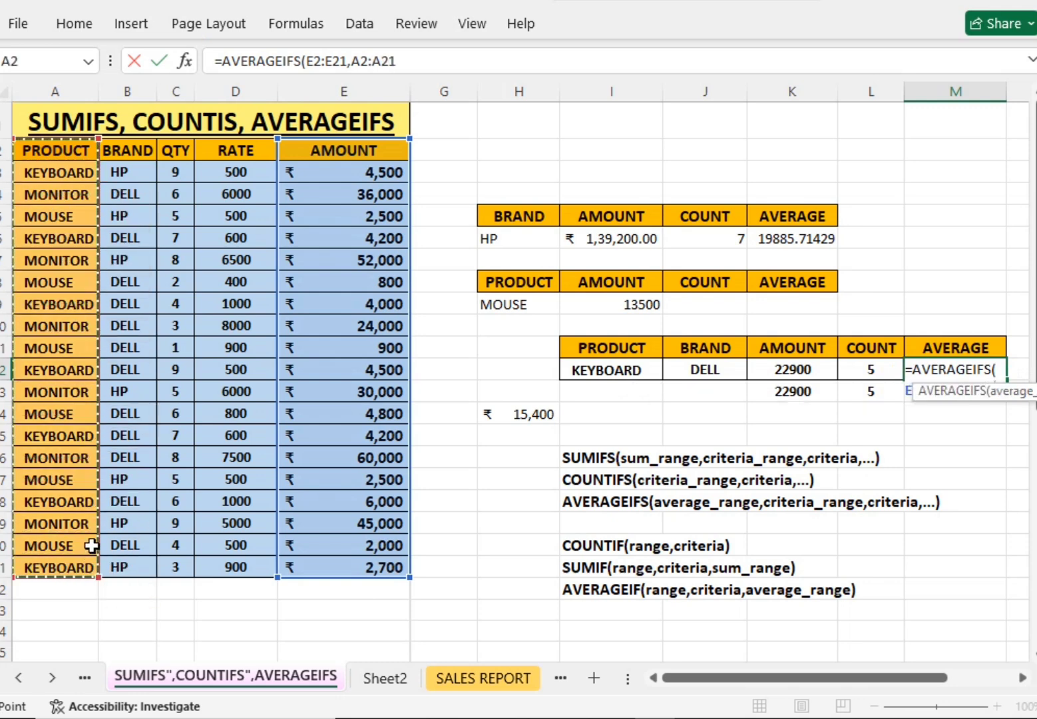
pyautogui.write(',')
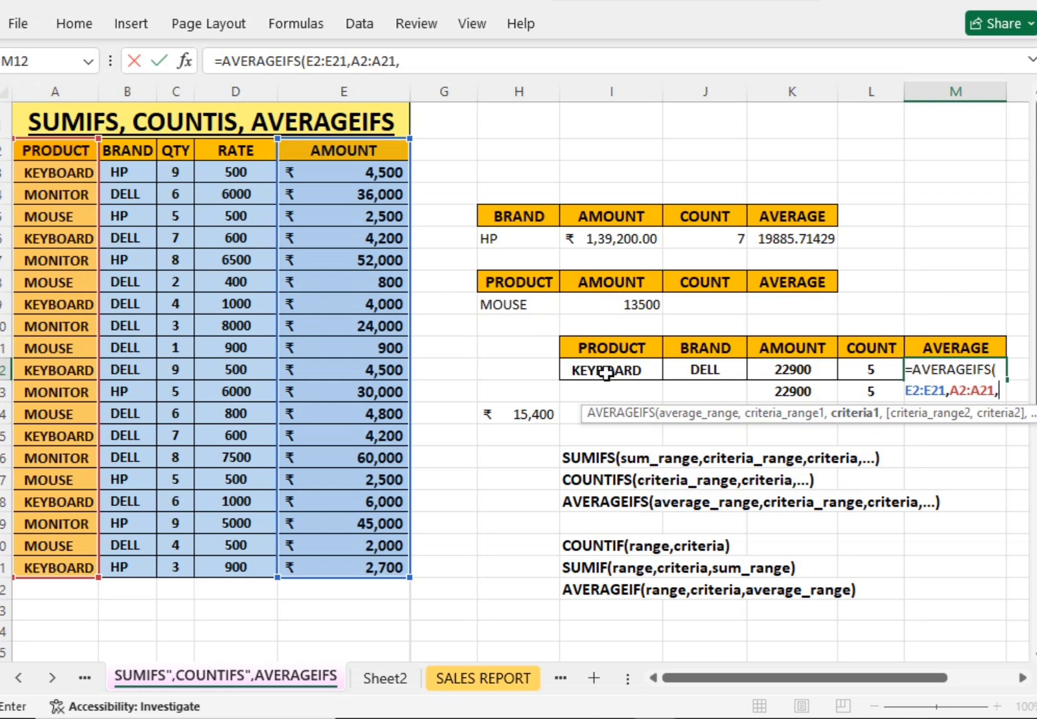
pyautogui.click(607, 370)
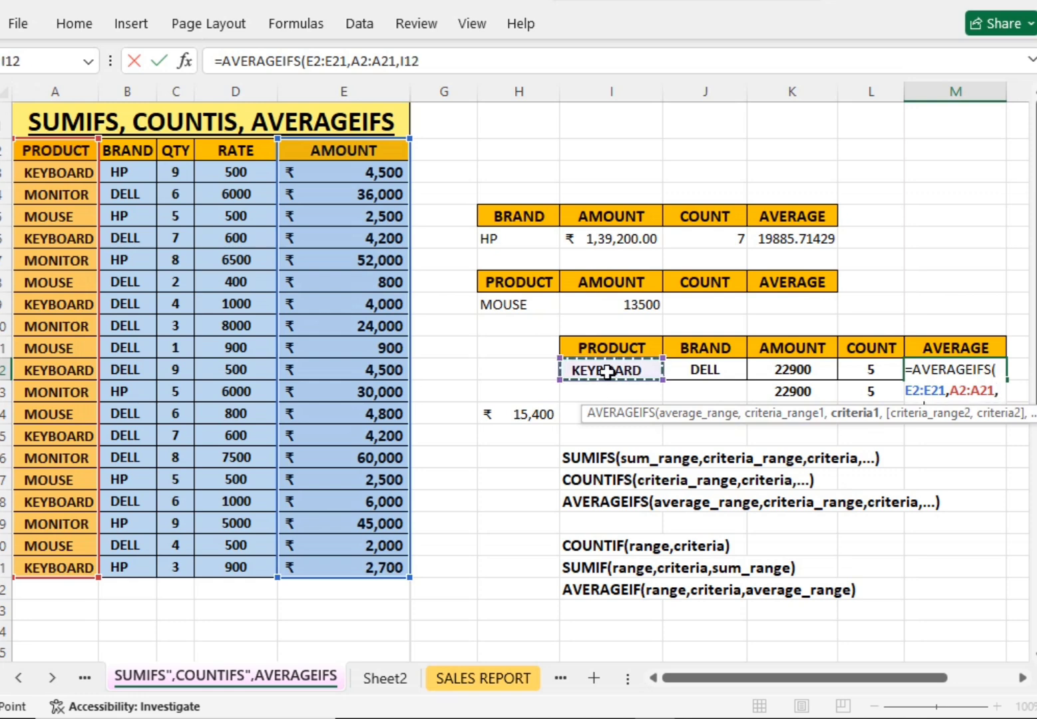
pyautogui.write(',')
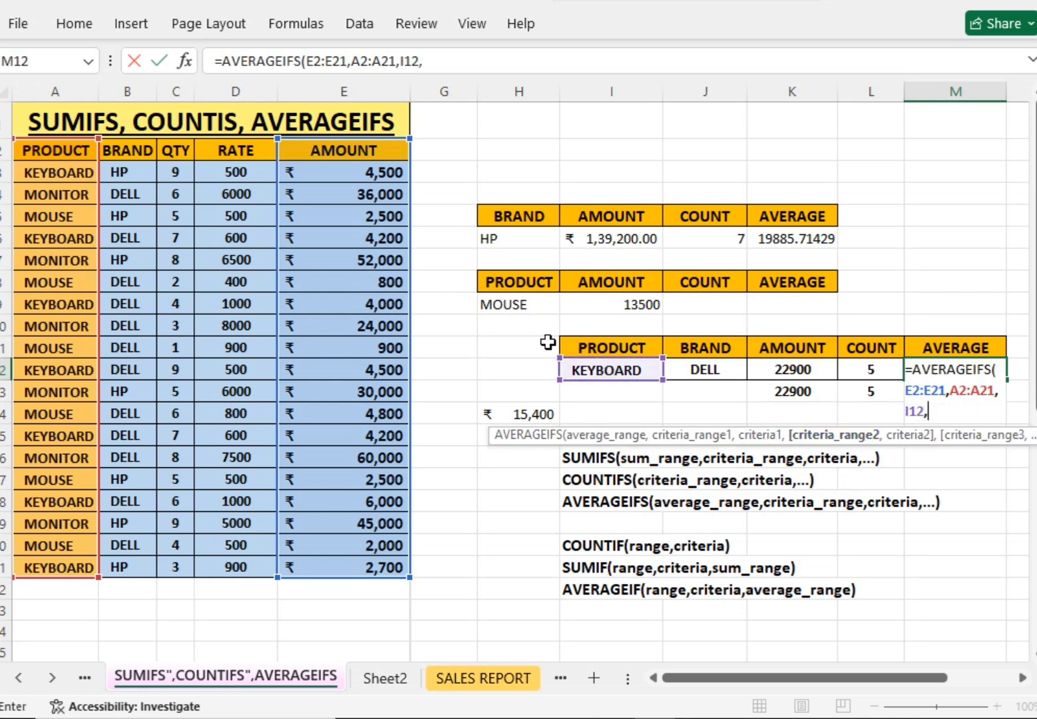
# Step: Add brand range B2:B21 with criterion J12 as the second condition and commit the AVERAGEIFS formula in M12
pyautogui.moveTo(135, 152); pyautogui.dragTo(148, 565)
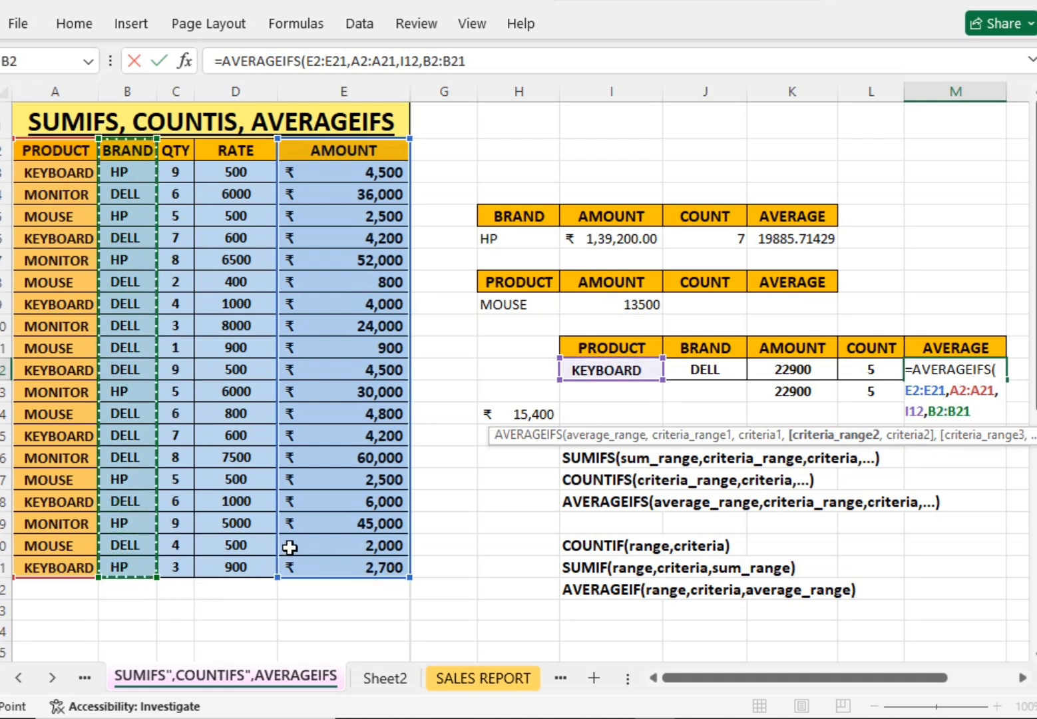
pyautogui.write(',')
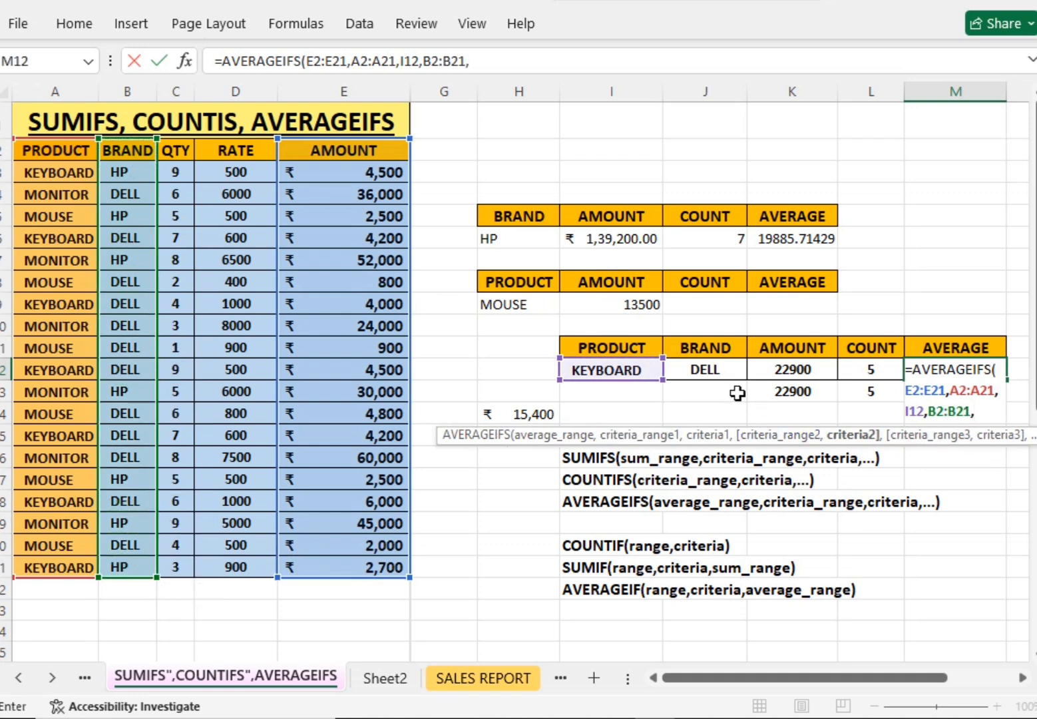
pyautogui.click(706, 368)
pyautogui.press('Return')
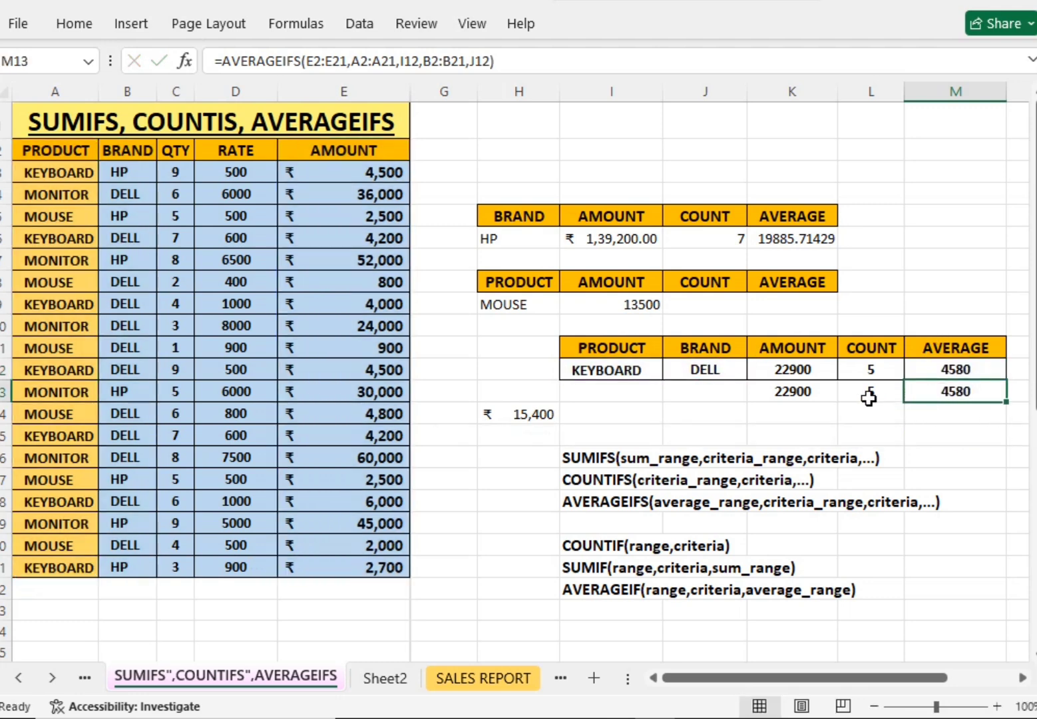
# Step: Cycle the product criterion in I12 through MOUSE and MONITOR, ending on KEYBOARD, to test the three summary formulas
pyautogui.click(630, 373)
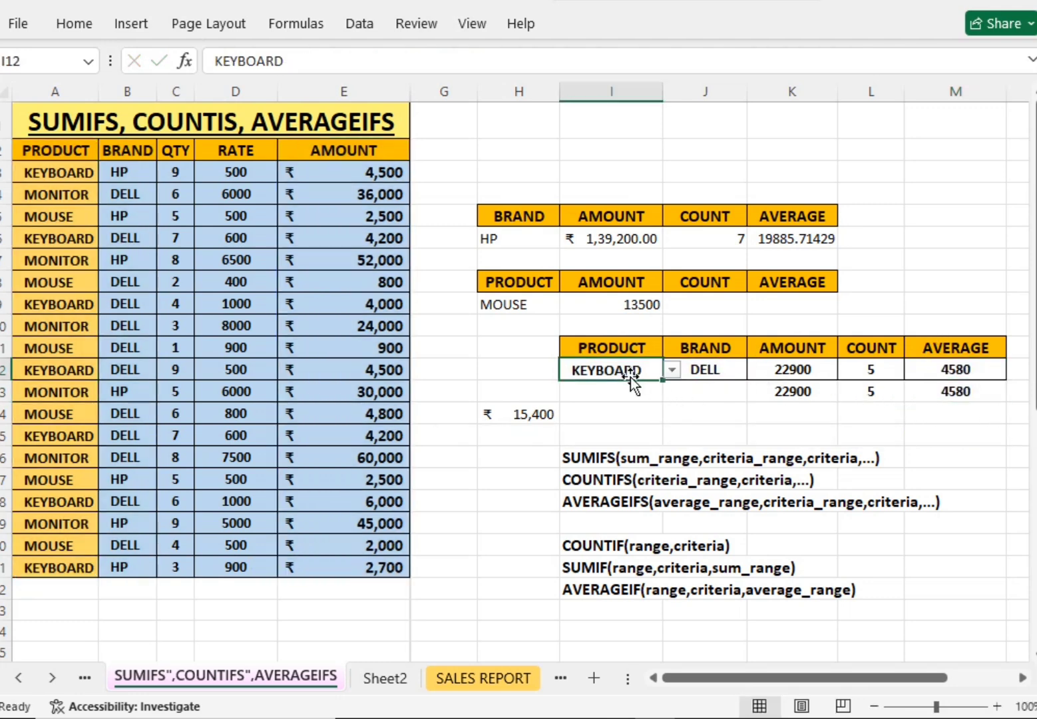
pyautogui.click(672, 370)
pyautogui.click(623, 409)
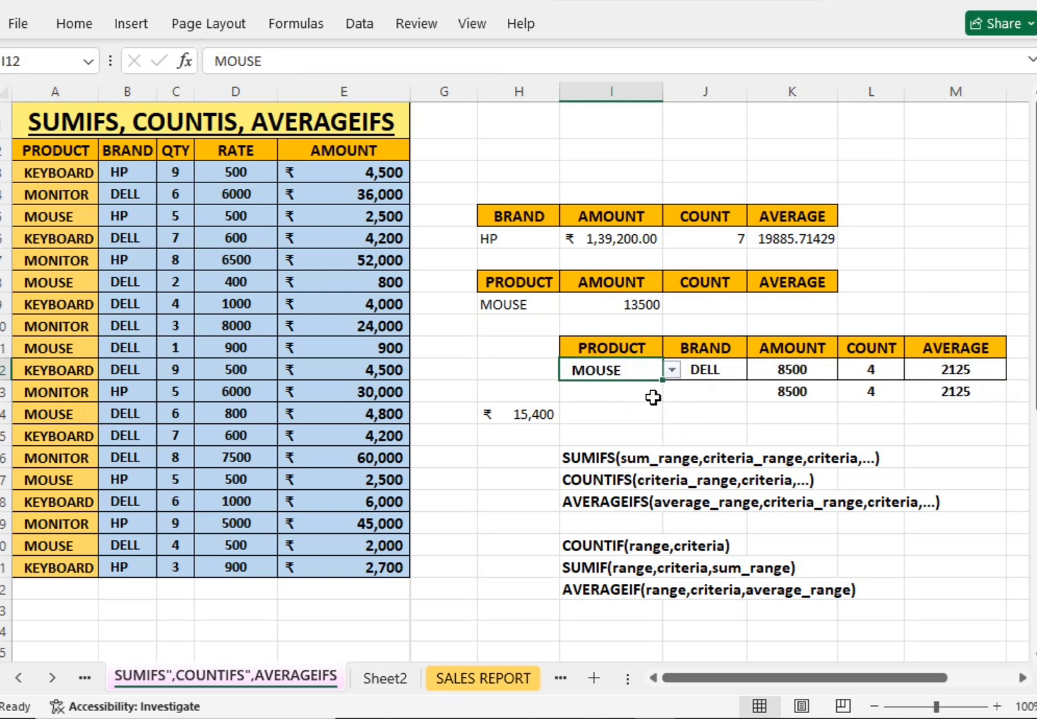
pyautogui.click(674, 369)
pyautogui.click(621, 400)
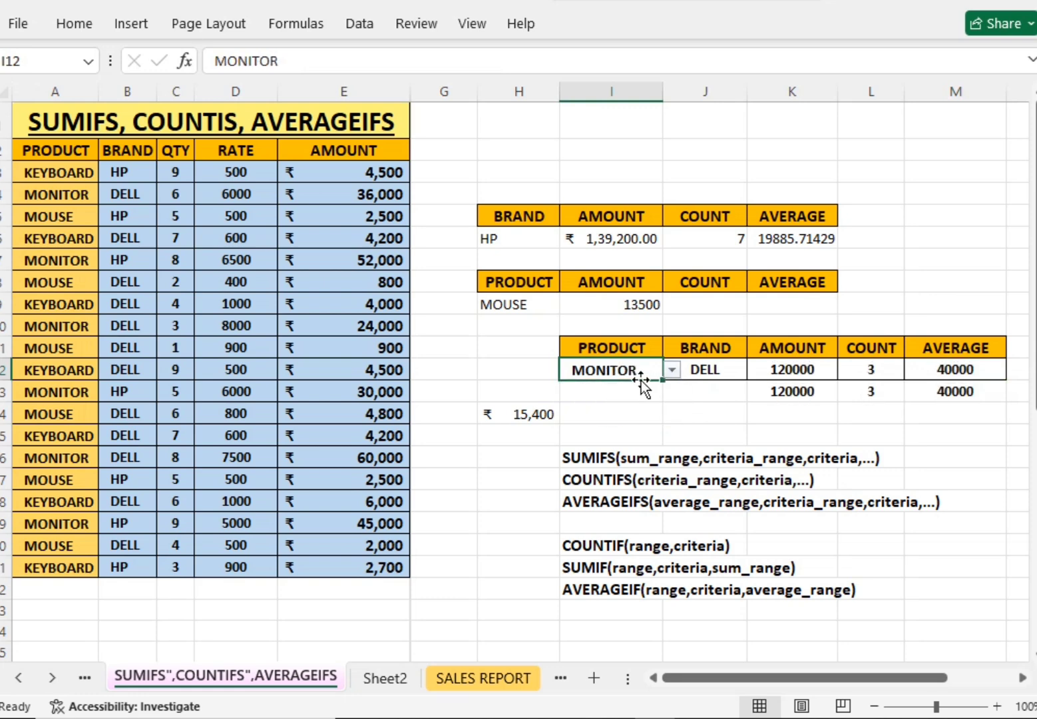
pyautogui.click(670, 371)
pyautogui.click(629, 387)
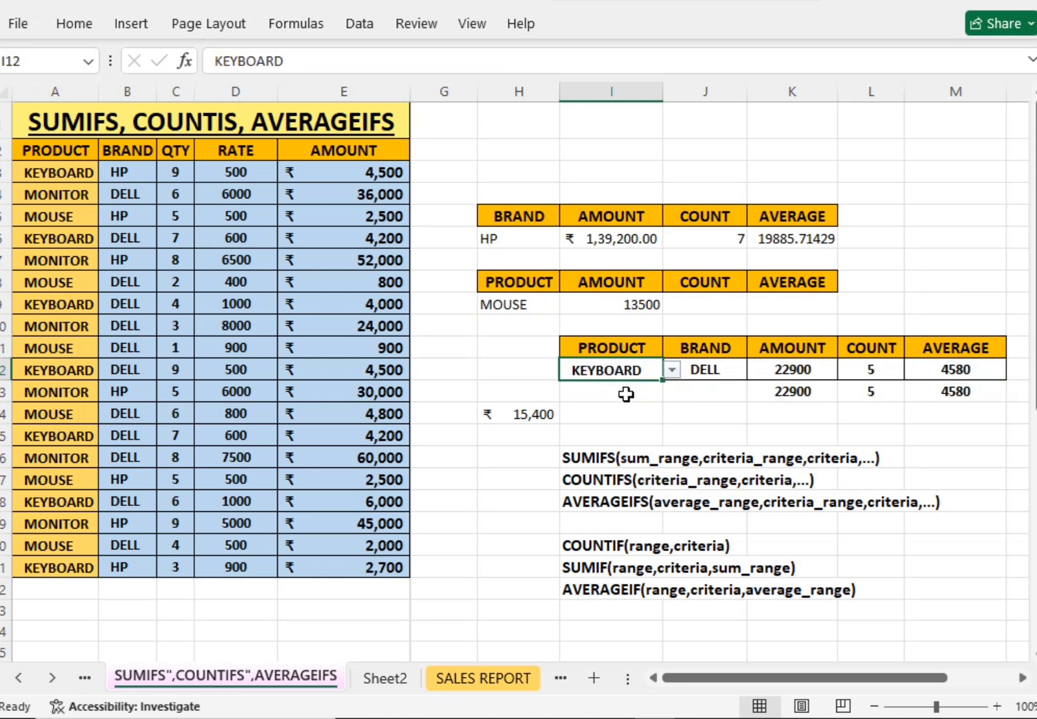
# Step: Switch the product criterion in I12 to MONITOR once more and return it to KEYBOARD
pyautogui.click(638, 407)
pyautogui.click(614, 367)
pyautogui.click(673, 370)
pyautogui.click(627, 399)
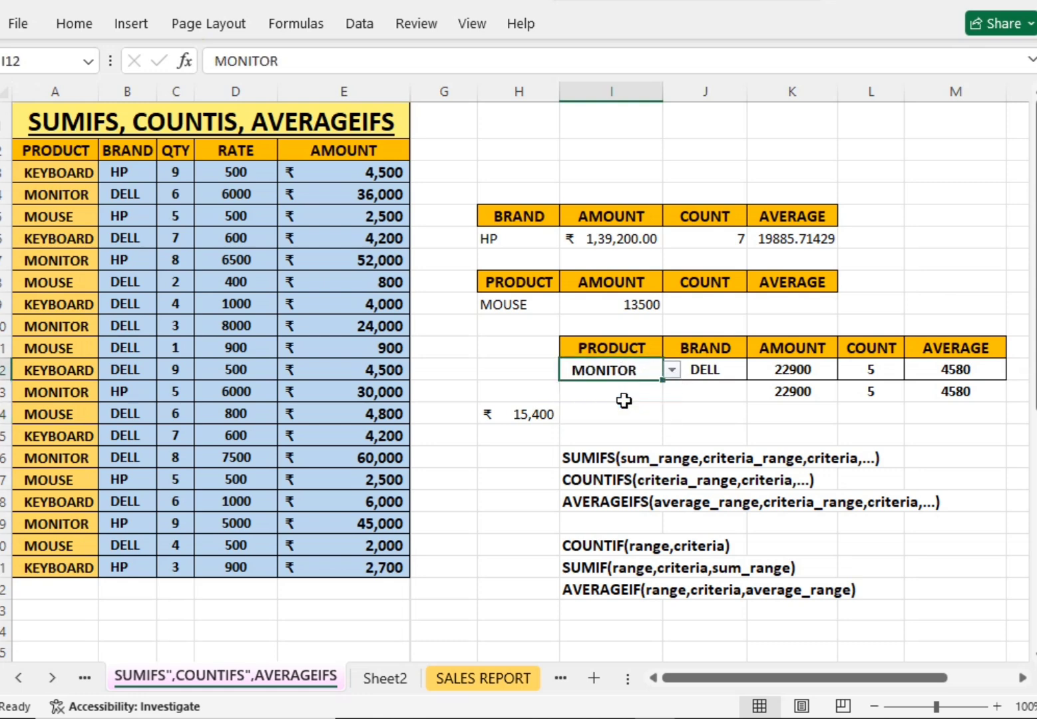
pyautogui.click(641, 413)
pyautogui.click(630, 370)
pyautogui.click(672, 370)
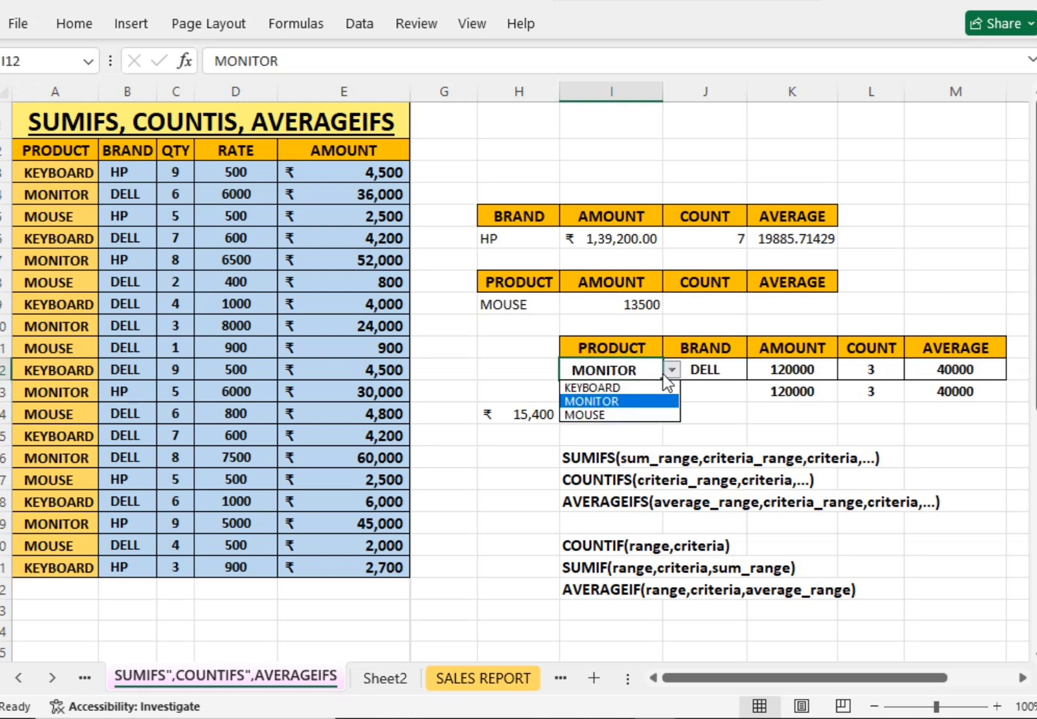
pyautogui.click(632, 388)
# Step: Review the syntax notes for the multi-criteria and single-criterion functions in I16:I22
pyautogui.click(618, 458)
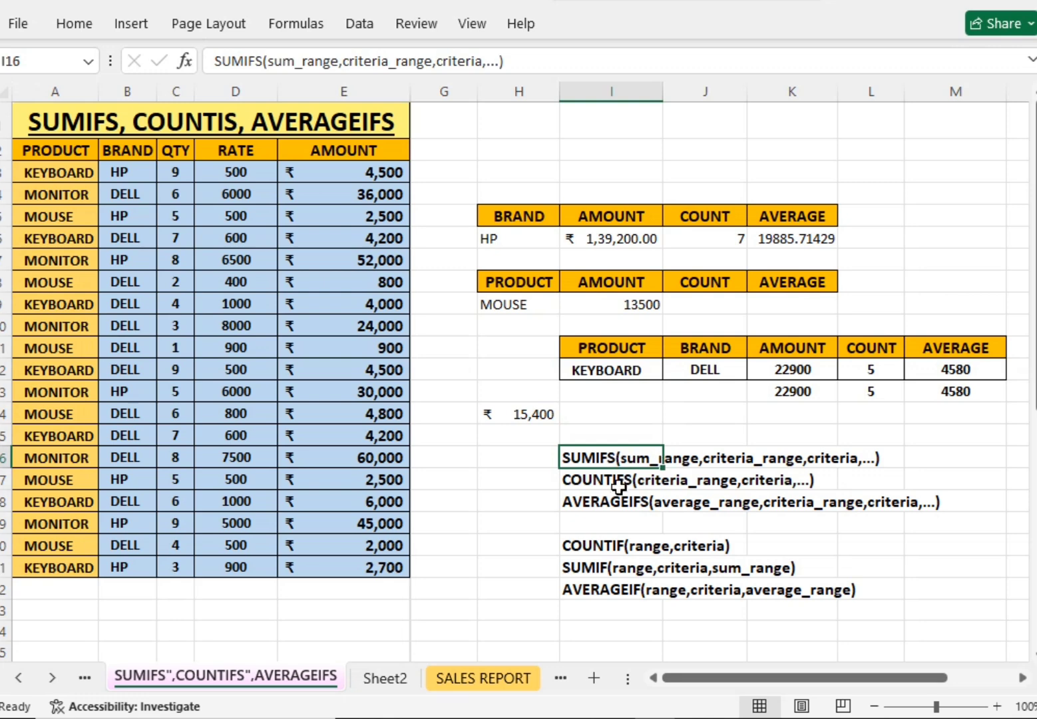
pyautogui.click(618, 485)
pyautogui.click(654, 500)
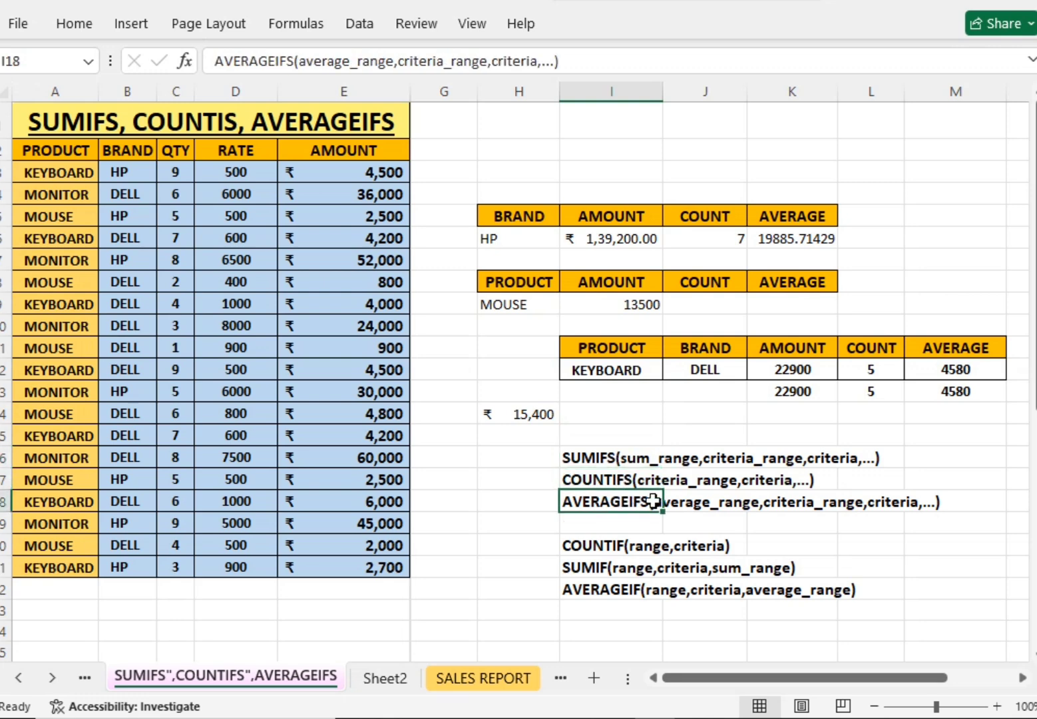
pyautogui.click(655, 567)
pyautogui.click(668, 591)
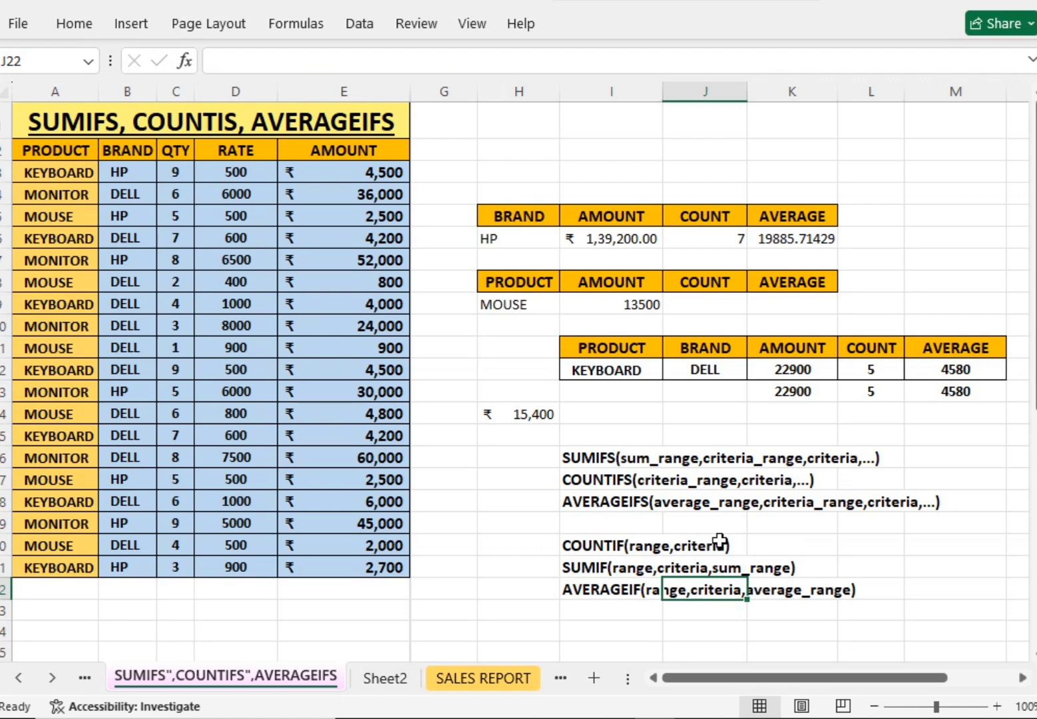
pyautogui.click(741, 455)
pyautogui.click(656, 457)
pyautogui.click(714, 378)
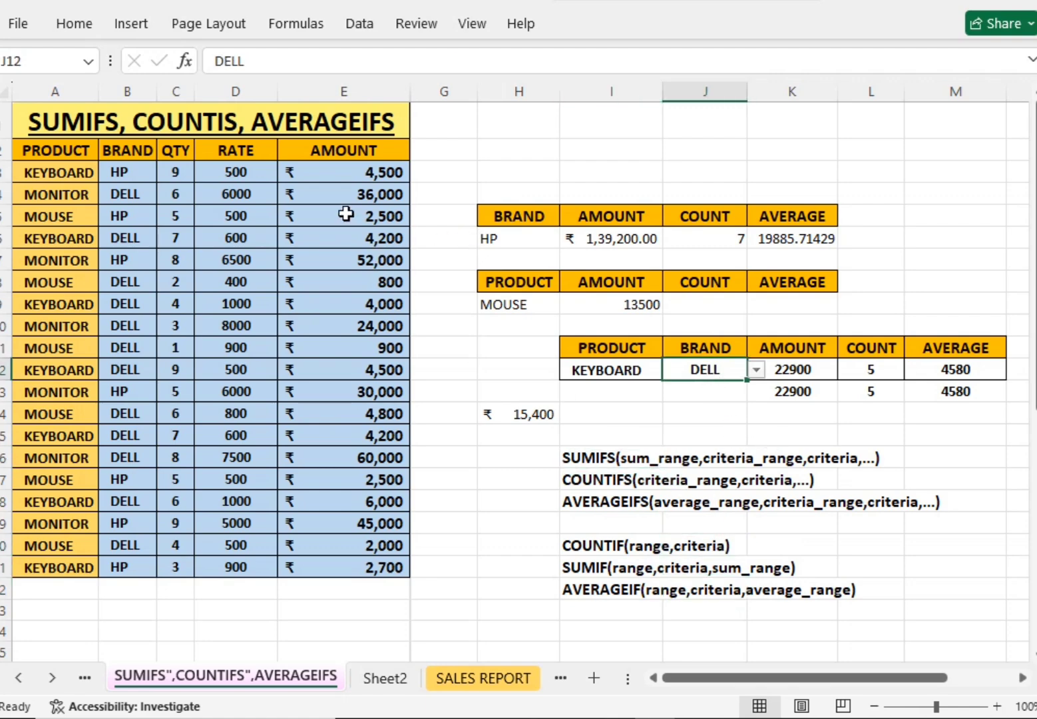
# Step: Go through the function-name banner in rows 34 and 35 below the table, from SUMIF to AVERAGEIFS
pyautogui.hotkey('ctrl', 'Home')
pyautogui.scroll(-6, 399, 399)
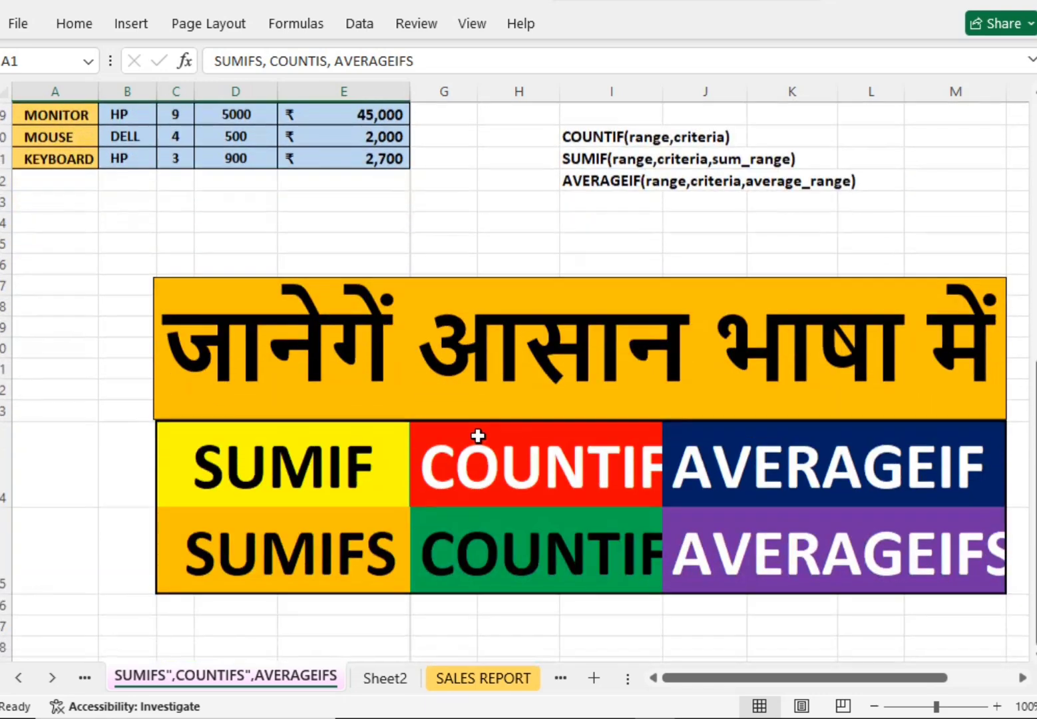
pyautogui.scroll(-1, 413, 422)
pyautogui.click(350, 409)
pyautogui.click(487, 394)
pyautogui.click(717, 394)
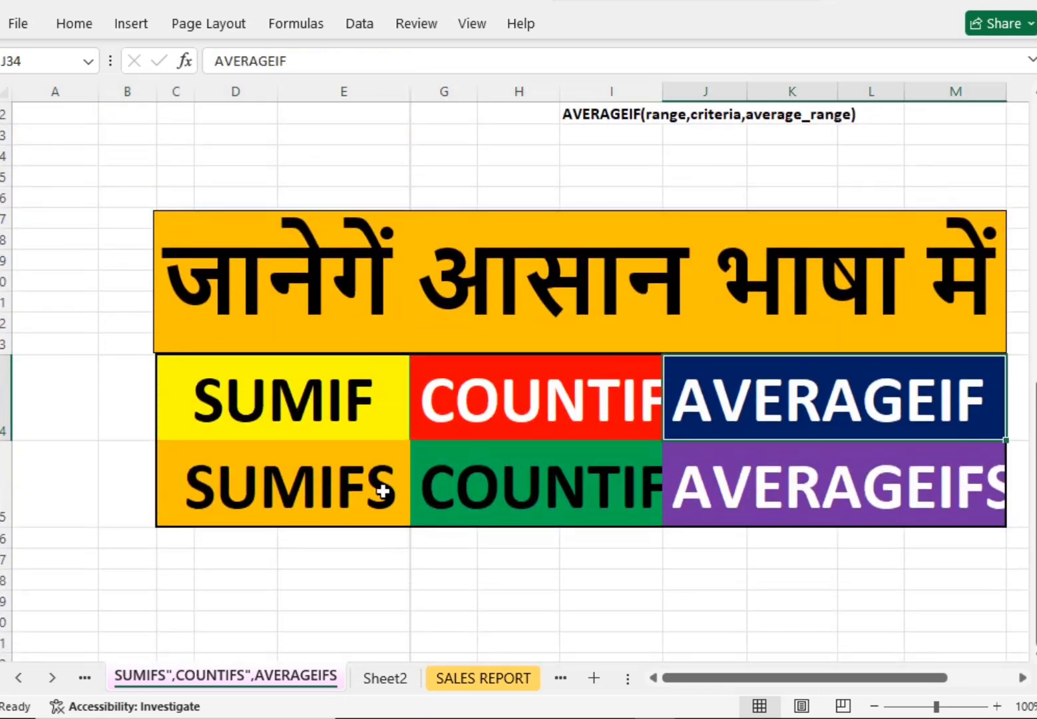
pyautogui.click(383, 491)
pyautogui.click(475, 485)
pyautogui.click(722, 477)
pyautogui.scroll(4, 680, 479)
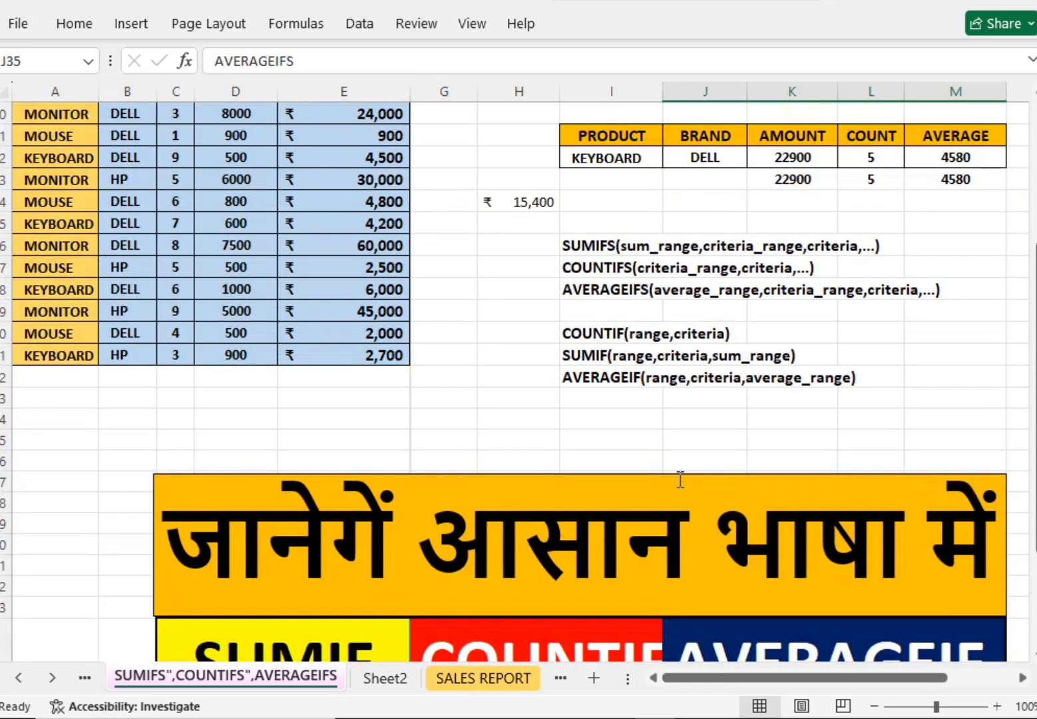
pyautogui.scroll(3, 680, 479)
pyautogui.click(592, 434)
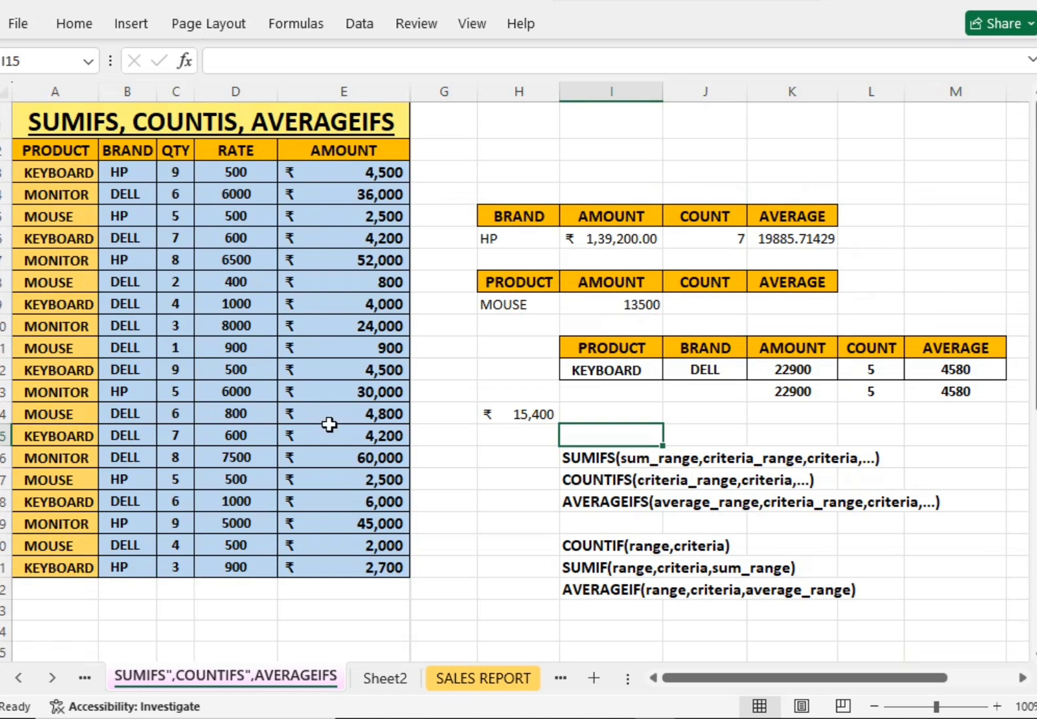
pyautogui.click(638, 331)
pyautogui.click(625, 279)
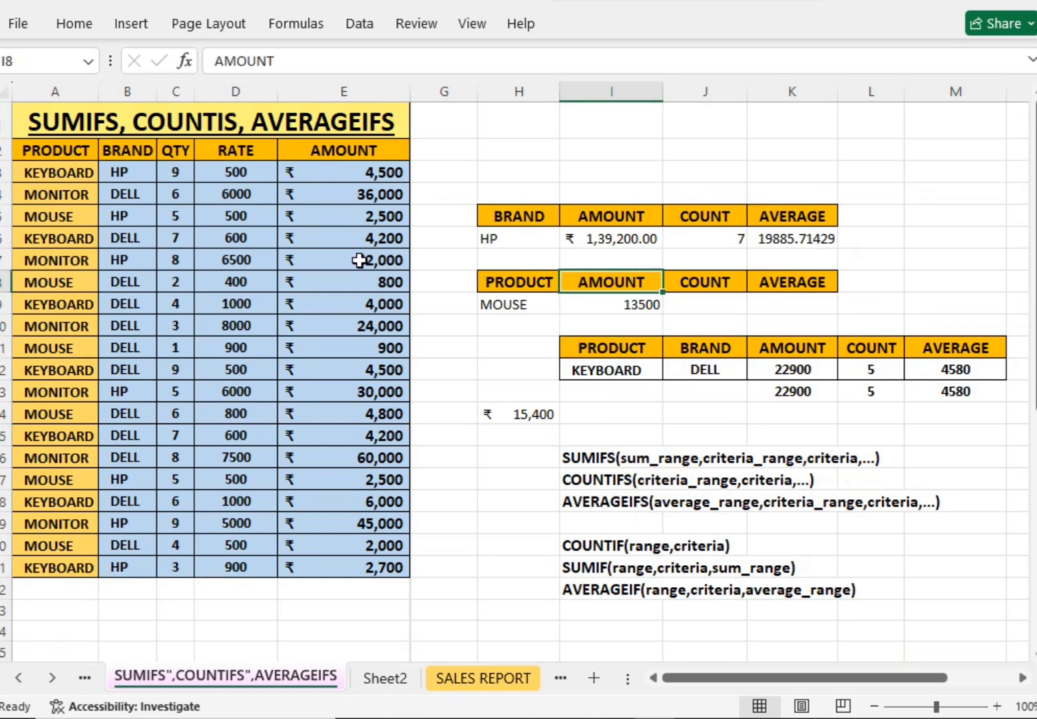
pyautogui.click(680, 366)
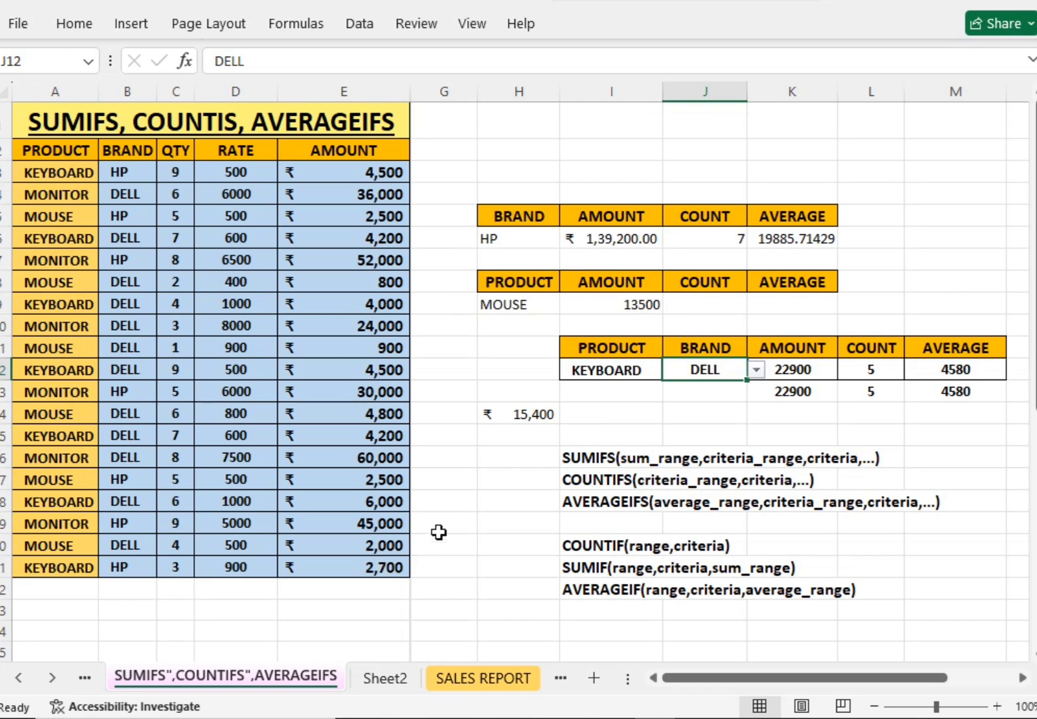
pyautogui.scroll(-5, 445, 527)
pyautogui.scroll(5, 459, 479)
pyautogui.scroll(-8, 451, 470)
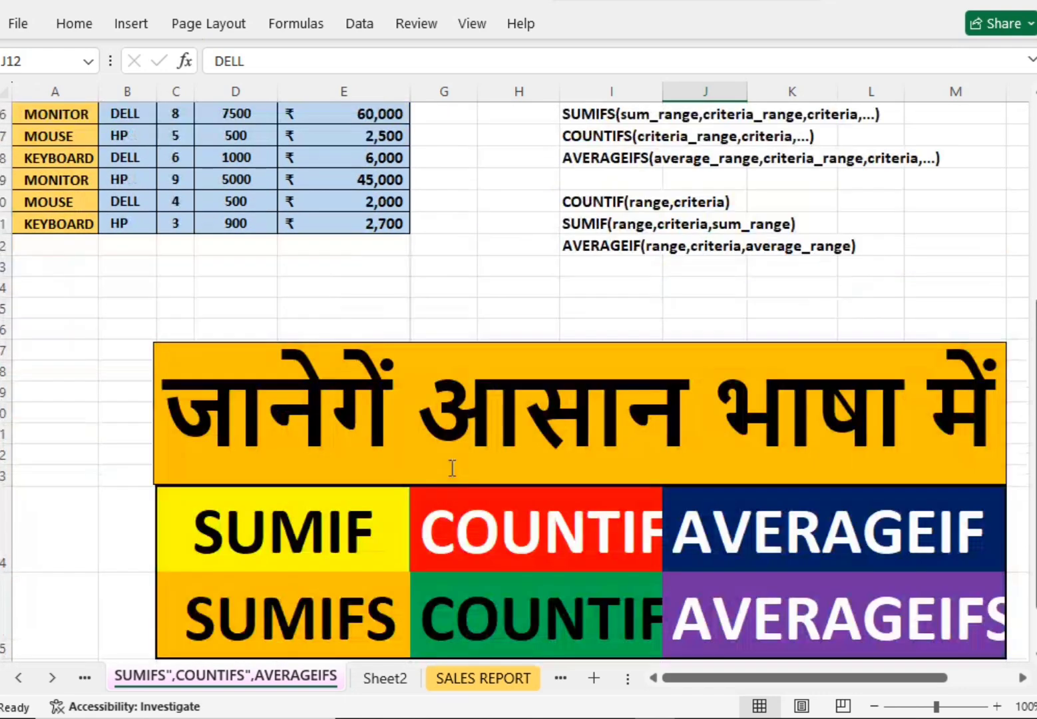
pyautogui.scroll(3, 453, 472)
# Step: On the SALES REPORT sheet, set the city criterion in H3 to RAIPUR to test the city summary formulas
pyautogui.click(389, 679)
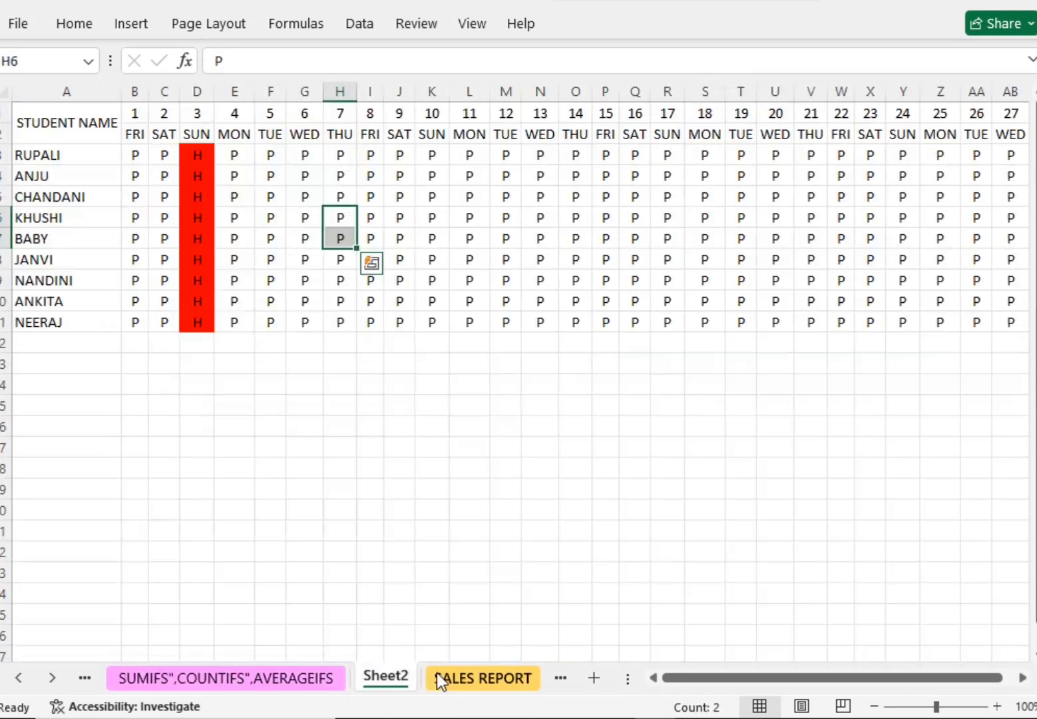
pyautogui.click(468, 678)
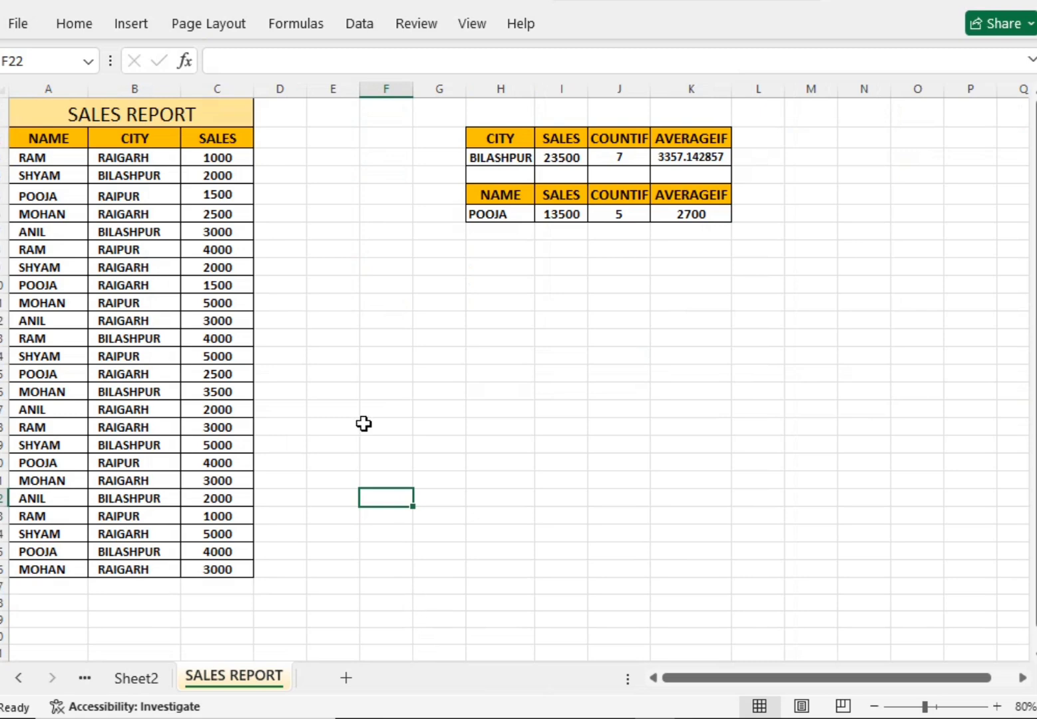
pyautogui.click(482, 287)
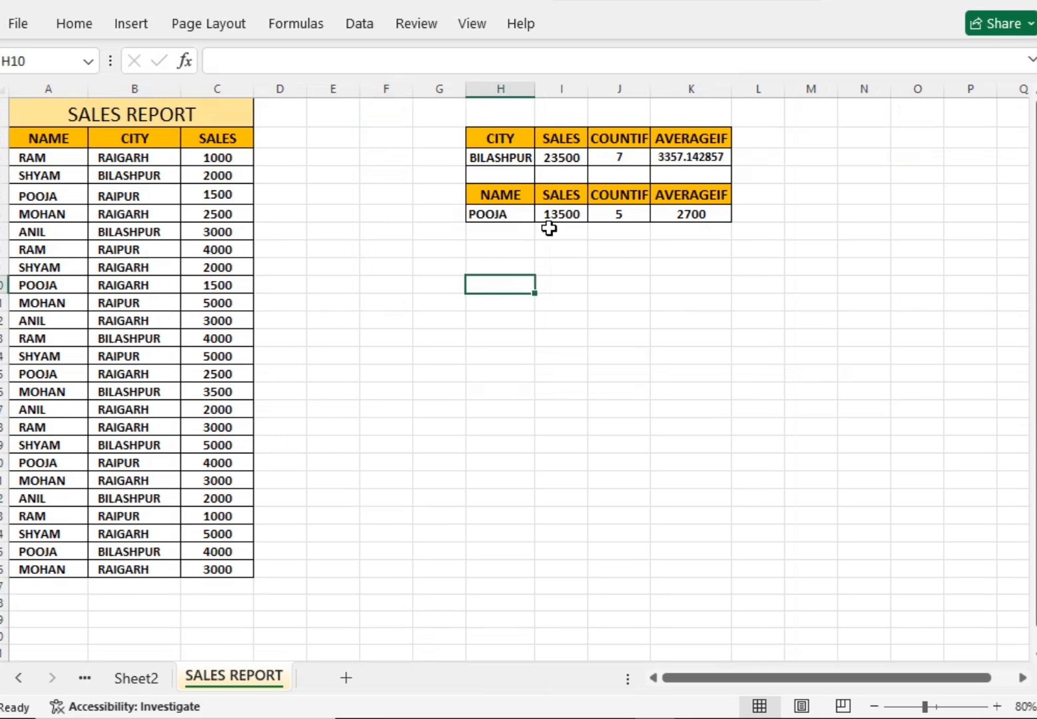
pyautogui.click(556, 157)
pyautogui.click(512, 158)
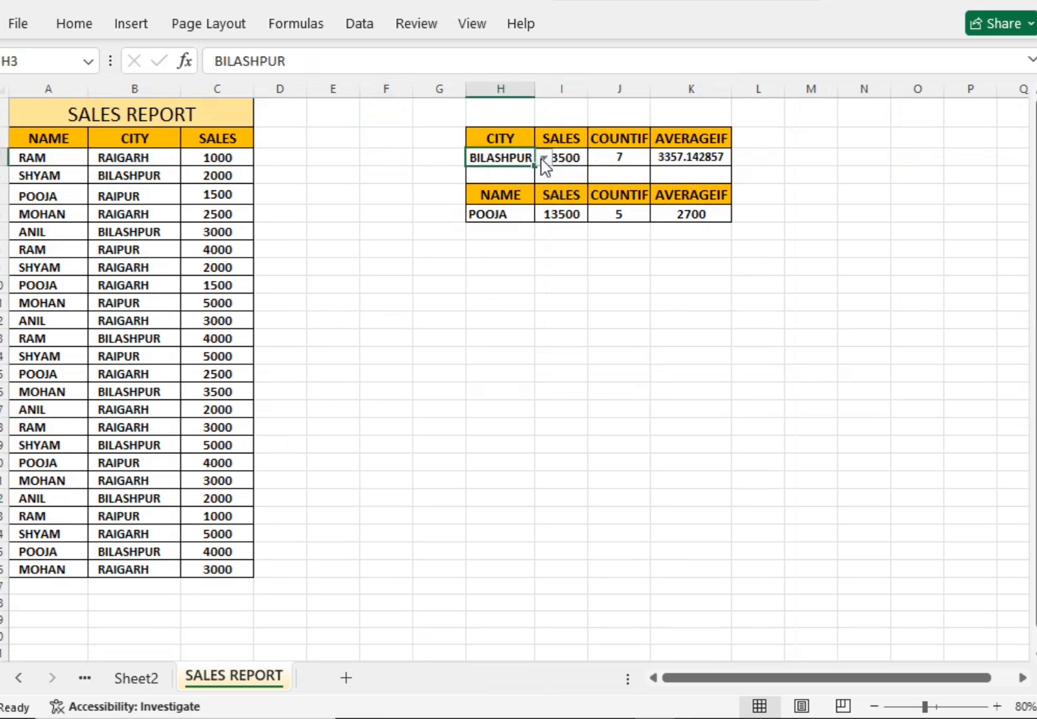
pyautogui.click(542, 158)
pyautogui.click(492, 192)
pyautogui.click(565, 228)
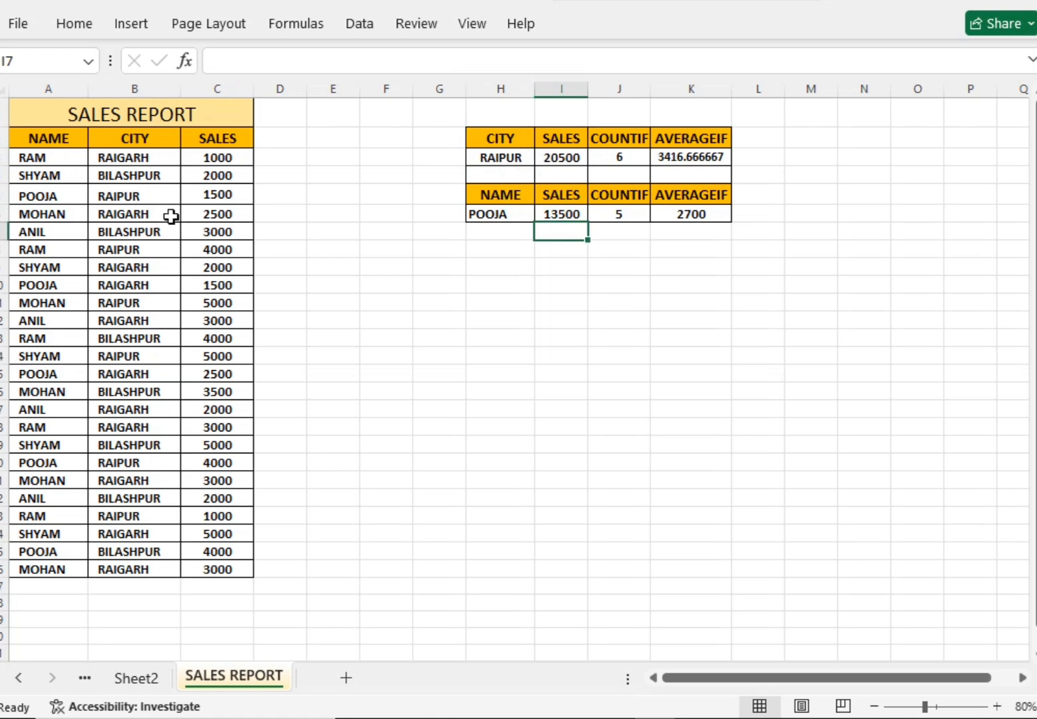
# Step: Change the name criterion in H6 to the salesperson listed in A4 to test the name summary formulas
pyautogui.click(475, 228)
pyautogui.click(507, 213)
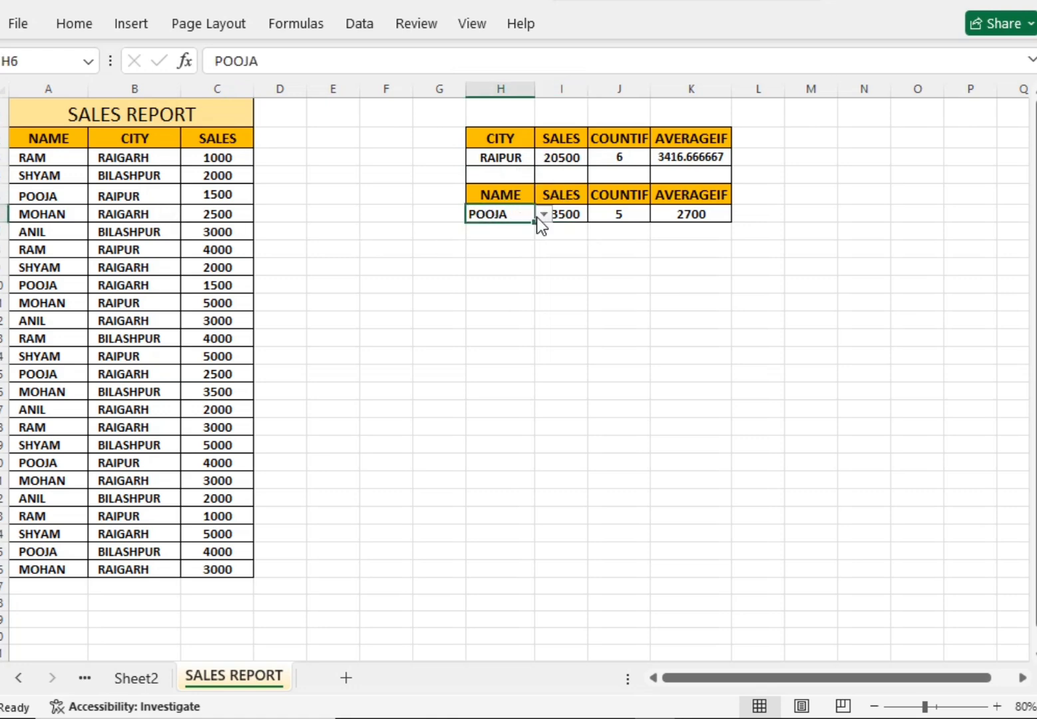
pyautogui.click(543, 213)
pyautogui.click(496, 240)
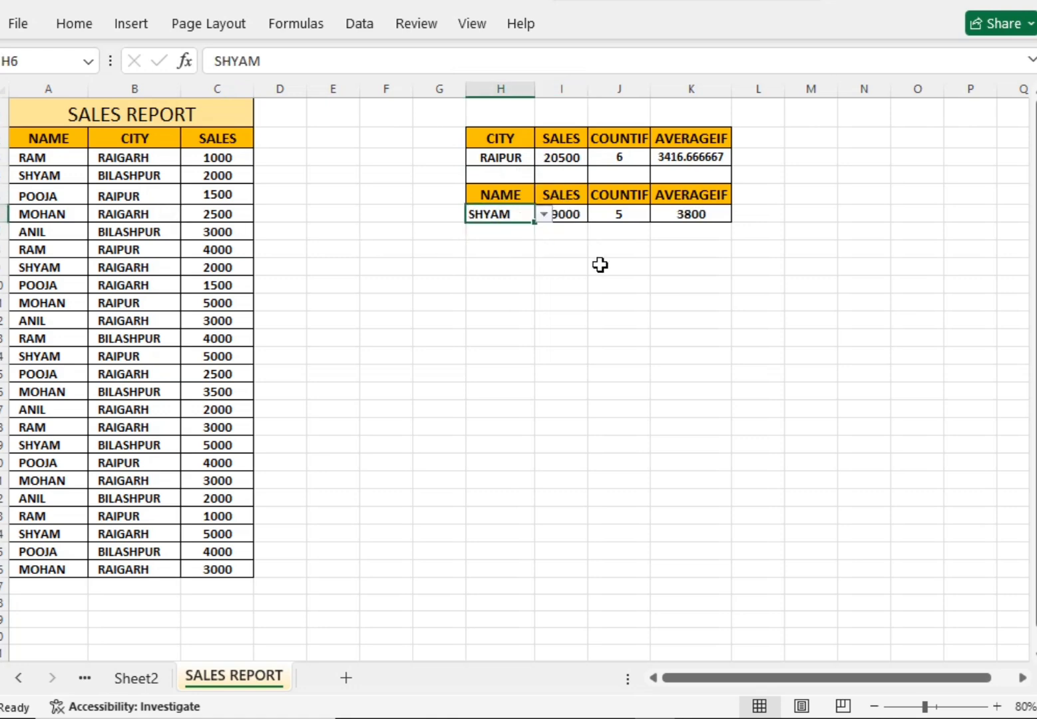
# Step: Permanently delete the student attendance sheet, Sheet2, from the workbook
pyautogui.click(136, 678)
pyautogui.rightClick(141, 678)
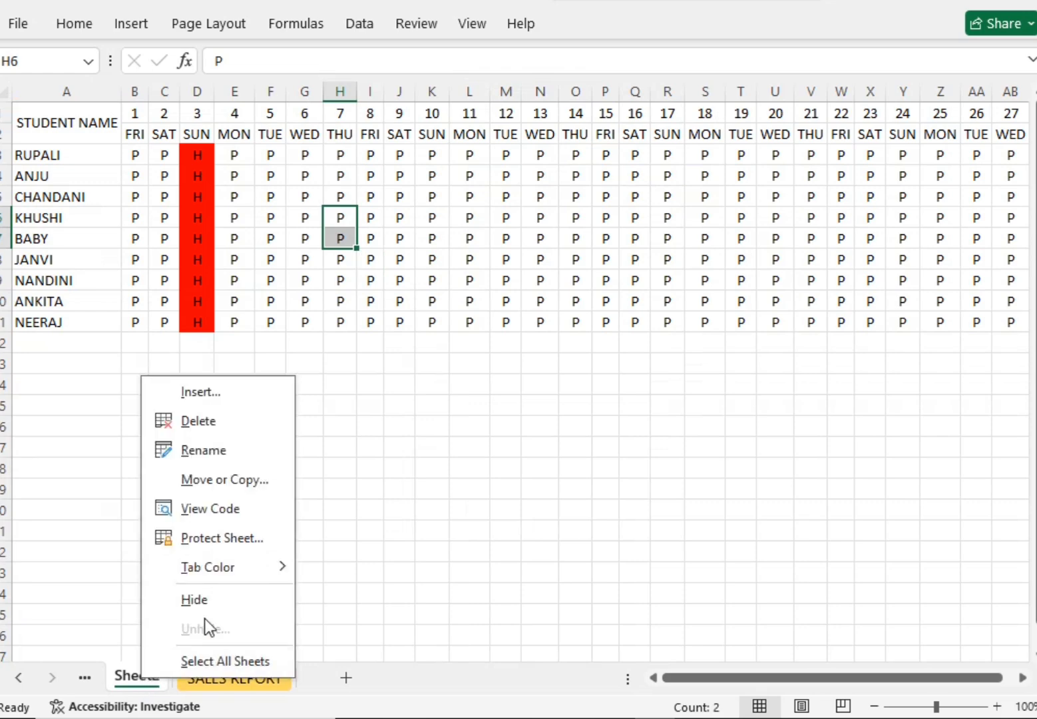
pyautogui.click(202, 424)
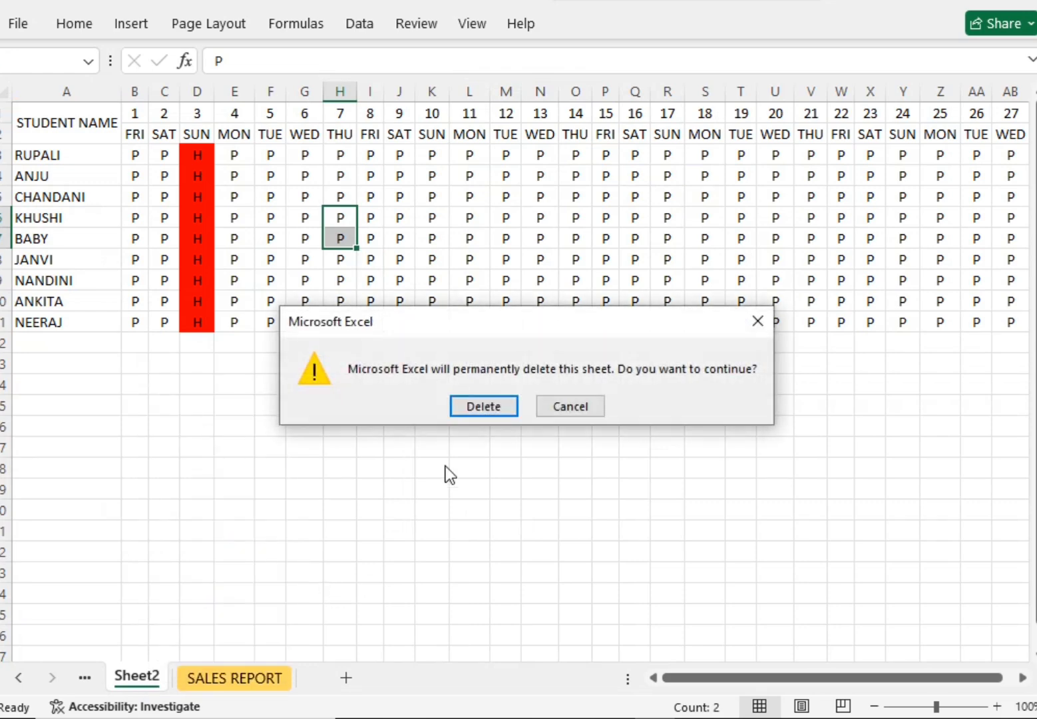
pyautogui.click(476, 407)
# Step: Look over the product table and the course fees summary on the SUMIF,COUNTIF,AVERAGEIF sheet
pyautogui.click(86, 678)
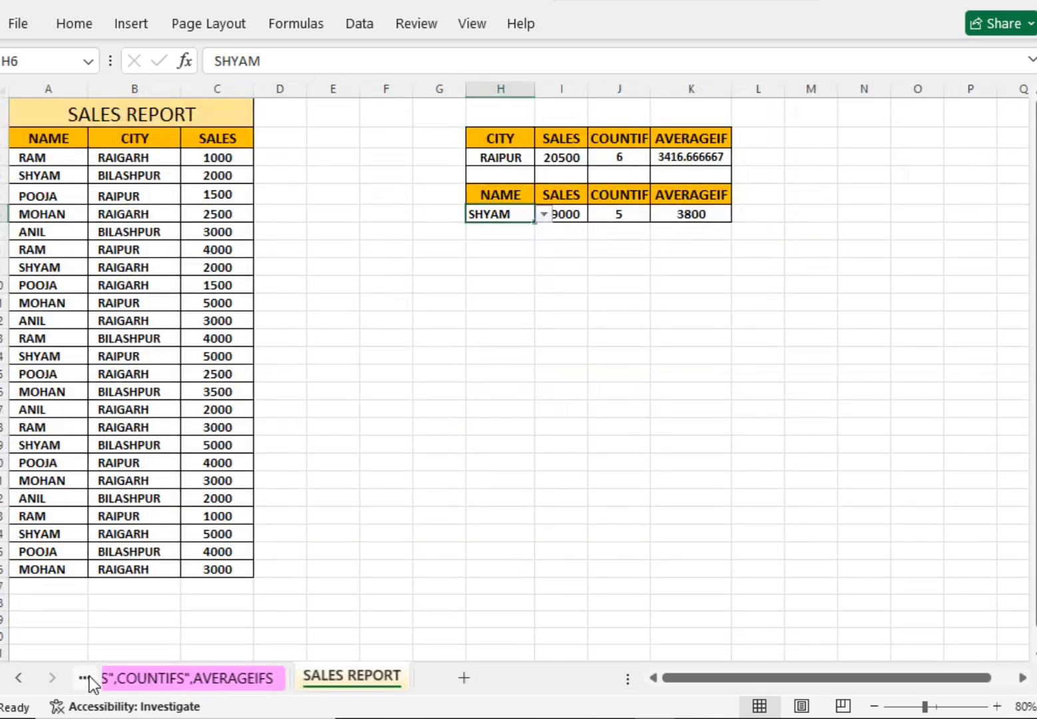
pyautogui.click(85, 677)
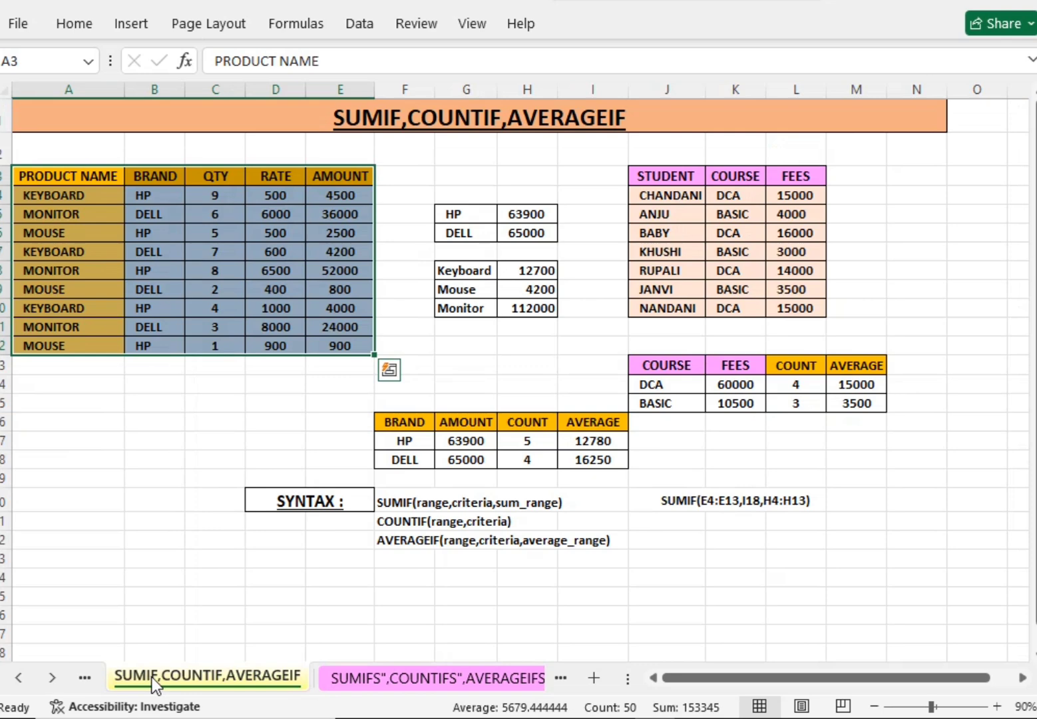
pyautogui.click(527, 183)
pyautogui.click(342, 231)
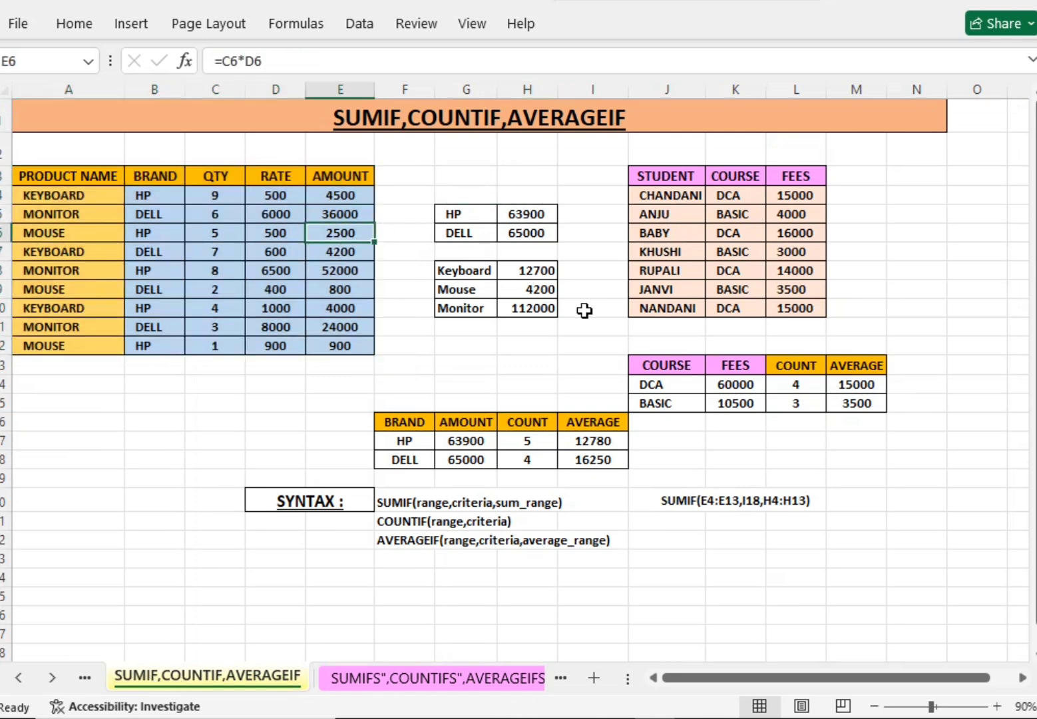
pyautogui.click(750, 366)
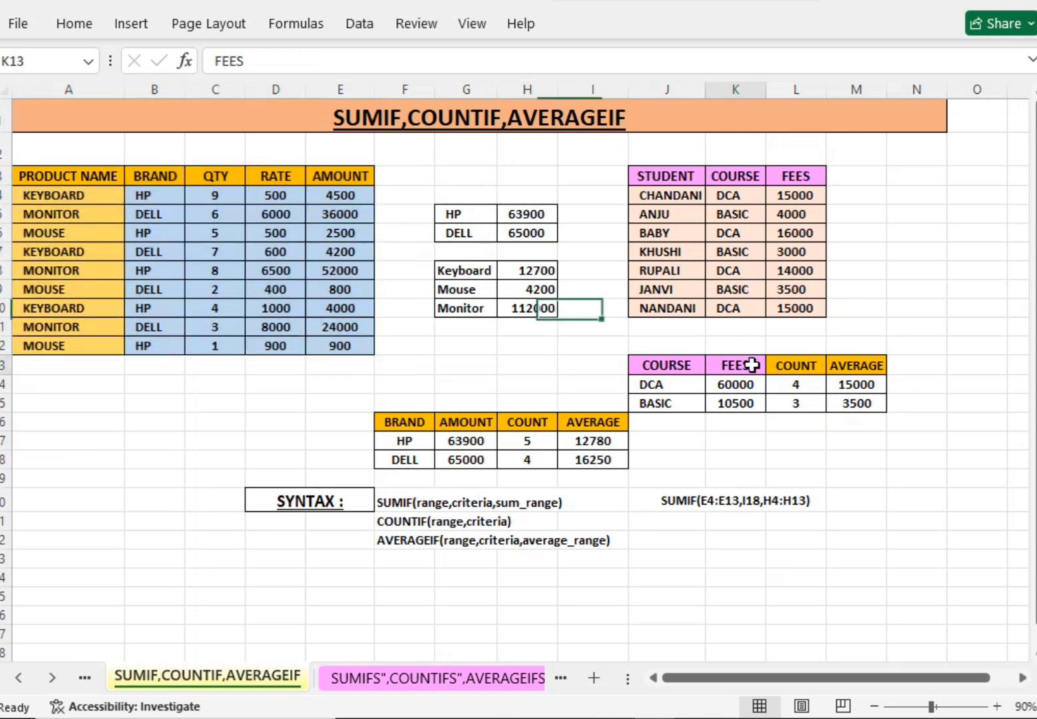
# Step: Alternate between the SUMIFS",COUNTIFS",AVERAGEIFS and SALES REPORT sheets for a final review, ending on the SUMIFS",COUNTIFS",AVERAGEIFS sheet
pyautogui.click(360, 681)
pyautogui.scroll(5, 629, 438)
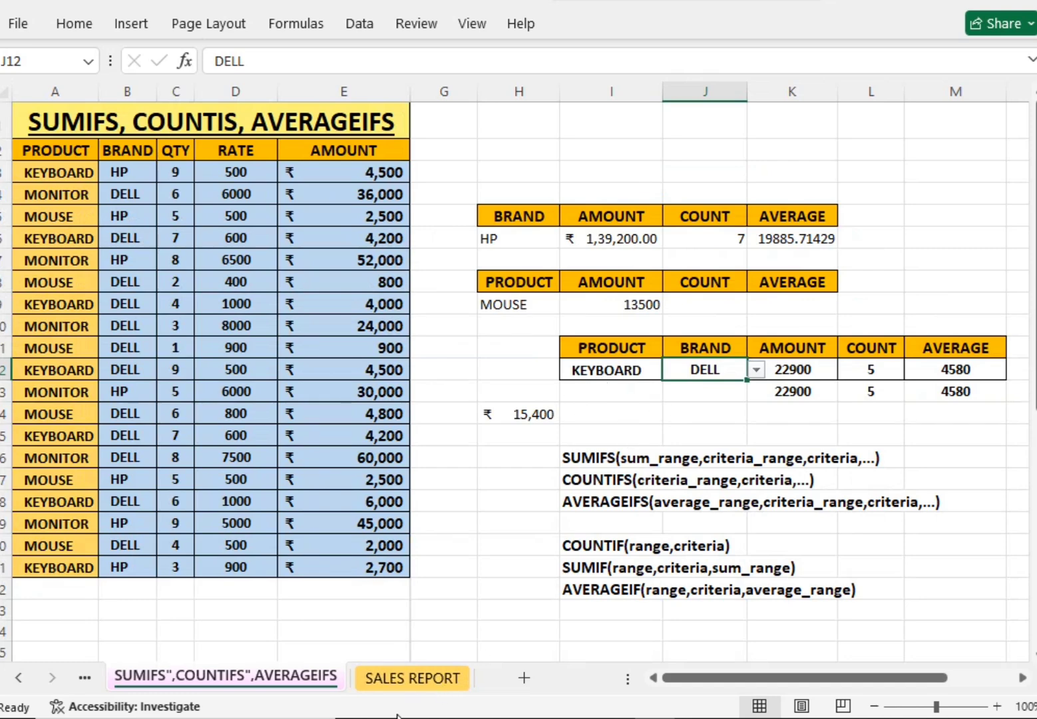
pyautogui.click(419, 678)
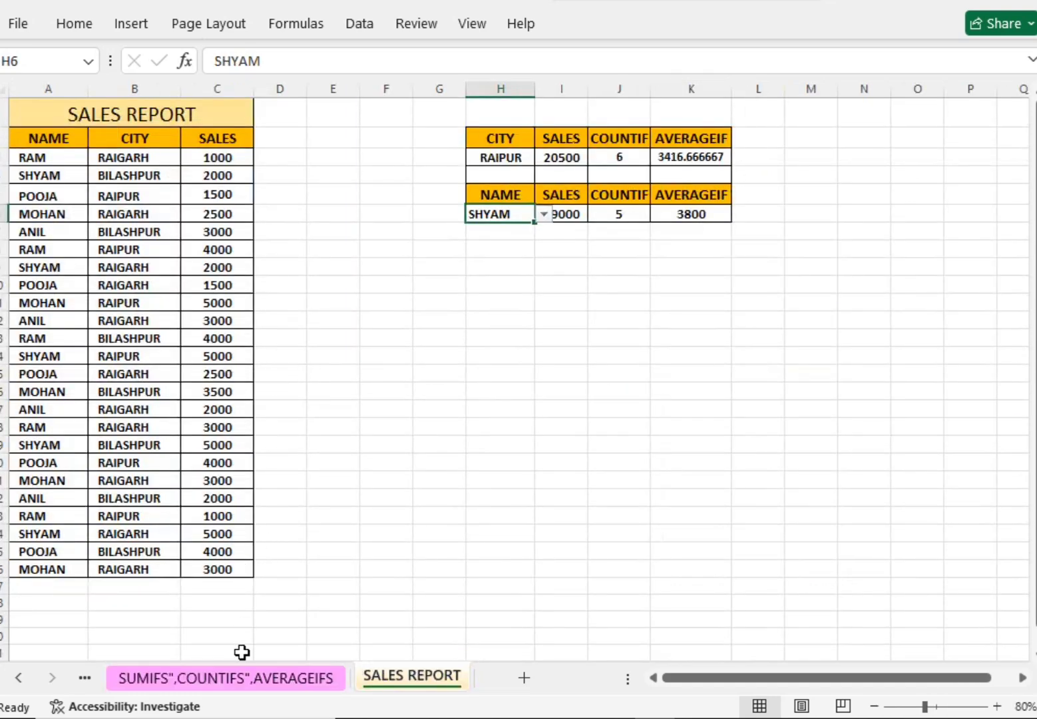
pyautogui.click(243, 681)
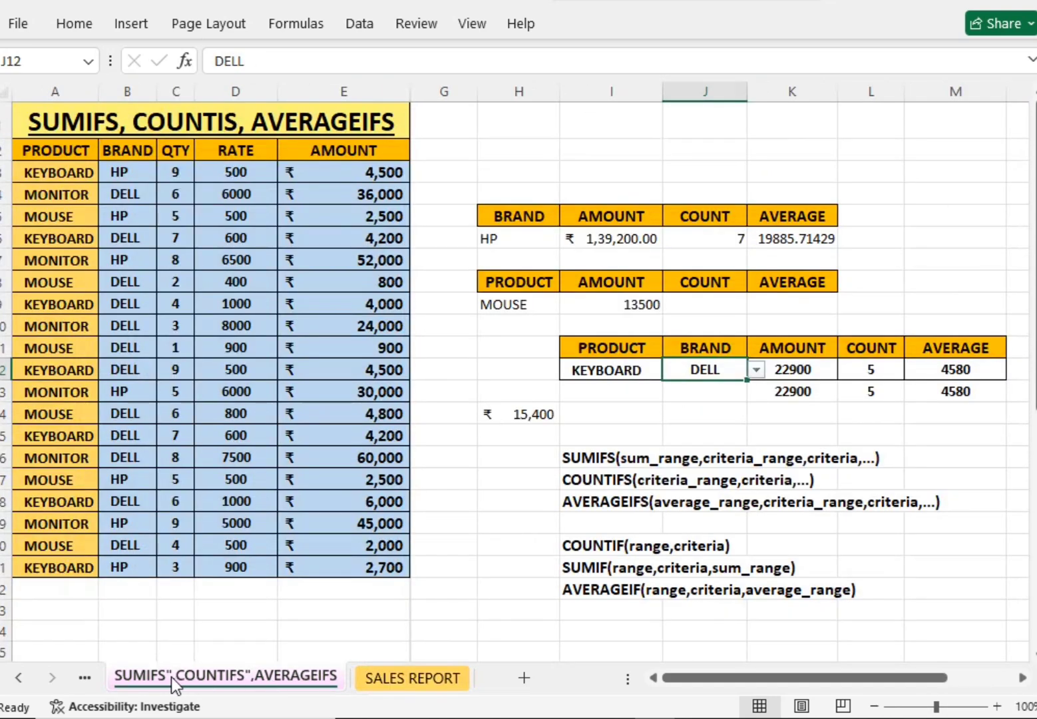
pyautogui.click(417, 679)
pyautogui.click(266, 676)
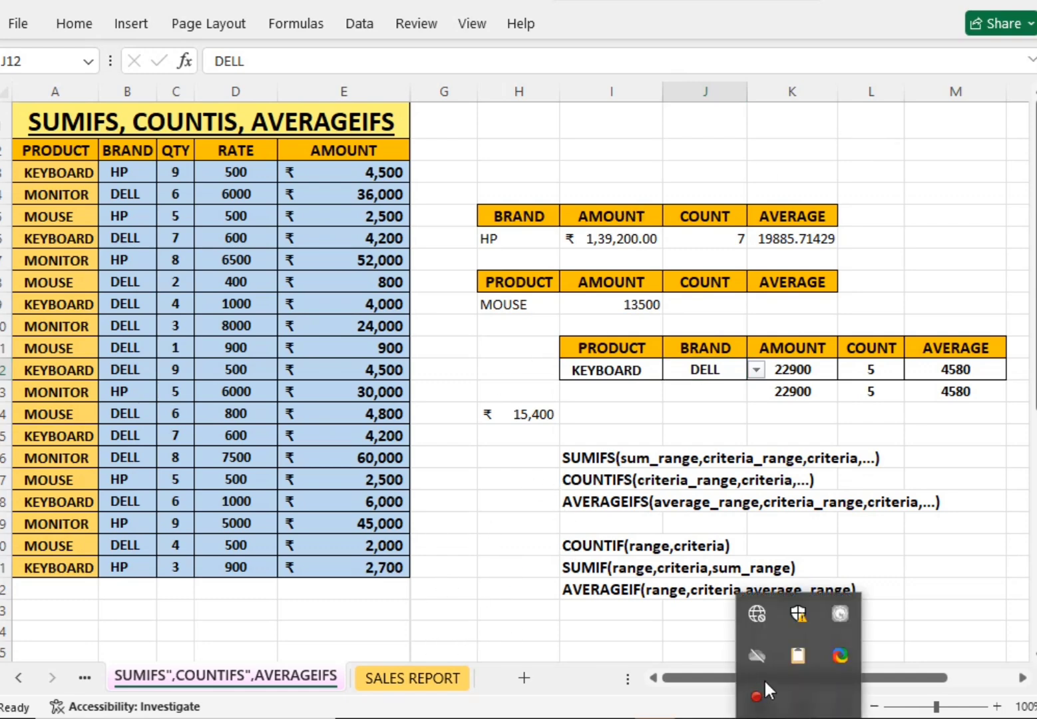
pyautogui.click(763, 678)
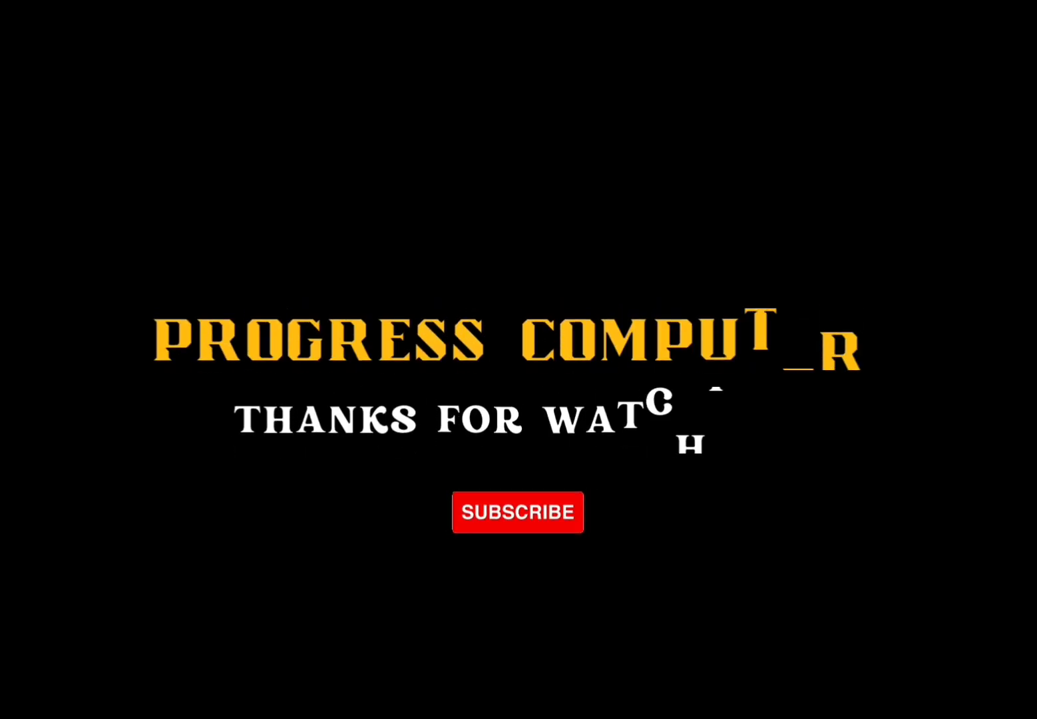